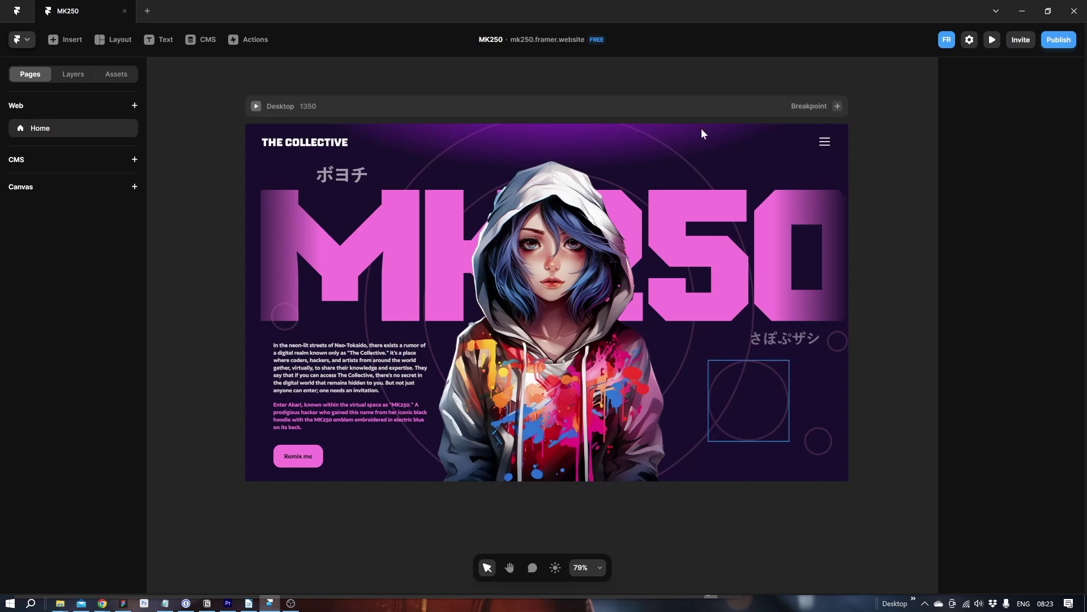
# - Start a new blank project and size its Desktop page to 1440×800
pyautogui.click(256, 105)
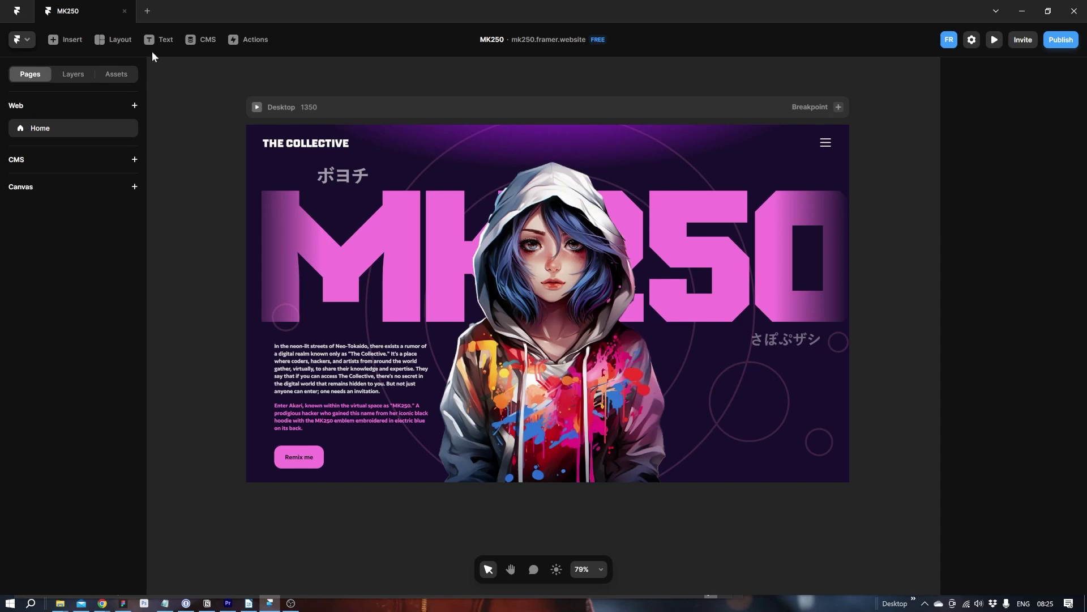
pyautogui.click(148, 11)
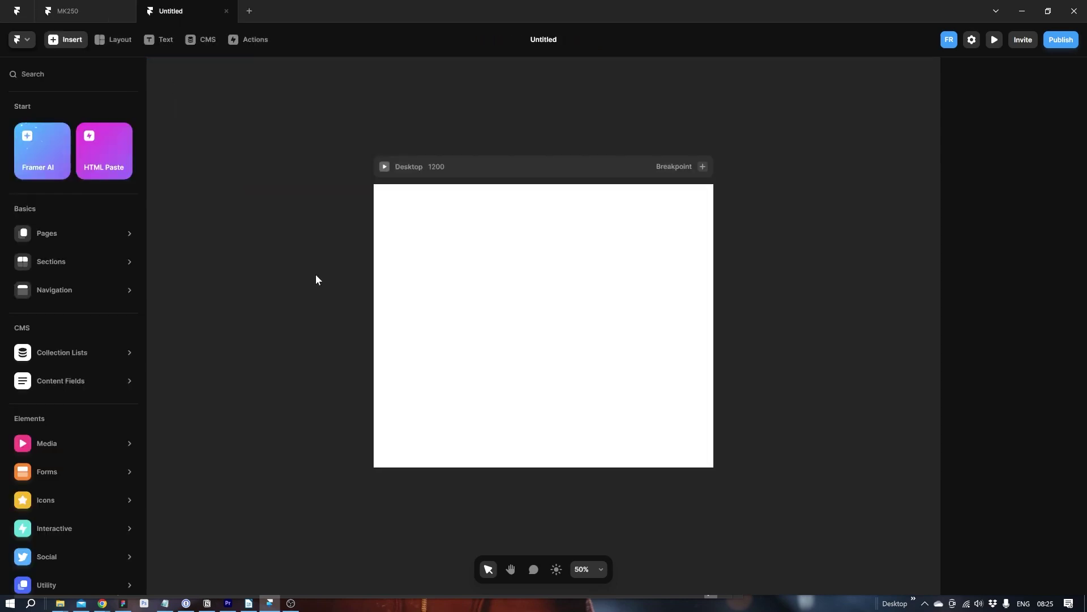
pyautogui.click(464, 167)
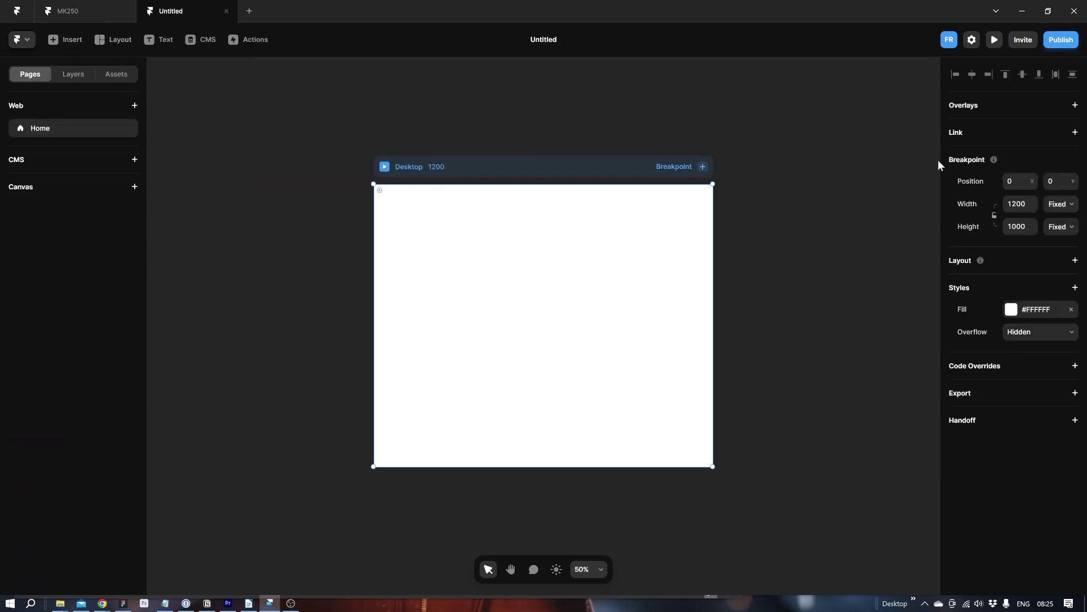
pyautogui.click(1016, 203)
pyautogui.write('1440')
pyautogui.press('Return')
pyautogui.press('Tab')
pyautogui.write('800')
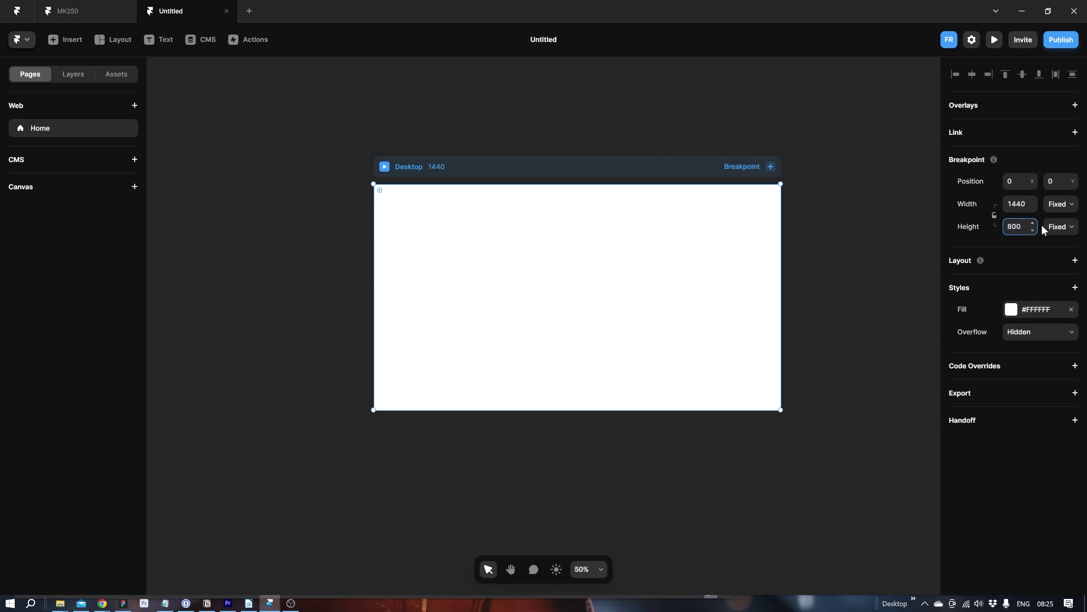
# - Fill the new page with dark purple #190E2F, copied from the MK250 page background
pyautogui.click(96, 15)
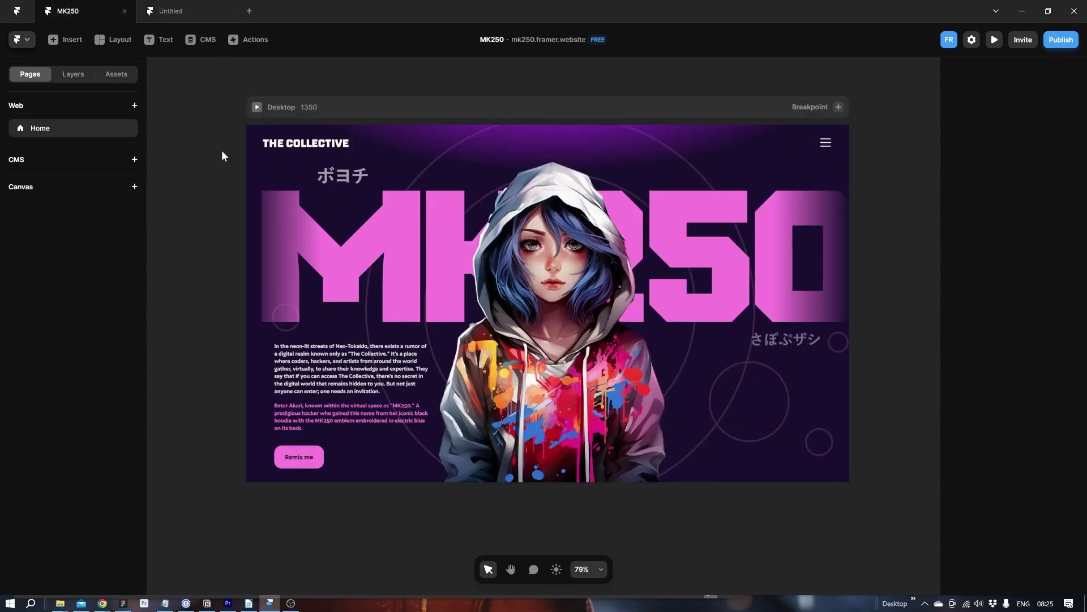
pyautogui.click(1052, 310)
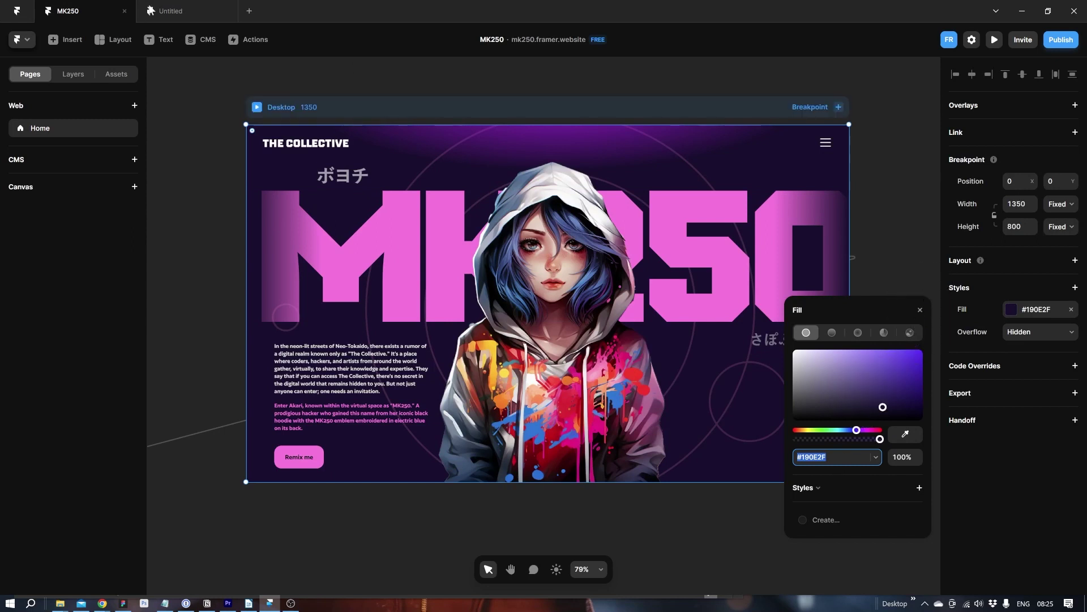
pyautogui.click(169, 11)
pyautogui.click(1039, 310)
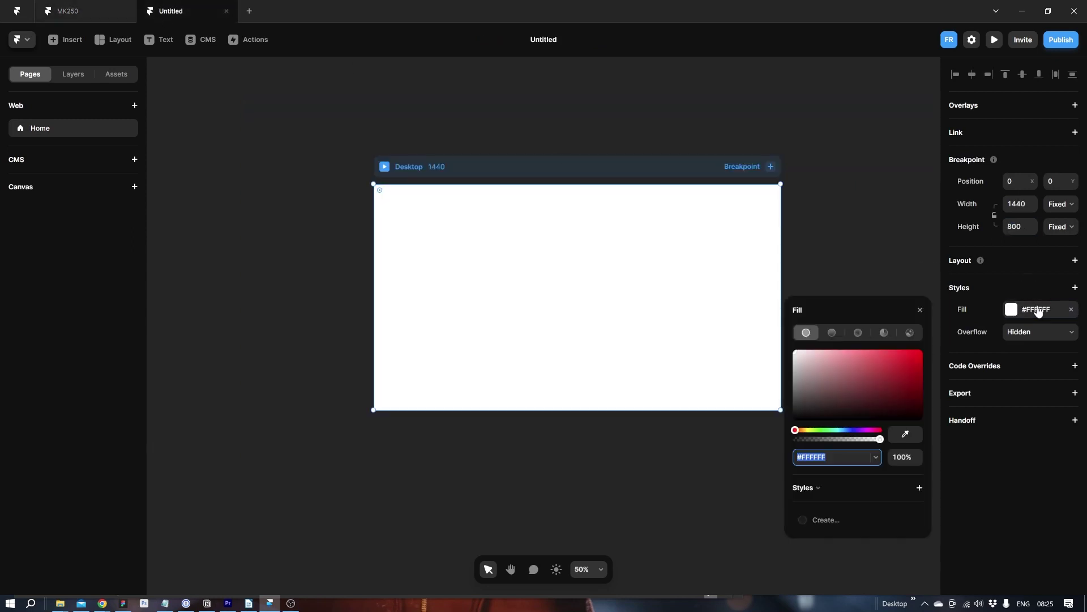
pyautogui.press('Return')
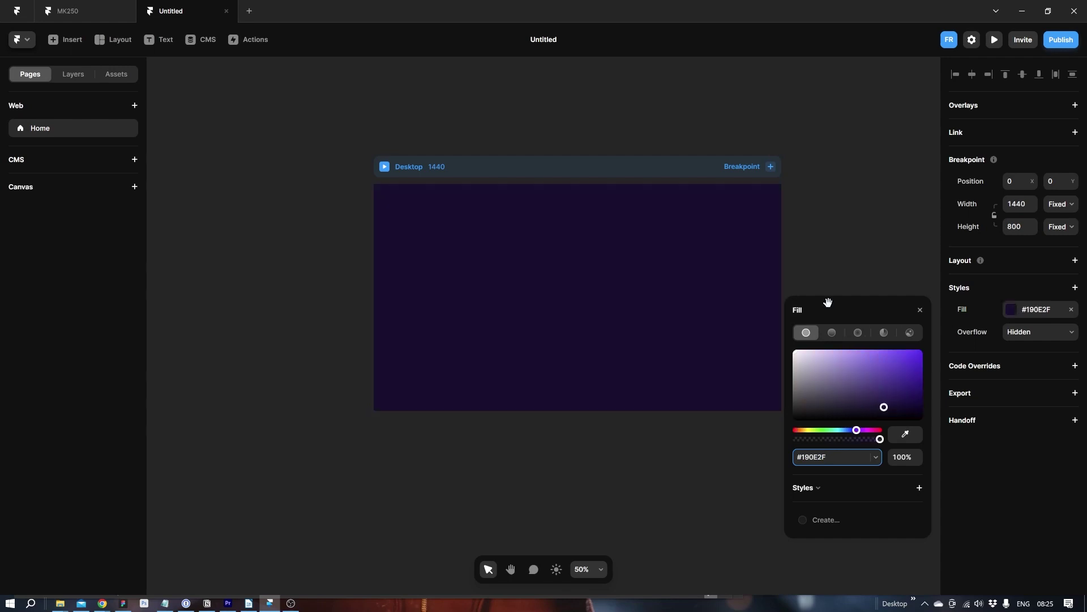
pyautogui.click(823, 270)
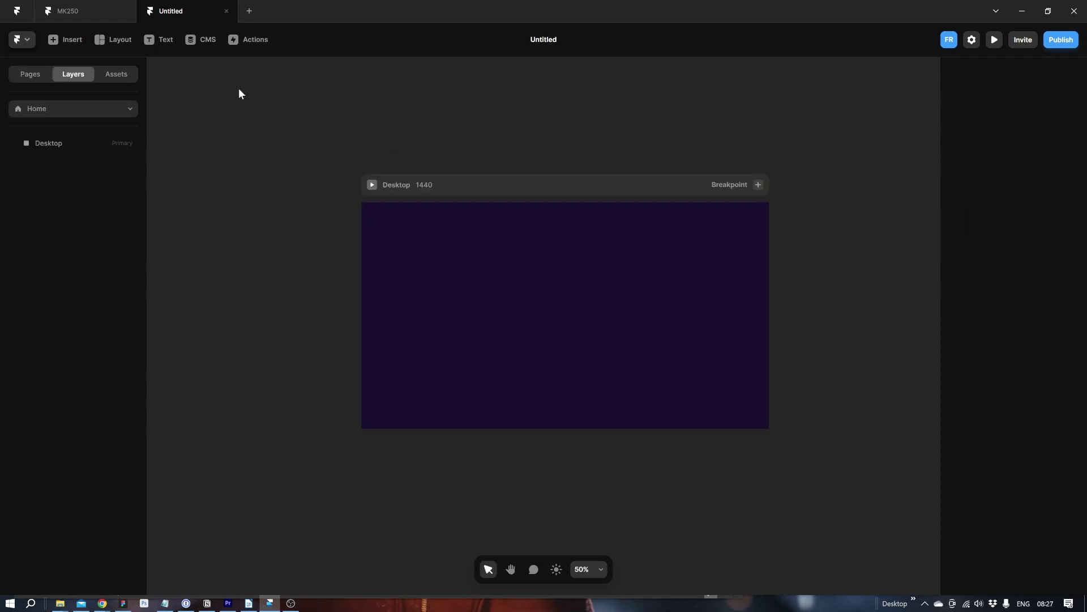
# - Draw a wide frame over the top of the page and nest it inside Desktop
pyautogui.click(125, 41)
pyautogui.click(120, 68)
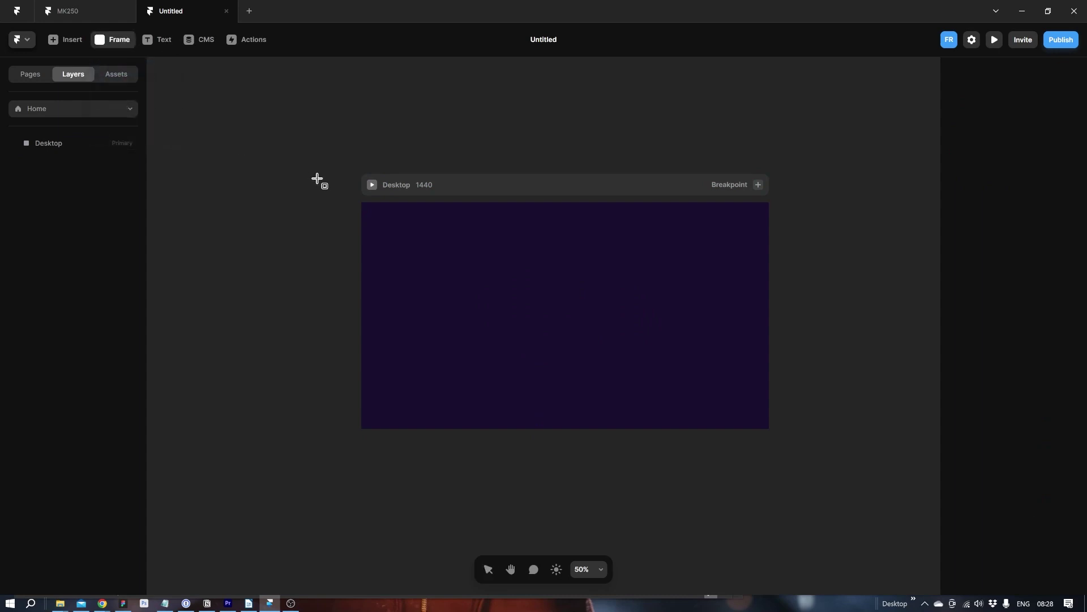
pyautogui.moveTo(240, 140); pyautogui.dragTo(859, 293)
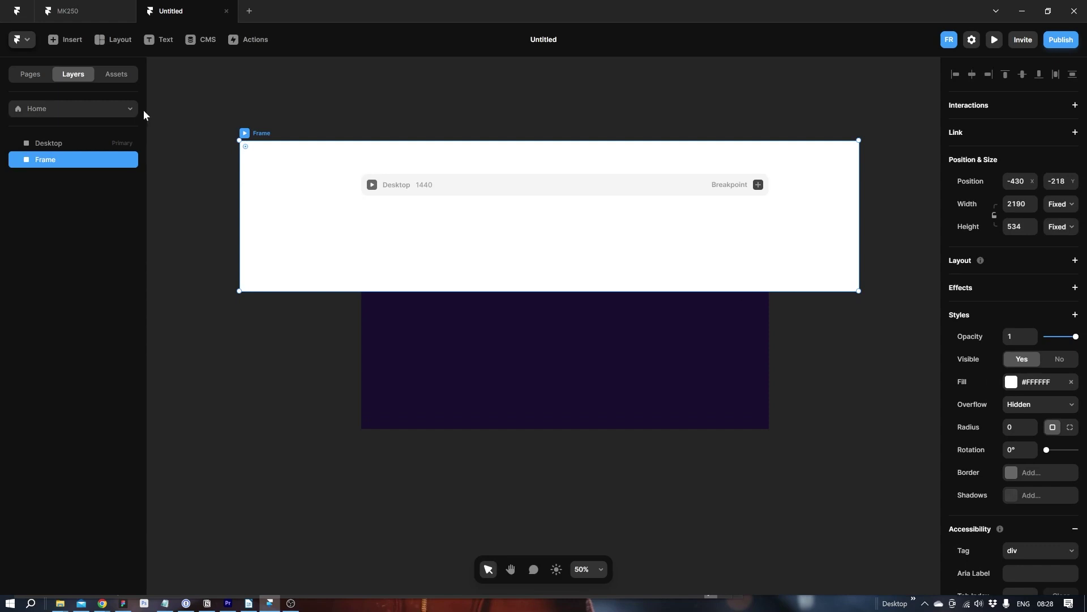
pyautogui.moveTo(55, 169); pyautogui.dragTo(52, 143)
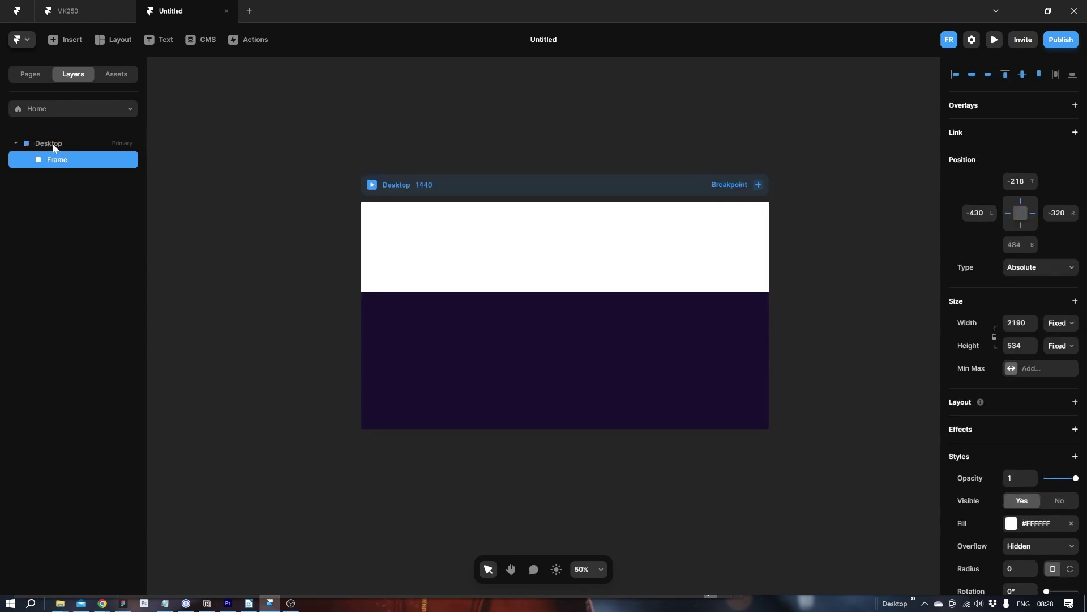
# - Give the frame a radial gradient fill from #A305FF to transparent black
pyautogui.click(1010, 523)
pyautogui.click(857, 359)
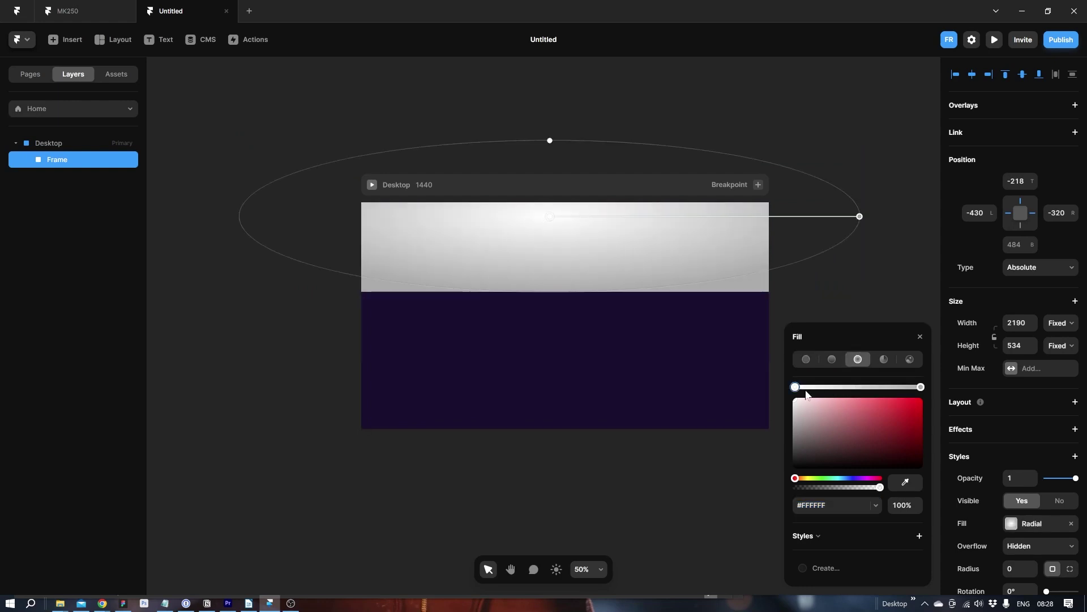
pyautogui.click(863, 479)
pyautogui.click(920, 400)
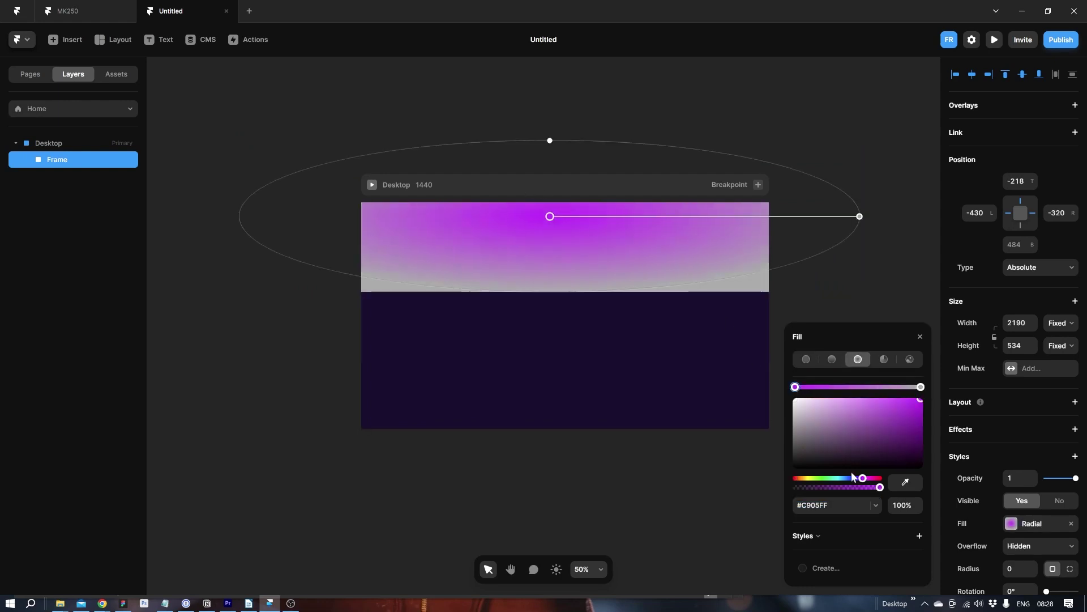
pyautogui.moveTo(864, 481); pyautogui.dragTo(862, 480)
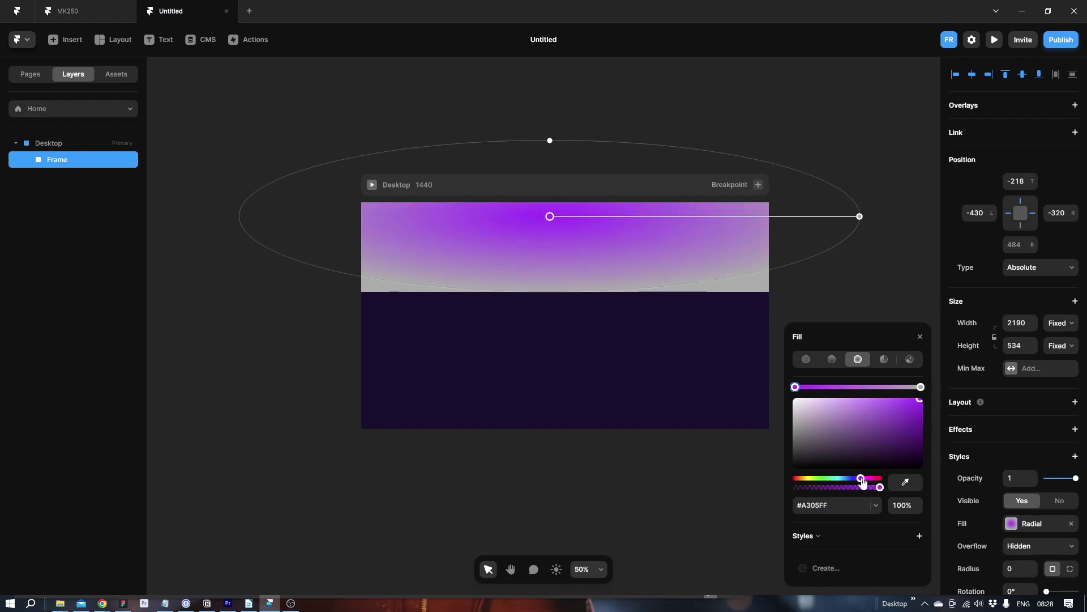
pyautogui.click(922, 388)
pyautogui.moveTo(855, 428); pyautogui.dragTo(769, 490)
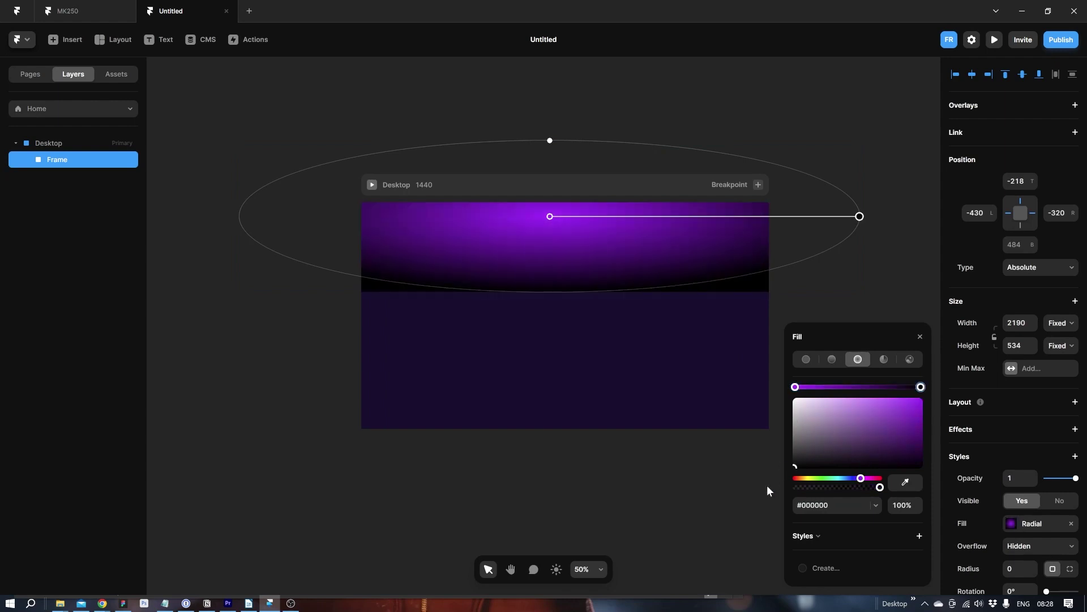
pyautogui.moveTo(881, 487); pyautogui.dragTo(609, 499)
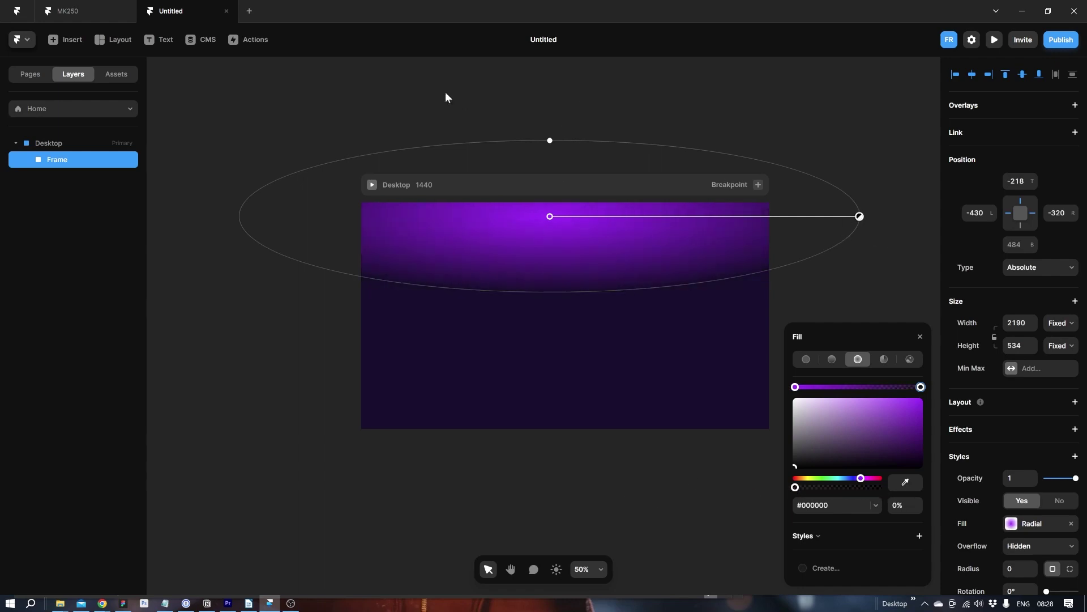
# - Reshape the gradient ellipse flatter and narrower, then move the glow frame up and right
pyautogui.moveTo(550, 141); pyautogui.dragTo(550, 119)
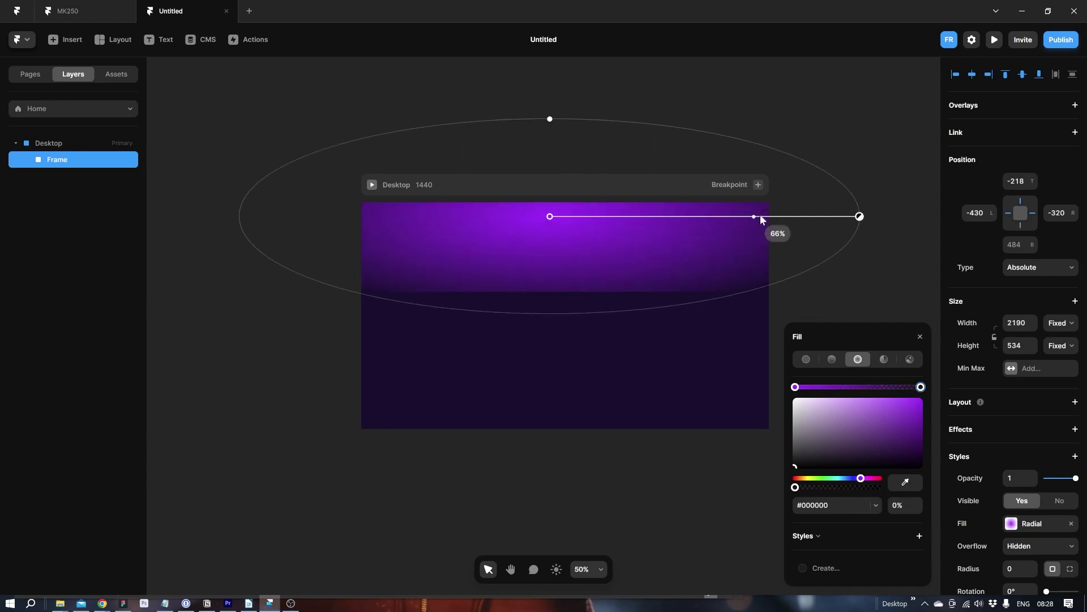
pyautogui.moveTo(858, 216); pyautogui.dragTo(748, 220)
pyautogui.click(551, 120)
pyautogui.click(578, 228)
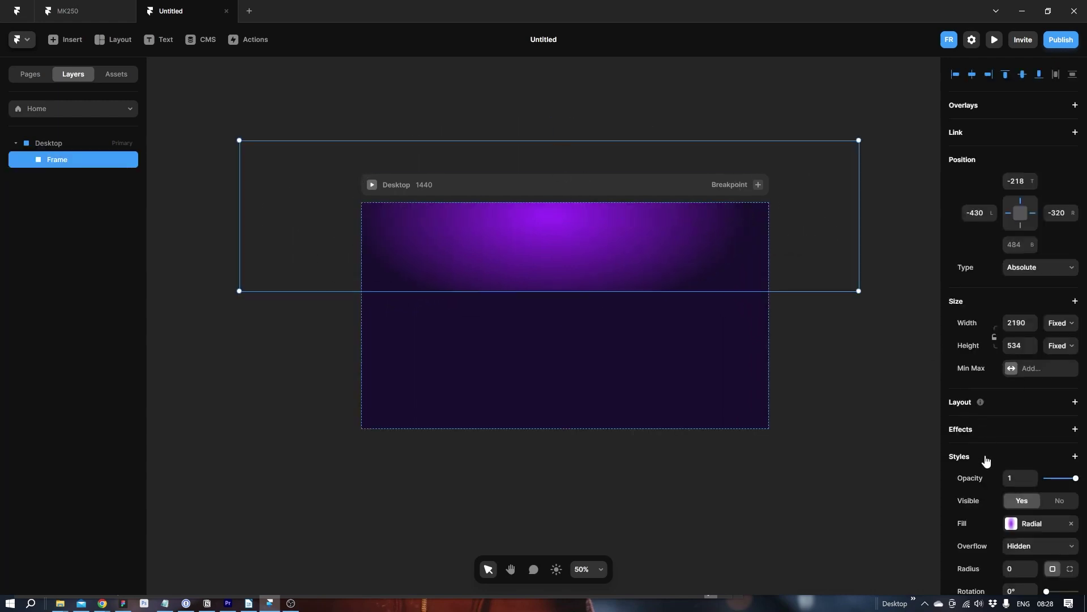
pyautogui.click(1010, 524)
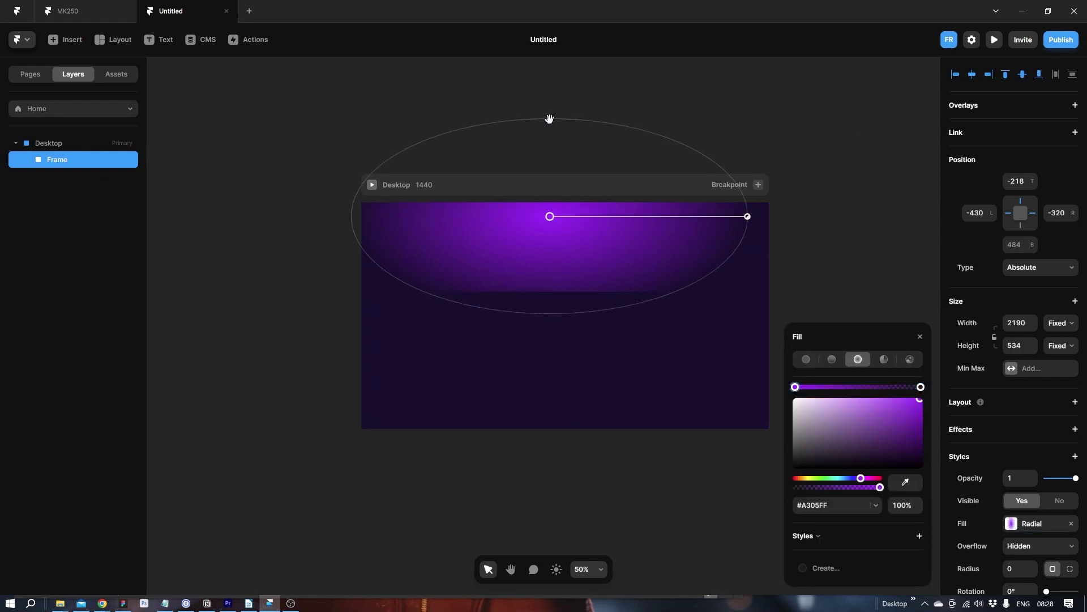
pyautogui.moveTo(550, 118); pyautogui.dragTo(552, 155)
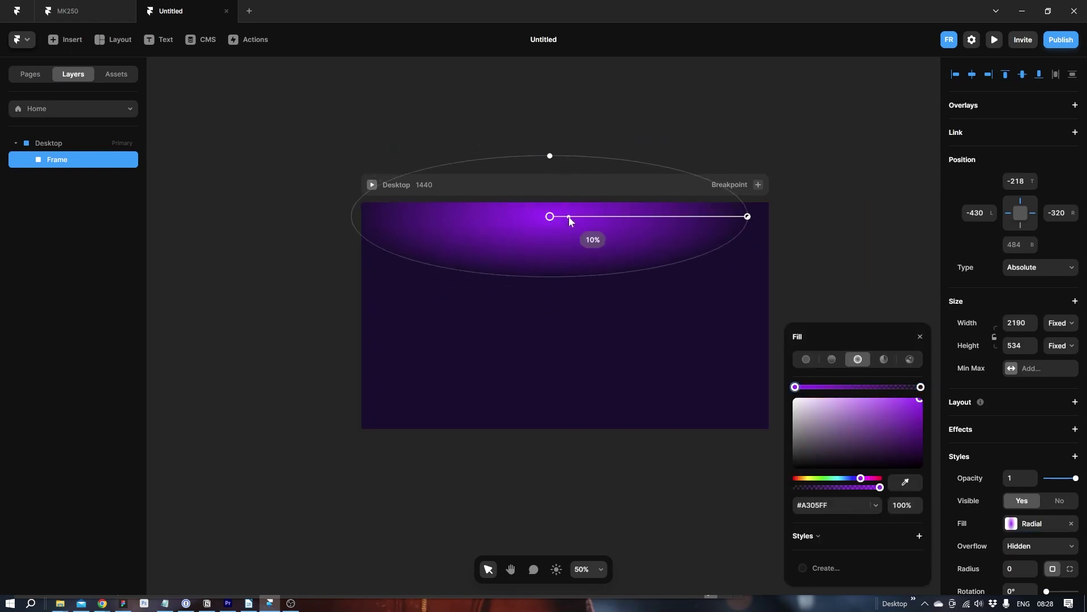
pyautogui.click(816, 235)
pyautogui.click(644, 230)
pyautogui.moveTo(644, 230); pyautogui.dragTo(652, 208)
# - Add a blending style to the glow frame and set it to Screen
pyautogui.scroll(-4, 1048, 266)
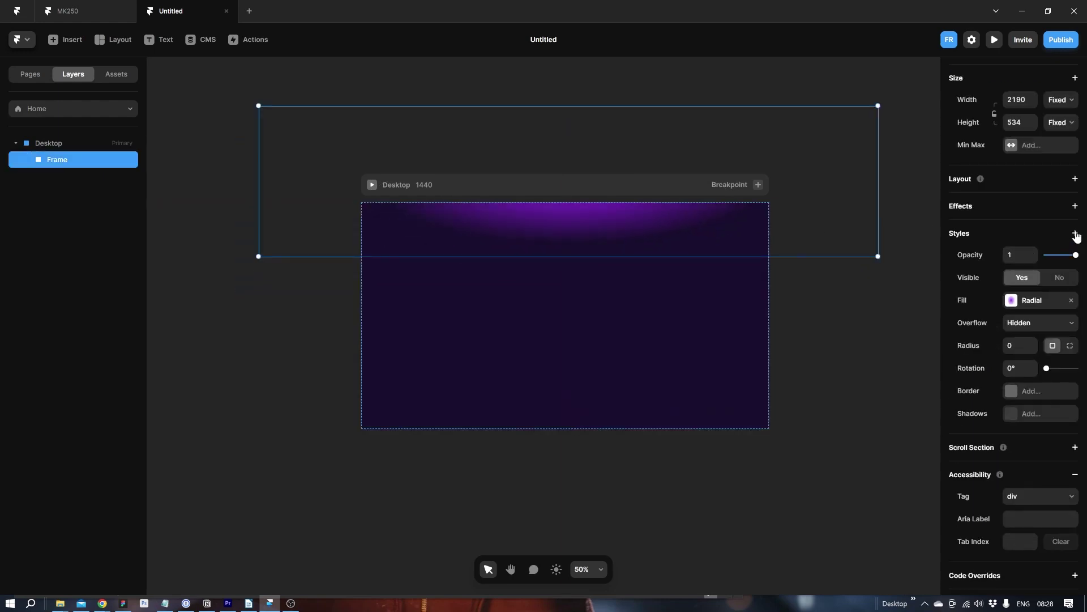
pyautogui.click(1075, 234)
pyautogui.click(1049, 240)
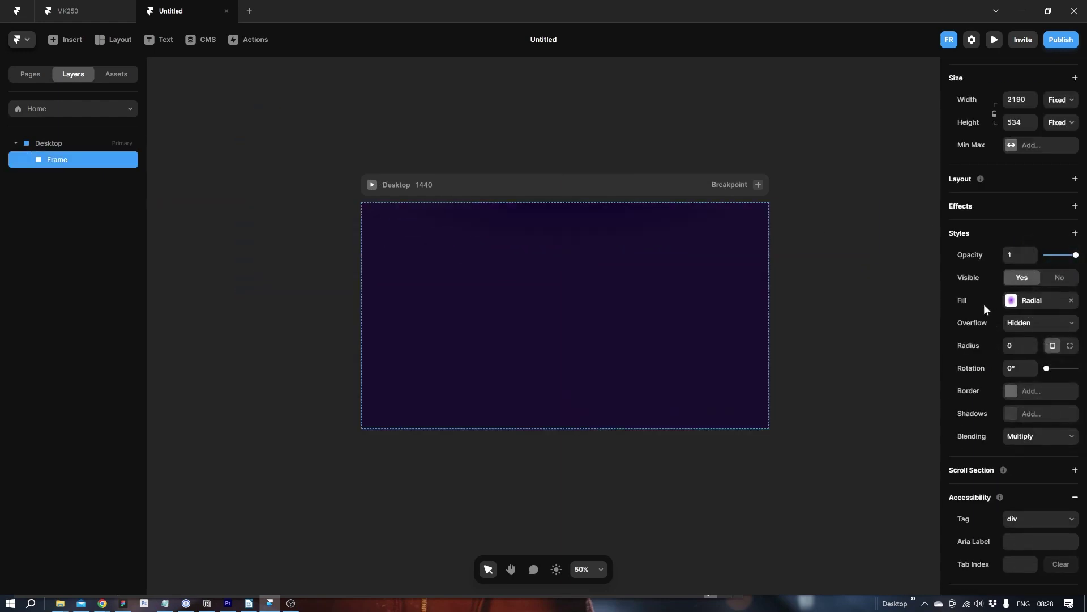
pyautogui.click(1022, 437)
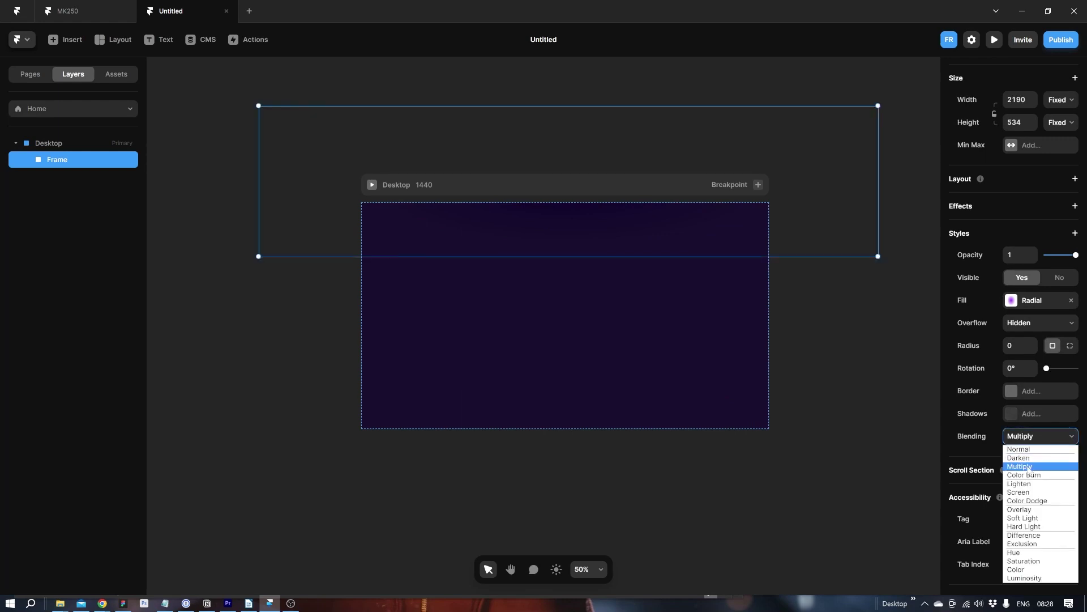
pyautogui.click(1031, 486)
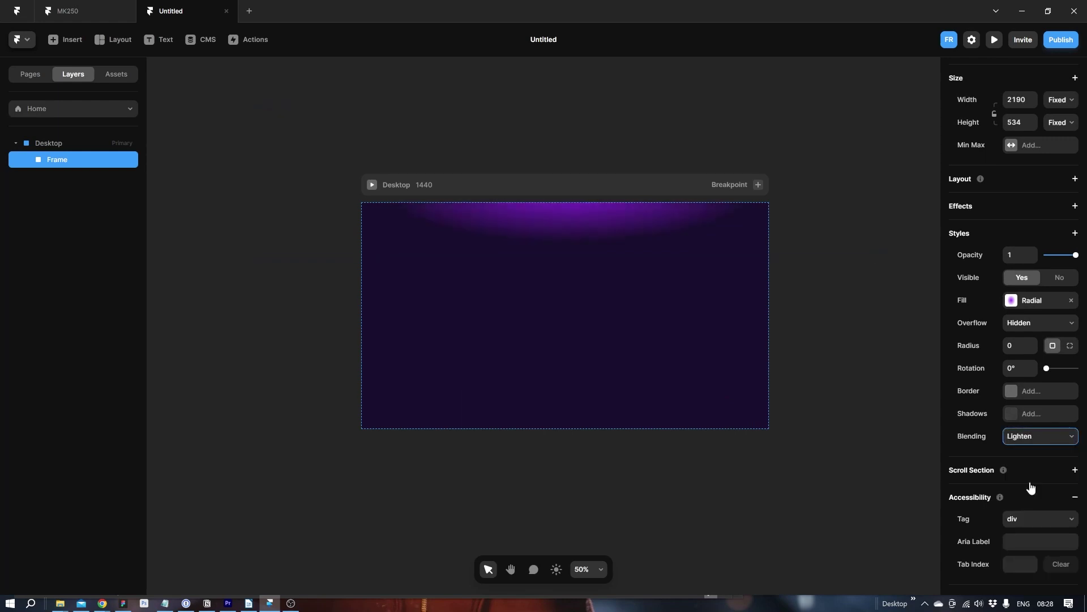
pyautogui.click(1029, 439)
pyautogui.click(1029, 493)
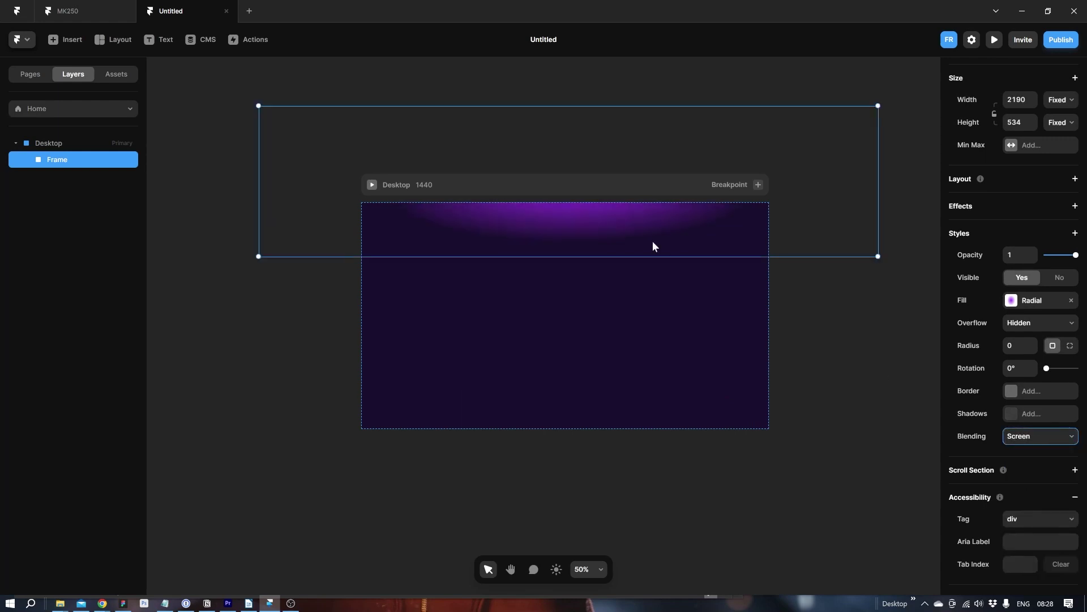
# - Centre the glow frame horizontally and lower its opacity to 0.6
pyautogui.moveTo(652, 242); pyautogui.dragTo(623, 235)
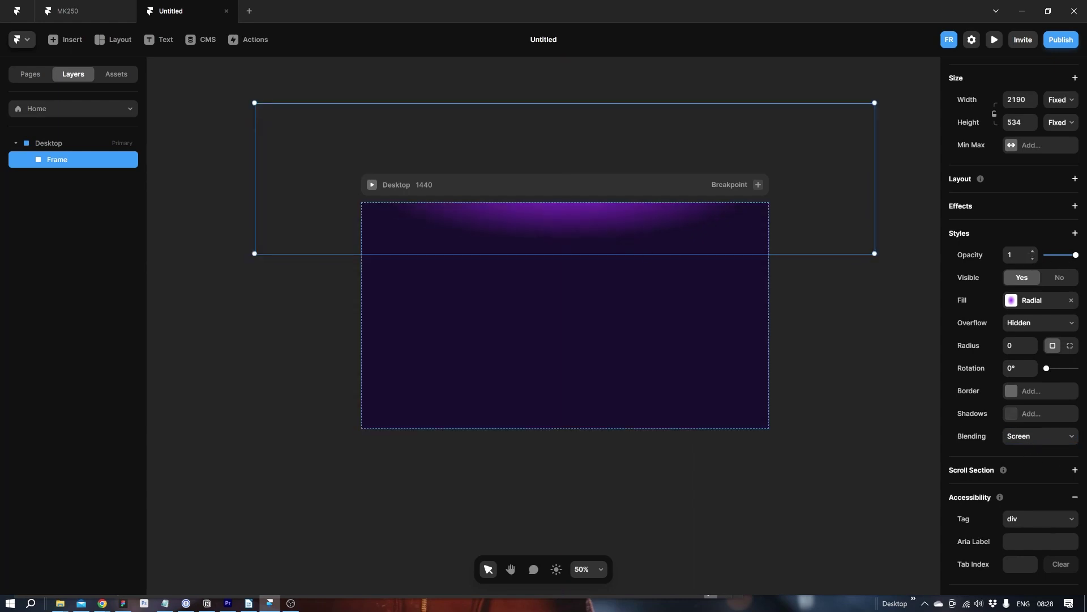
pyautogui.click(1016, 255)
pyautogui.write('0.6')
pyautogui.press('Return')
pyautogui.click(531, 477)
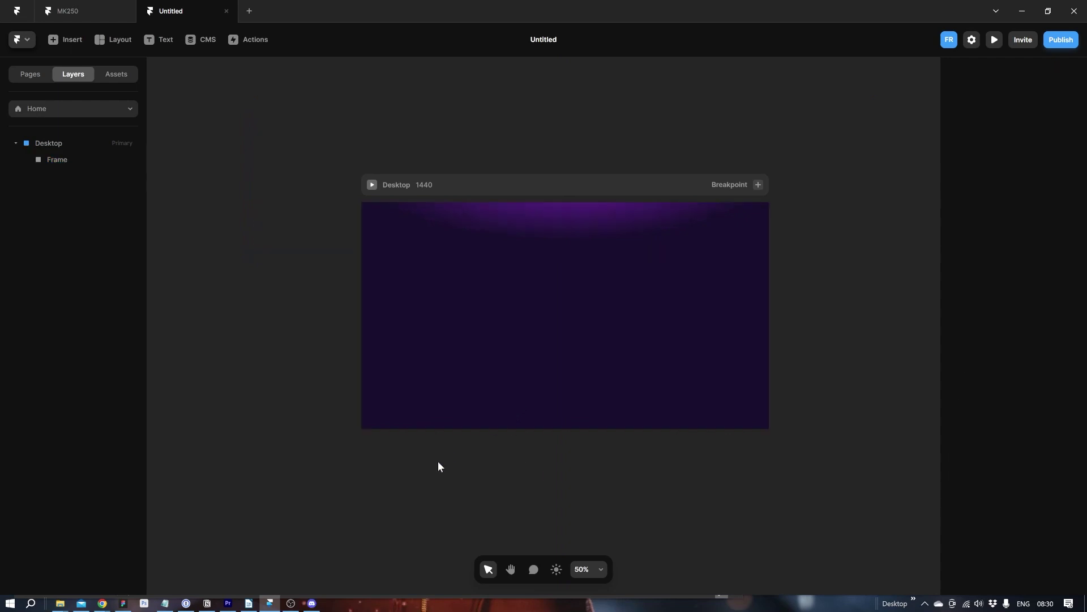
# - Save the Midjourney hoodie girl illustration from Discord to the computer
pyautogui.click(311, 602)
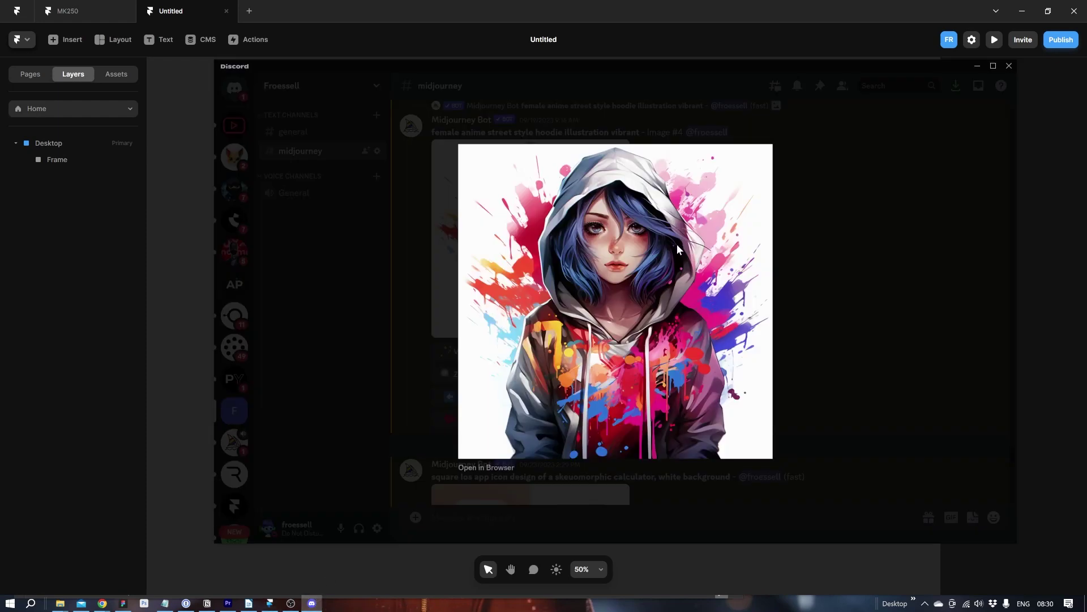
pyautogui.press('Escape')
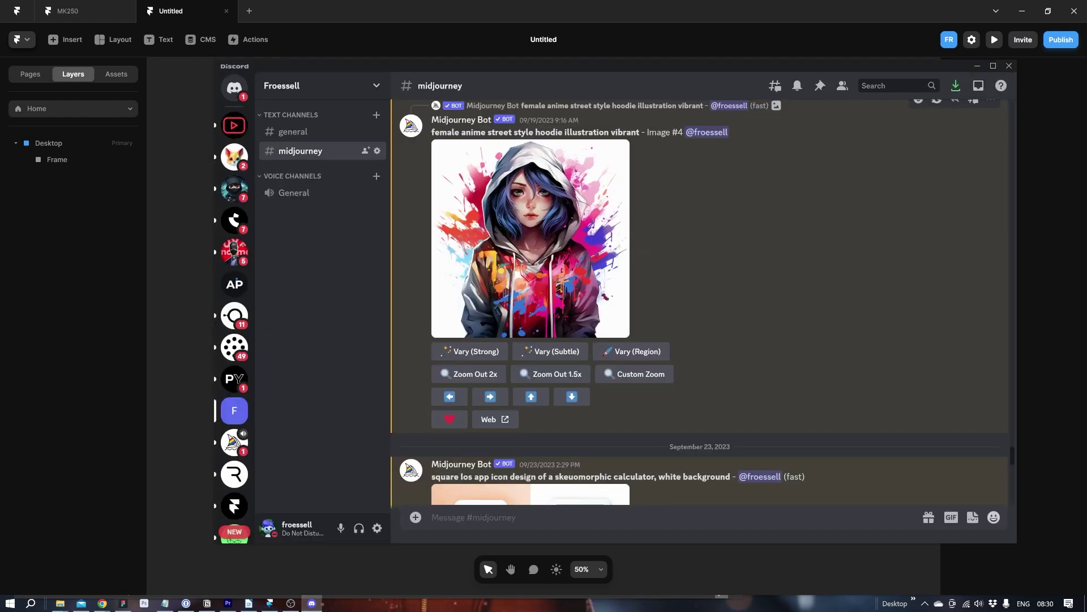
pyautogui.click(573, 227)
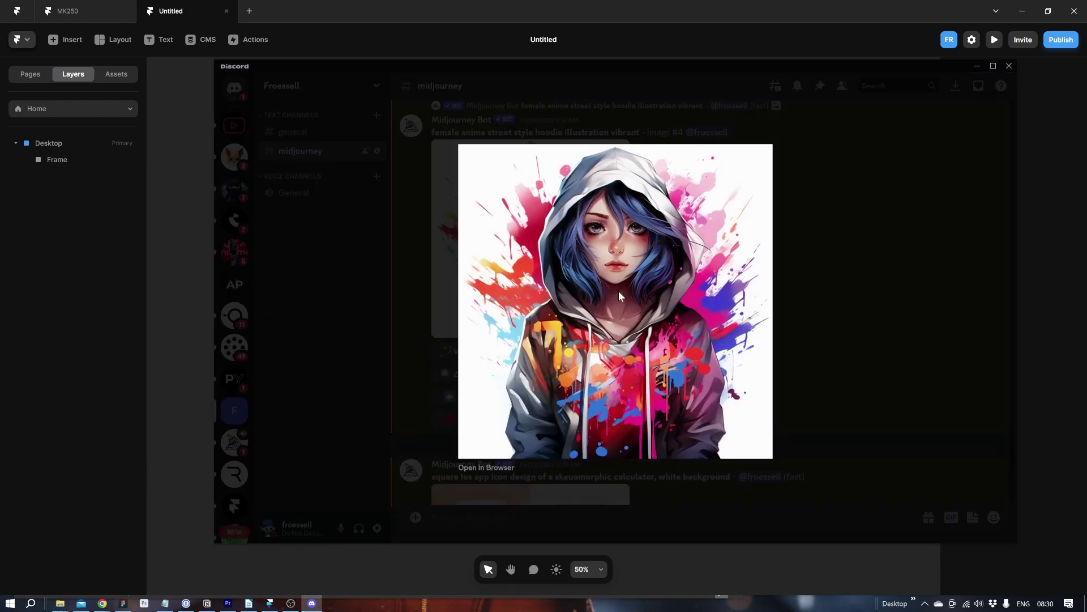
pyautogui.rightClick(626, 286)
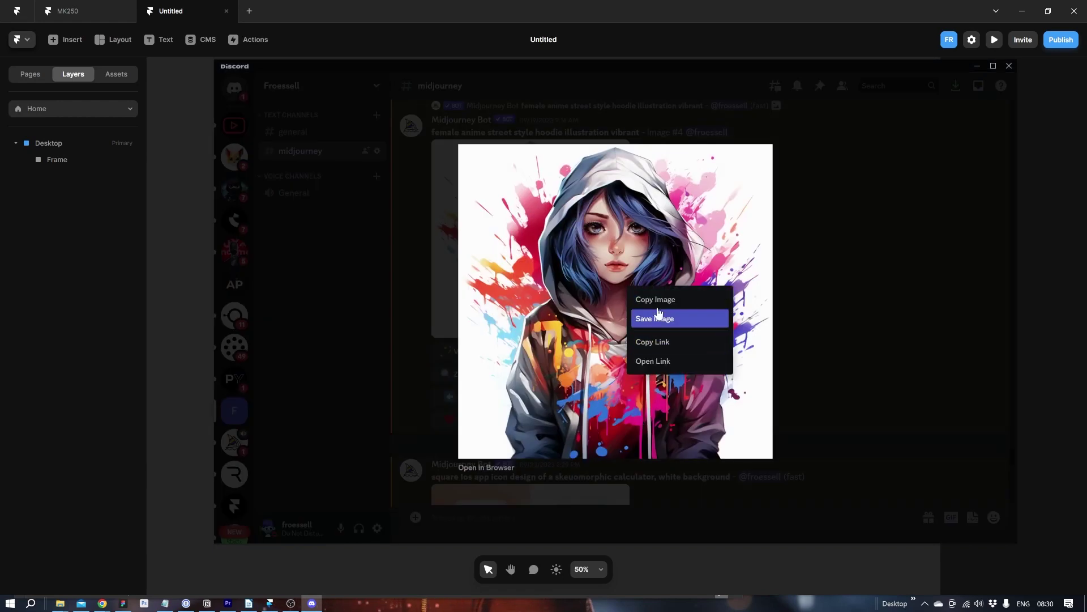
pyautogui.click(657, 317)
pyautogui.rightClick(627, 302)
pyautogui.click(831, 273)
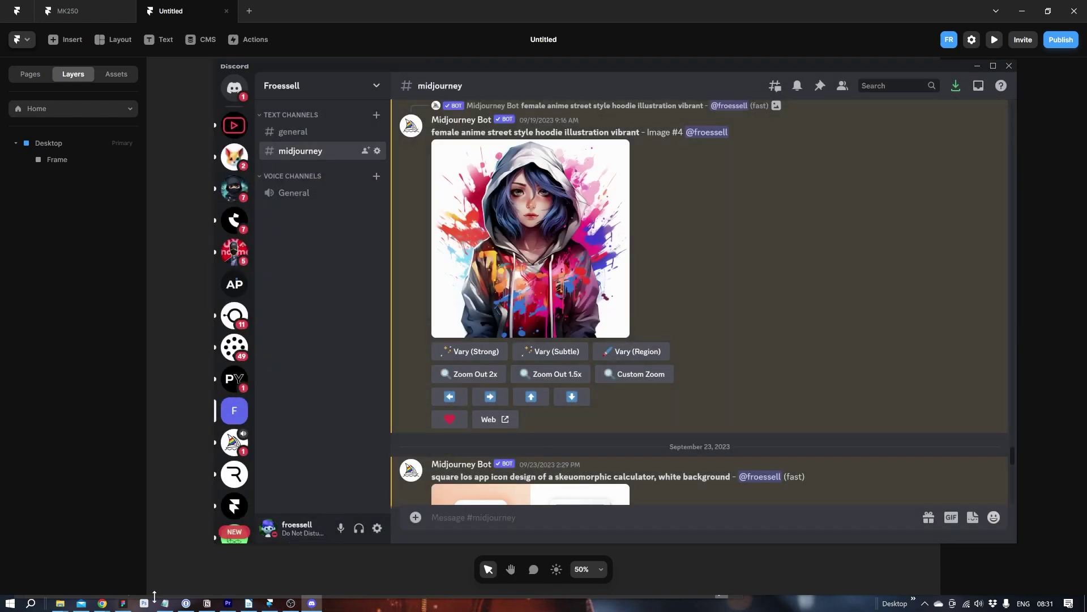
pyautogui.click(123, 603)
# - Place the hoodie girl PNG in Figma and remove its background with Icons8 Background Remover
pyautogui.hotkey('alt', 'Tab')
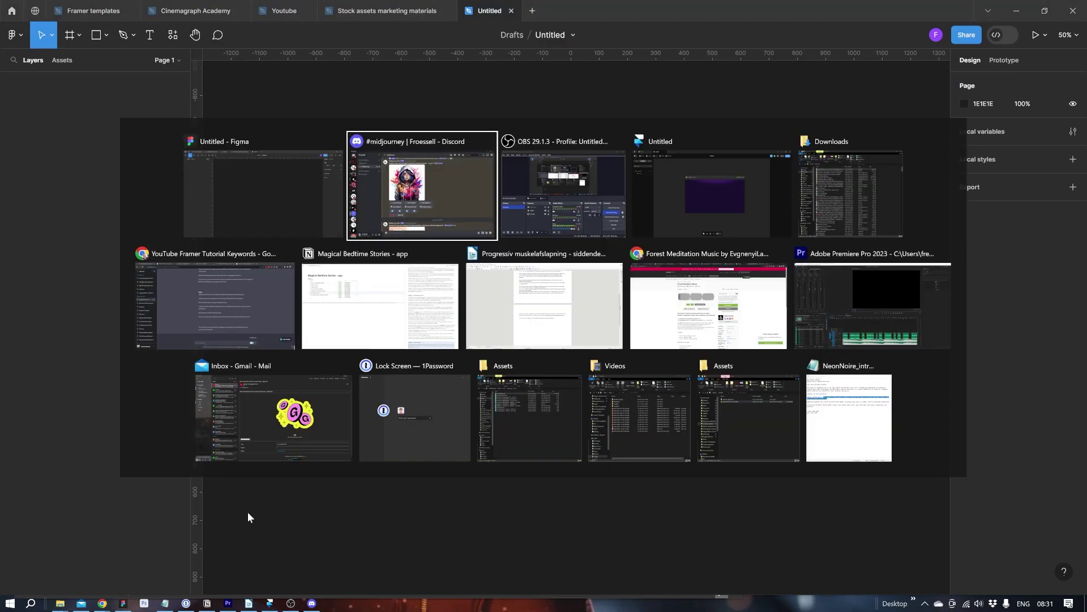
pyautogui.click(898, 218)
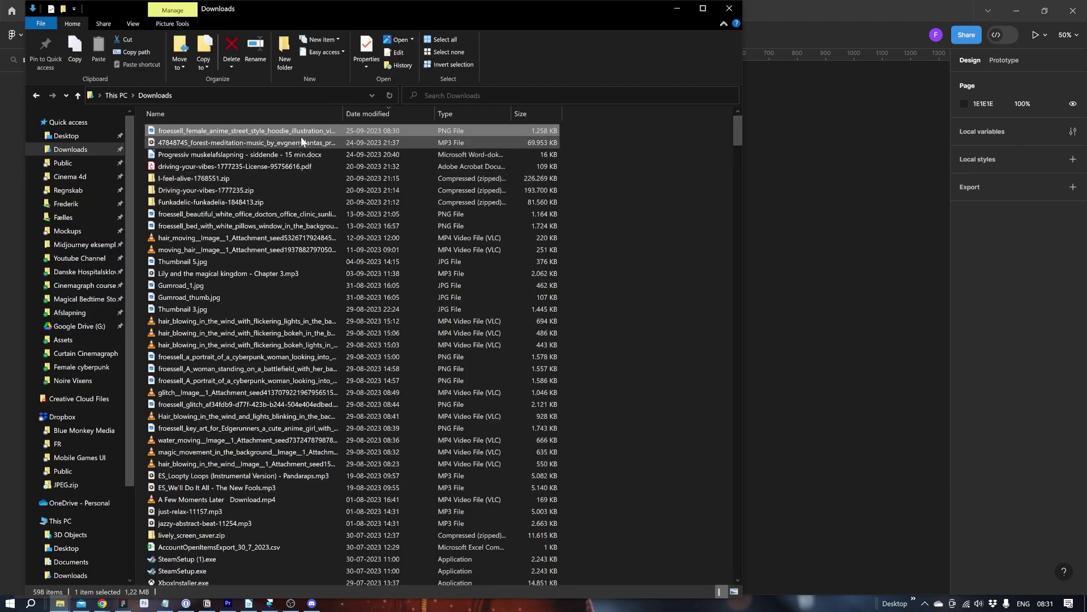
pyautogui.moveTo(302, 139); pyautogui.dragTo(555, 320)
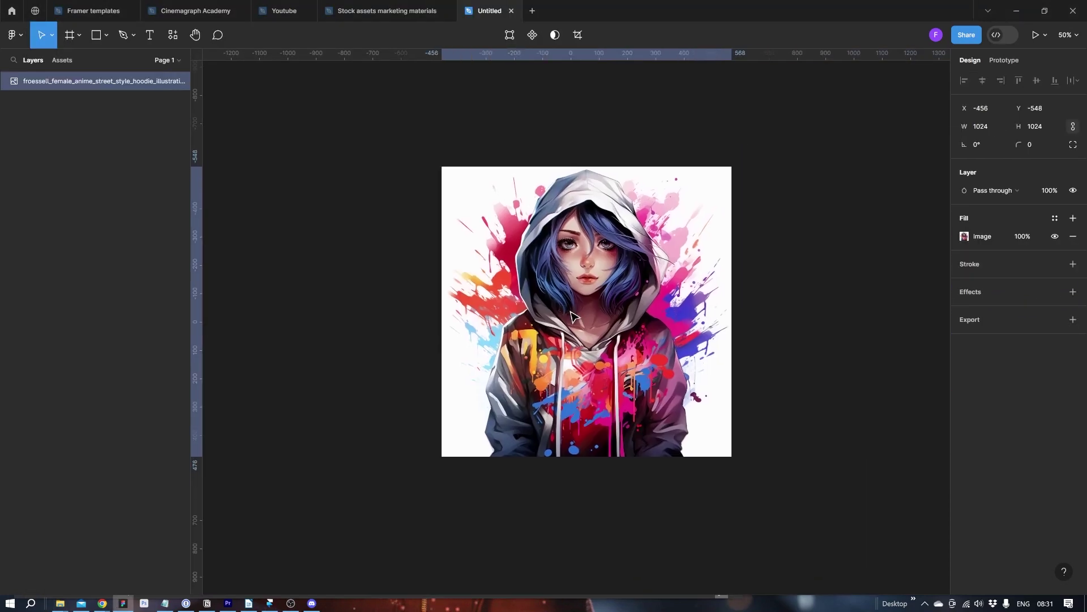
pyautogui.click(170, 38)
pyautogui.click(226, 61)
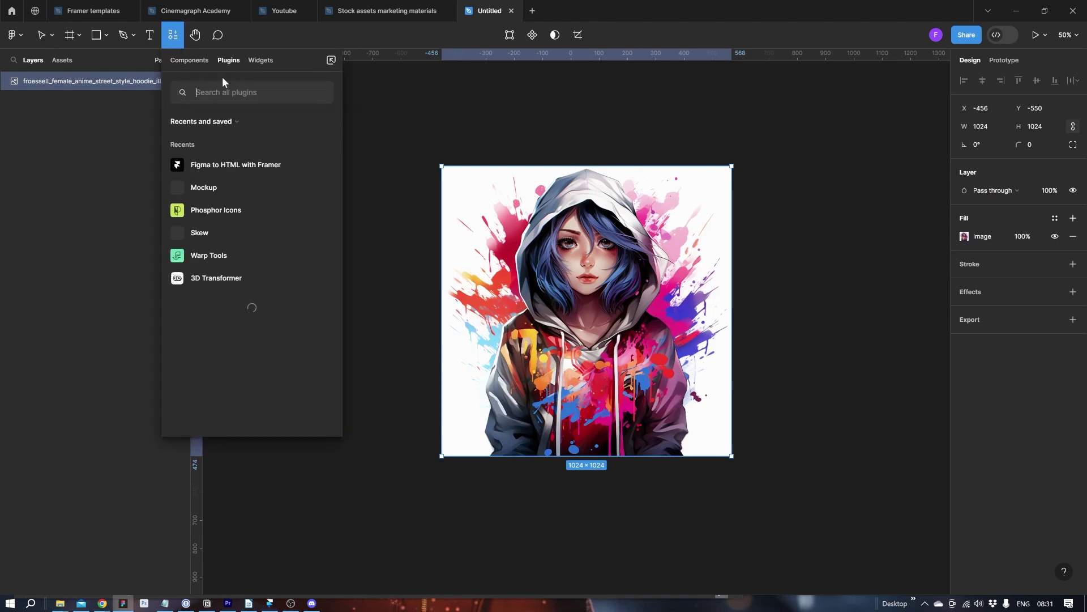
pyautogui.write('remove')
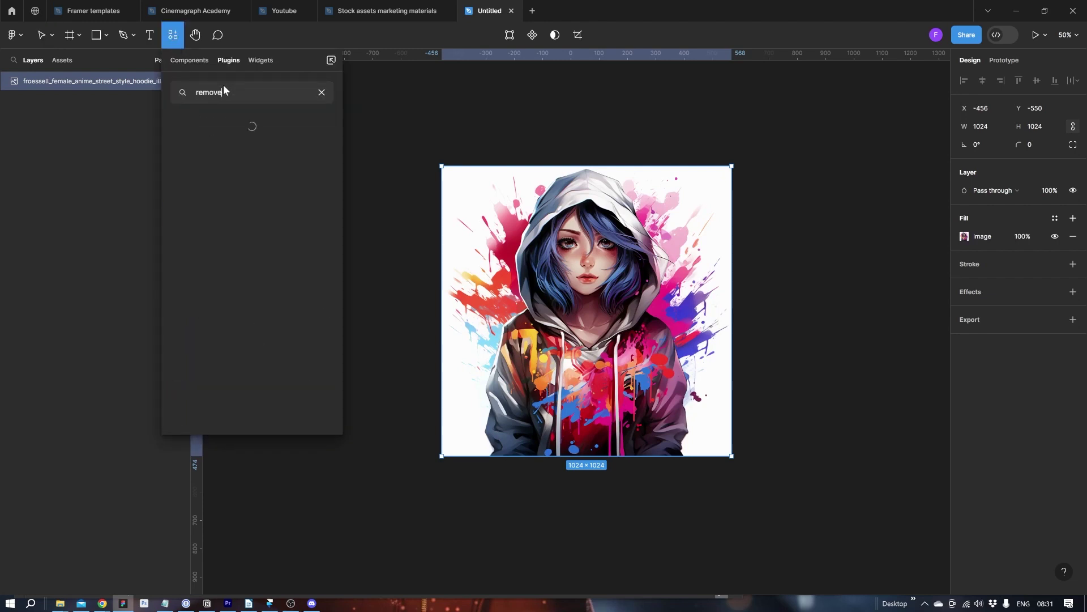
pyautogui.click(311, 150)
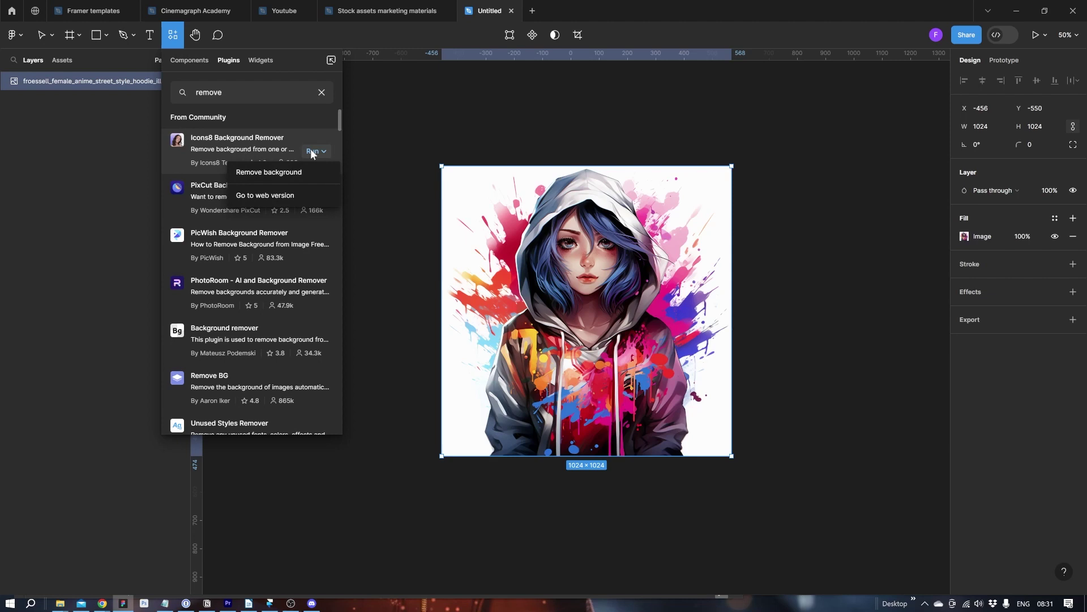
pyautogui.click(274, 175)
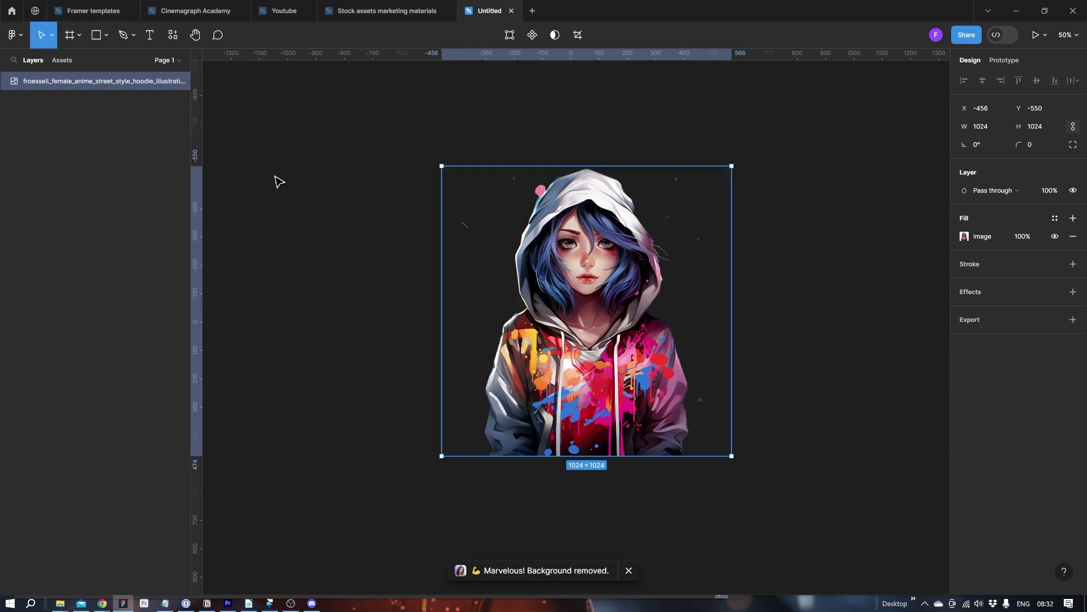
# - Export the cut-out image as a PNG named hero into the MK250 folder
pyautogui.click(1073, 320)
pyautogui.click(1044, 359)
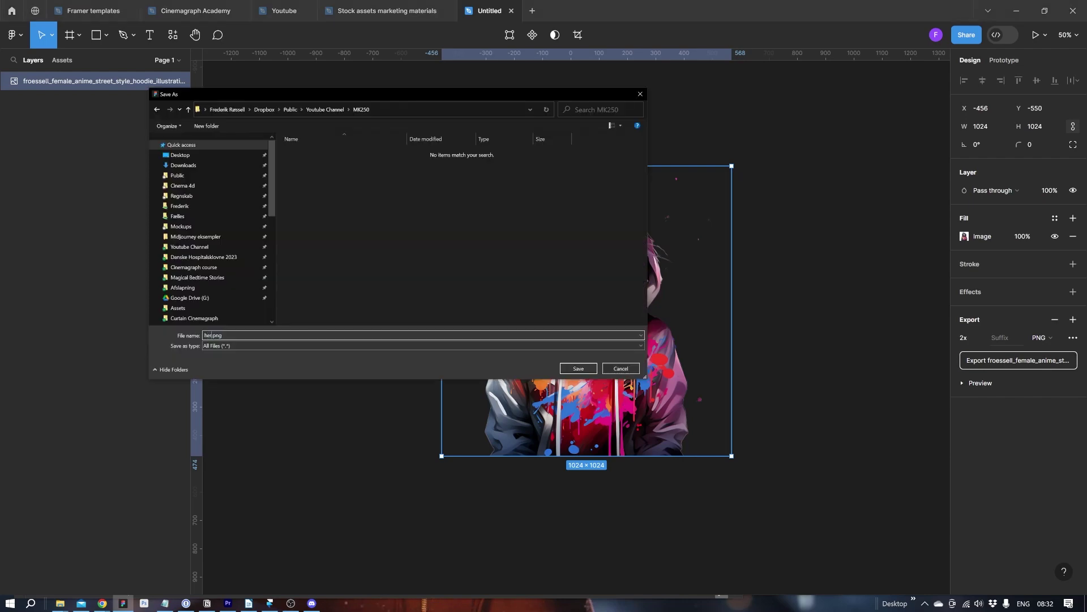
pyautogui.write('her')
pyautogui.press('Return')
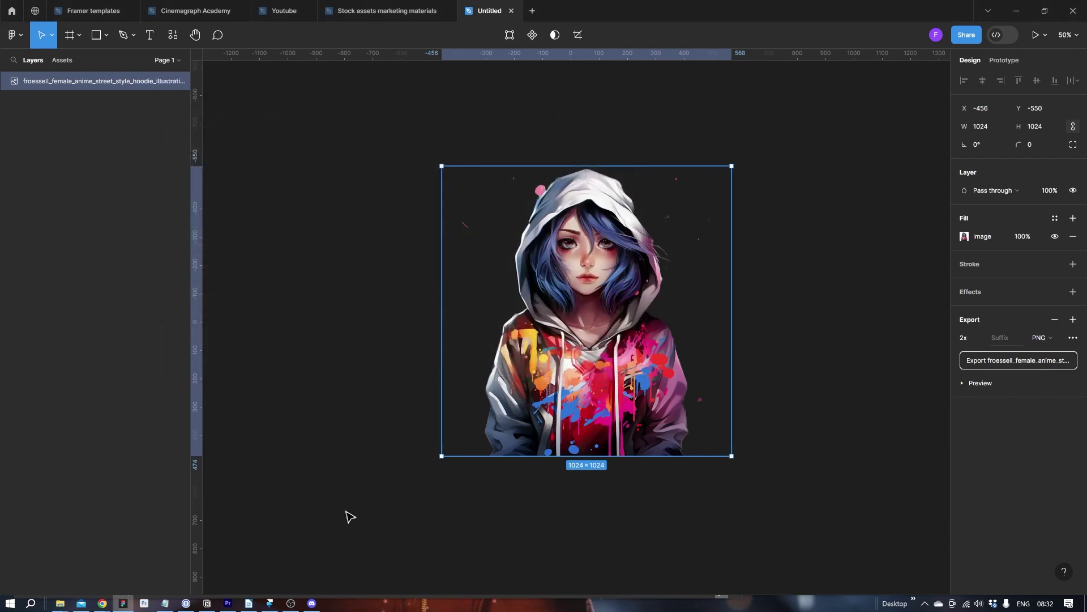
pyautogui.click(270, 603)
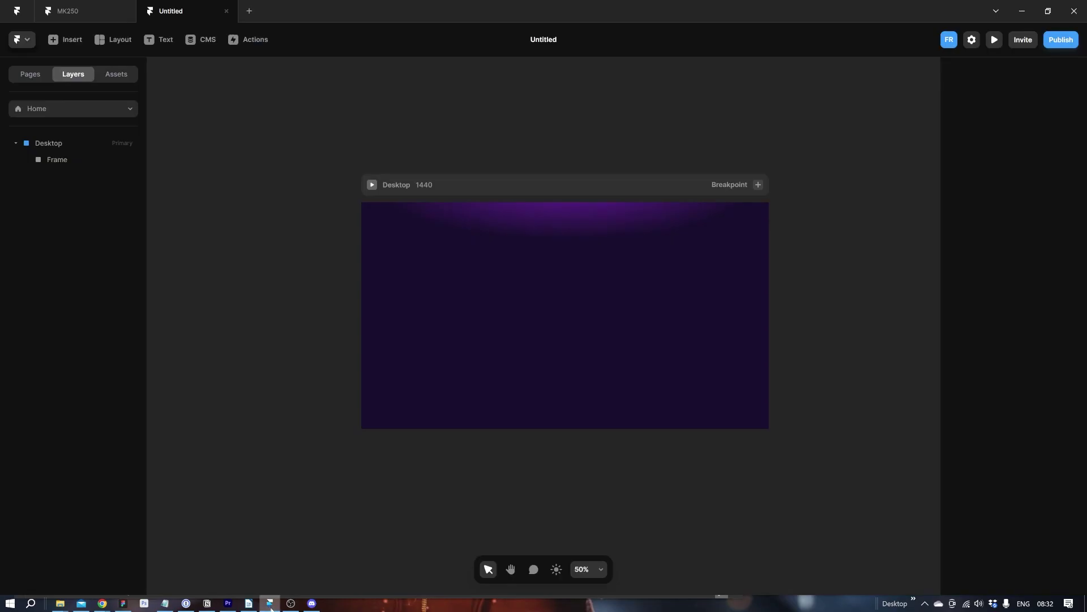
# - Draw an image frame inside Desktop and fill it with hero.png from the MK250 folder
pyautogui.click(133, 43)
pyautogui.click(120, 83)
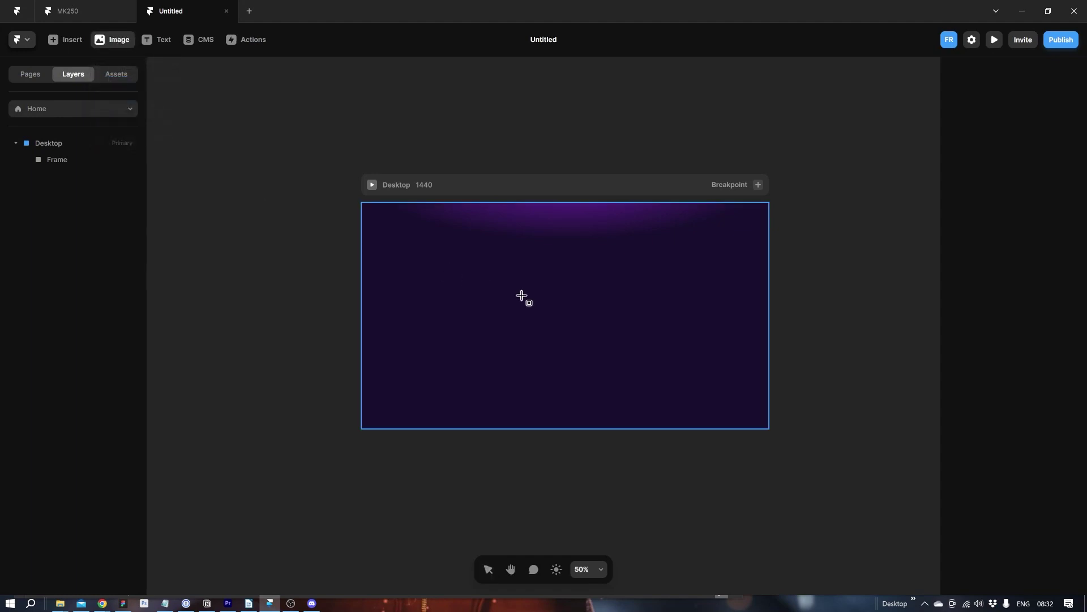
pyautogui.moveTo(510, 274); pyautogui.dragTo(658, 451)
pyautogui.moveTo(636, 406); pyautogui.dragTo(616, 382)
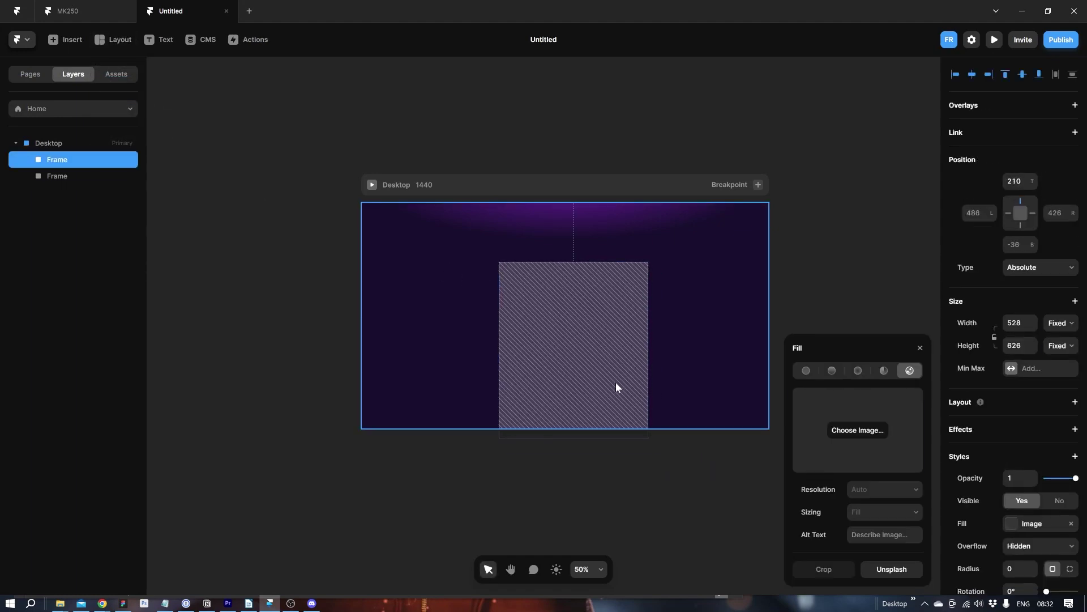
pyautogui.click(847, 430)
pyautogui.click(143, 77)
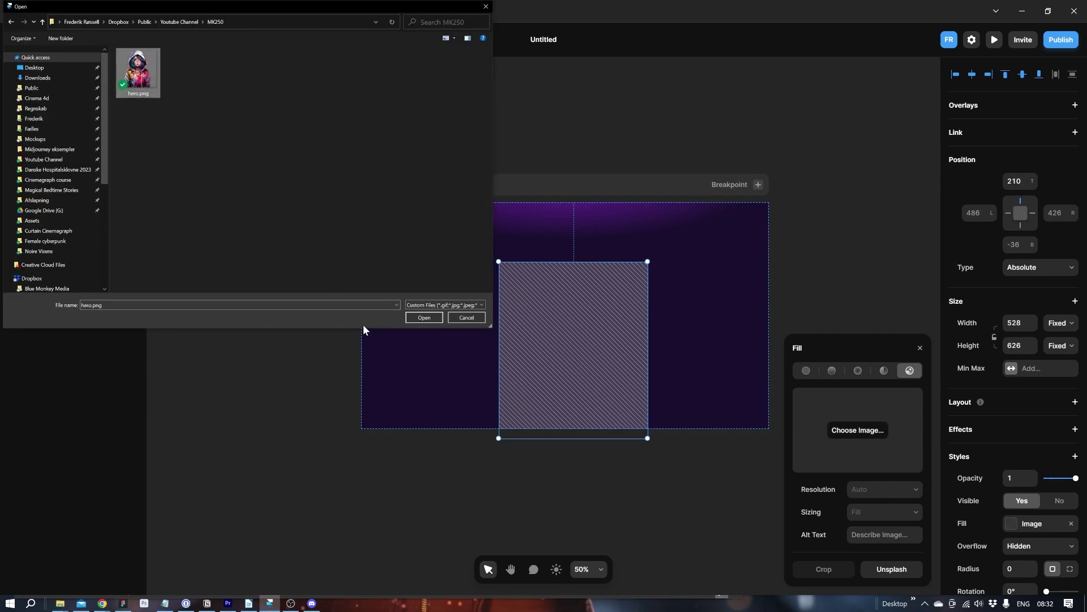
pyautogui.click(424, 318)
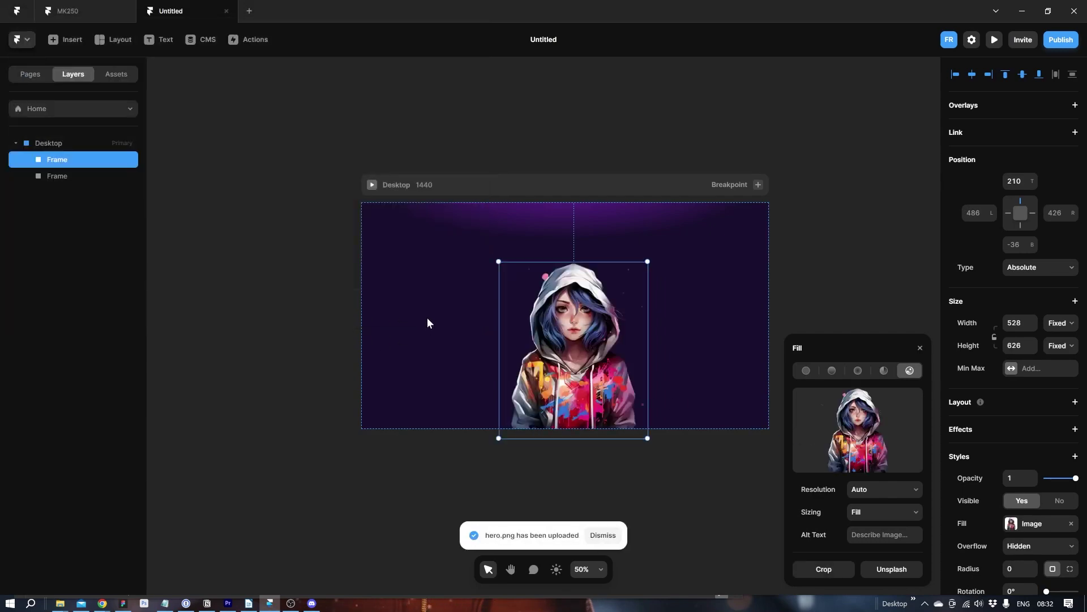
# - Enlarge the hoodie girl frame to 616×730 and centre it on the page
pyautogui.moveTo(567, 378); pyautogui.dragTo(560, 376)
pyautogui.moveTo(639, 258); pyautogui.dragTo(668, 230)
pyautogui.moveTo(604, 308)
pyautogui.mouseDown()
pyautogui.moveTo(582, 309)
pyautogui.moveTo(592, 308)
pyautogui.mouseUp()
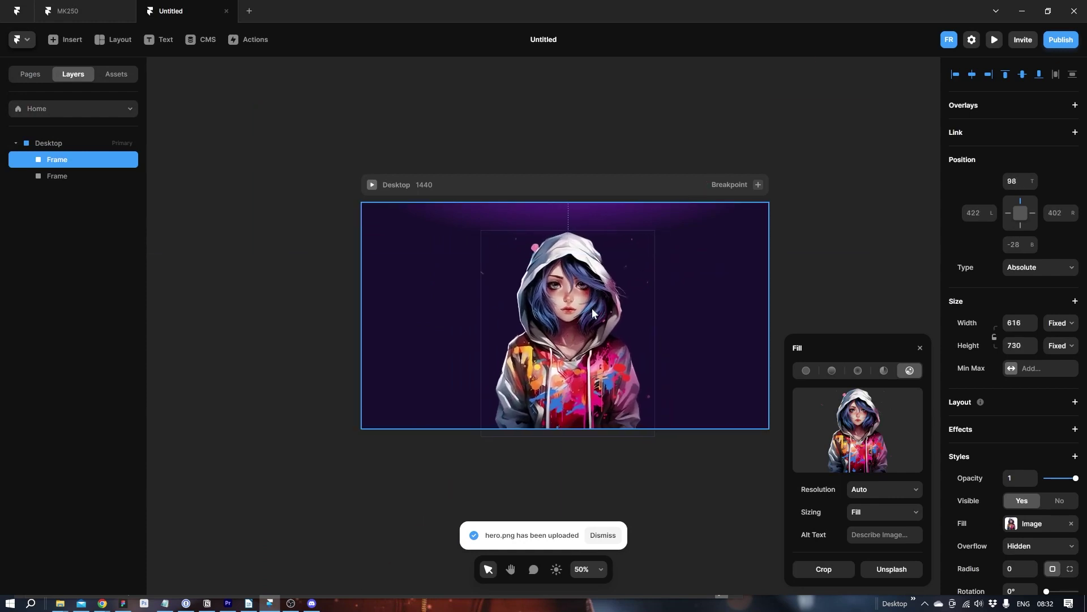
# - Rename the image frame layer 'Hero' and the glow frame layer 'Gradient'
pyautogui.doubleClick(57, 159)
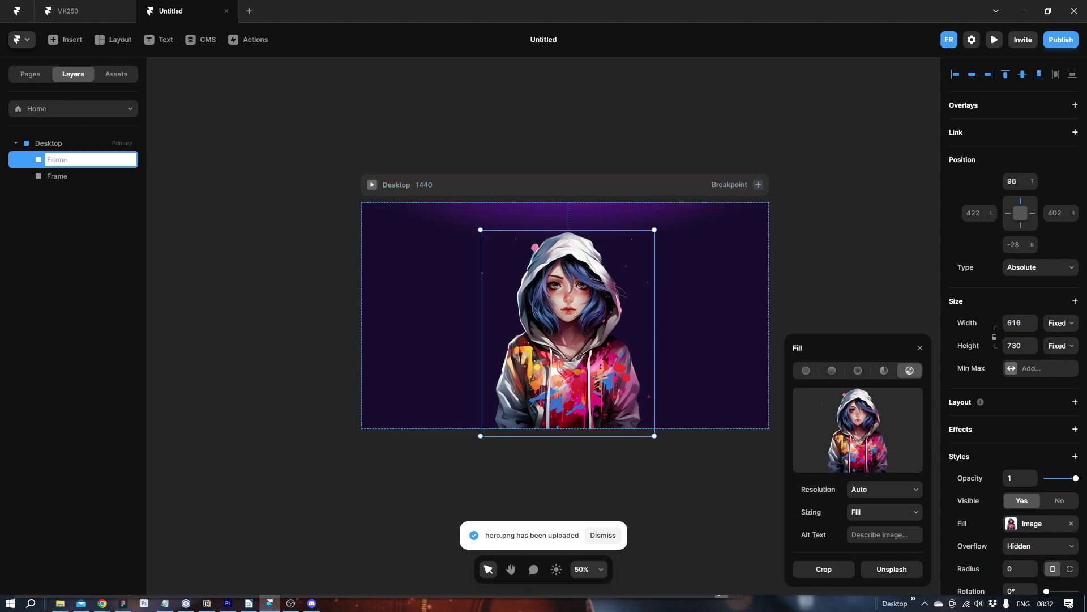
pyautogui.write('Hero')
pyautogui.press('Return')
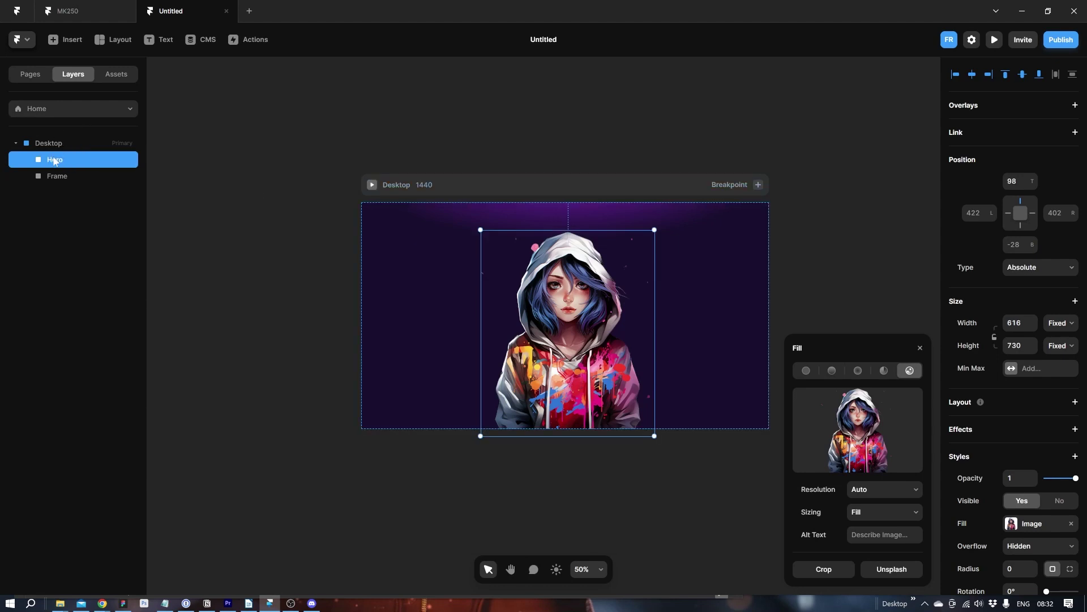
pyautogui.doubleClick(58, 176)
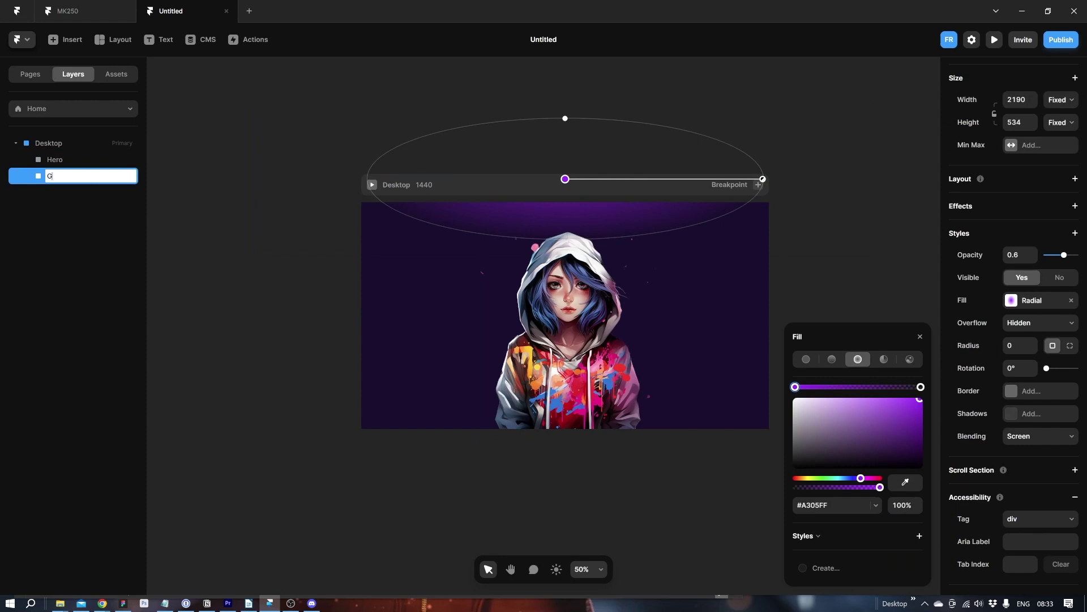
pyautogui.write('Gradient')
pyautogui.press('Return')
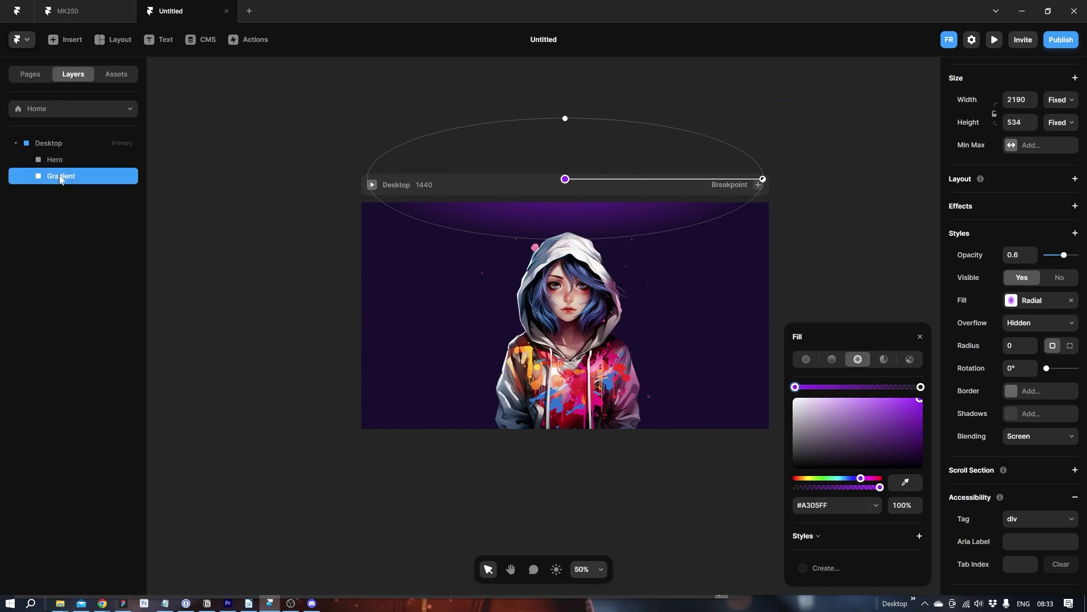
pyautogui.click(203, 283)
pyautogui.click(79, 12)
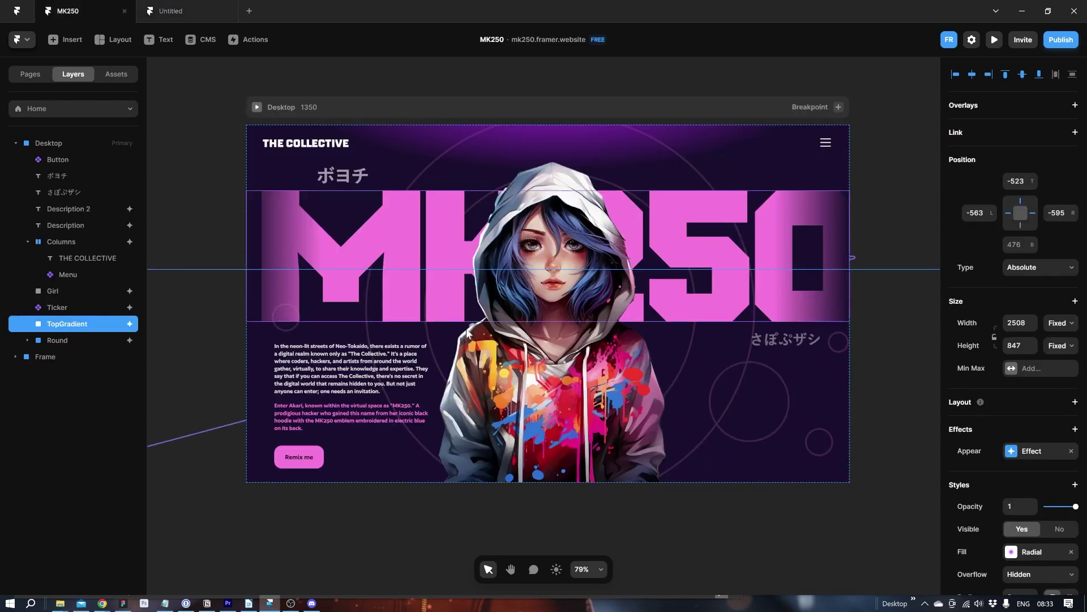
pyautogui.click(150, 12)
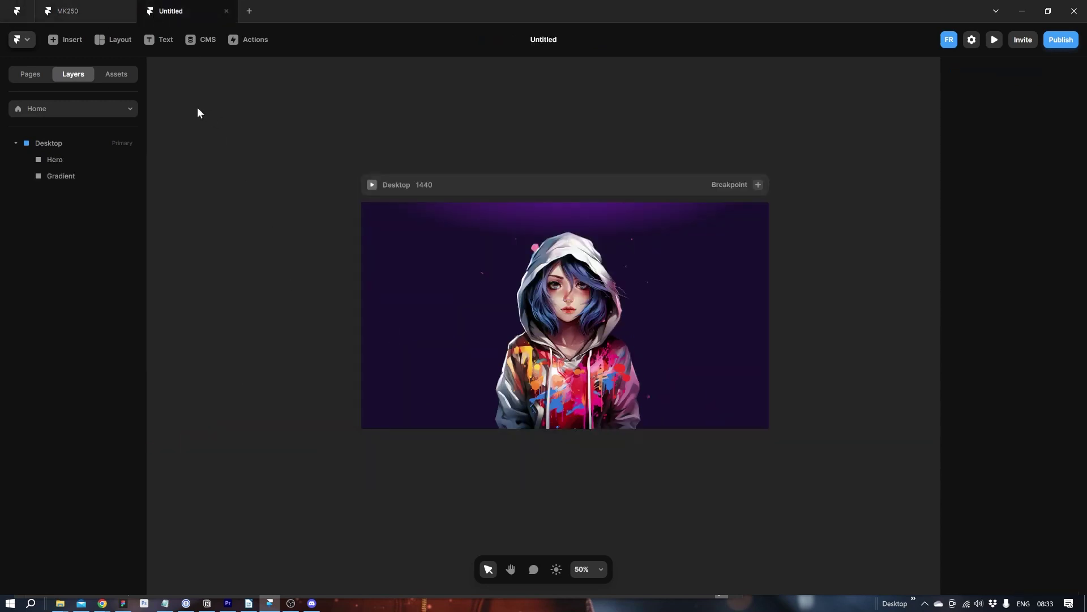
# - Add an MK250 text layer and set it in the Nippo font
pyautogui.click(160, 40)
pyautogui.click(252, 309)
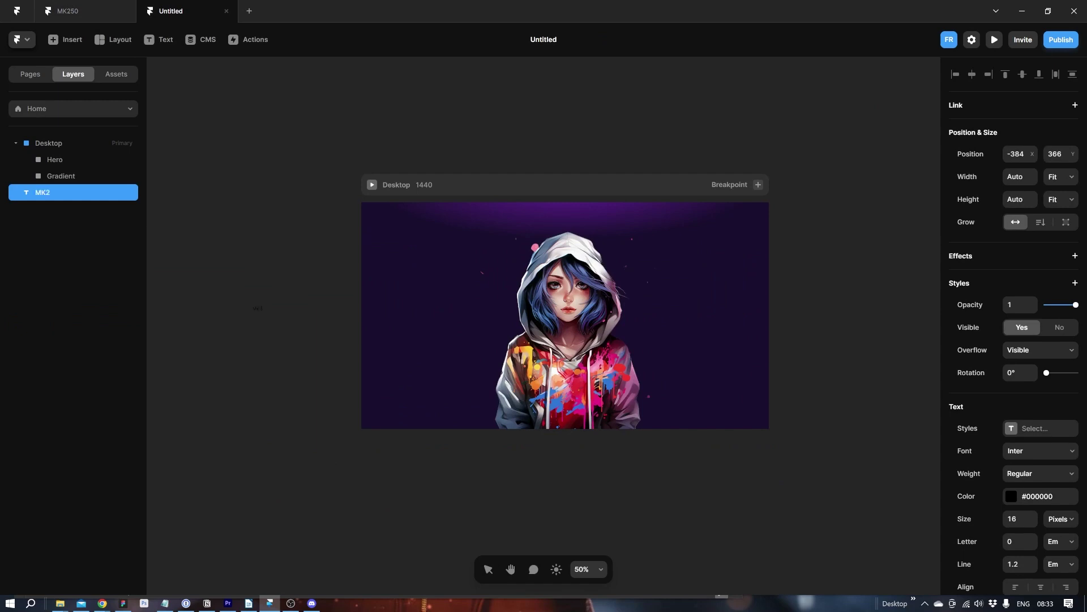
pyautogui.press('Escape')
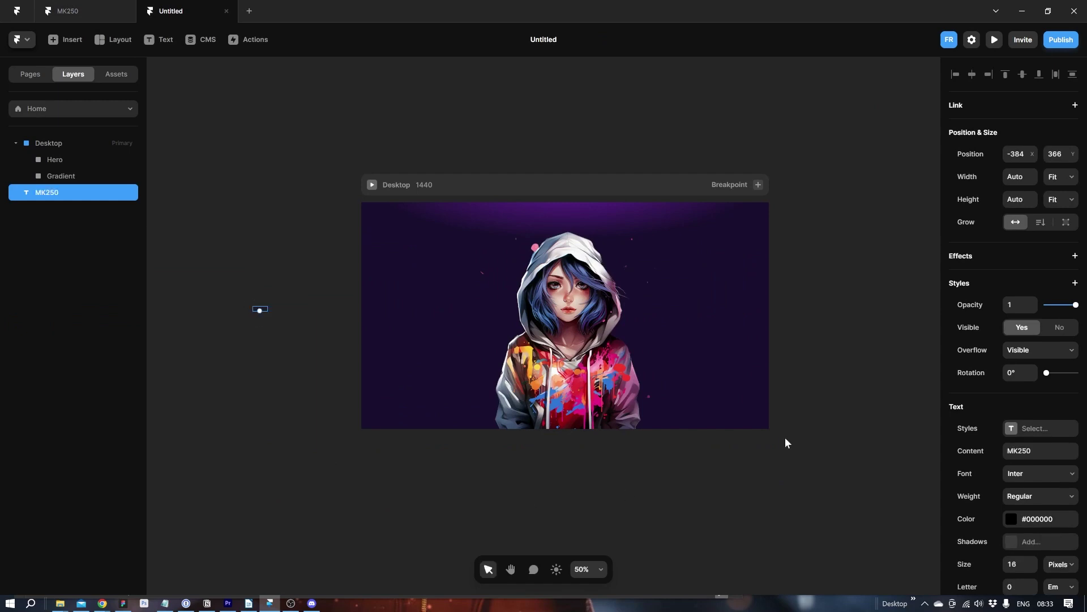
pyautogui.click(1039, 477)
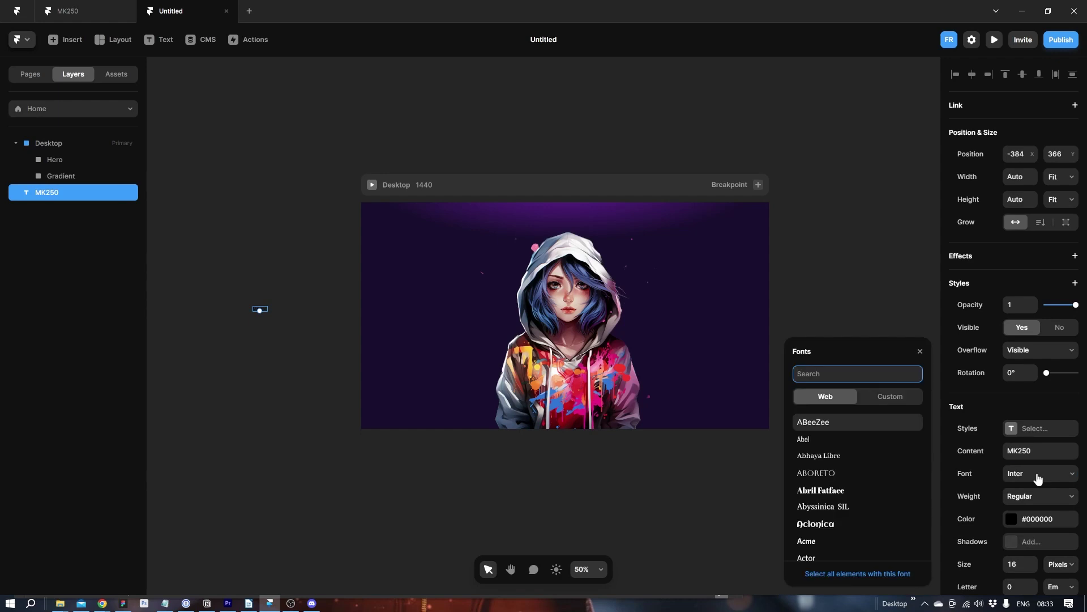
pyautogui.write('n')
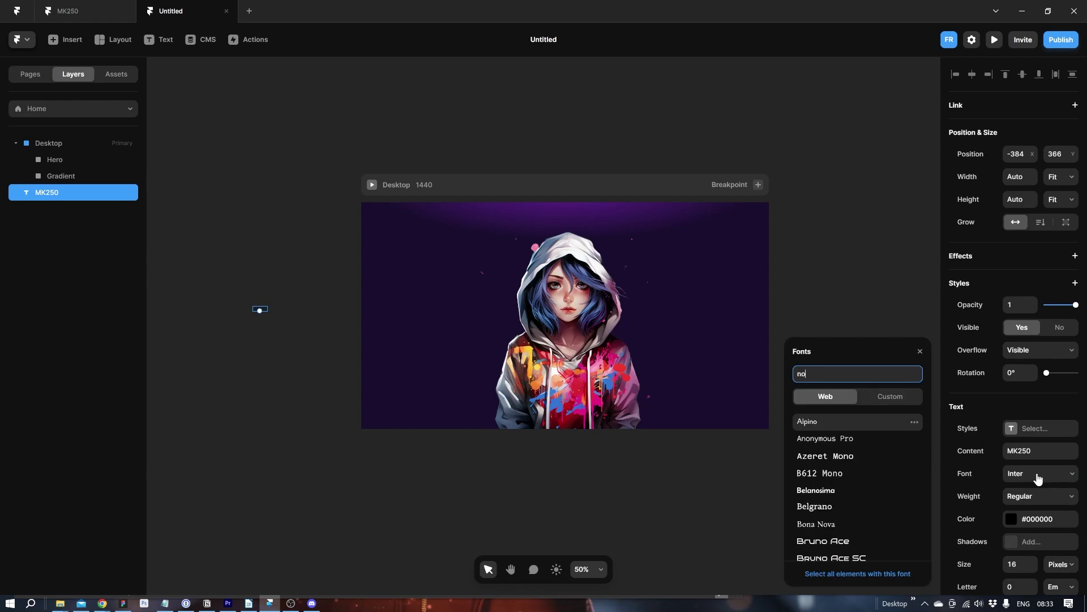
pyautogui.write('ippo')
pyautogui.press('Return')
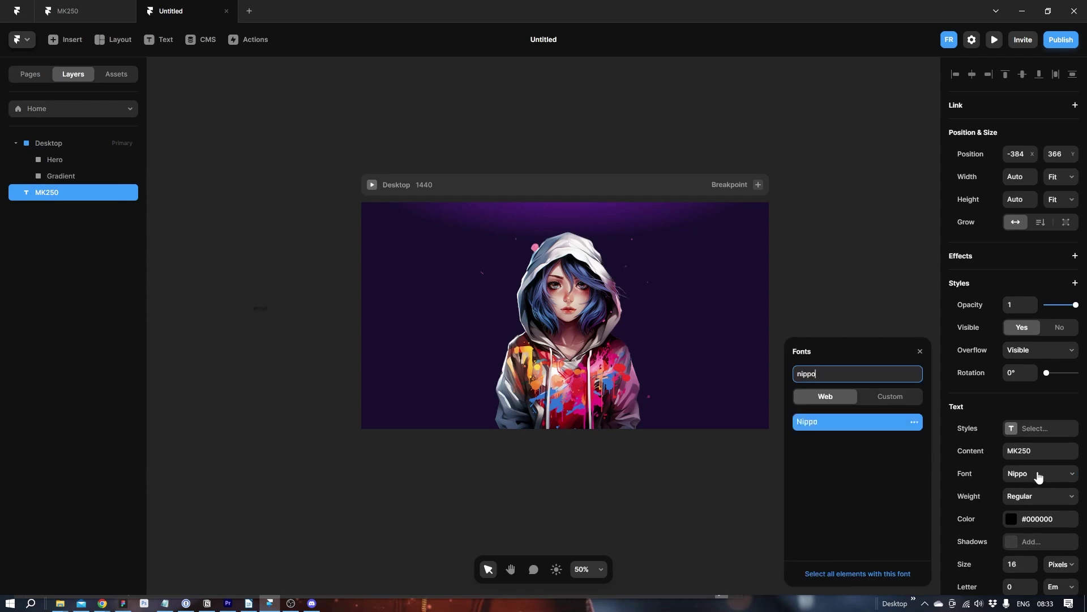
# - Colour the MK250 text white and set its size to 500
pyautogui.click(1011, 518)
pyautogui.click(935, 462)
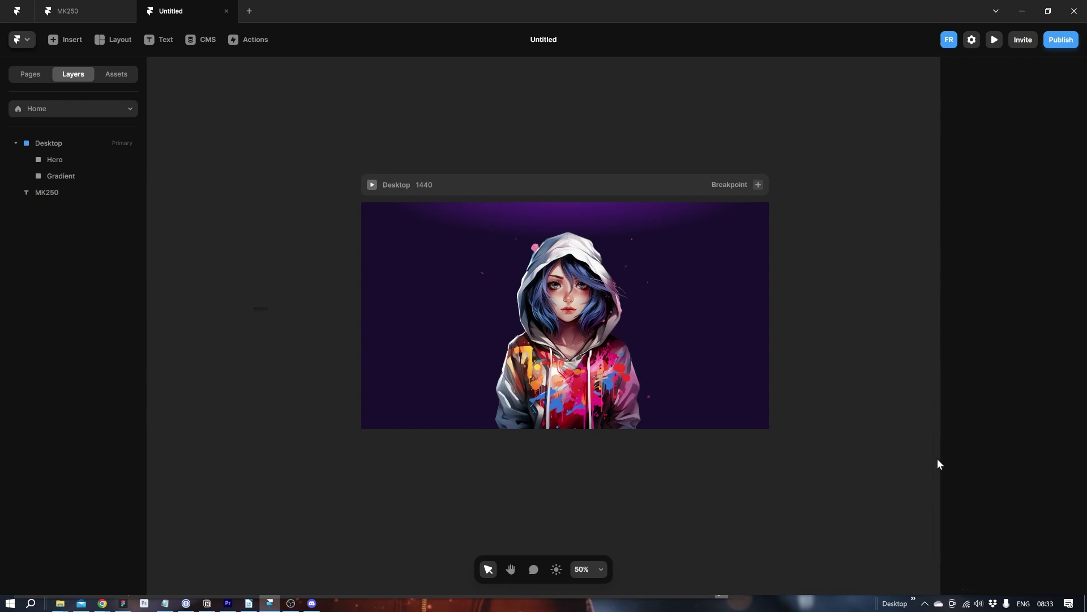
pyautogui.click(259, 309)
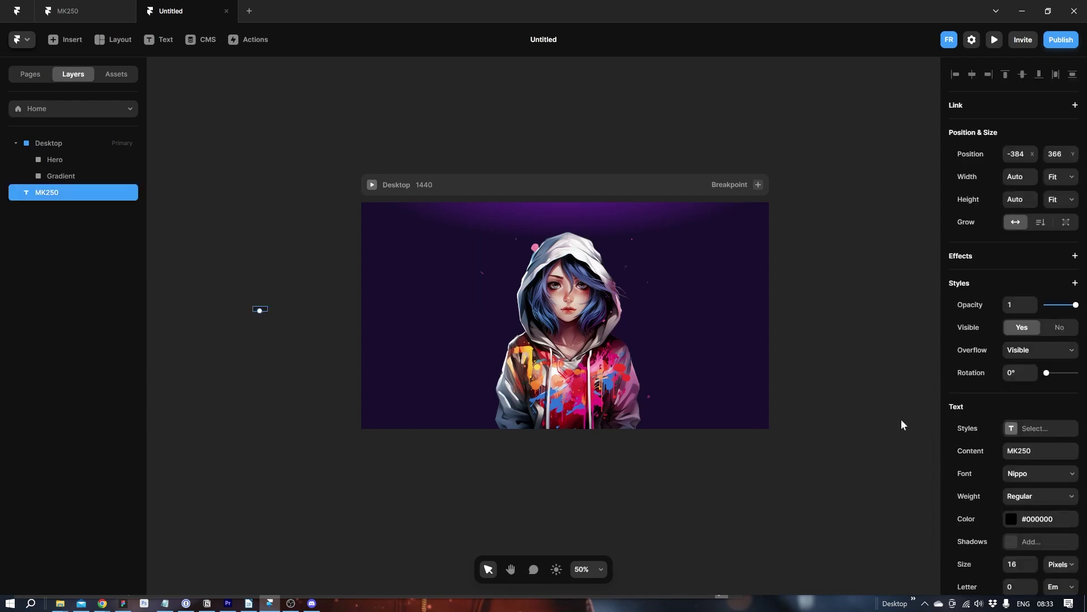
pyautogui.click(1011, 519)
pyautogui.moveTo(847, 436); pyautogui.dragTo(773, 387)
pyautogui.click(918, 359)
pyautogui.scroll(-2, 999, 516)
pyautogui.click(1016, 451)
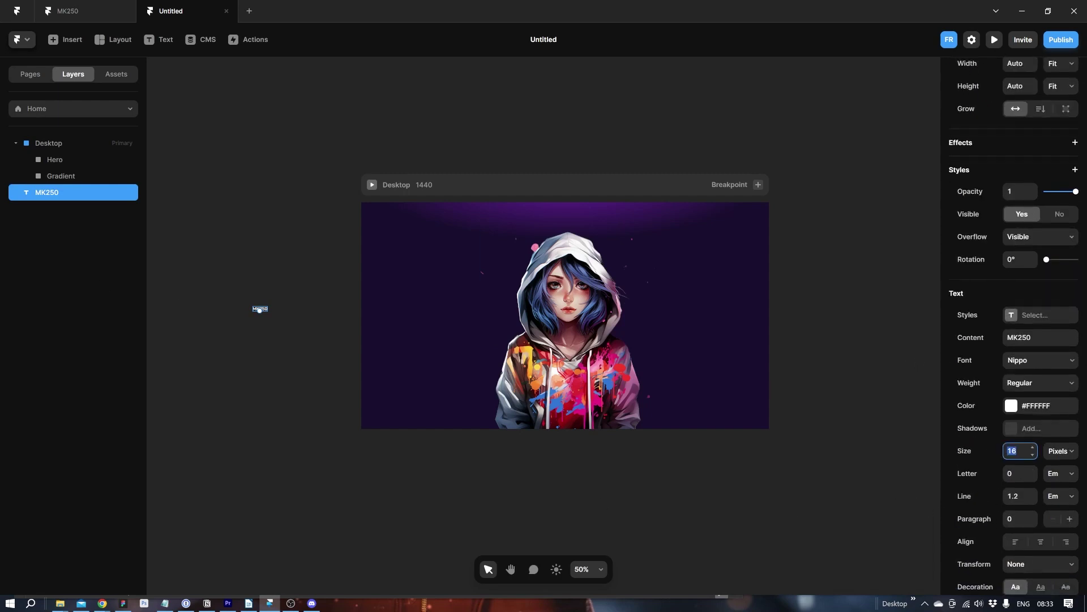
pyautogui.write('500')
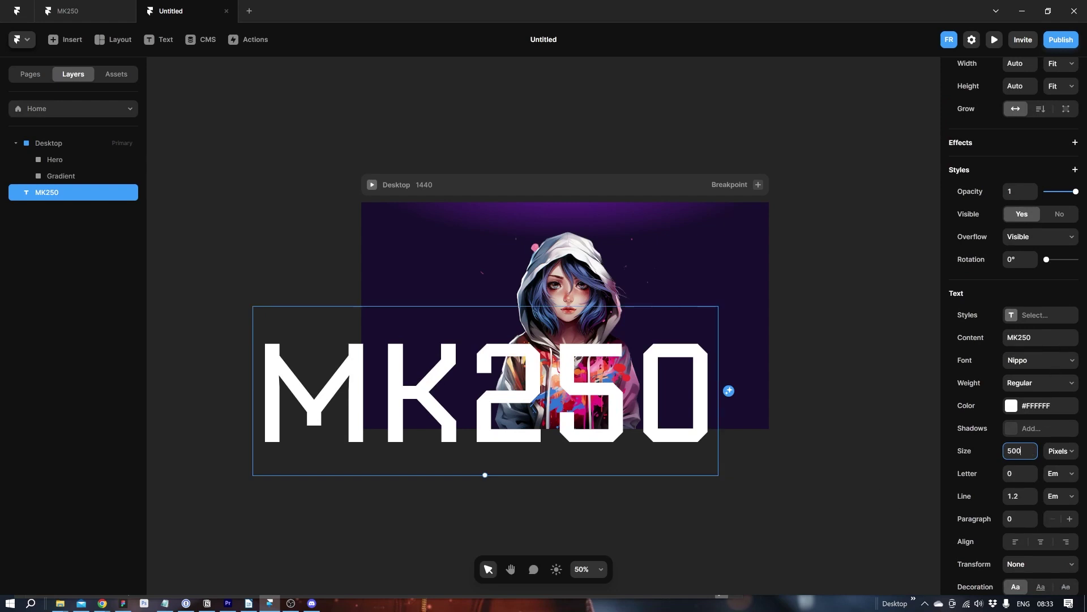
# - Make MK250 bold with a 0, 1, 2 shadow, move it lower left, and set letter spacing -0.08
pyautogui.click(1045, 382)
pyautogui.click(1023, 424)
pyautogui.click(1027, 428)
pyautogui.moveTo(478, 463); pyautogui.dragTo(418, 457)
pyautogui.click(1017, 496)
pyautogui.write('-0.08')
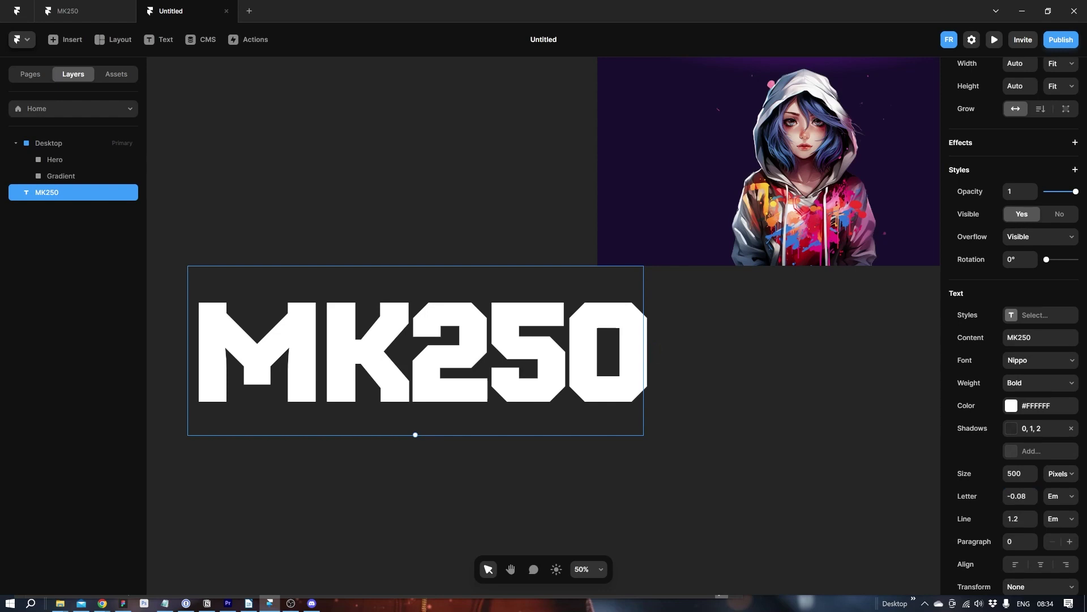
# - Tighten the letter spacing after the M to -0.14
pyautogui.doubleClick(314, 361)
pyautogui.click(314, 361)
pyautogui.hotkey('shift', 'Left')
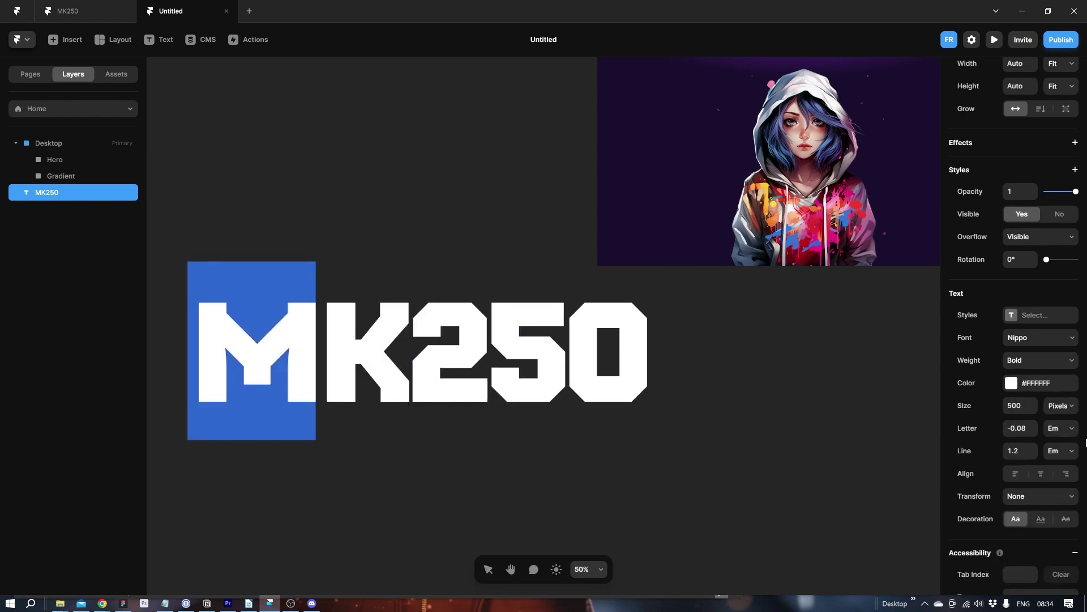
pyautogui.click(1017, 428)
pyautogui.press('Down')
pyautogui.press('Down')
pyautogui.press('Down')
pyautogui.press('Down')
pyautogui.press('Down')
pyautogui.press('Down')
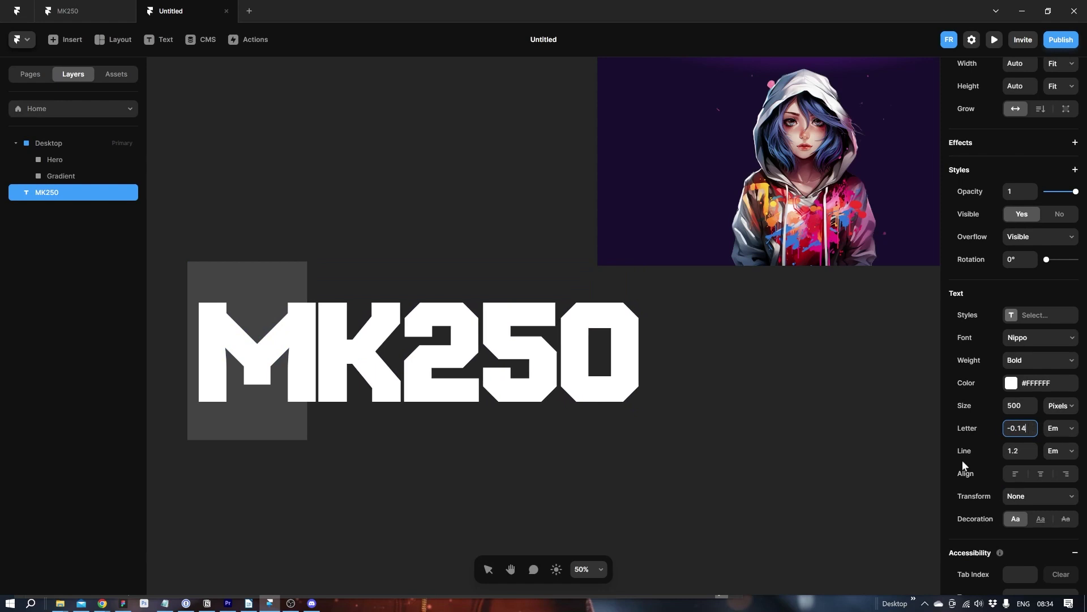
pyautogui.press('Escape')
pyautogui.click(752, 519)
pyautogui.click(623, 385)
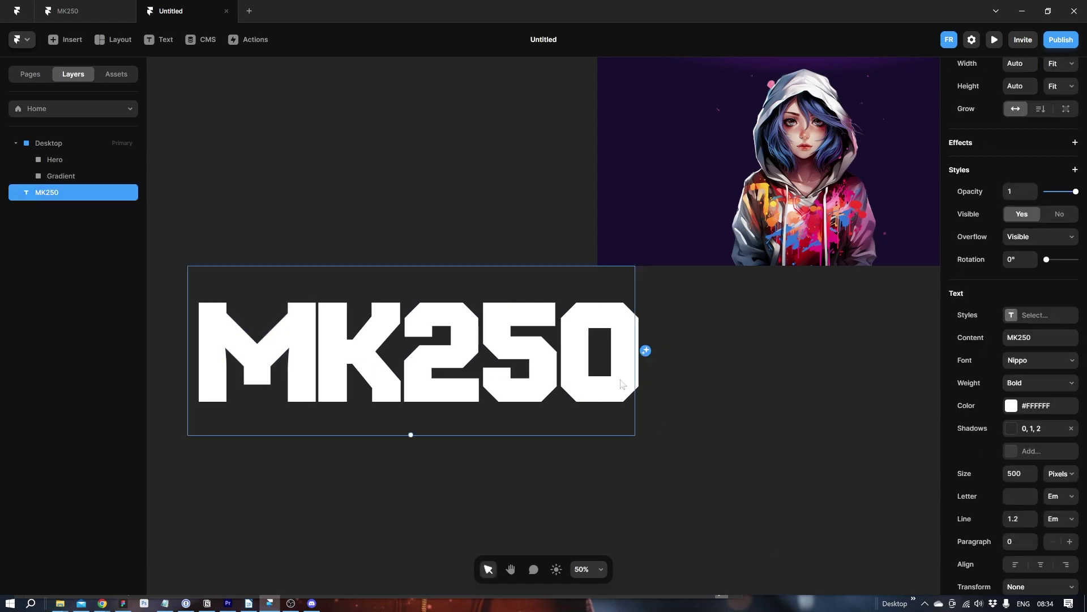
pyautogui.scroll(-3, 1008, 533)
# - Colour the MK250 text vivid magenta #E500FF
pyautogui.scroll(3, 1008, 534)
pyautogui.click(1012, 405)
pyautogui.click(861, 479)
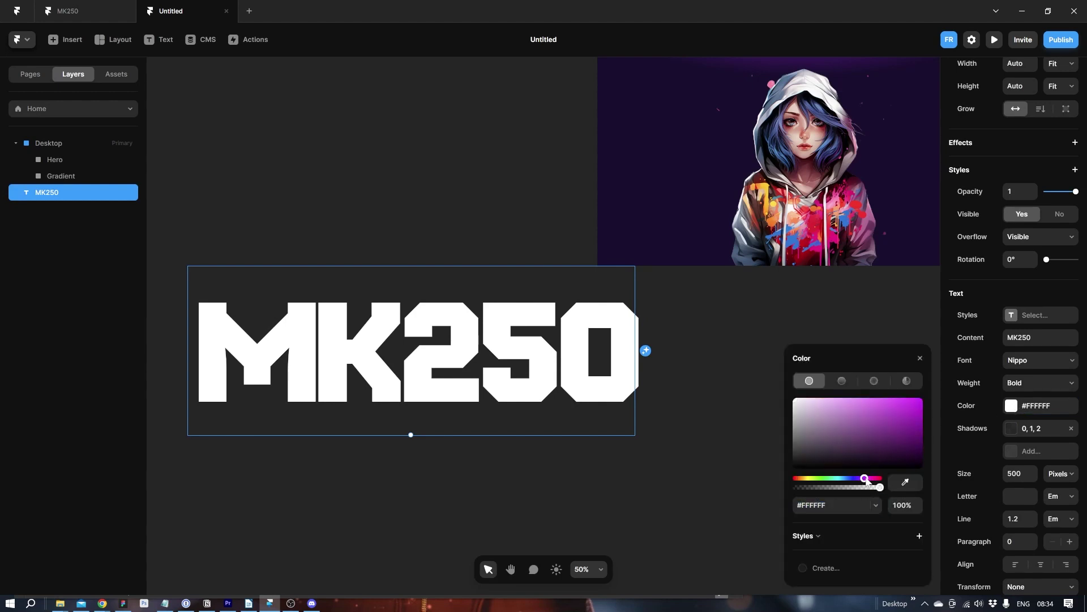
pyautogui.moveTo(902, 415); pyautogui.dragTo(933, 387)
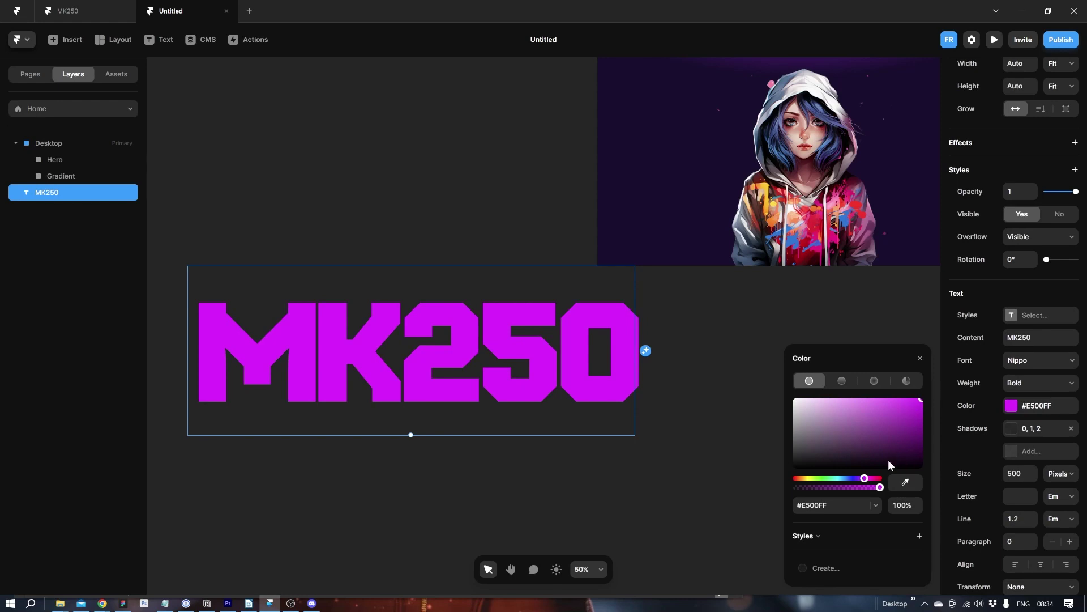
pyautogui.click(832, 505)
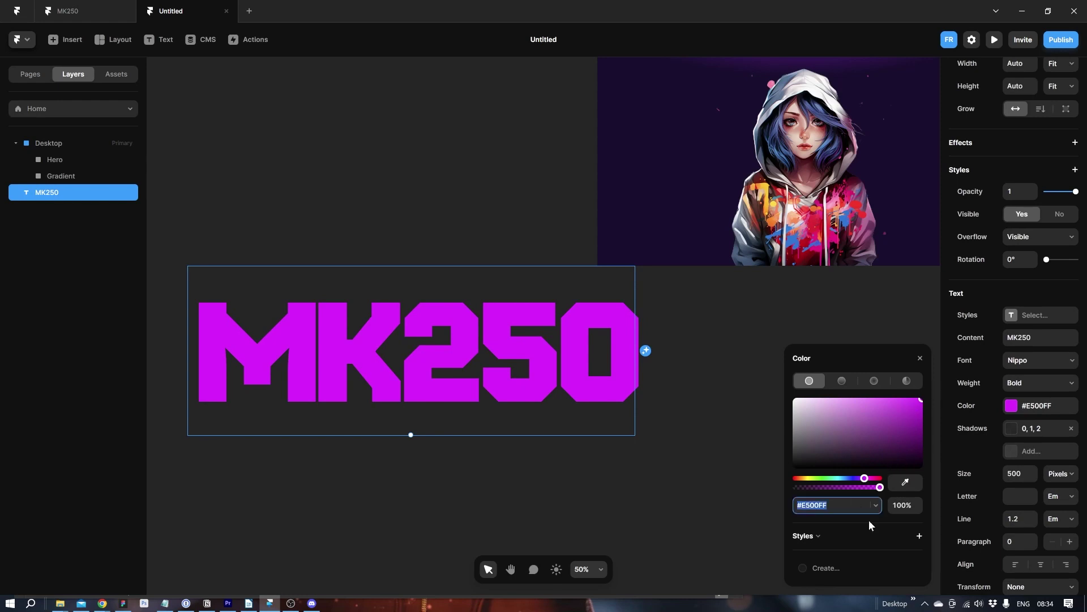
# - Save #E500FF as a colour style named Primary and shift MK250 further left and down
pyautogui.click(920, 535)
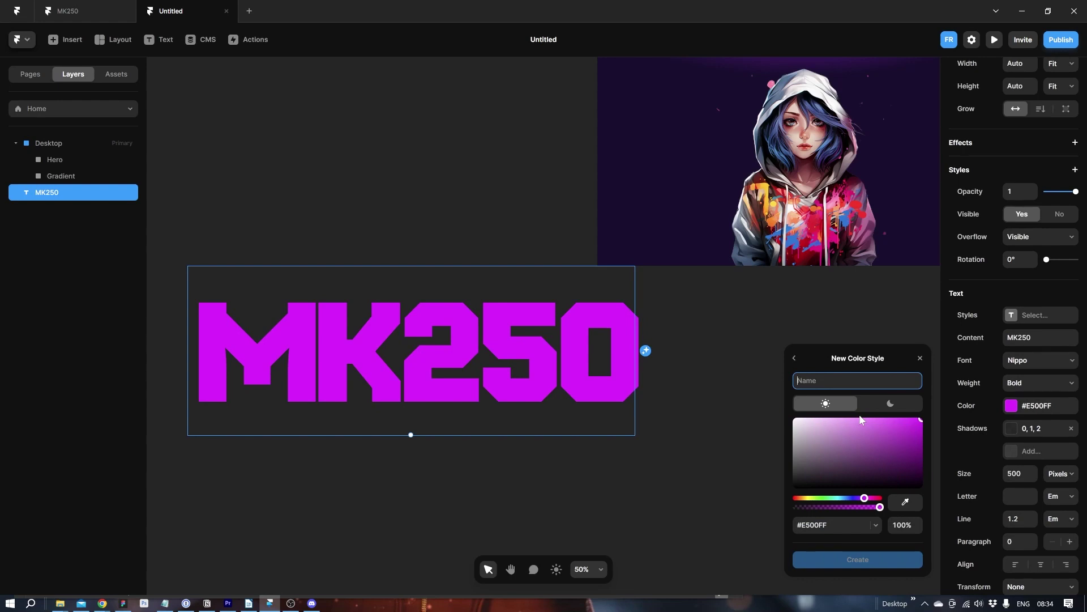
pyautogui.write('Primary')
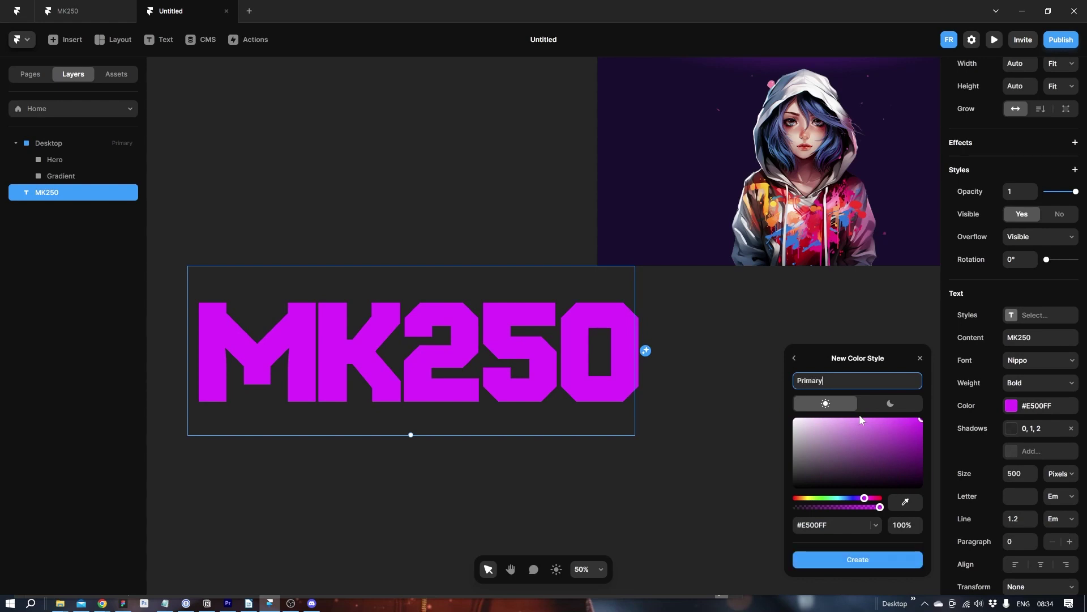
pyautogui.press('Return')
pyautogui.click(367, 193)
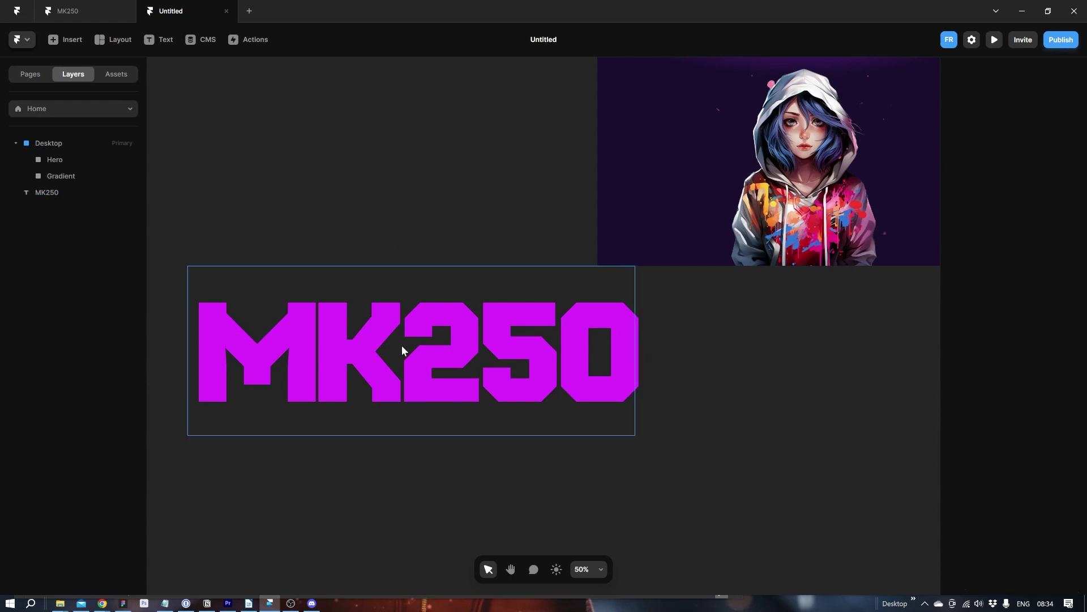
pyautogui.moveTo(405, 344); pyautogui.dragTo(342, 355)
pyautogui.click(412, 216)
pyautogui.press('h')
pyautogui.moveTo(413, 216); pyautogui.dragTo(379, 268)
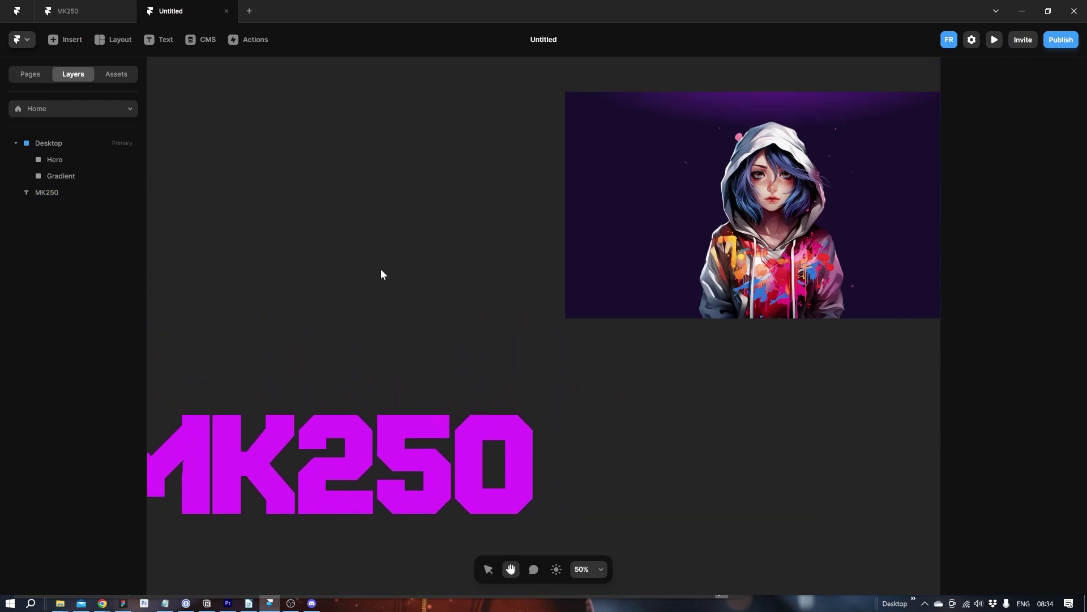
pyautogui.press('v')
pyautogui.scroll(-3, 379, 269)
pyautogui.hscroll(2, 381, 325)
pyautogui.scroll(5, 363, 354)
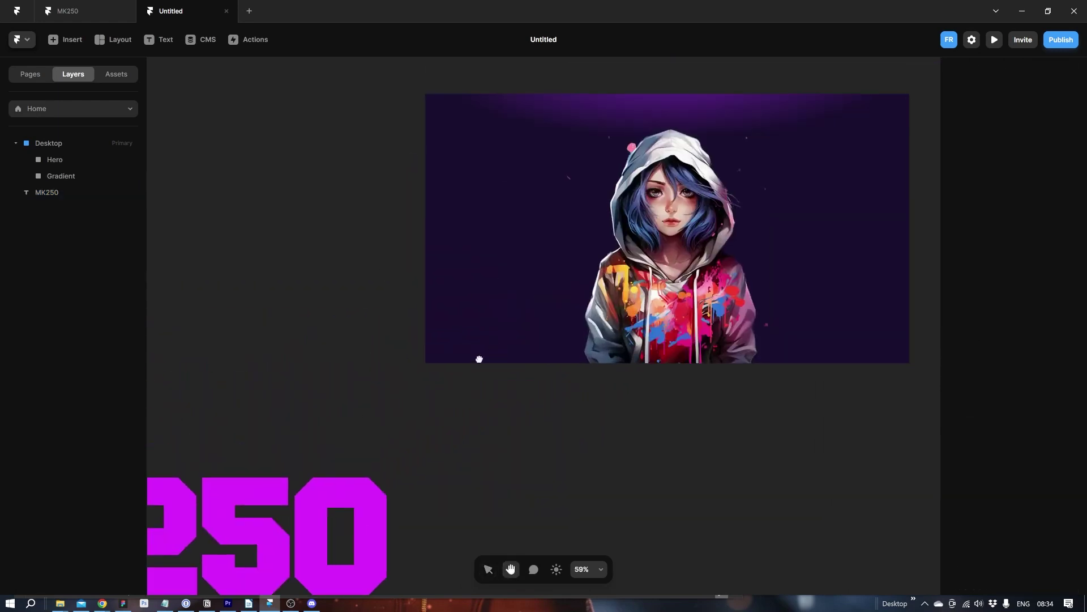
pyautogui.scroll(3, 360, 348)
pyautogui.hscroll(4, 360, 348)
pyautogui.click(79, 11)
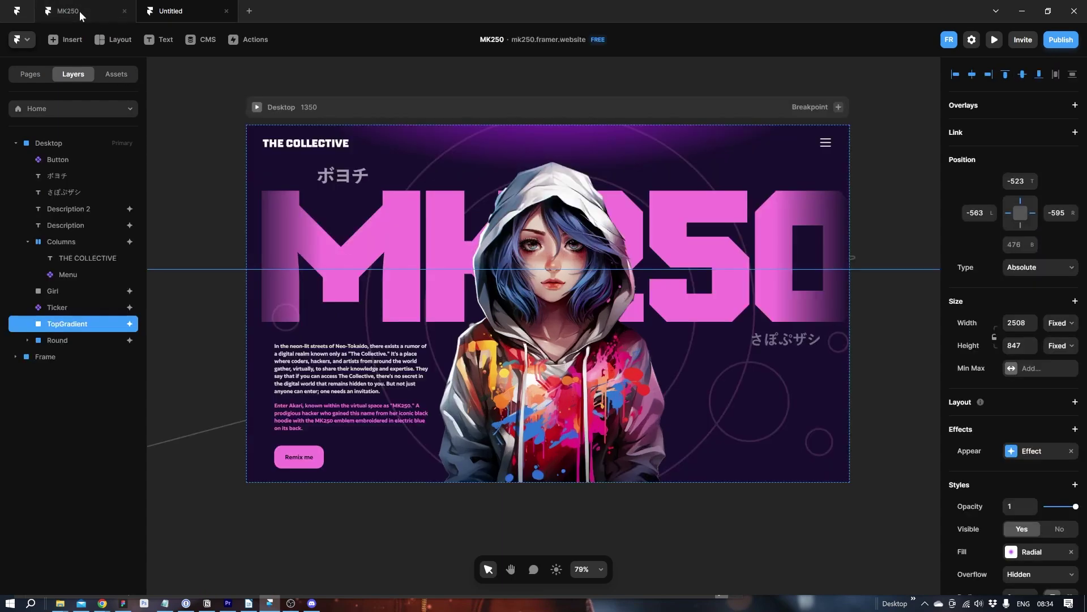
pyautogui.click(256, 108)
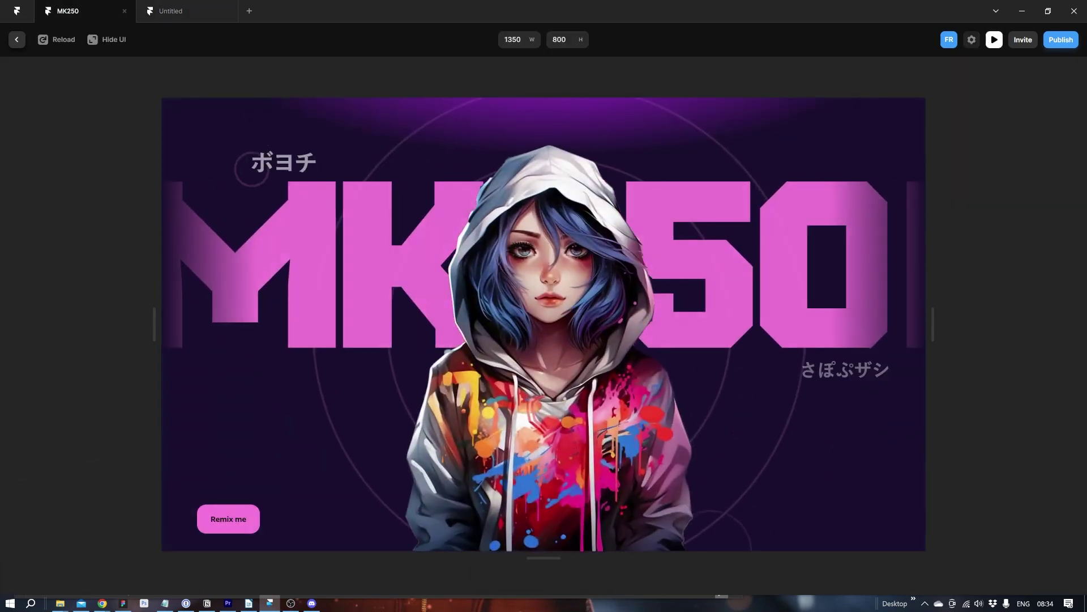
pyautogui.click(16, 39)
# - Add a Ticker component to the Desktop page and stretch it to about 1440 × 360
pyautogui.click(177, 11)
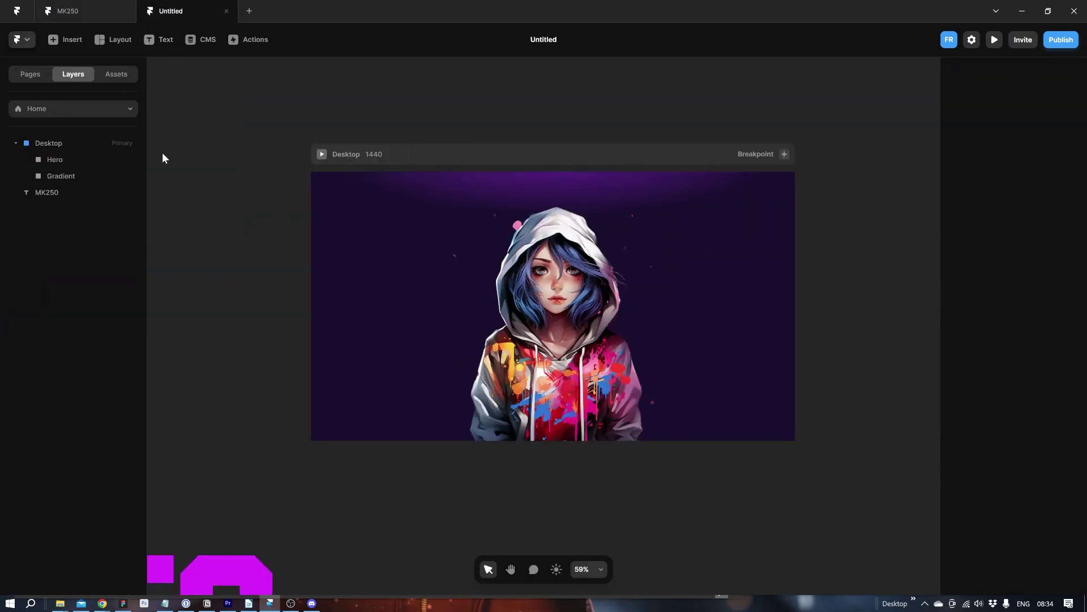
pyautogui.click(75, 41)
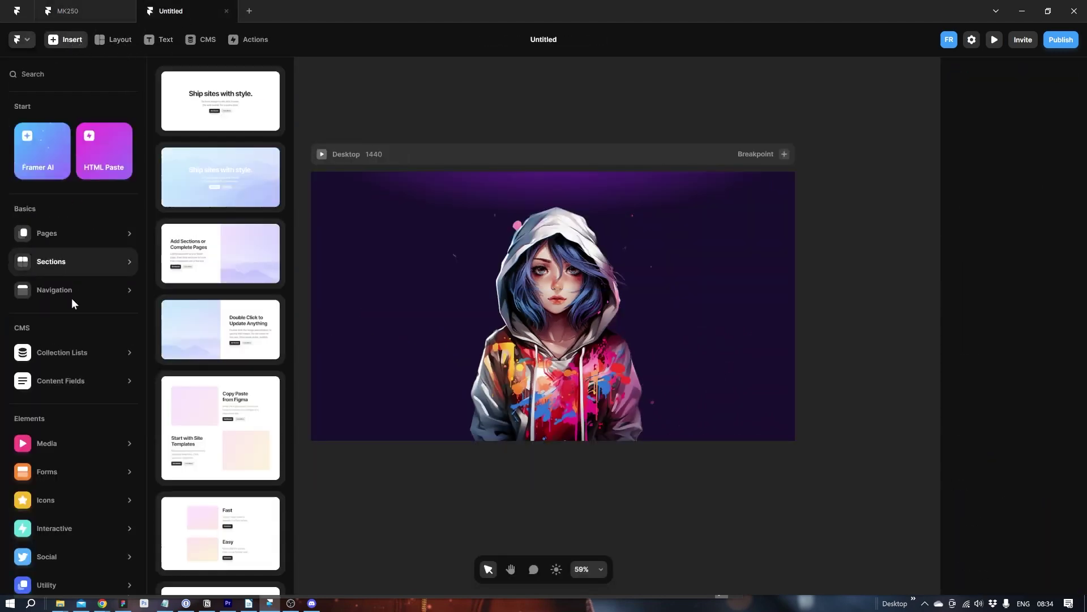
pyautogui.moveTo(55, 480)
pyautogui.moveTo(56, 533)
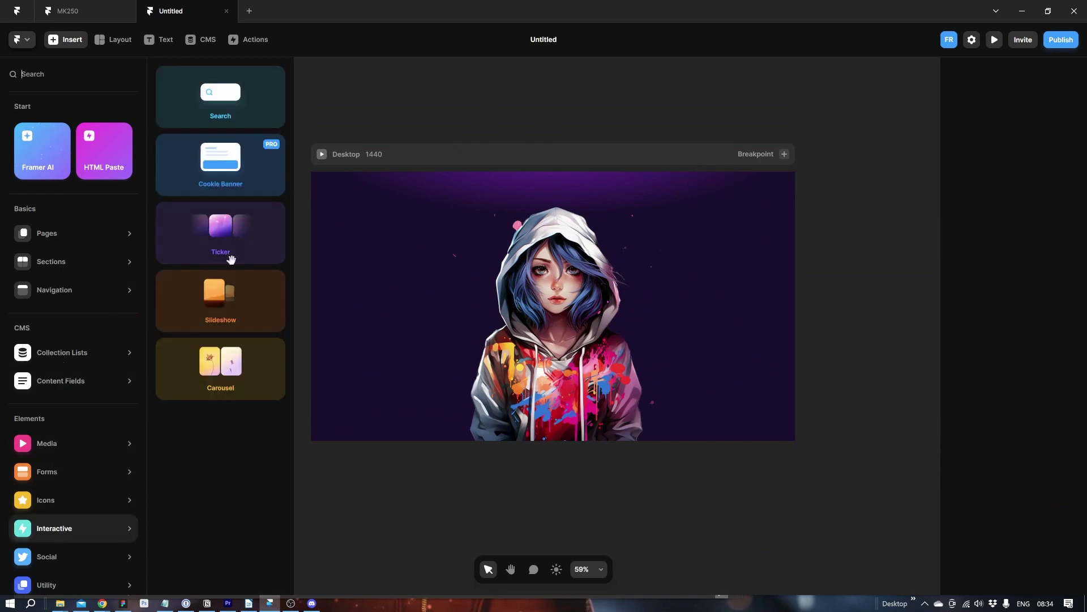
pyautogui.moveTo(232, 245); pyautogui.dragTo(396, 267)
pyautogui.moveTo(443, 292); pyautogui.dragTo(793, 346)
# - Try linking content into the Ticker, then select the MK250 text layer
pyautogui.scroll(-3, 794, 346)
pyautogui.hscroll(-2, 794, 346)
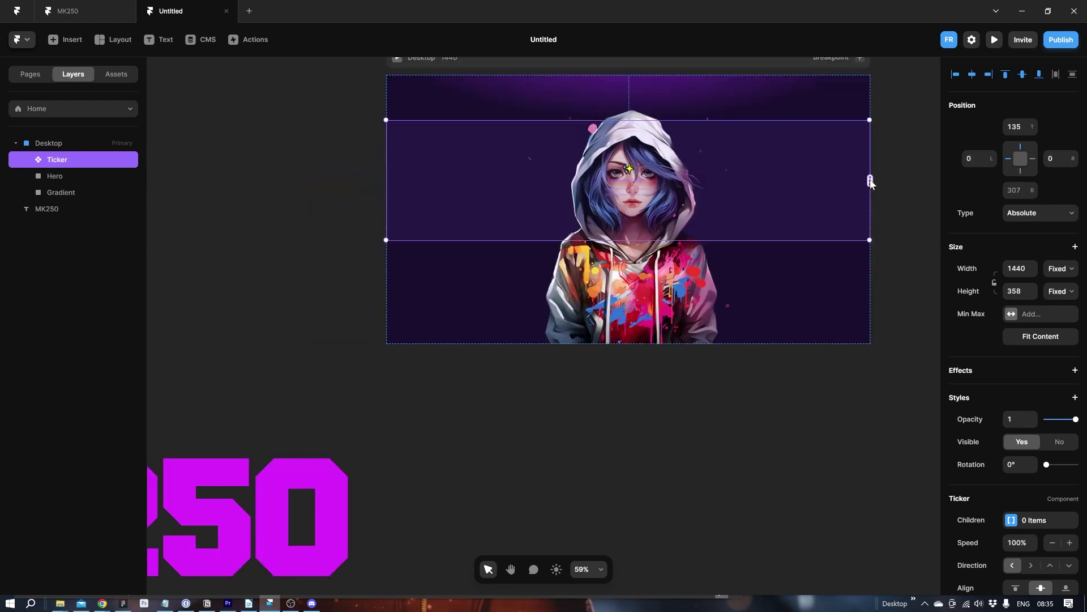
pyautogui.moveTo(871, 181); pyautogui.dragTo(333, 490)
pyautogui.click(195, 498)
pyautogui.scroll(-3, 377, 318)
pyautogui.hscroll(-5, 377, 318)
# - Wrap MK250 in a new frame, remove its white fill and trim its height to the text
pyautogui.rightClick(81, 213)
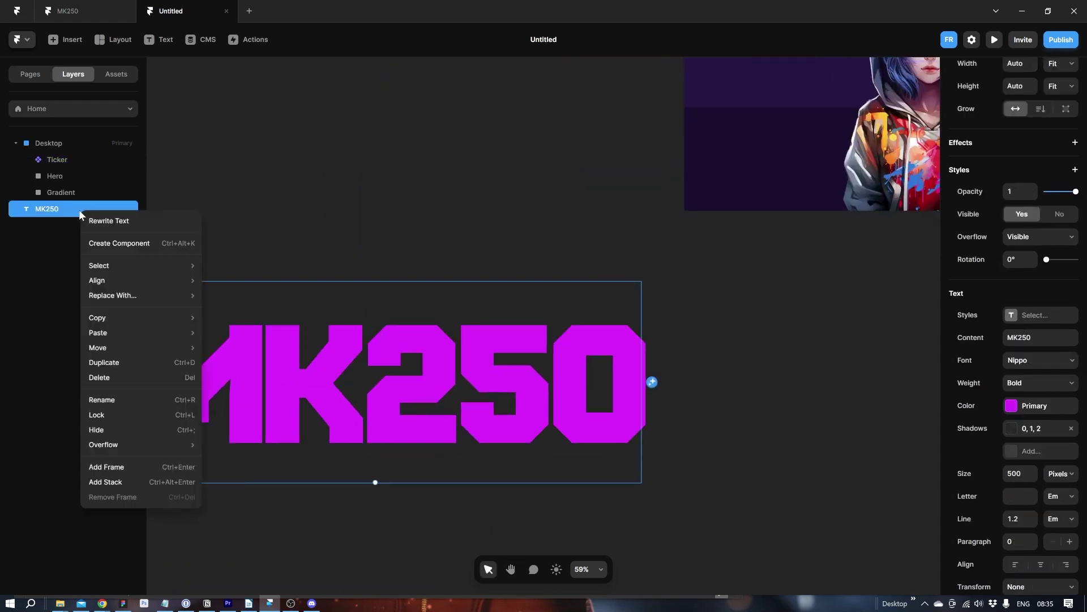
pyautogui.click(113, 467)
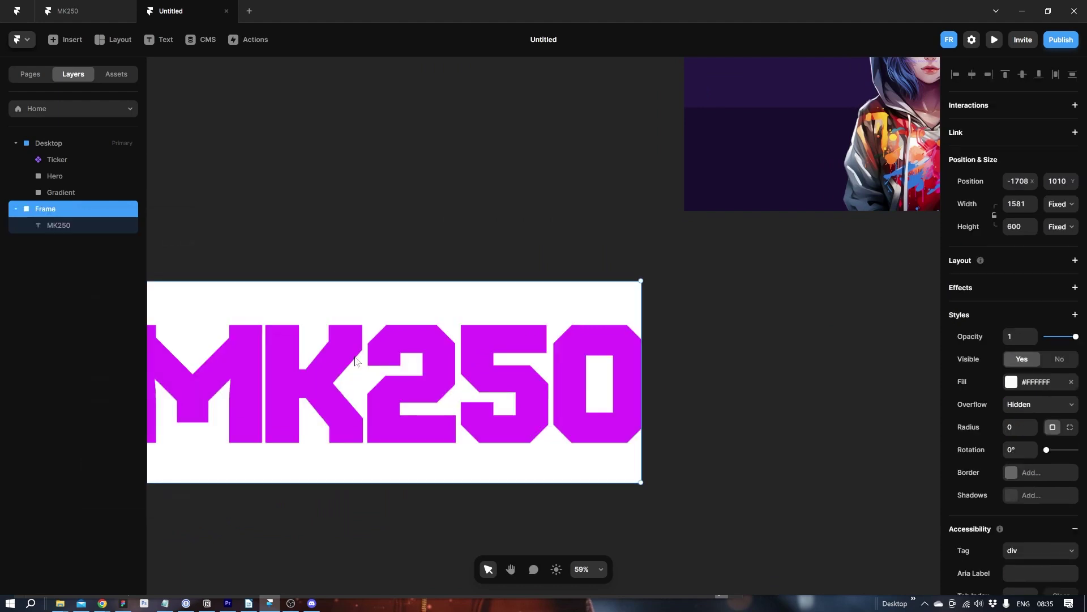
pyautogui.click(1071, 381)
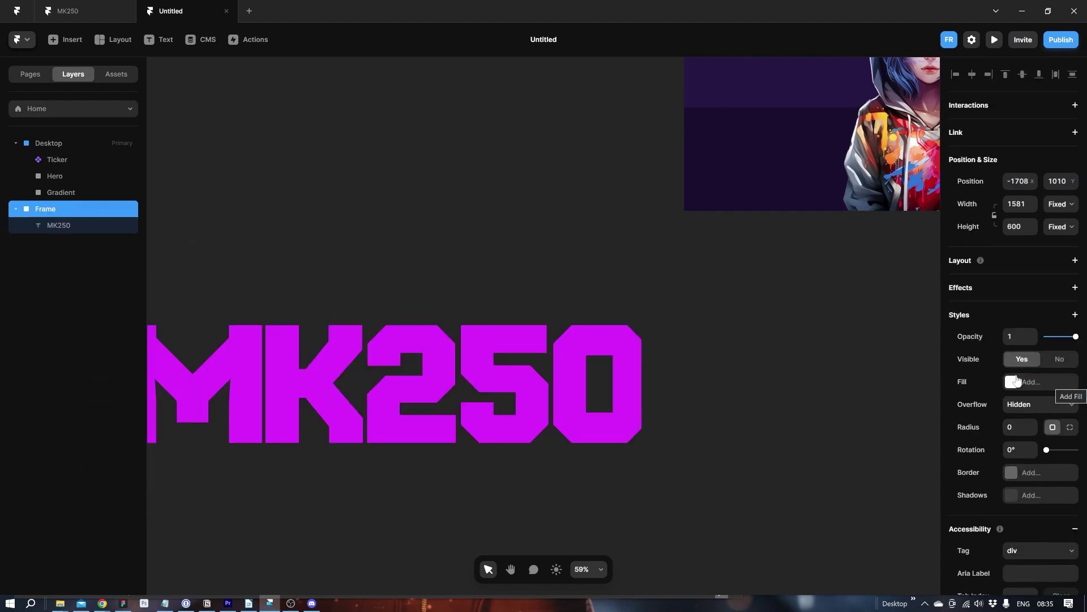
pyautogui.moveTo(303, 280); pyautogui.dragTo(308, 360)
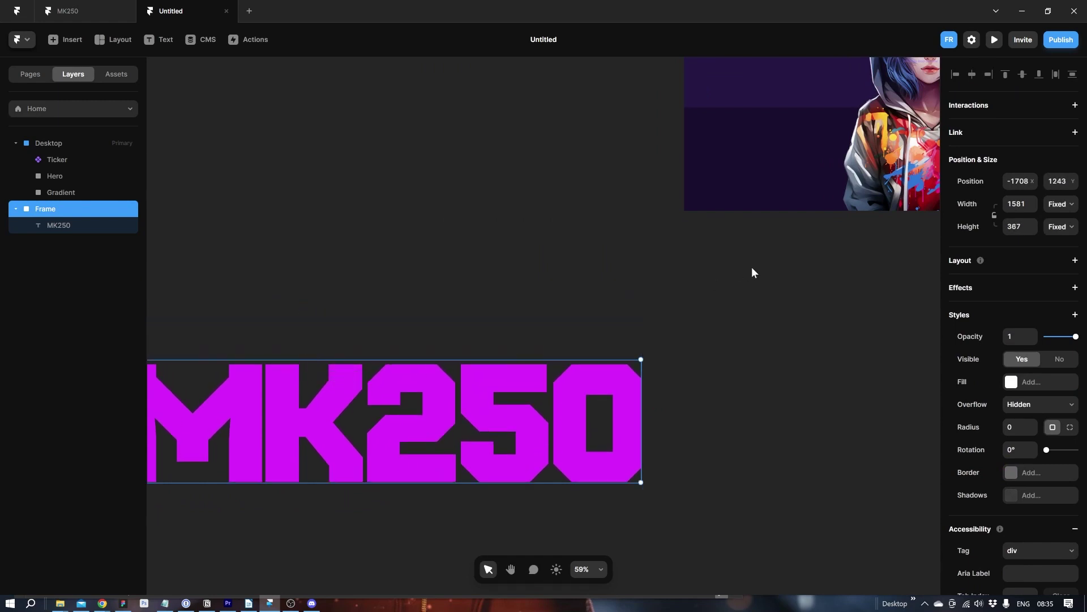
pyautogui.scroll(-5, 706, 281)
pyautogui.scroll(2, 706, 286)
# - Rename the new frame to 'Type'
pyautogui.doubleClick(50, 209)
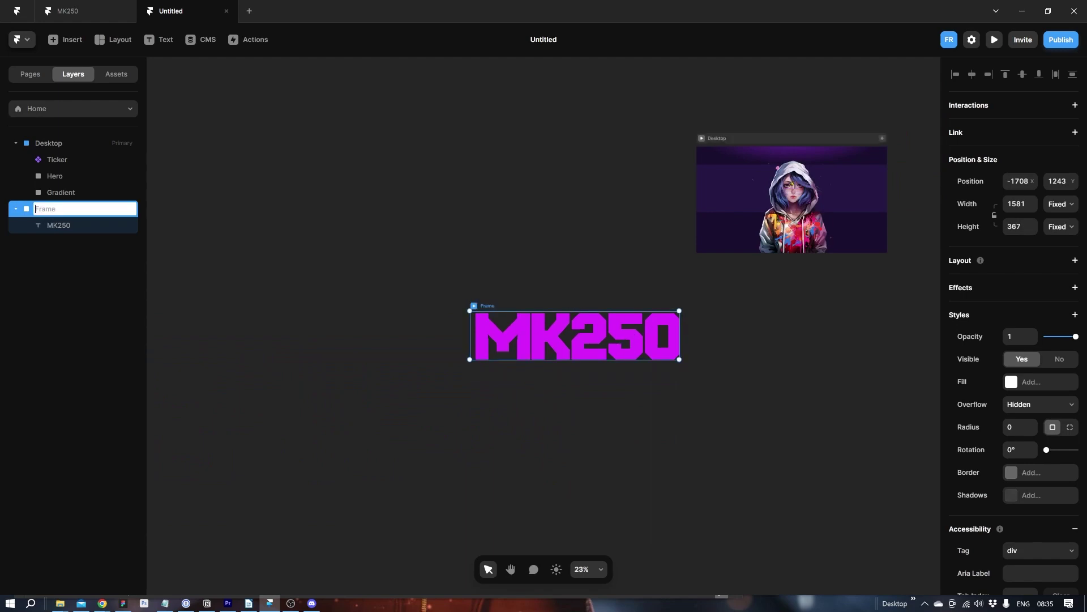
pyautogui.write('Type')
pyautogui.press('Return')
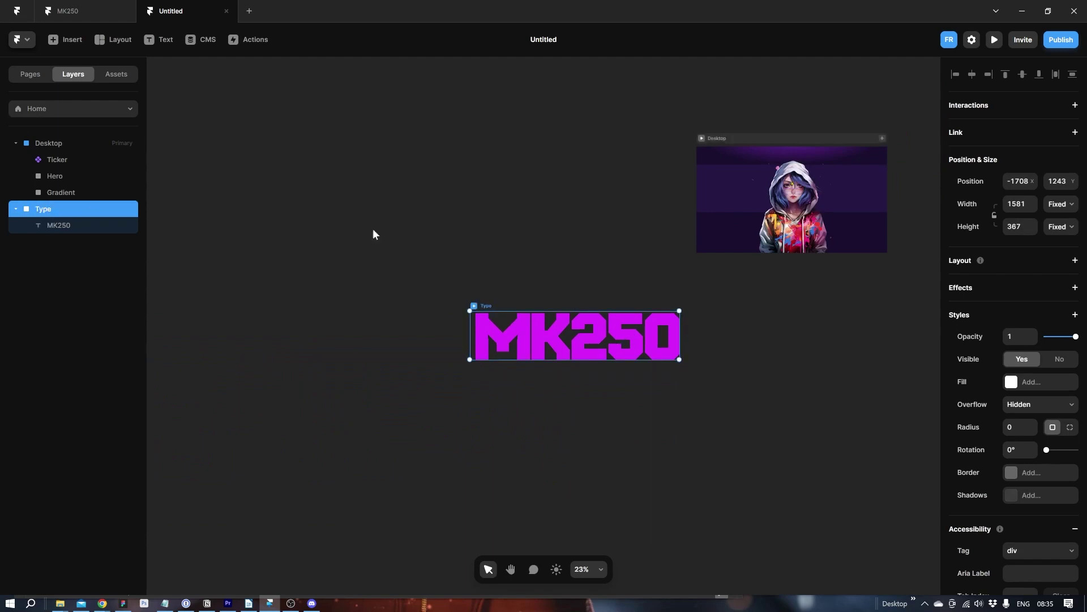
# - Link the Type frame into the Ticker as its item and preview the Desktop page
pyautogui.moveTo(486, 306); pyautogui.dragTo(418, 163)
pyautogui.click(884, 184)
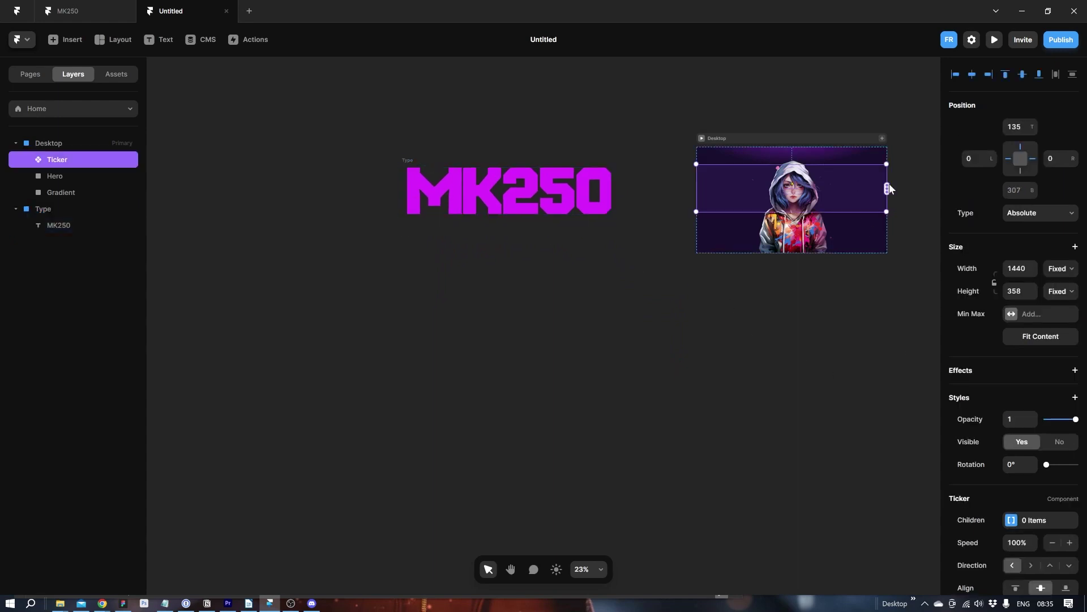
pyautogui.moveTo(887, 191); pyautogui.dragTo(571, 184)
pyautogui.click(671, 286)
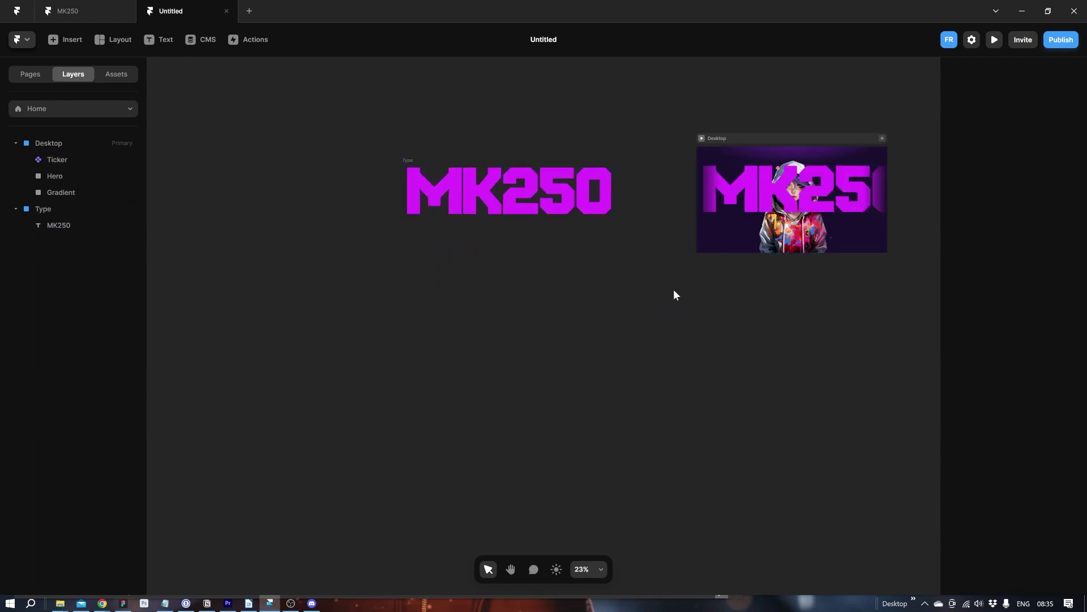
pyautogui.click(702, 138)
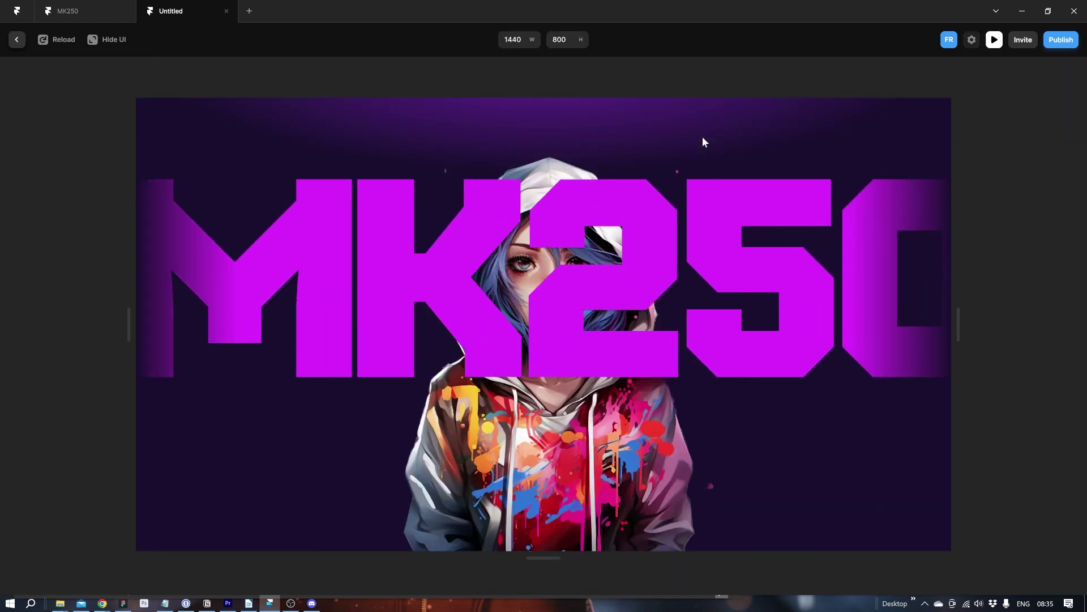
pyautogui.click(16, 42)
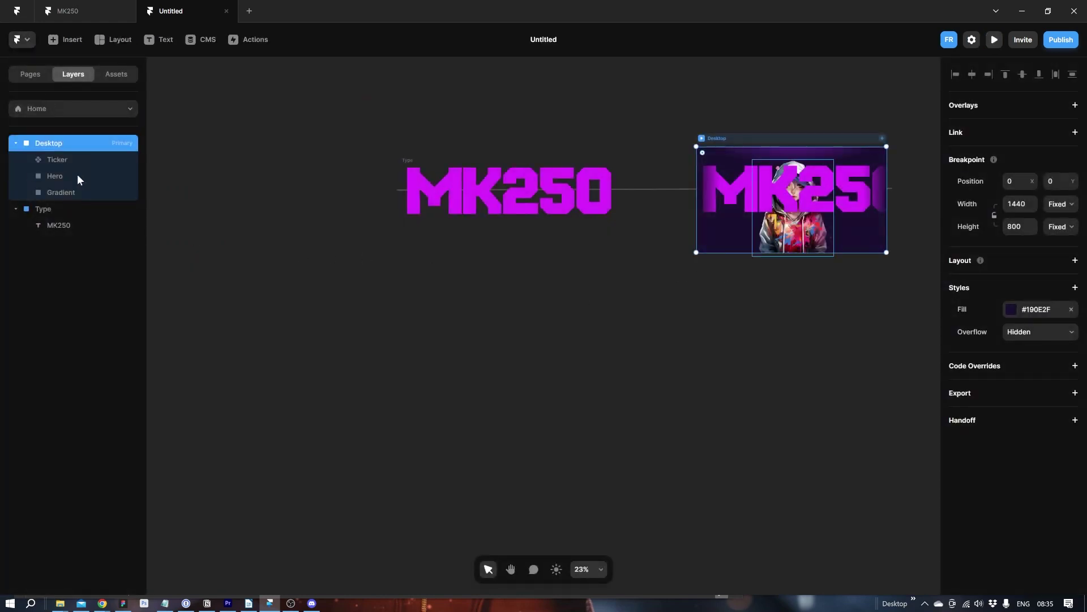
# - Move the Hero image layer above the Ticker in the layers list
pyautogui.click(54, 159)
pyautogui.click(56, 179)
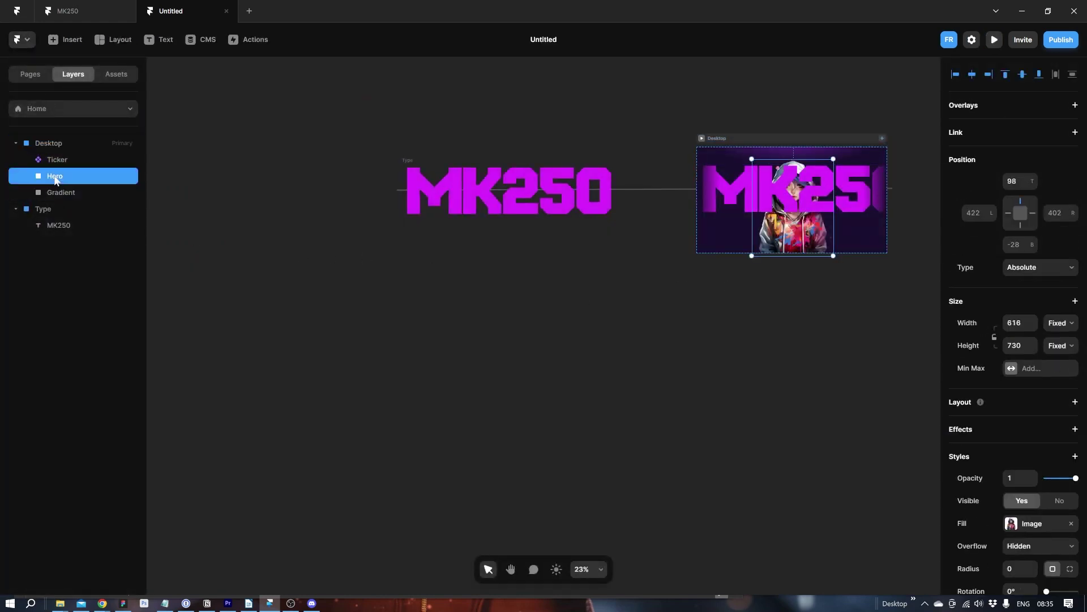
pyautogui.moveTo(56, 180); pyautogui.dragTo(54, 154)
# - Set the Ticker's padding and gap to 0 and preview the page
pyautogui.click(59, 176)
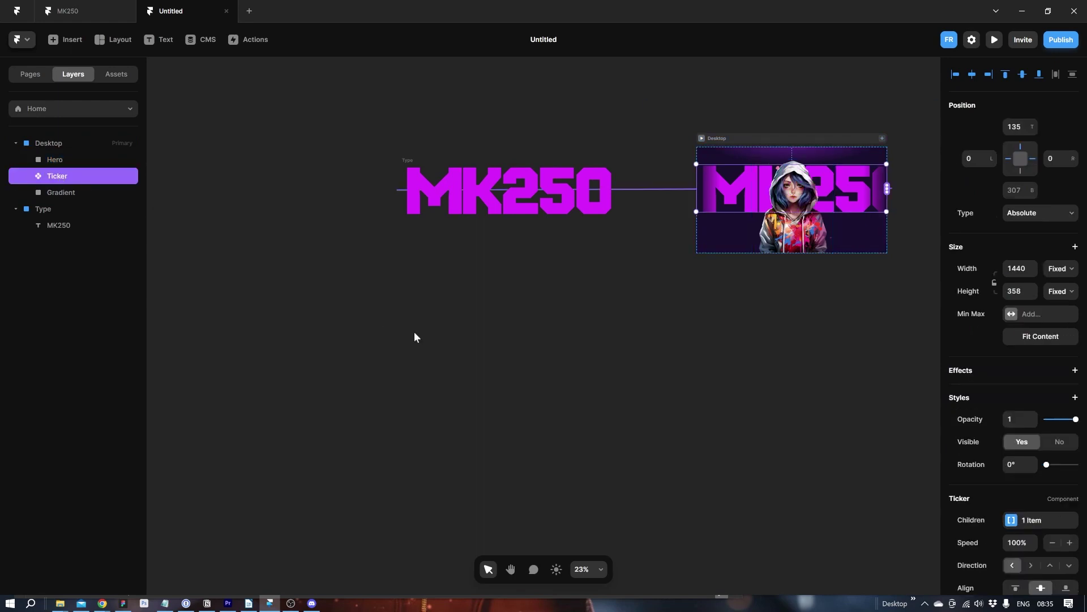
pyautogui.scroll(-5, 985, 447)
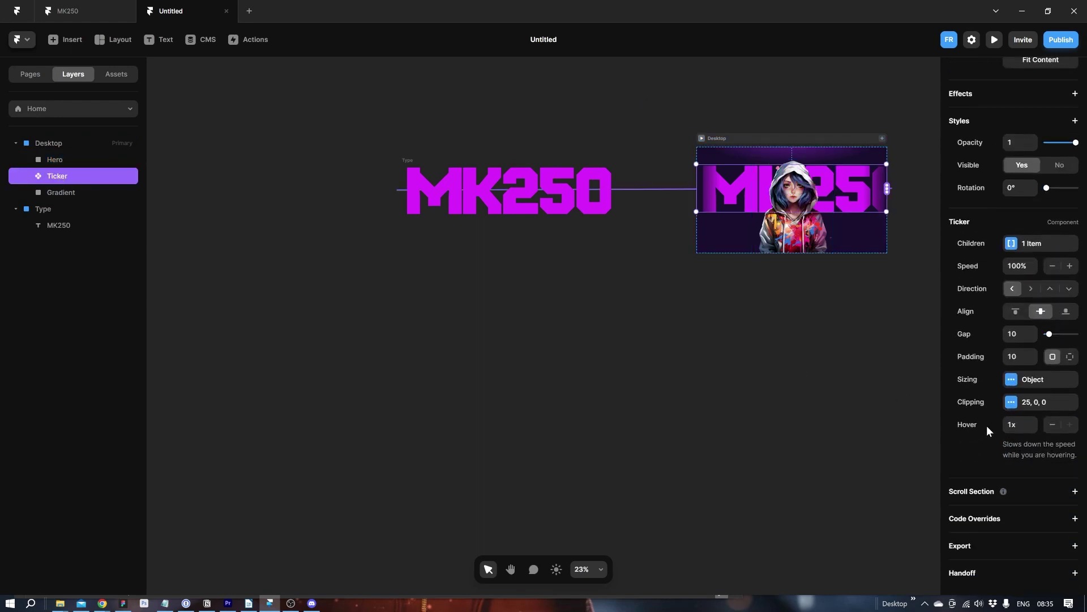
pyautogui.click(1013, 356)
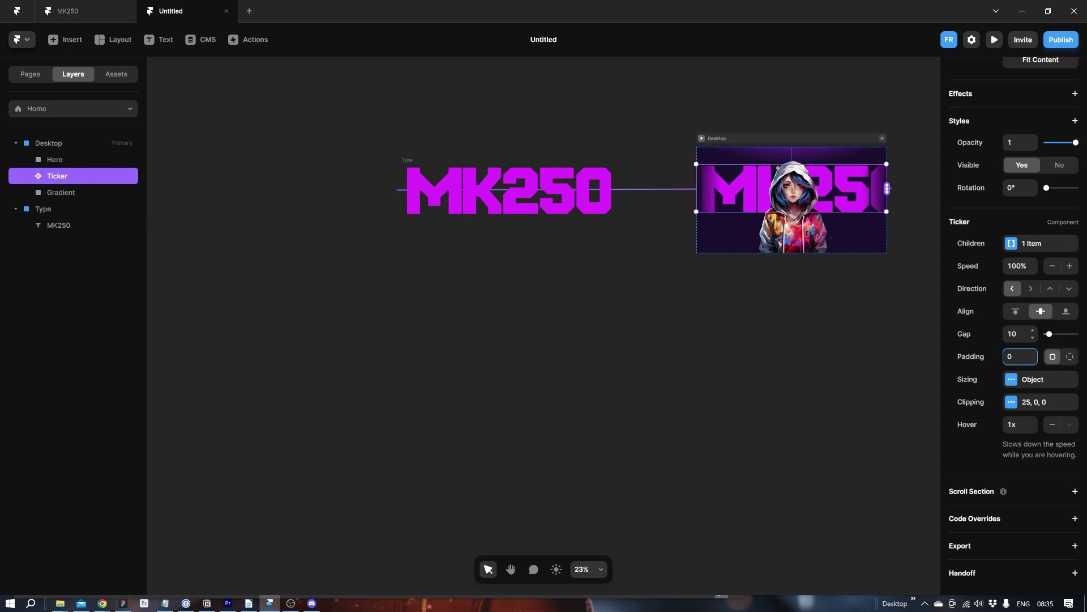
pyautogui.click(1014, 334)
pyautogui.write('0')
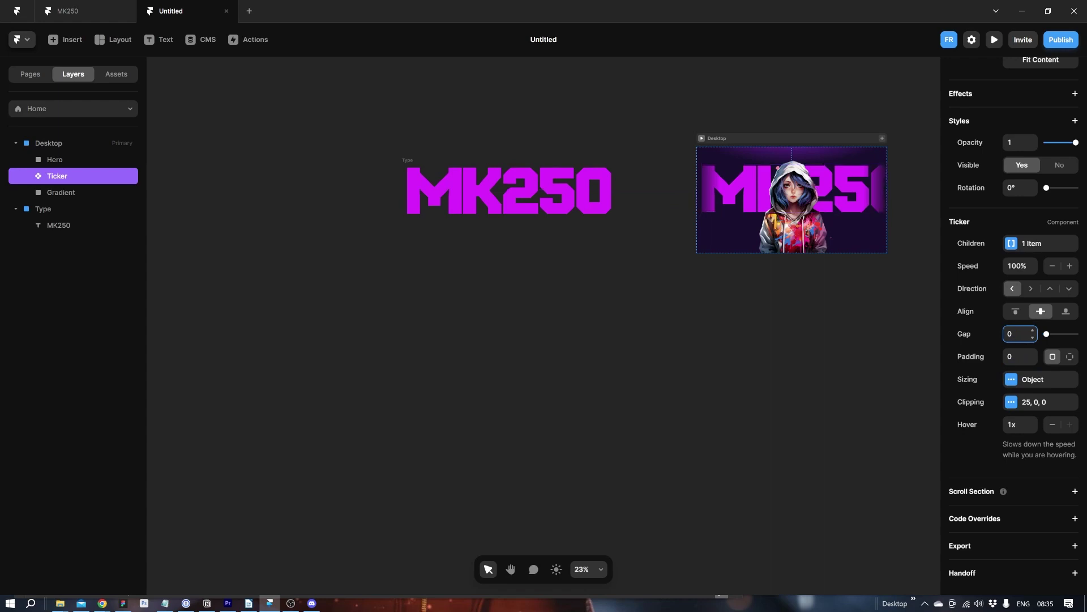
pyautogui.click(701, 139)
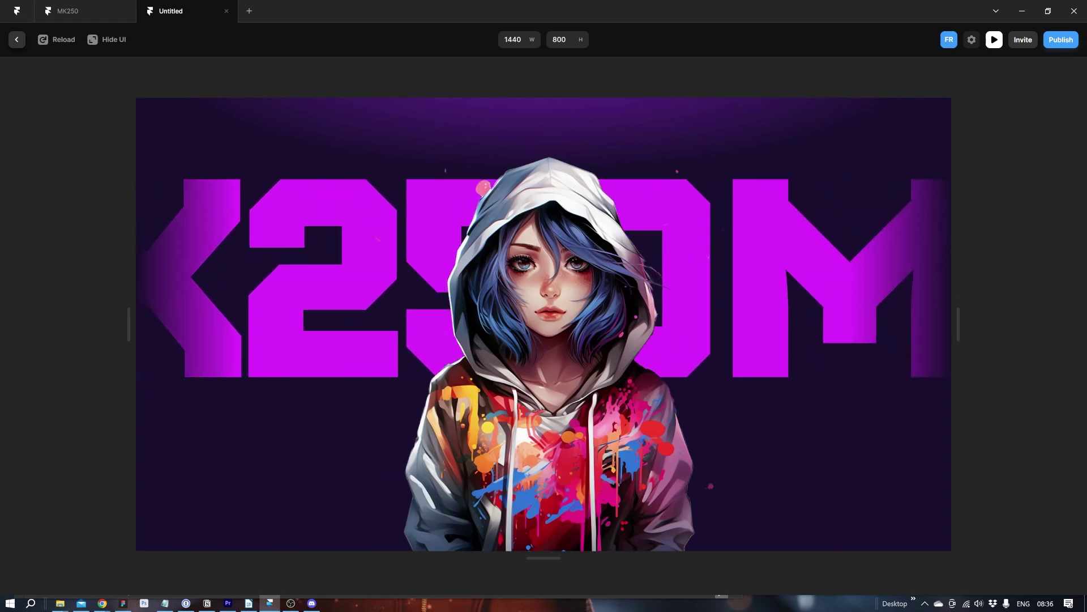
# - Narrow the Type frame holding MK250 to 1549 px wide
pyautogui.click(18, 41)
pyautogui.click(286, 331)
pyautogui.click(443, 213)
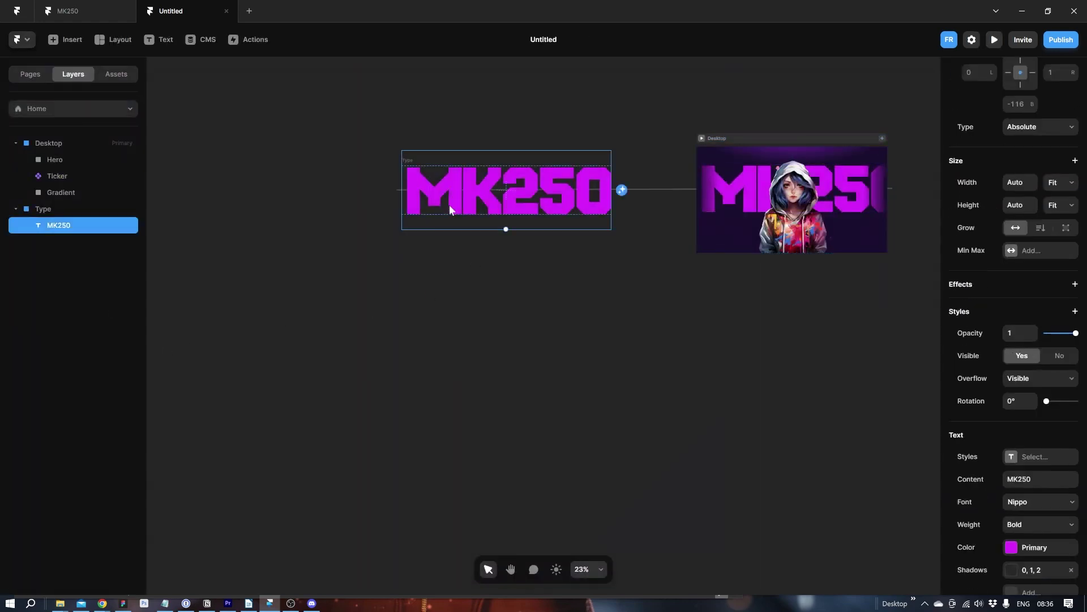
pyautogui.click(53, 210)
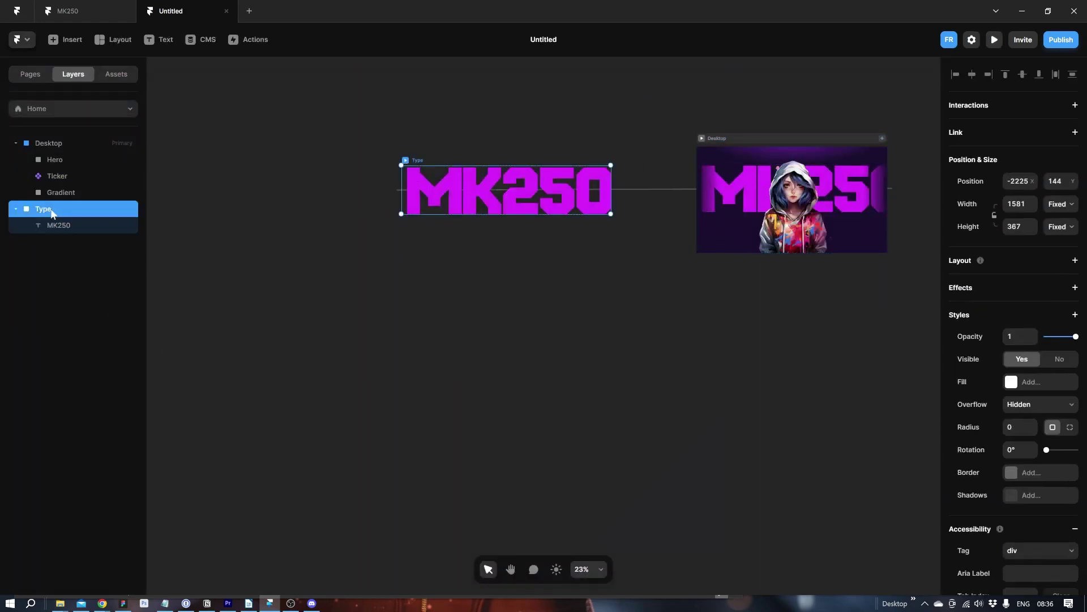
pyautogui.scroll(2, 379, 199)
pyautogui.scroll(-2, 404, 235)
pyautogui.keyDown('ctrl'); pyautogui.scroll(5, 404, 236); pyautogui.keyUp('ctrl')
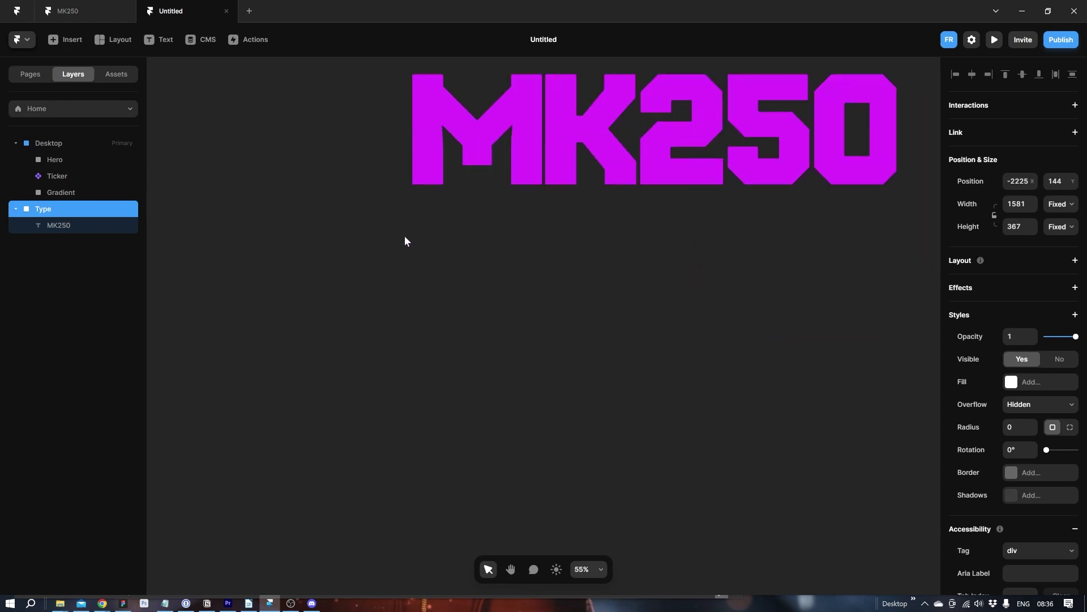
pyautogui.moveTo(398, 150); pyautogui.dragTo(410, 150)
# - Preview the Desktop frame, then return and pan the canvas to centre it
pyautogui.hscroll(9, 458, 218)
pyautogui.scroll(3, 459, 218)
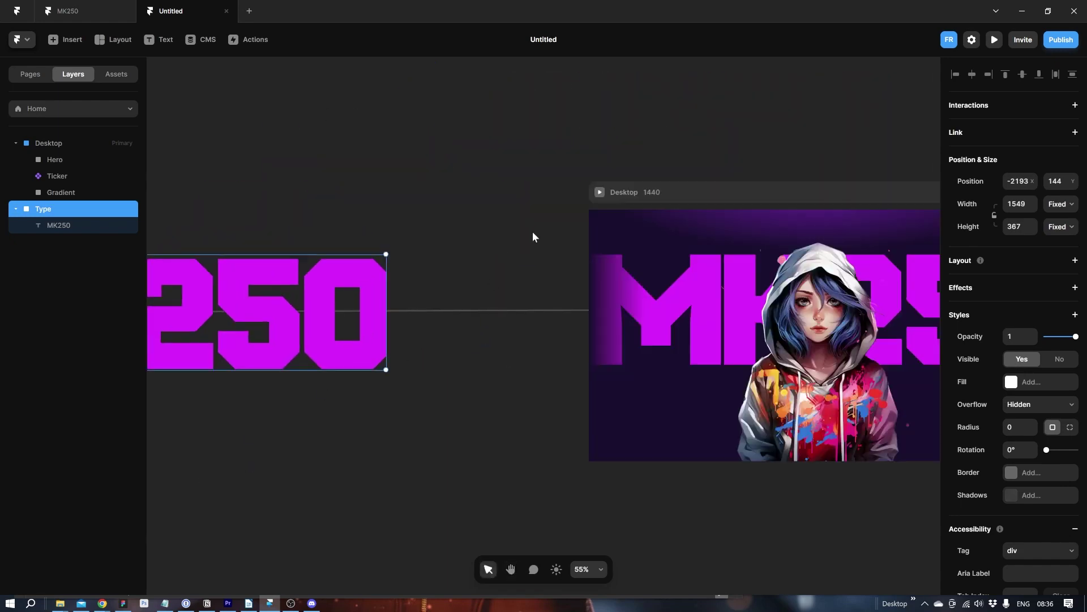
pyautogui.click(598, 195)
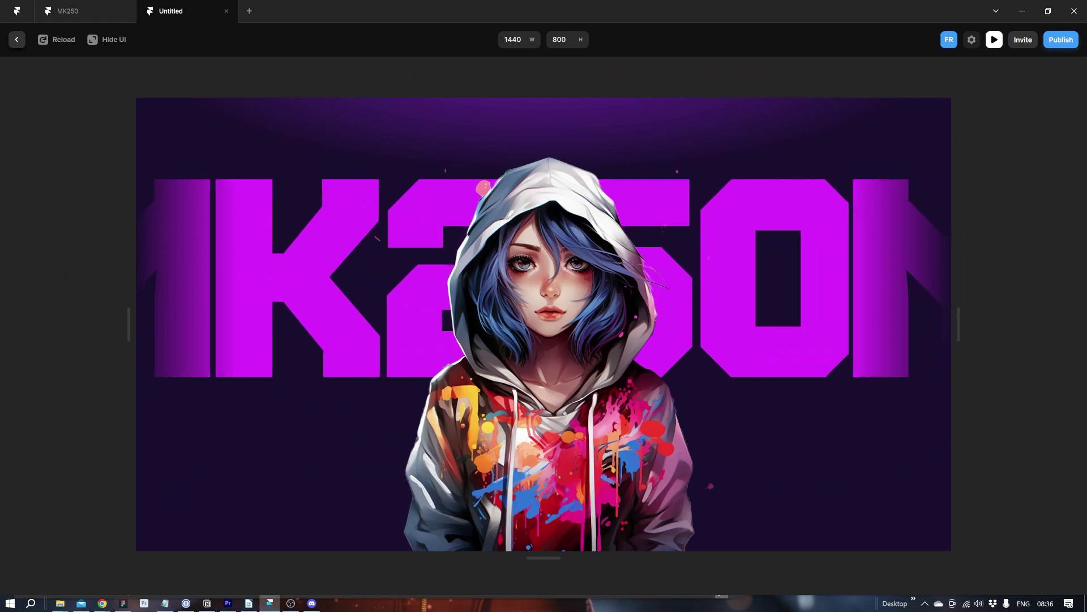
pyautogui.click(15, 41)
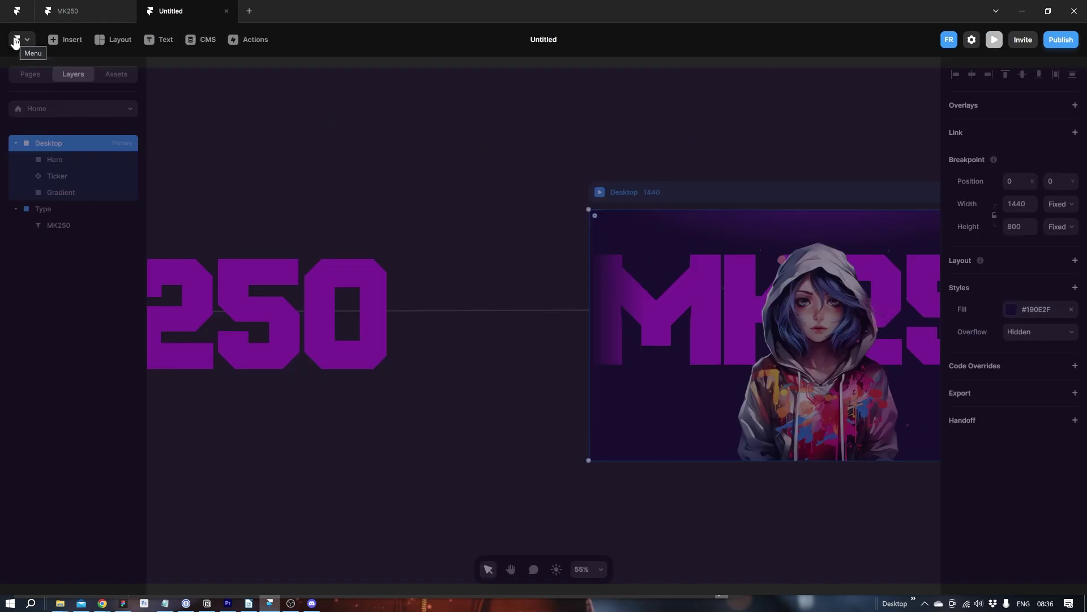
pyautogui.moveTo(533, 371); pyautogui.dragTo(279, 293)
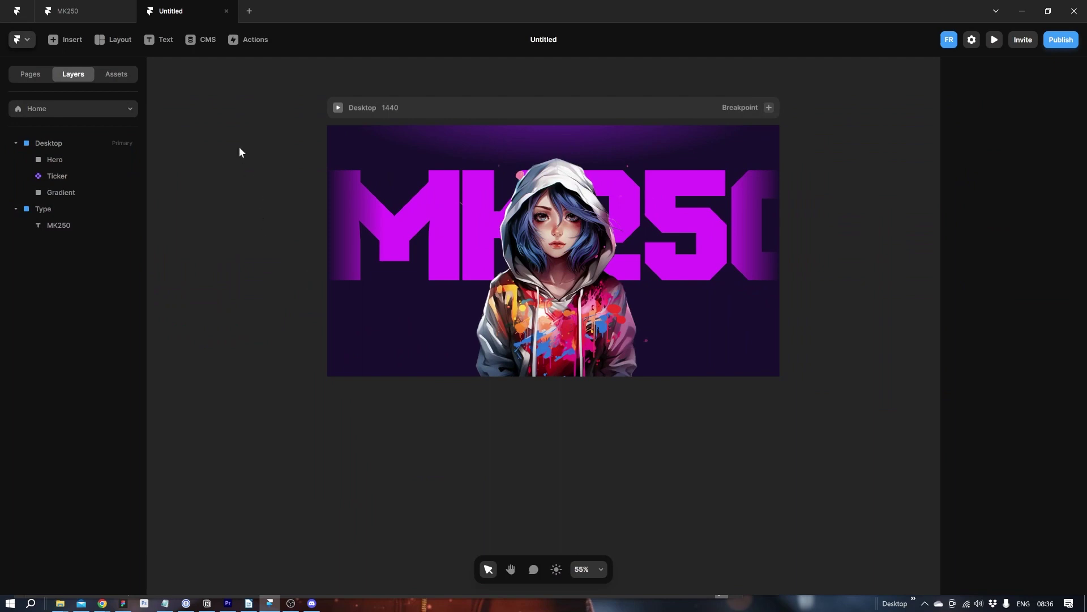
# - Lock the Hero, Ticker and Gradient layers and draw a 651×651 square frame over the hero
pyautogui.click(128, 41)
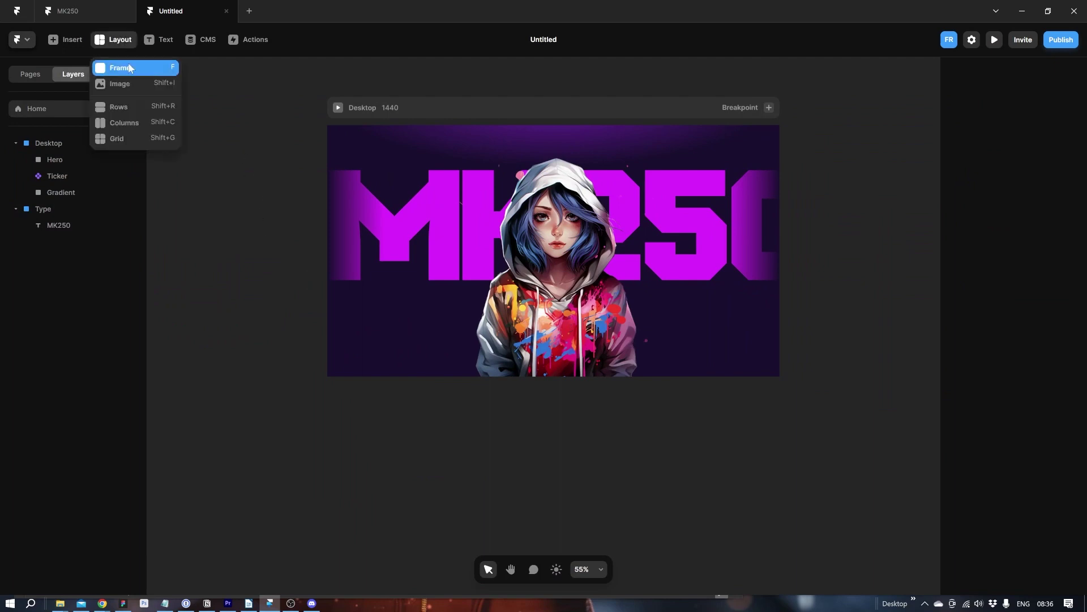
pyautogui.click(130, 68)
pyautogui.click(16, 209)
pyautogui.click(59, 159)
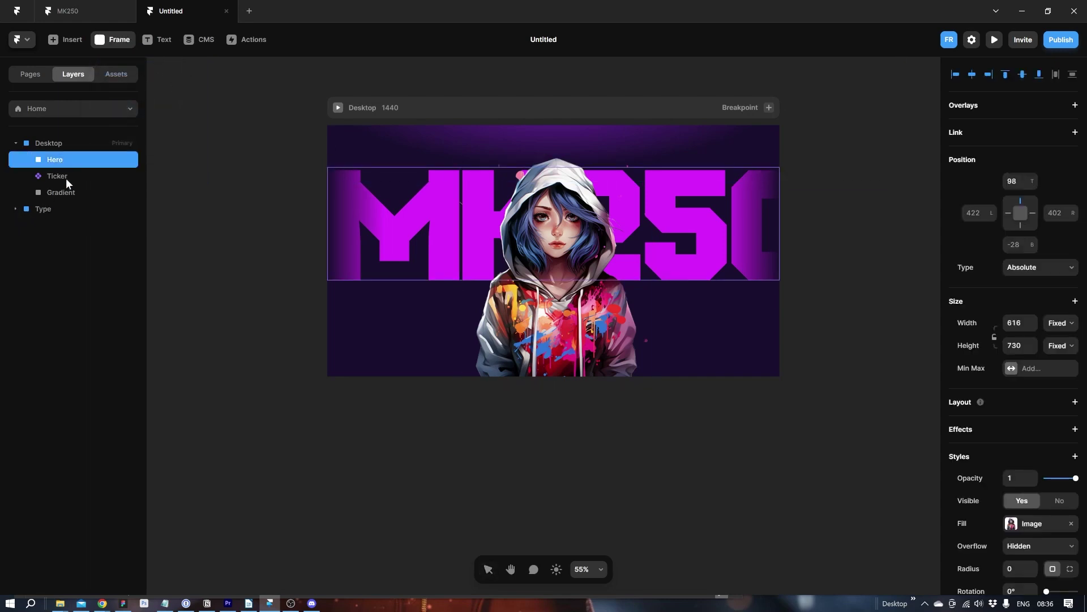
pyautogui.keyDown('shift'); pyautogui.click(67, 189); pyautogui.keyUp('shift')
pyautogui.rightClick(66, 188)
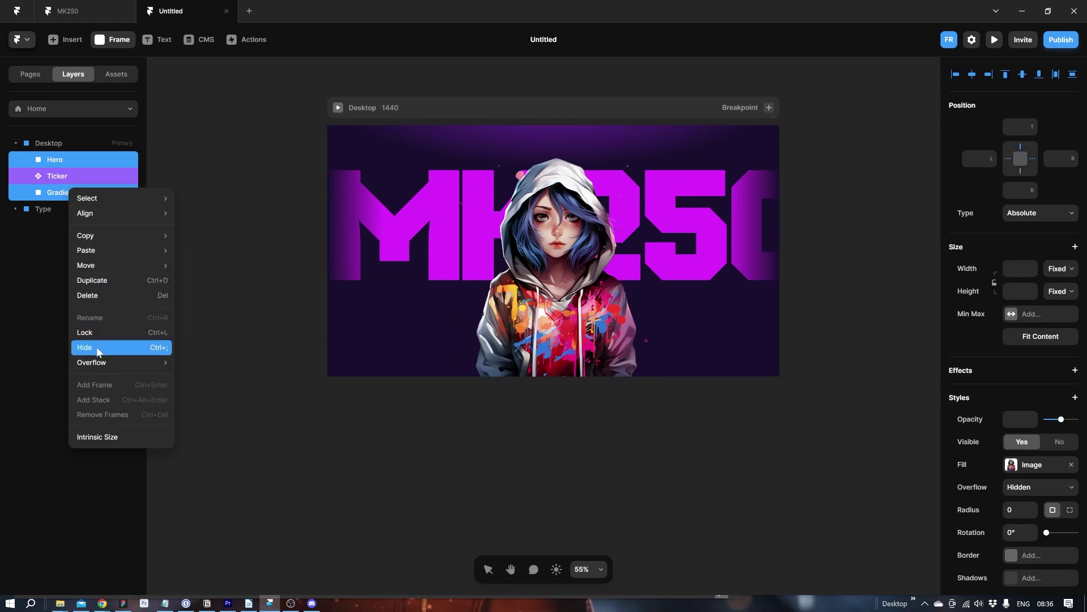
pyautogui.click(99, 332)
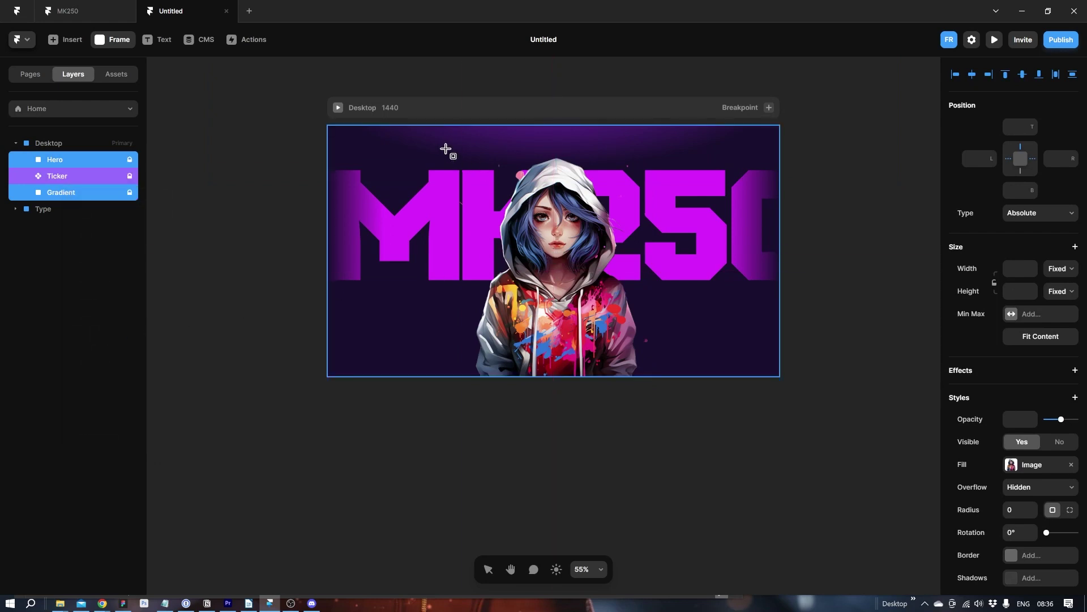
pyautogui.moveTo(446, 149)
pyautogui.mouseDown()
pyautogui.moveTo(617, 315)
pyautogui.moveTo(684, 353)
pyautogui.mouseUp()
pyautogui.moveTo(587, 305)
pyautogui.mouseDown()
pyautogui.moveTo(609, 323)
pyautogui.moveTo(597, 308)
pyautogui.moveTo(618, 308)
pyautogui.mouseUp()
# - Turn the square into a circle with 100% radius and remove its cyan fill
pyautogui.scroll(-3, 1018, 389)
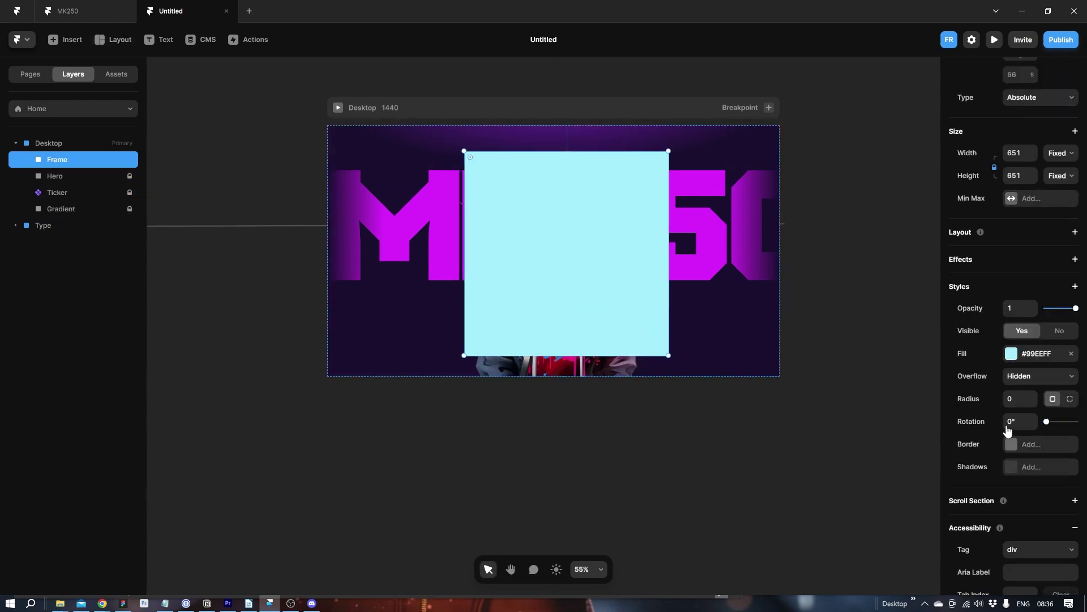
pyautogui.click(1018, 398)
pyautogui.write('100')
pyautogui.press('capslock')
pyautogui.press('capslock')
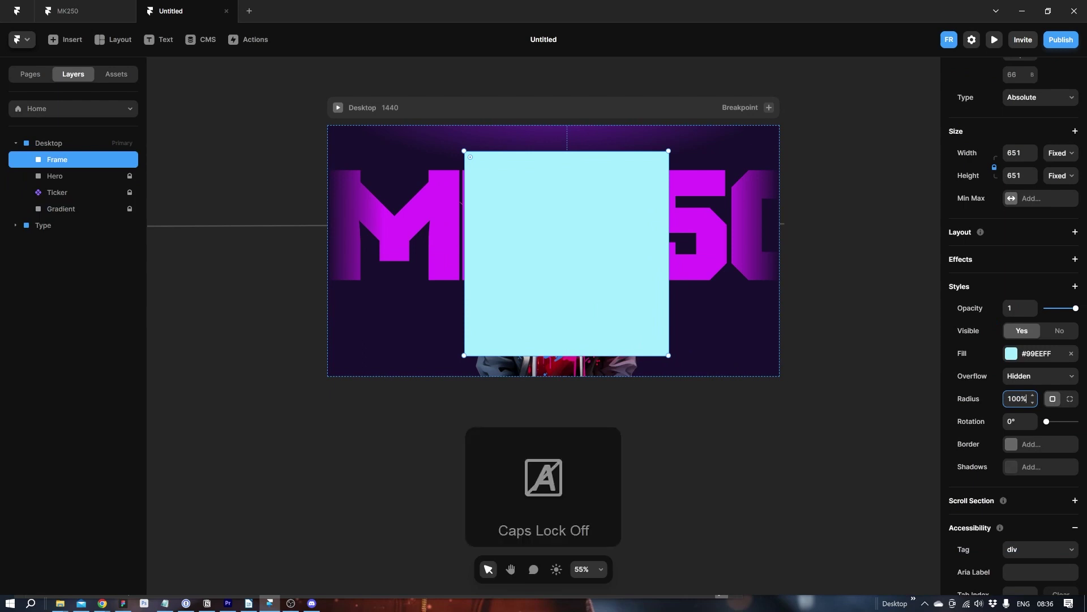
pyautogui.press('Return')
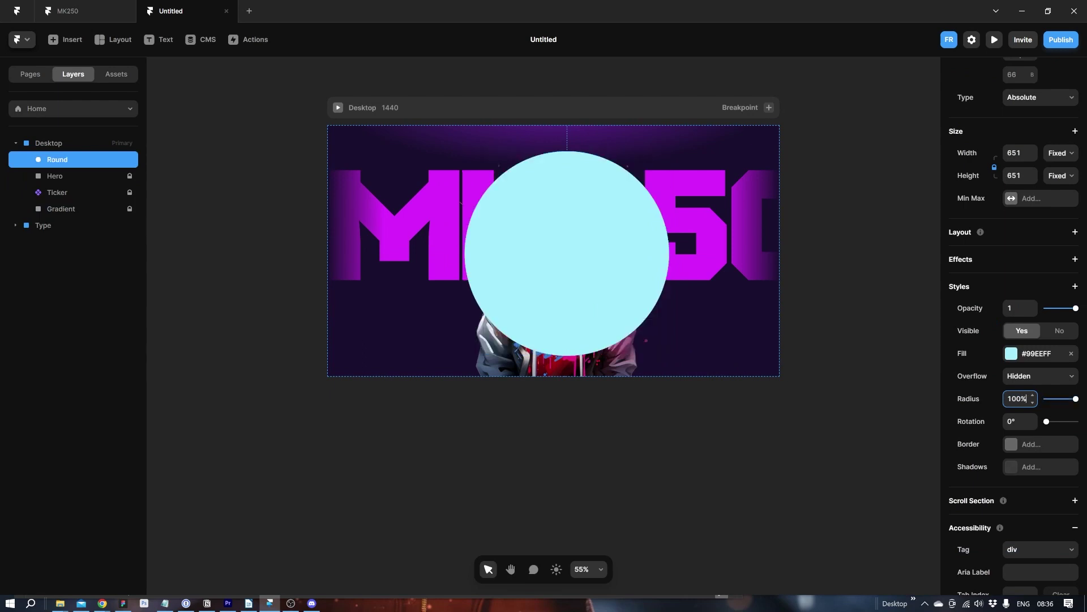
pyautogui.click(1071, 354)
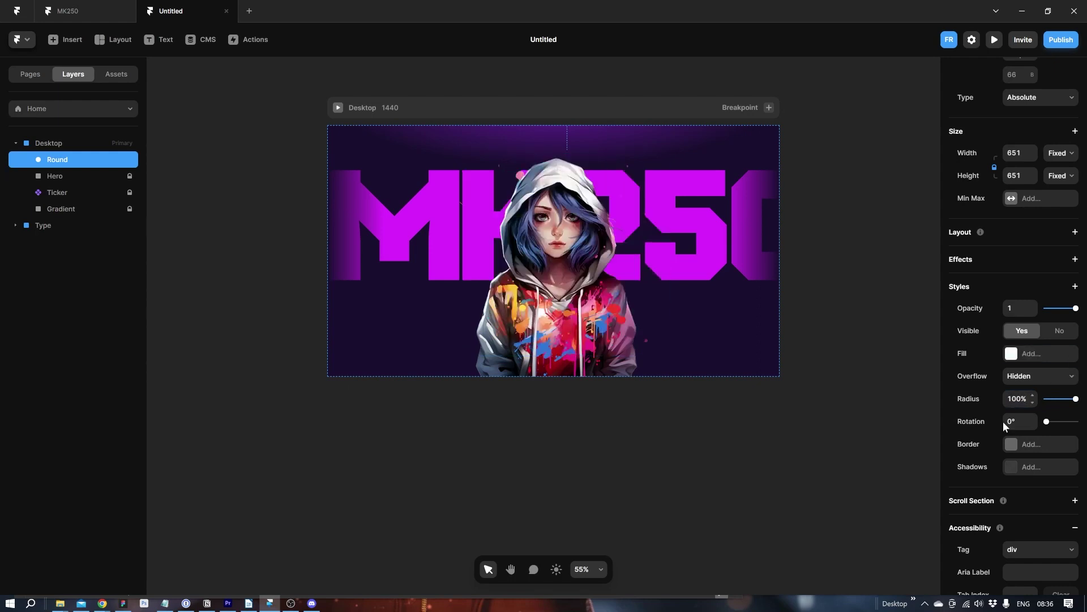
# - Give the circle a 3 px Primary magenta #E500FF border at 60% opacity
pyautogui.scroll(-2, 986, 436)
pyautogui.click(1019, 334)
pyautogui.click(858, 369)
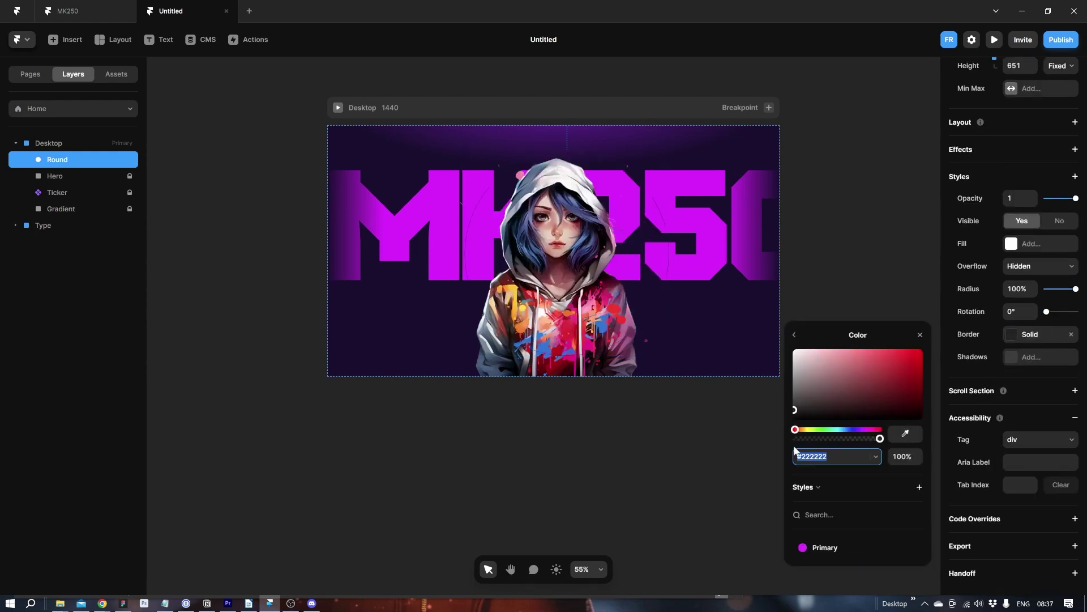
pyautogui.click(816, 551)
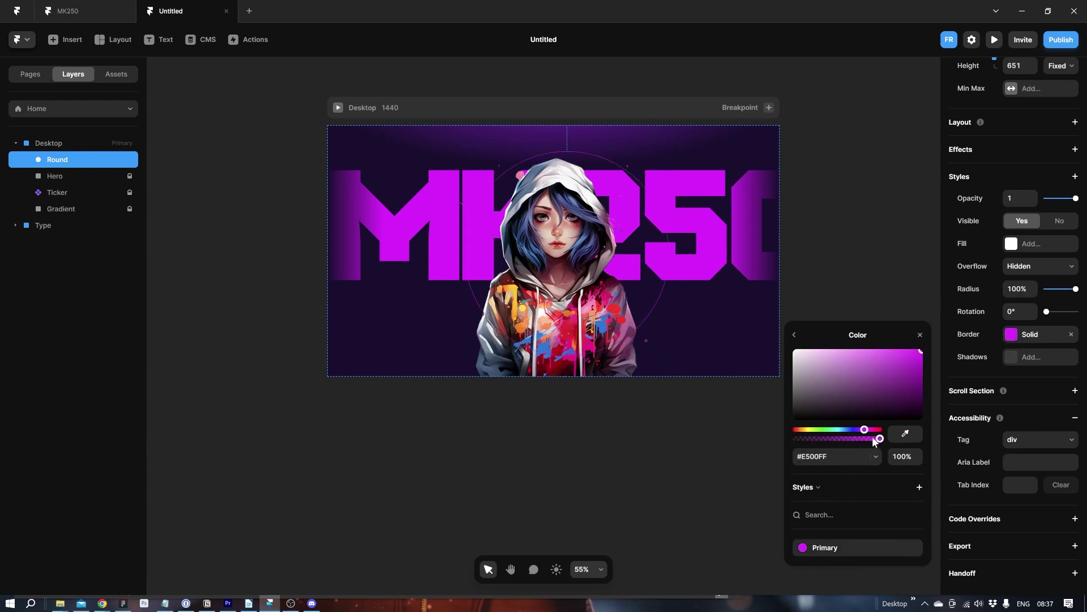
pyautogui.moveTo(876, 439); pyautogui.dragTo(862, 439)
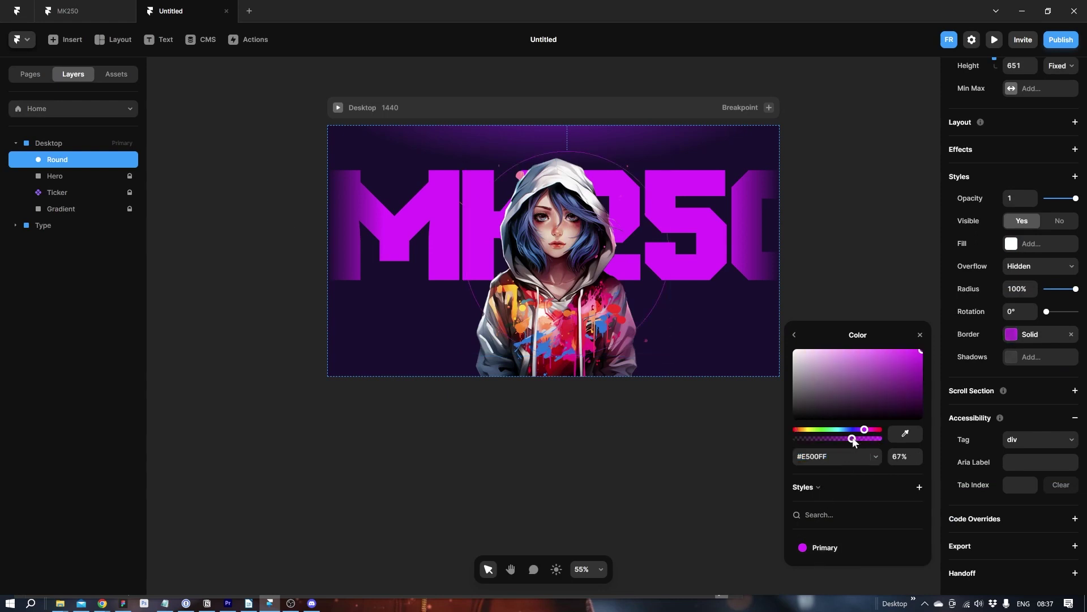
pyautogui.click(901, 456)
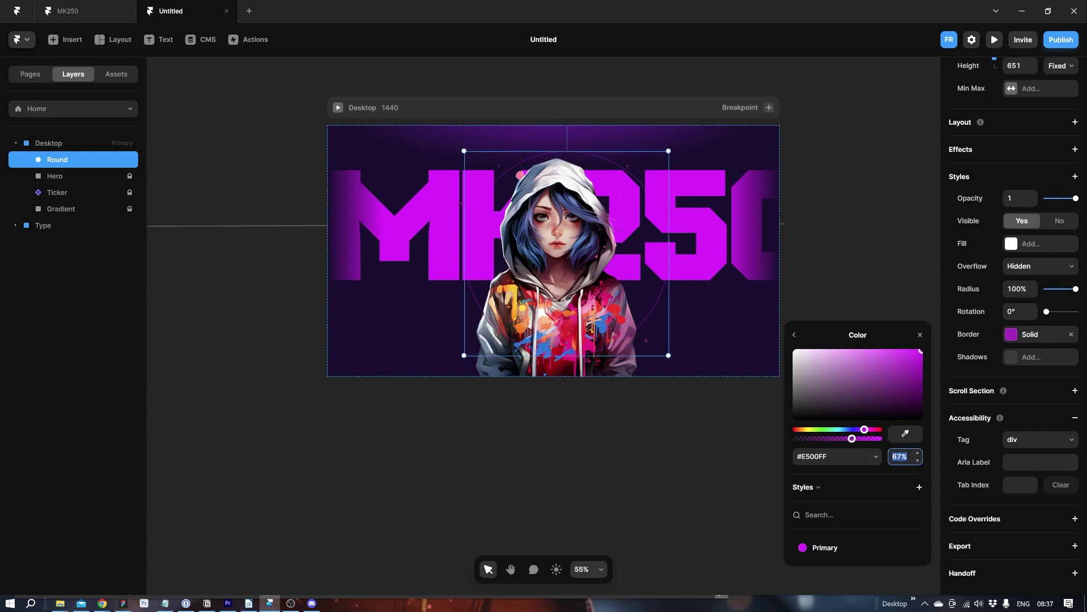
pyautogui.write('60')
pyautogui.press('Return')
pyautogui.click(792, 335)
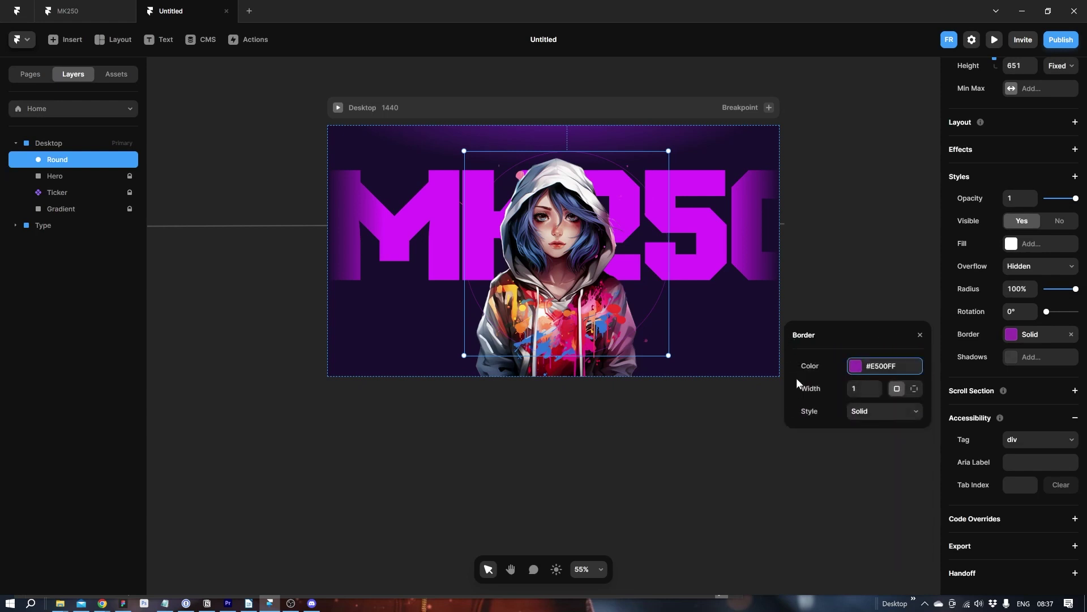
pyautogui.click(860, 388)
pyautogui.write('3')
pyautogui.click(919, 335)
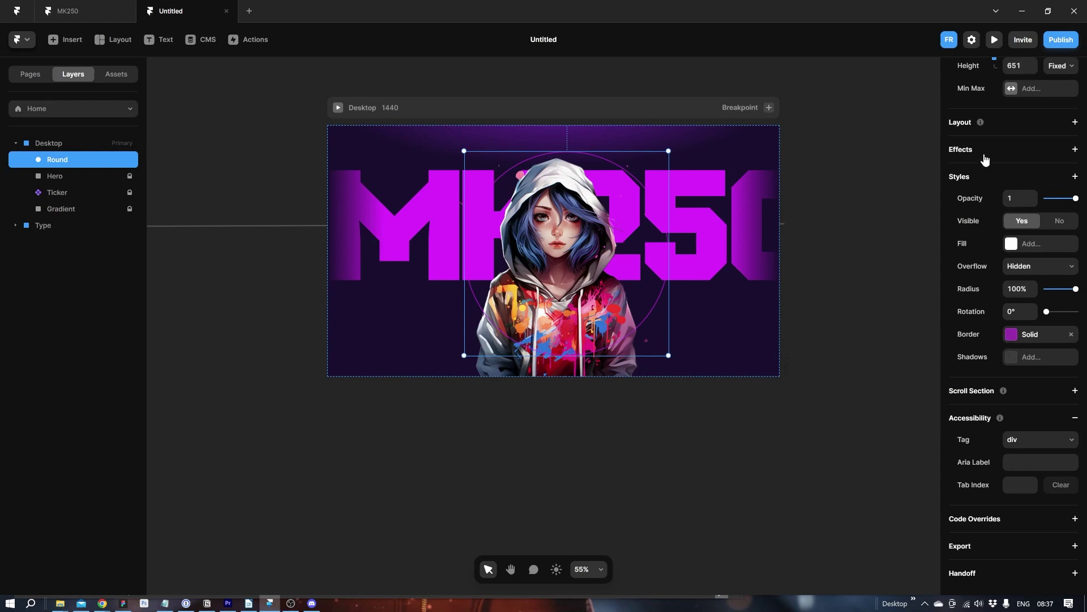
# - Centre the circle on the page, centre the Hero image horizontally and lock it
pyautogui.scroll(5, 984, 158)
pyautogui.click(970, 79)
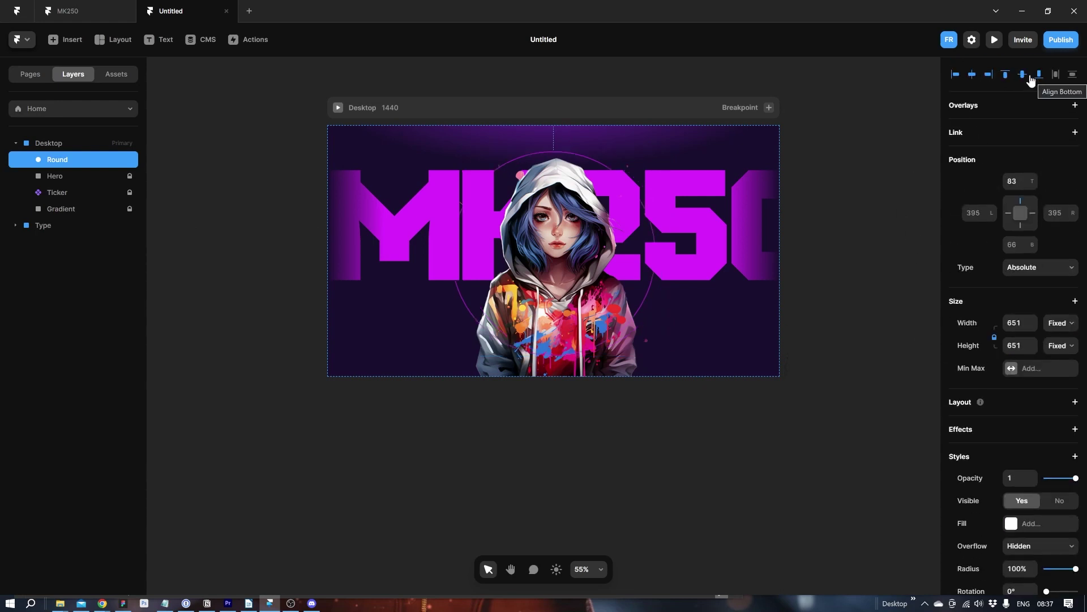
pyautogui.click(1021, 75)
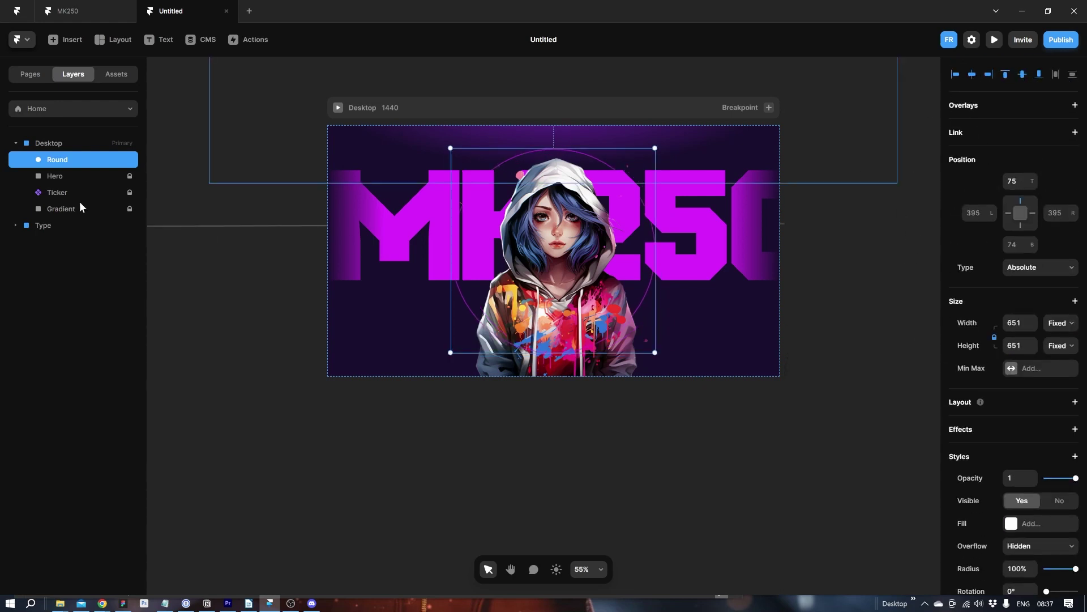
pyautogui.click(130, 177)
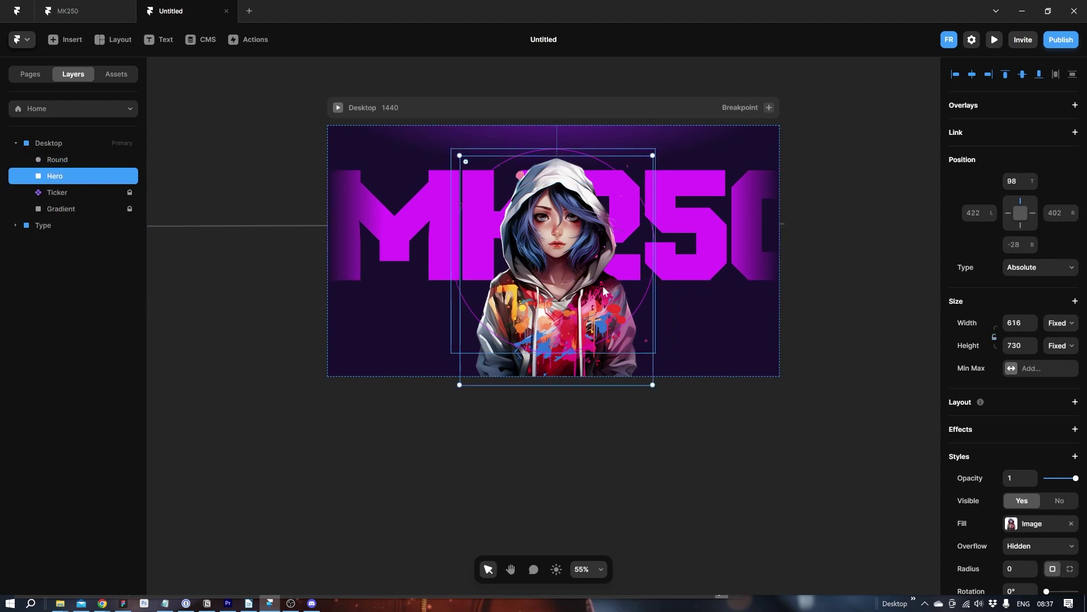
pyautogui.click(972, 75)
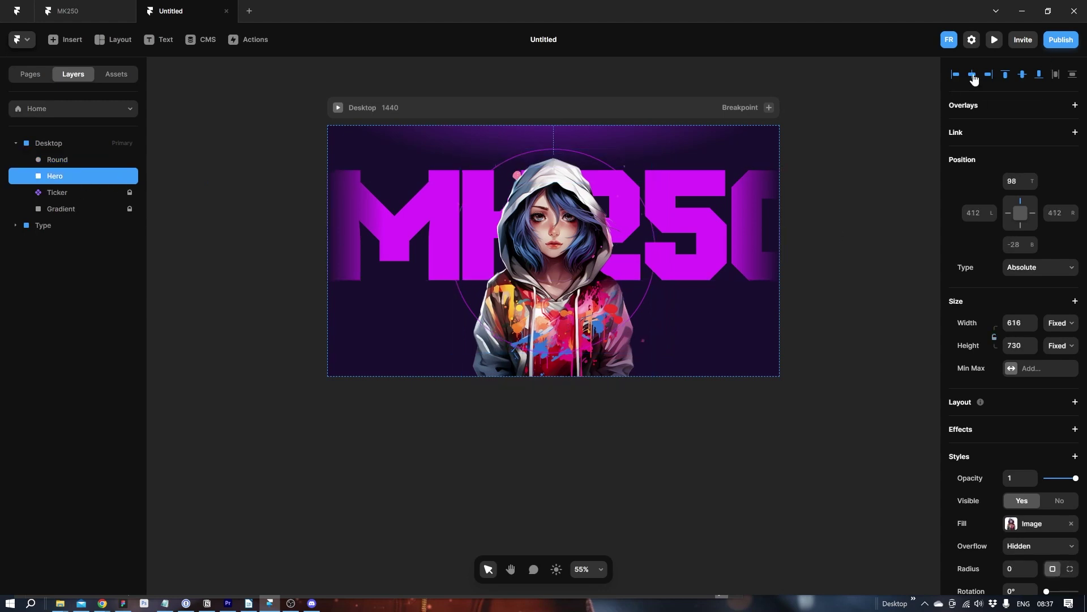
pyautogui.rightClick(120, 174)
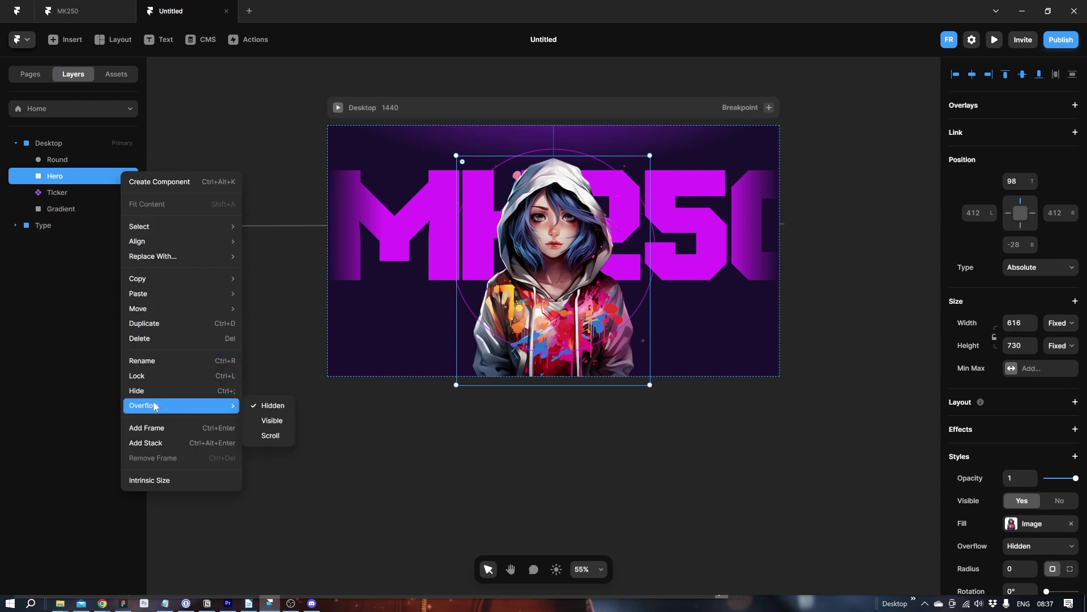
pyautogui.press('Escape')
# - Rename the round circle layer to 'inner-circle'
pyautogui.click(129, 175)
pyautogui.doubleClick(54, 159)
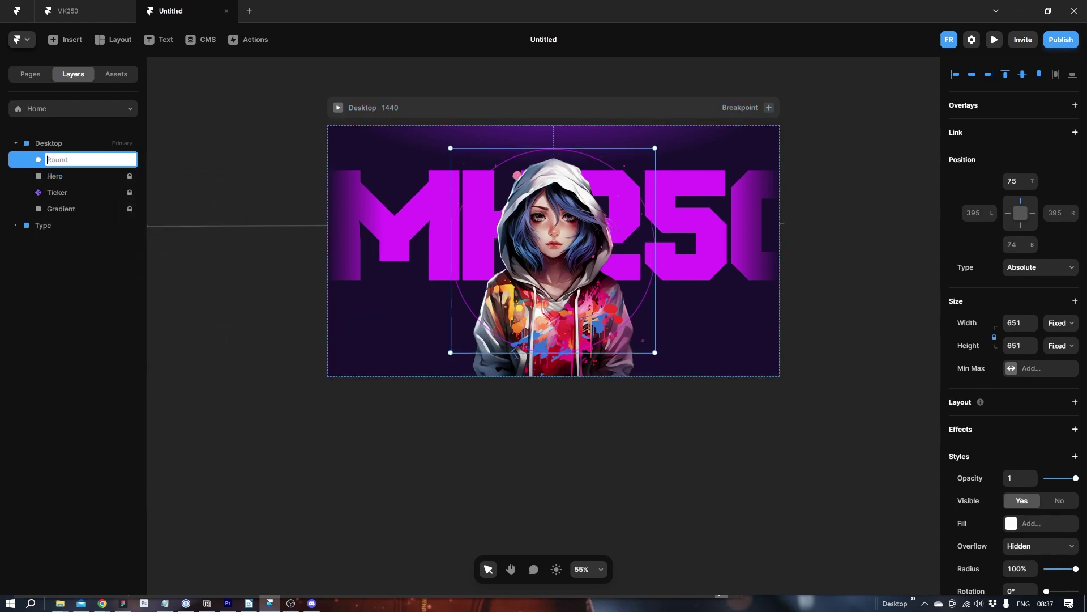
pyautogui.write('sml-')
pyautogui.write('circ')
pyautogui.press('BackSpace')
pyautogui.press('BackSpace')
pyautogui.press('BackSpace')
pyautogui.press('BackSpace')
pyautogui.press('BackSpace')
pyautogui.press('BackSpace')
pyautogui.press('BackSpace')
pyautogui.press('BackSpace')
pyautogui.write('inner-circle')
pyautogui.press('Return')
# - Duplicate the inner circle, enlarge the copy to 889×889 and rename it outer-circle
pyautogui.hotkey('ctrl', 'd')
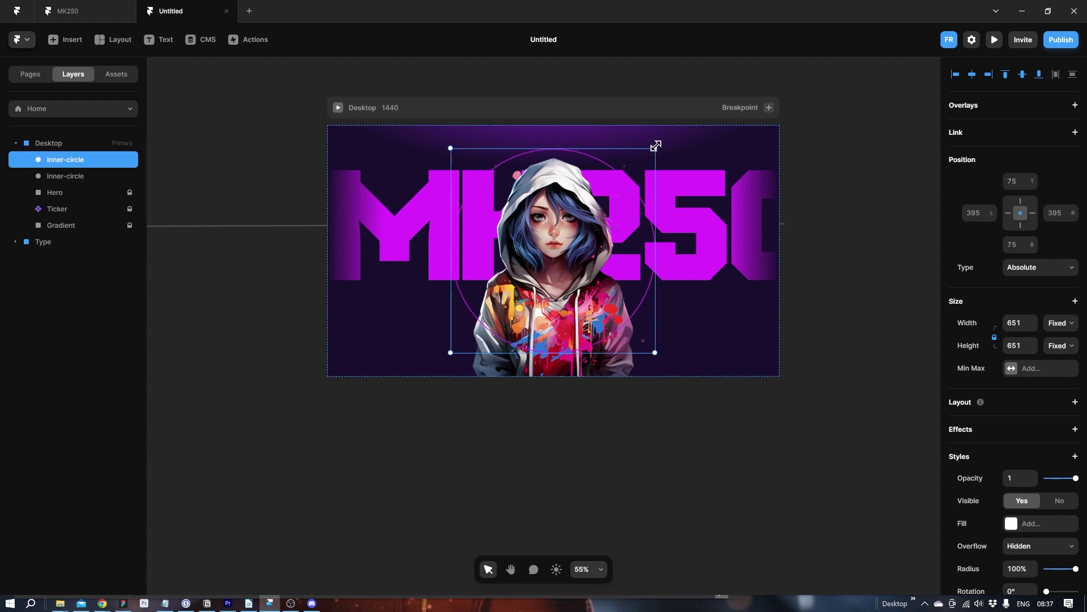
pyautogui.moveTo(655, 146); pyautogui.dragTo(698, 115)
pyautogui.doubleClick(72, 160)
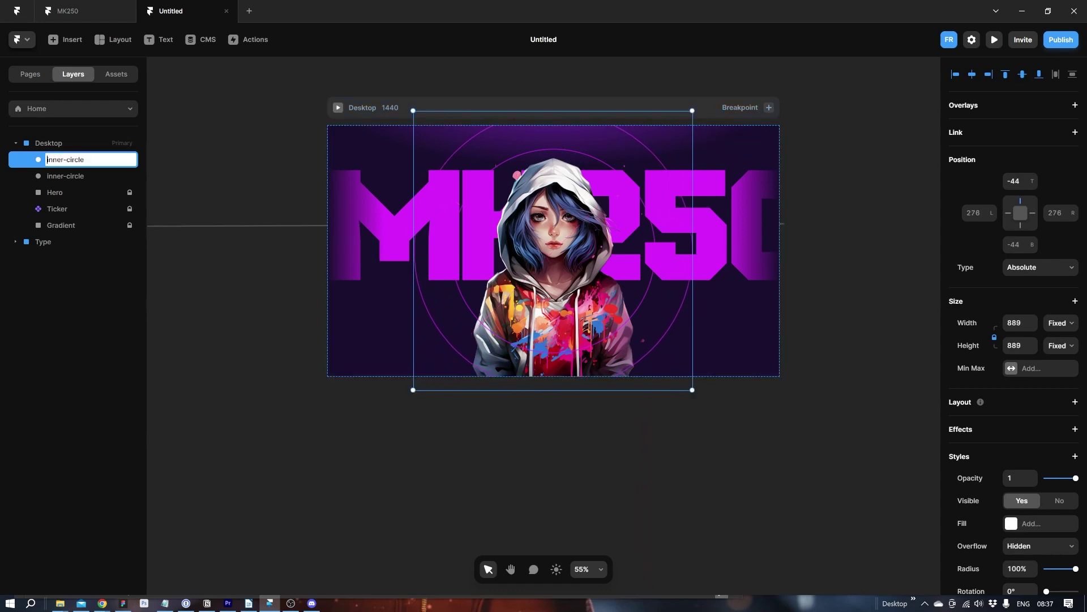
pyautogui.write('Outer')
pyautogui.write('o')
pyautogui.press('Return')
pyautogui.click(396, 528)
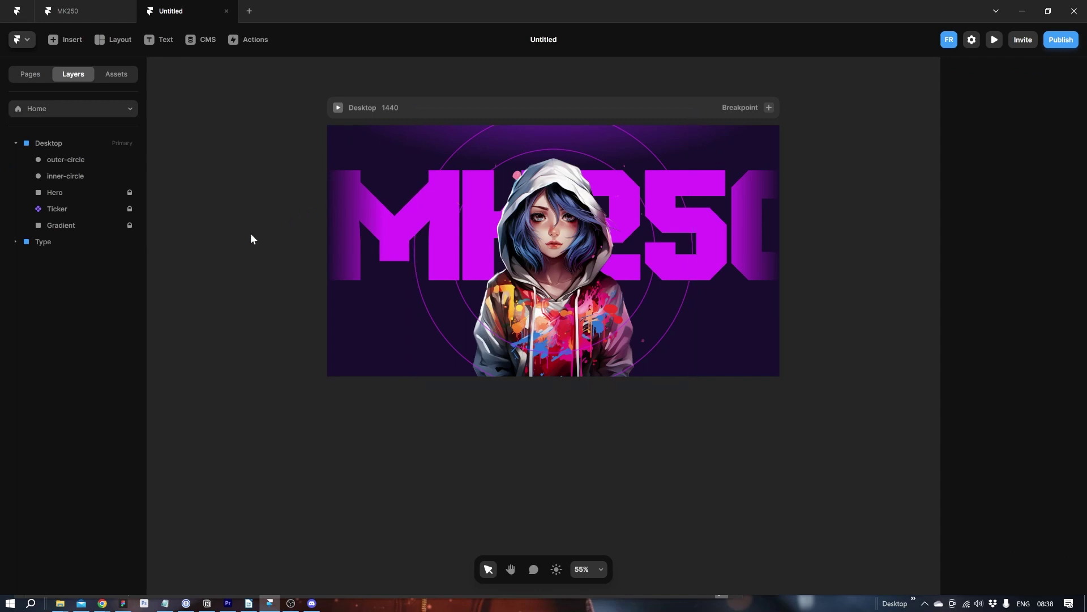
# - Add a new text box reading 'The collective' below the hero
pyautogui.click(167, 40)
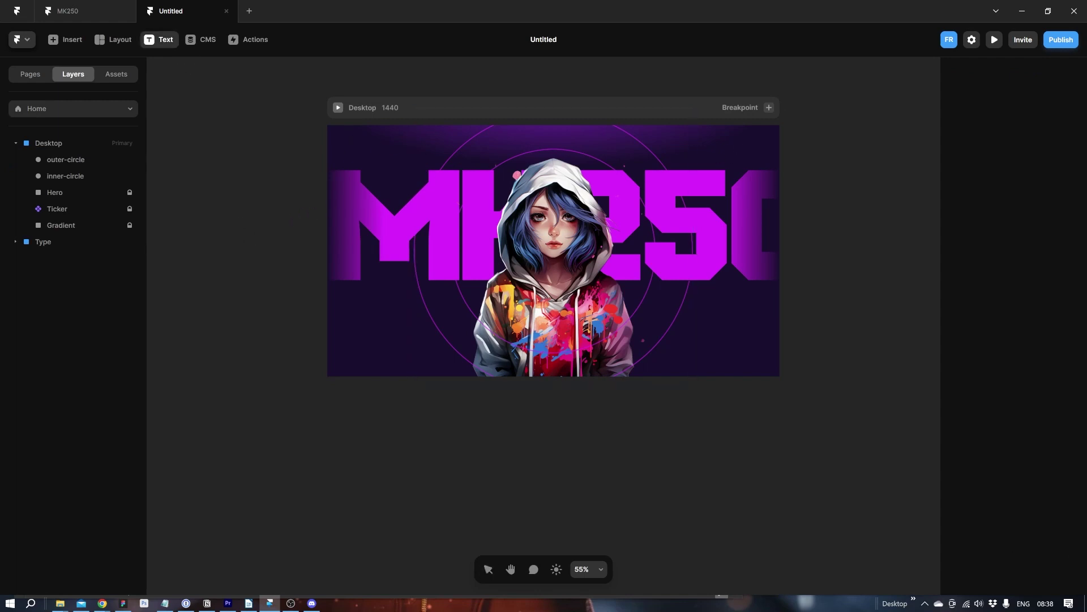
pyautogui.click(412, 461)
pyautogui.write('The collective')
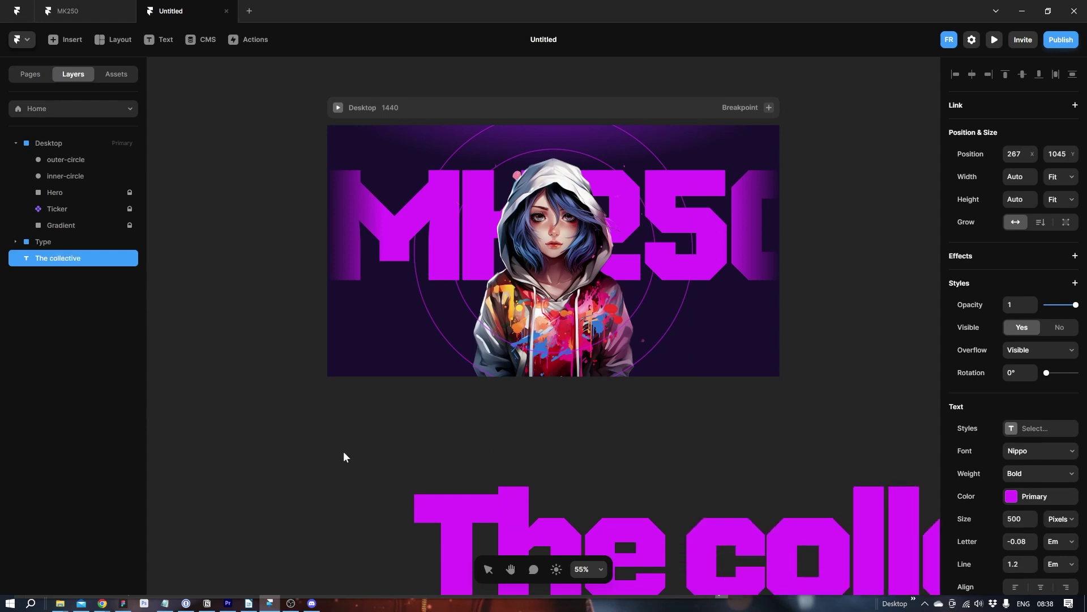
pyautogui.press('Escape')
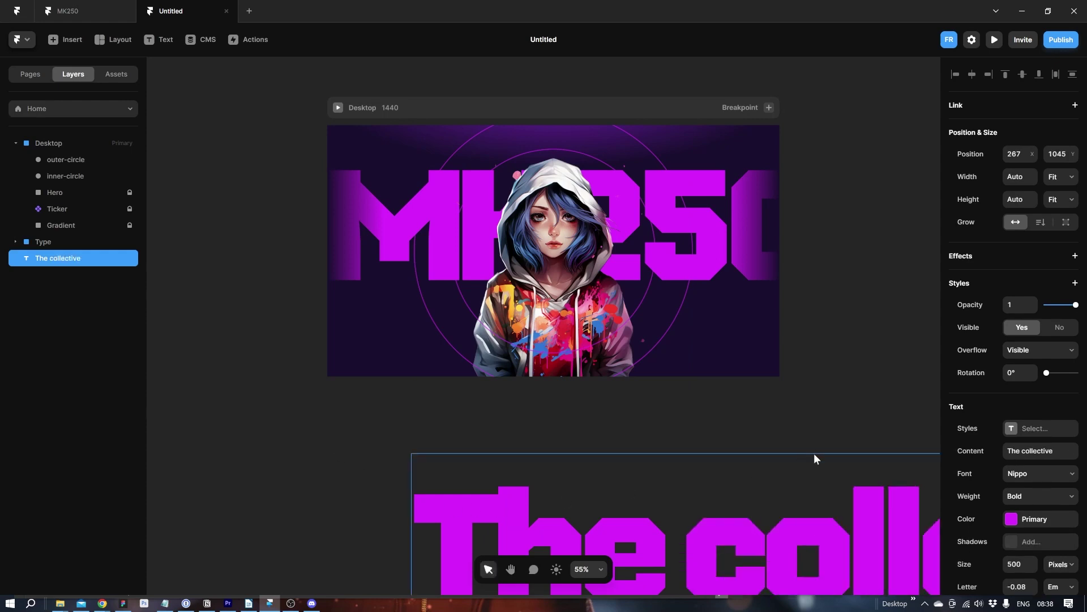
# - Style the text white, Regular weight, uppercase, with 0 letter spacing
pyautogui.click(1031, 519)
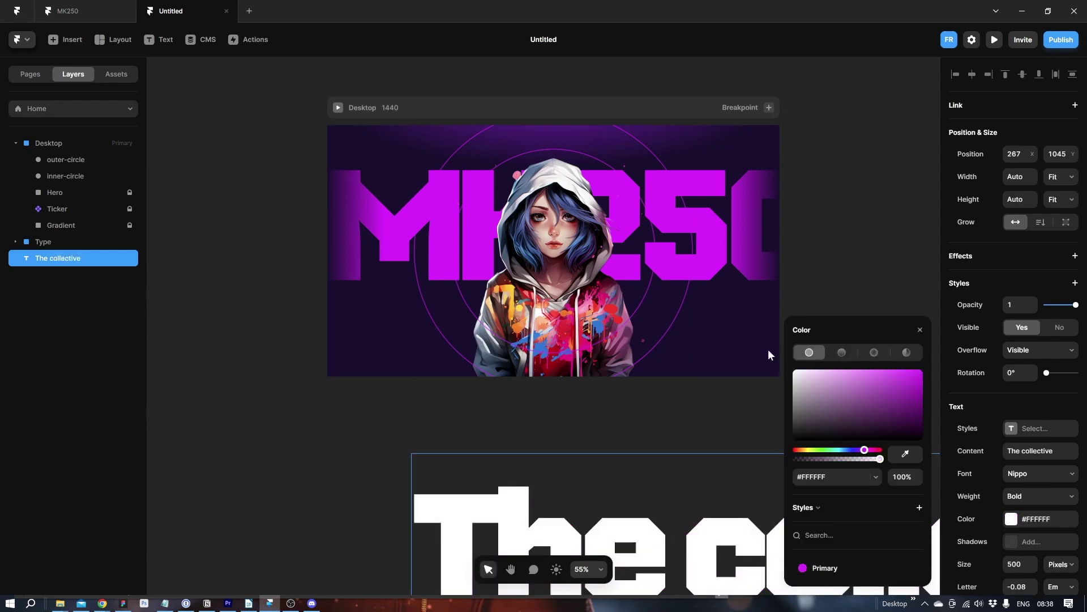
pyautogui.click(1028, 497)
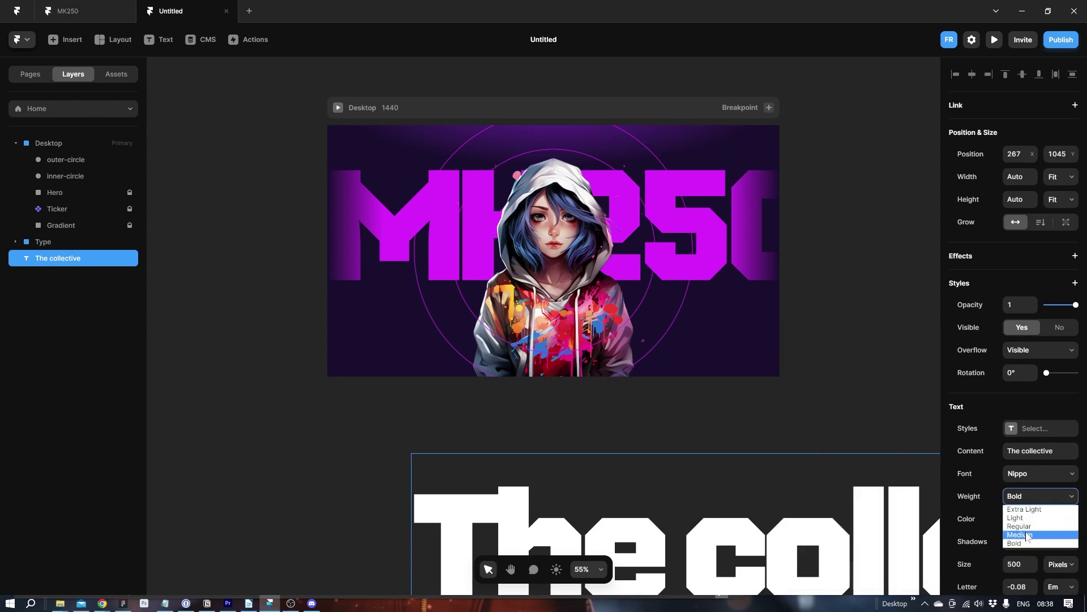
pyautogui.click(1028, 543)
pyautogui.click(1019, 564)
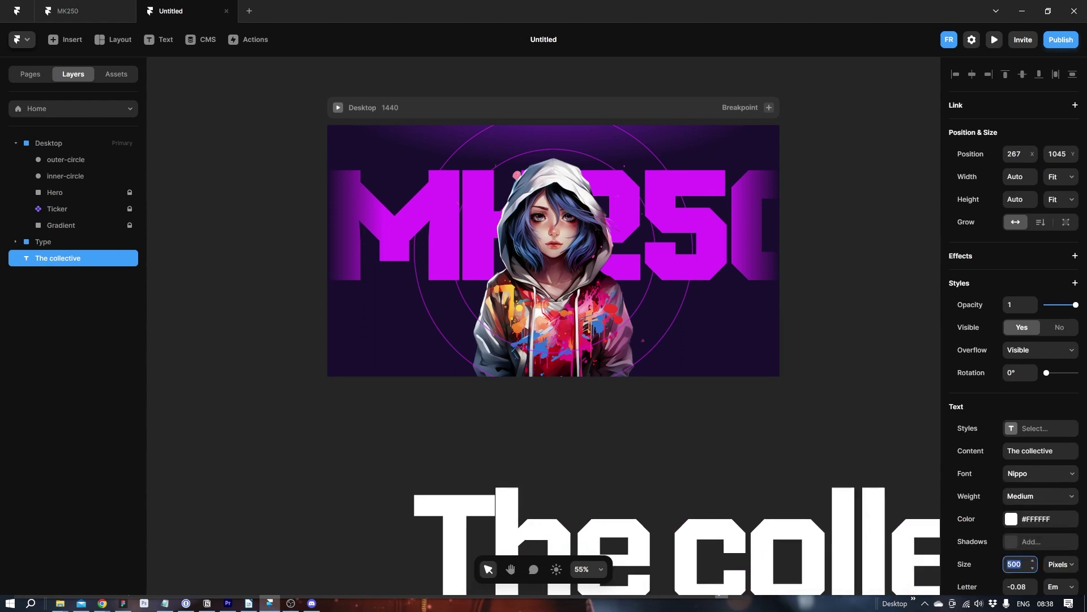
pyautogui.write('40')
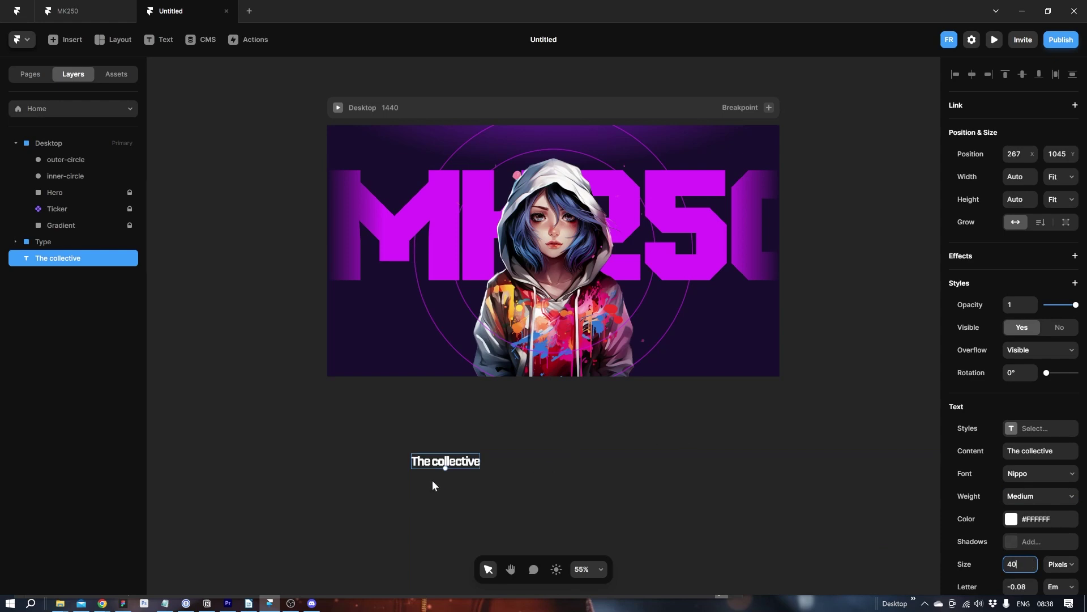
pyautogui.click(1025, 496)
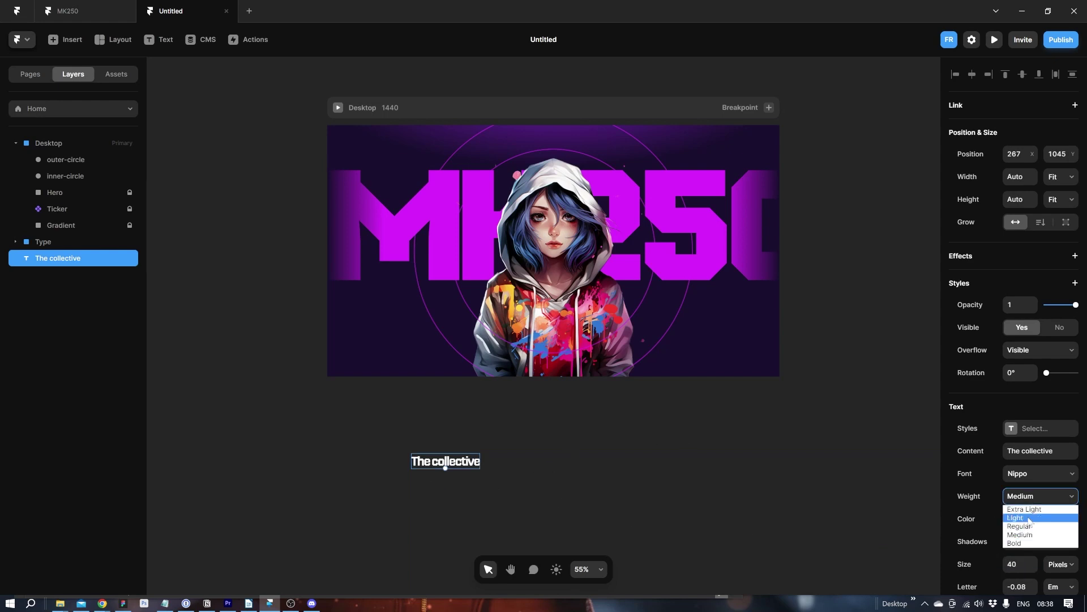
pyautogui.click(1030, 527)
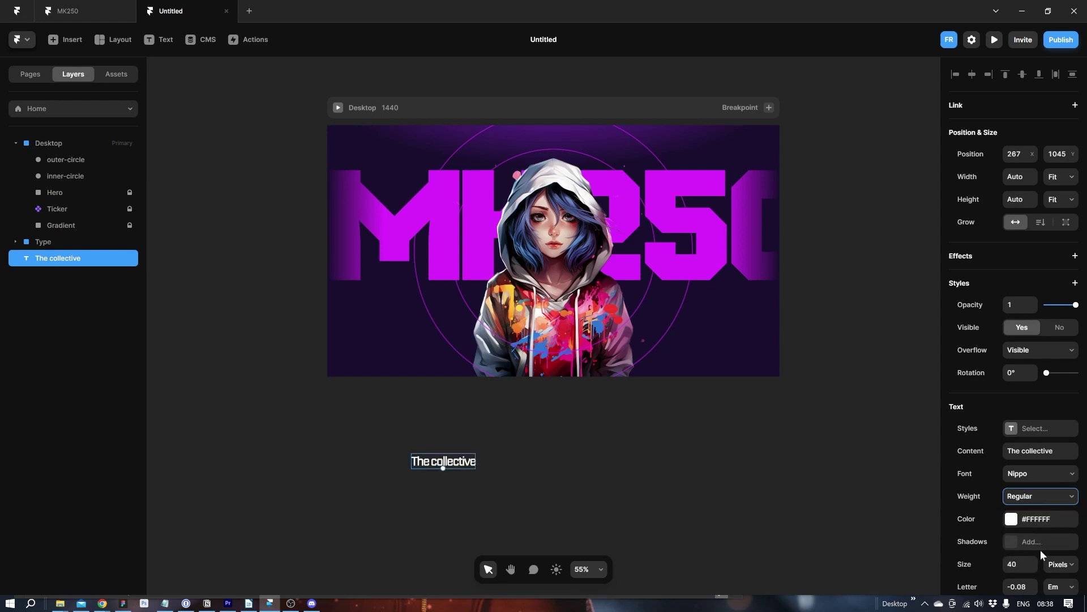
pyautogui.scroll(-4, 1015, 512)
pyautogui.click(1031, 450)
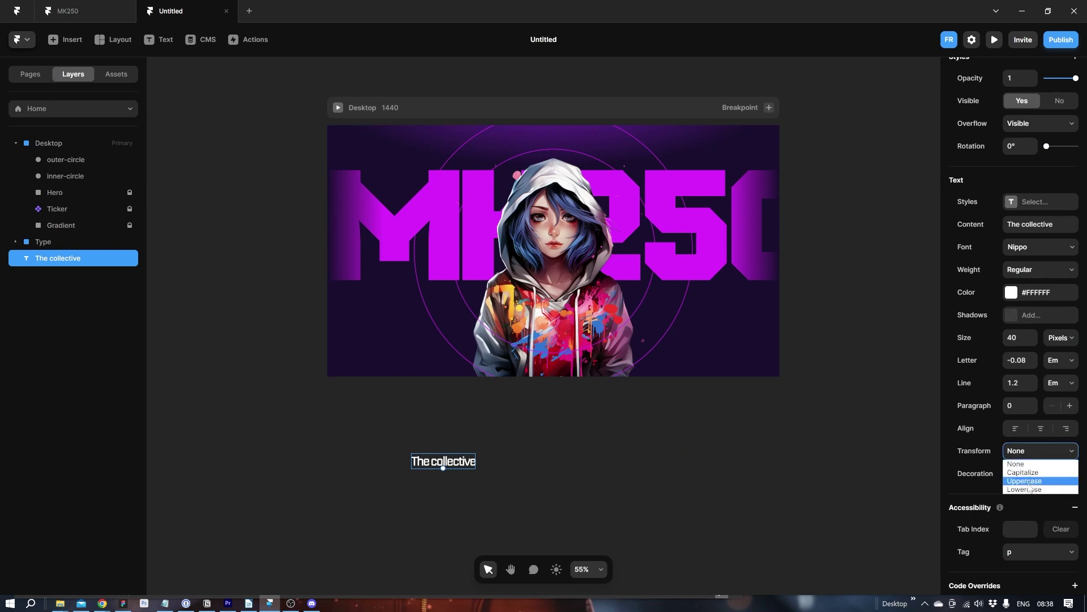
pyautogui.click(1029, 485)
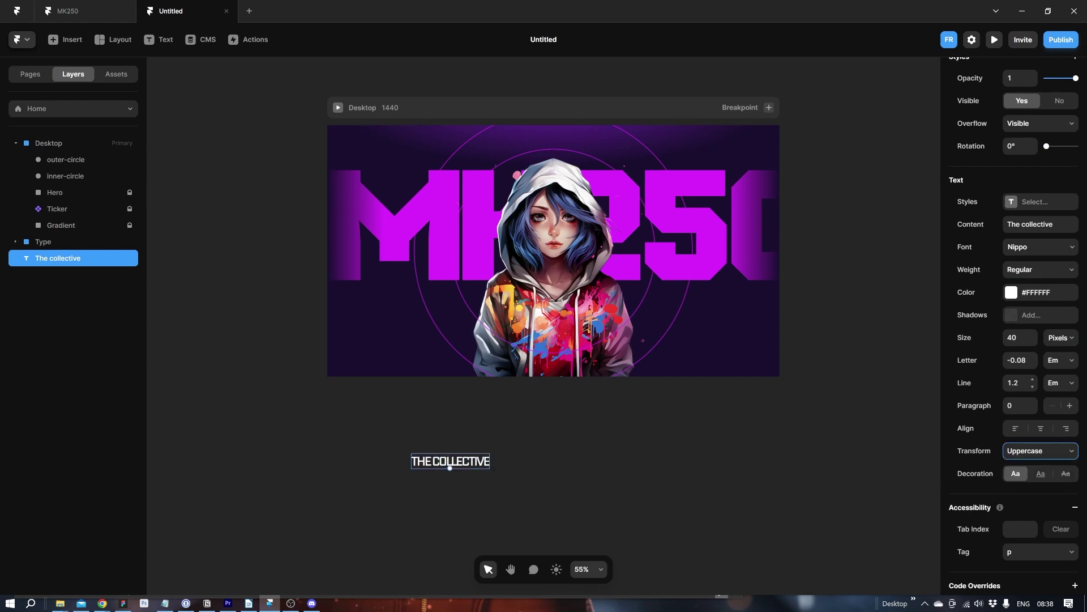
pyautogui.click(1016, 338)
pyautogui.press('Tab')
pyautogui.write('0')
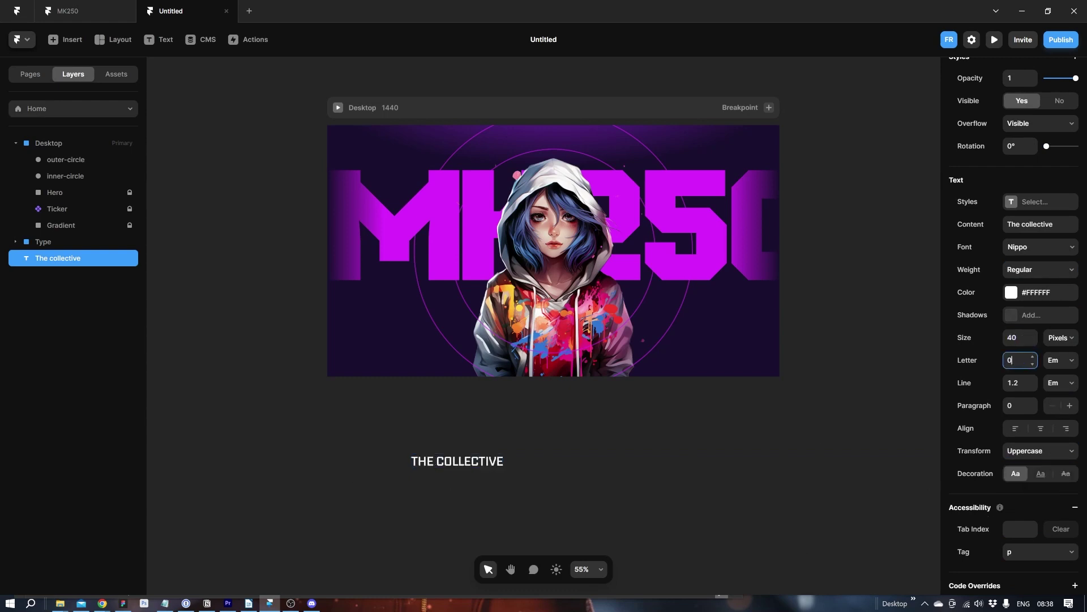
# - Move the heading into the Desktop frame at top 24 and left 24
pyautogui.moveTo(57, 257); pyautogui.dragTo(47, 157)
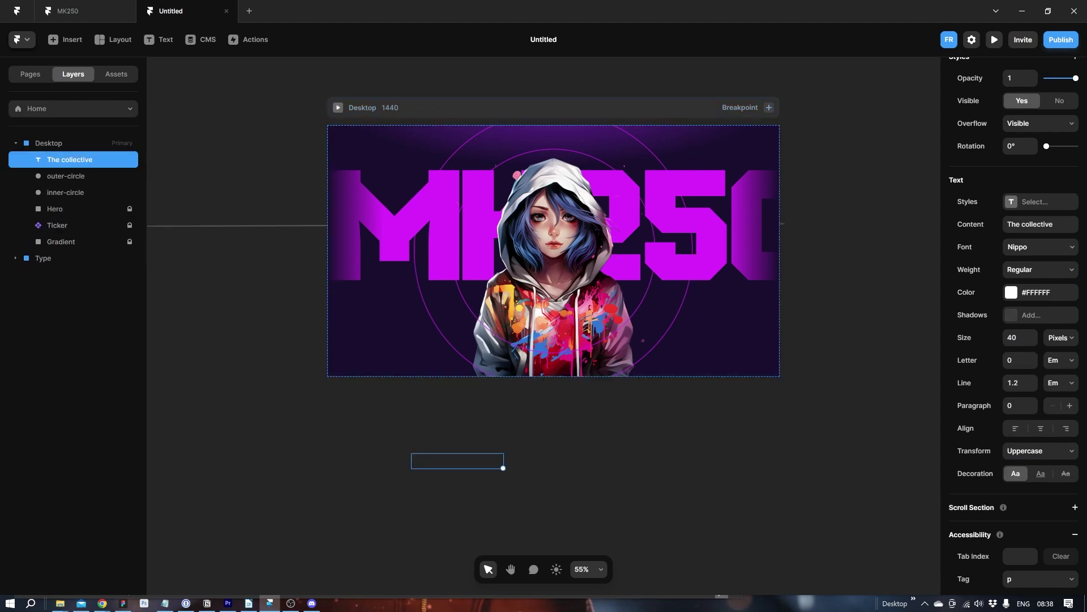
pyautogui.scroll(6, 1020, 130)
pyautogui.click(1016, 153)
pyautogui.write('24')
pyautogui.press('Tab')
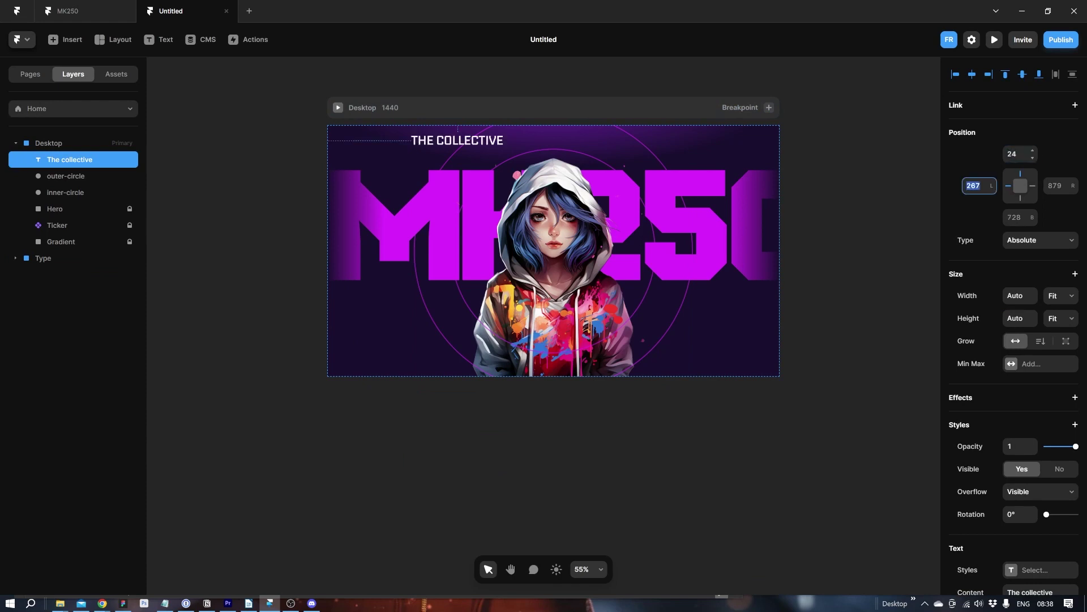
pyautogui.write('24')
pyautogui.press('Return')
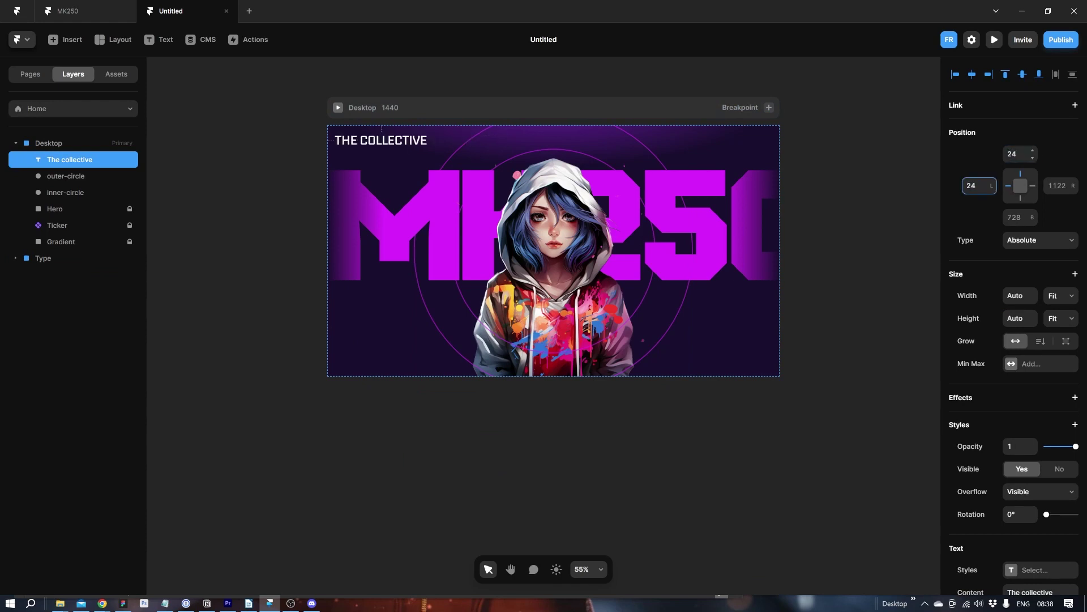
# - Set the heading's font size to 28
pyautogui.moveTo(380, 141); pyautogui.dragTo(385, 140)
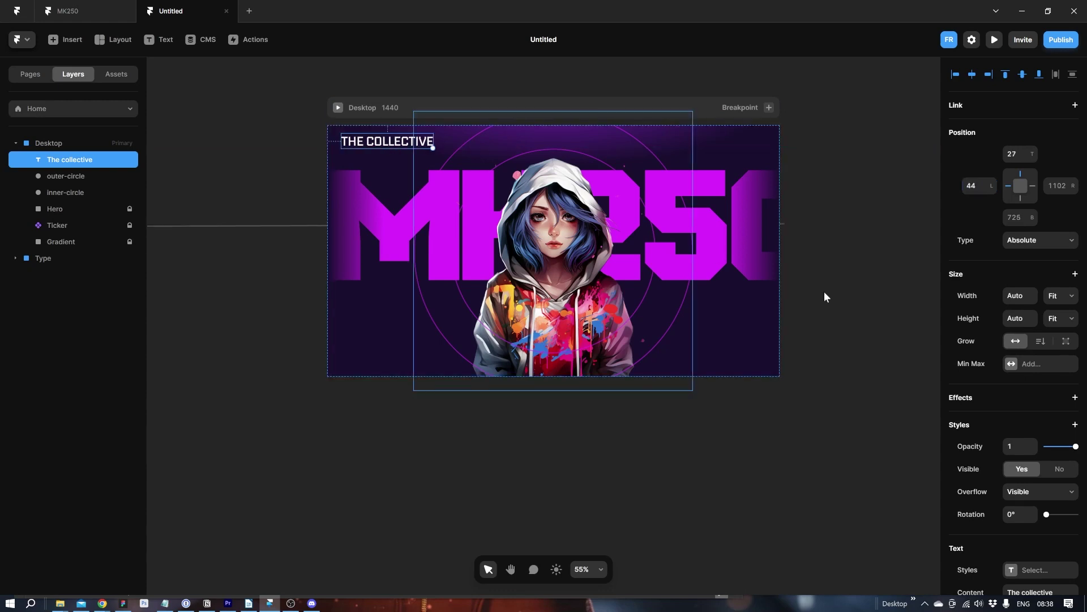
pyautogui.scroll(-6, 991, 425)
pyautogui.click(1016, 309)
pyautogui.write('28')
pyautogui.press('Return')
pyautogui.scroll(1, 376, 159)
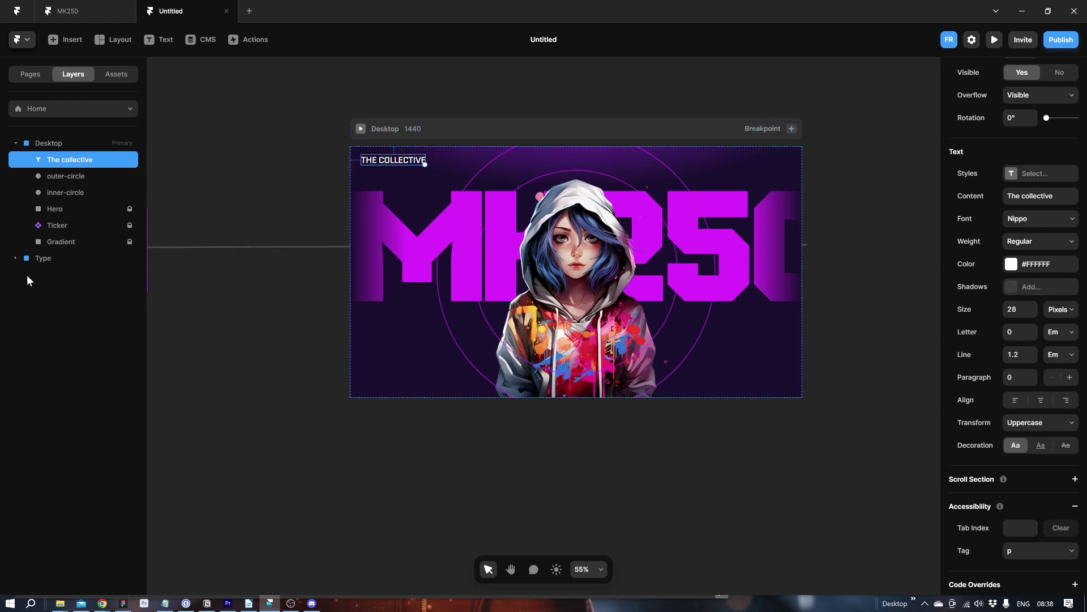
# - Insert a Phosphor icon, colour it white #FFFFFF and switch it to the List icon
pyautogui.press('i')
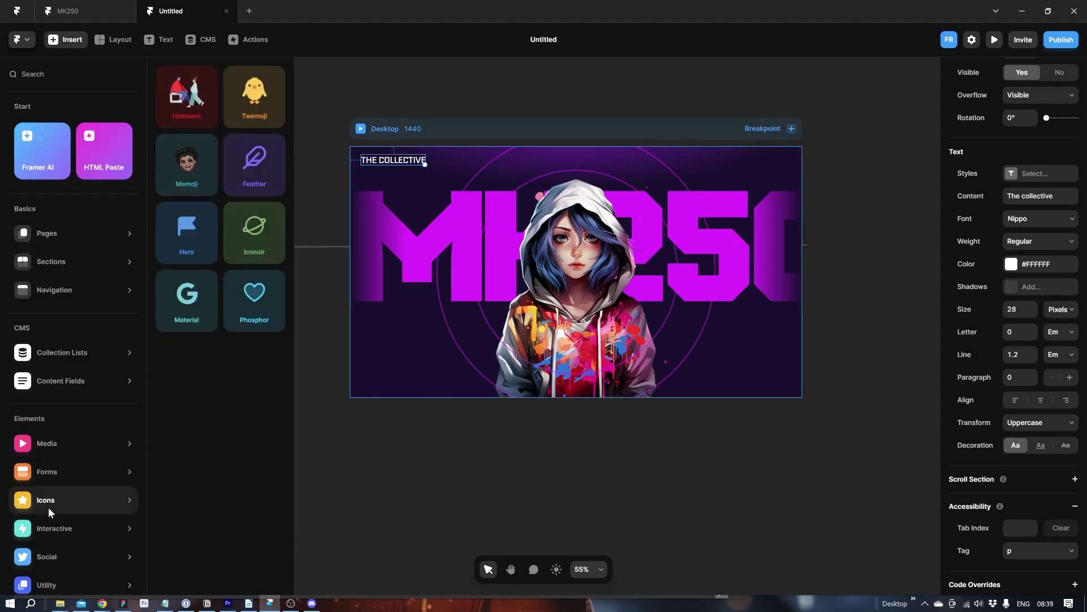
pyautogui.moveTo(269, 312); pyautogui.dragTo(725, 444)
pyautogui.click(1040, 464)
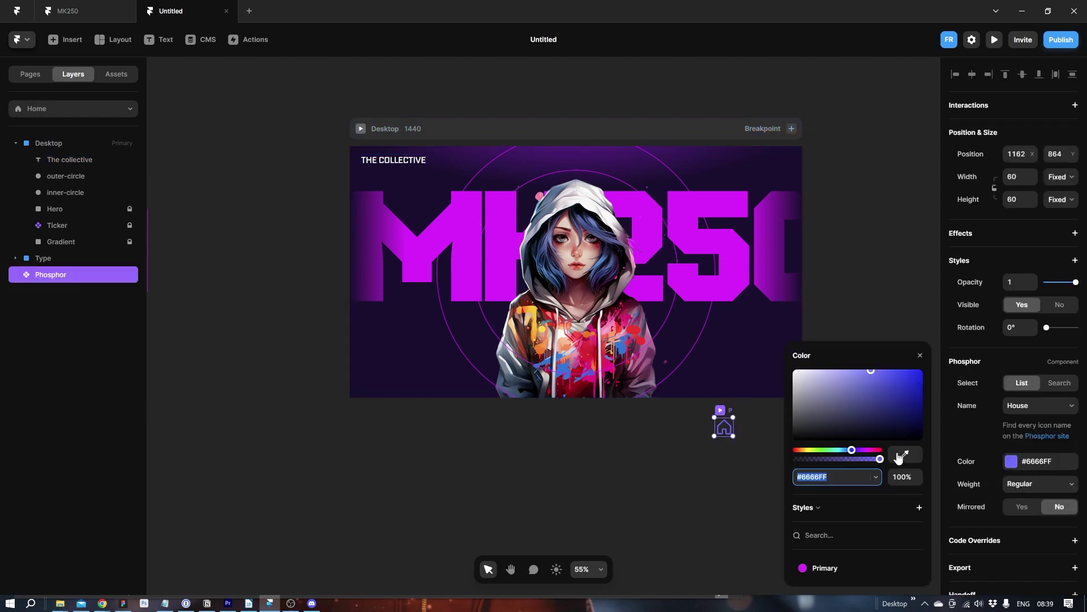
pyautogui.write('fff')
pyautogui.press('Return')
pyautogui.click(919, 355)
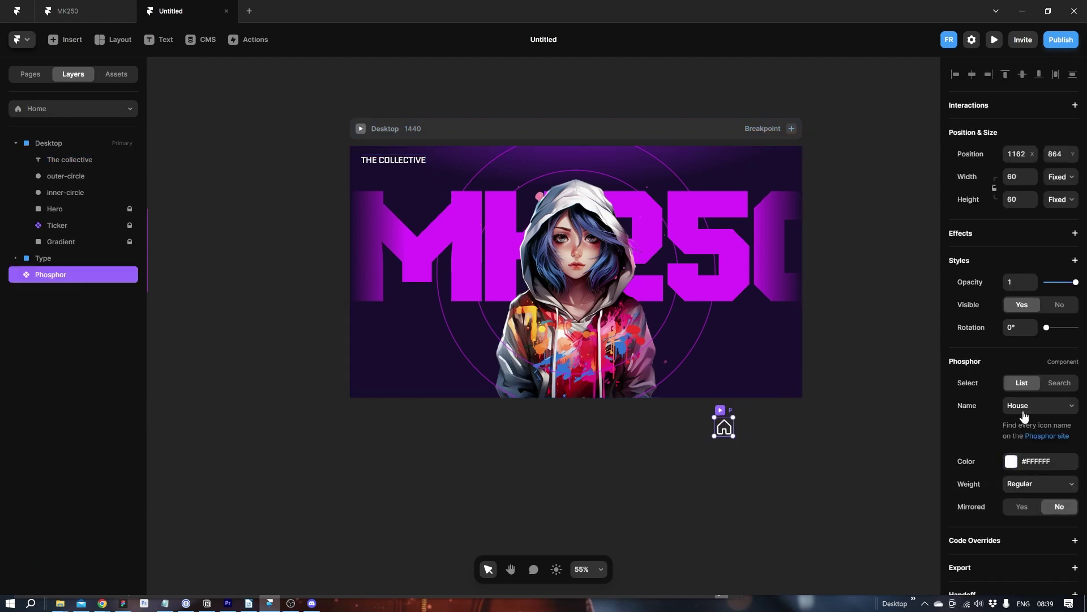
pyautogui.click(1027, 407)
pyautogui.scroll(-5, 1026, 499)
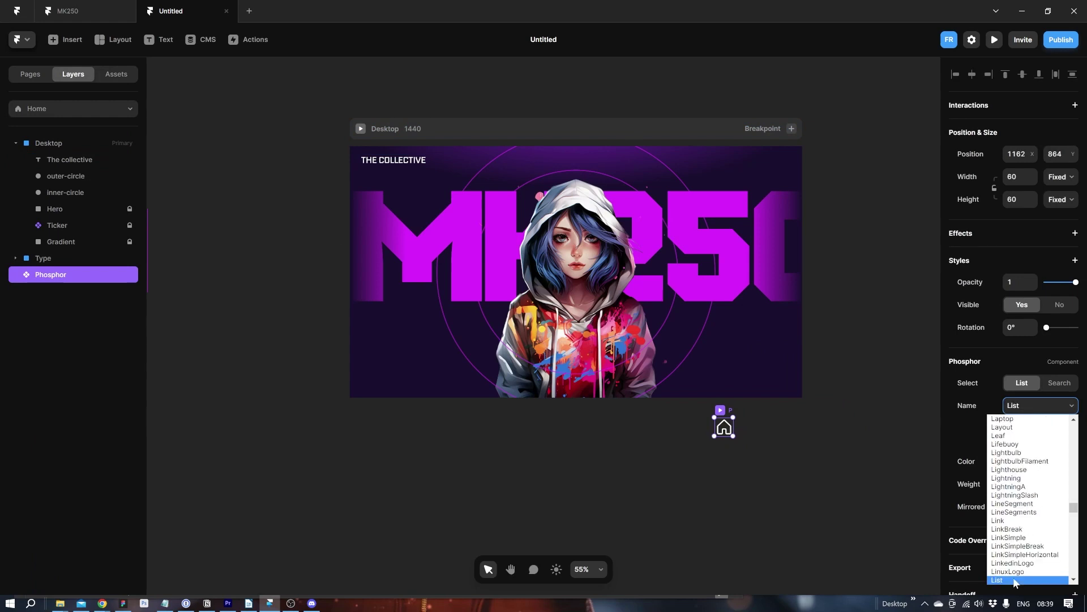
pyautogui.click(1014, 579)
# - Make the icon 32 wide, move it into Desktop, and offset it 24 from top and right
pyautogui.click(803, 443)
pyautogui.click(728, 429)
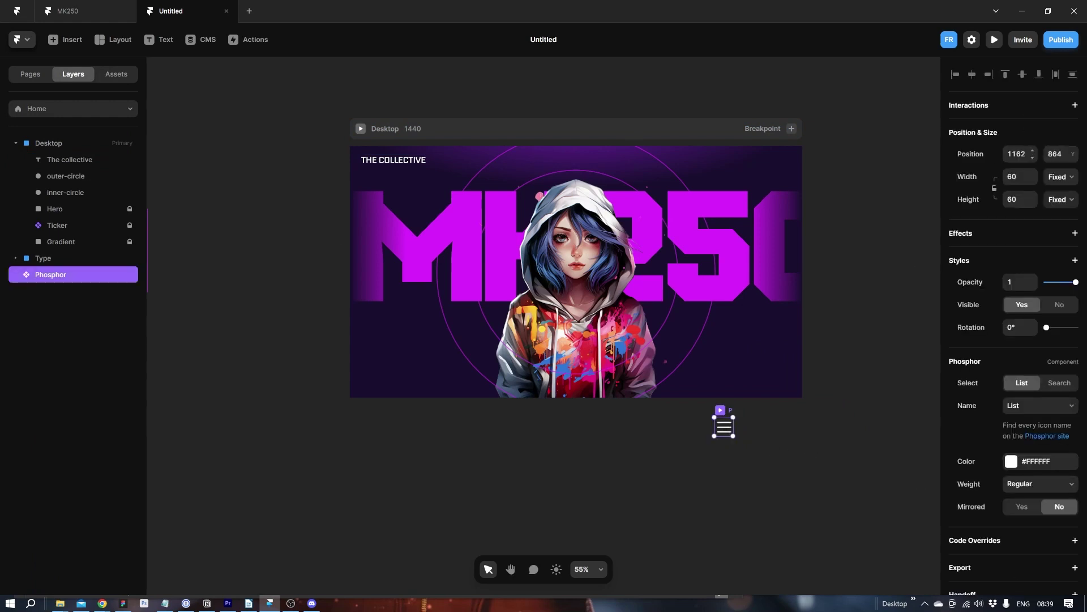
pyautogui.click(1016, 176)
pyautogui.write('32')
pyautogui.moveTo(54, 273); pyautogui.dragTo(55, 160)
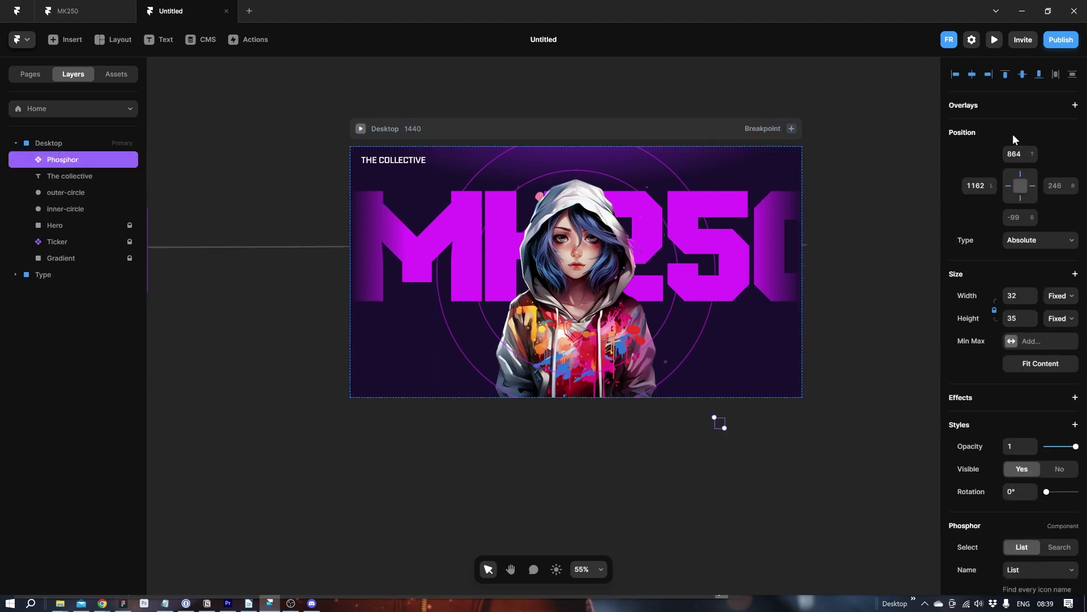
pyautogui.click(1014, 153)
pyautogui.write('24')
pyautogui.press('Tab')
pyautogui.press('Return')
# - Wrap THE COLLECTIVE and the menu icon in a stack distributed Space Between
pyautogui.keyDown('shift'); pyautogui.click(410, 160); pyautogui.keyUp('shift')
pyautogui.rightClick(404, 161)
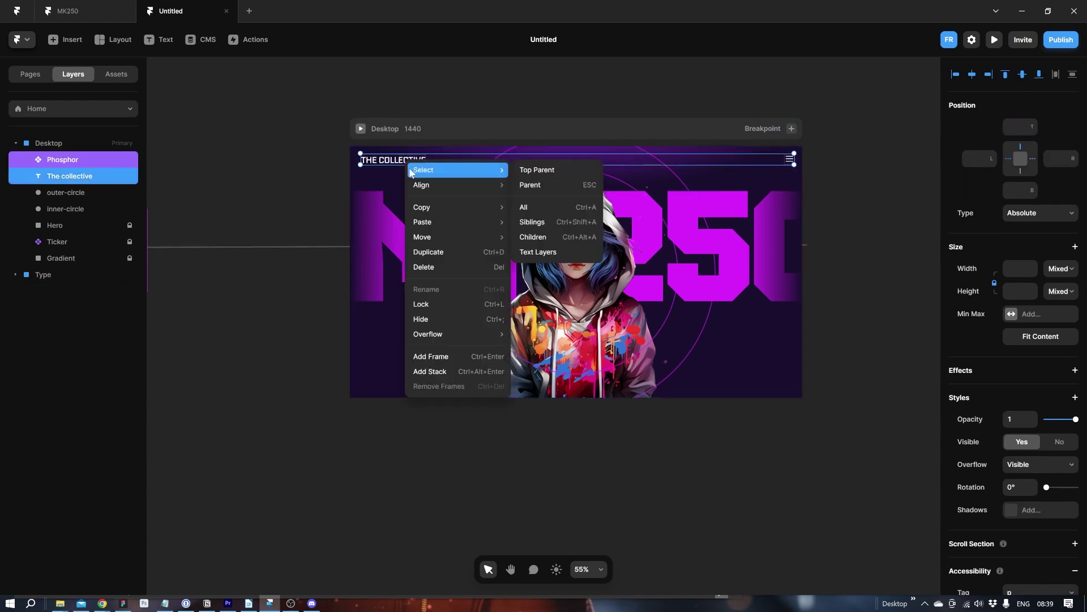
pyautogui.click(438, 370)
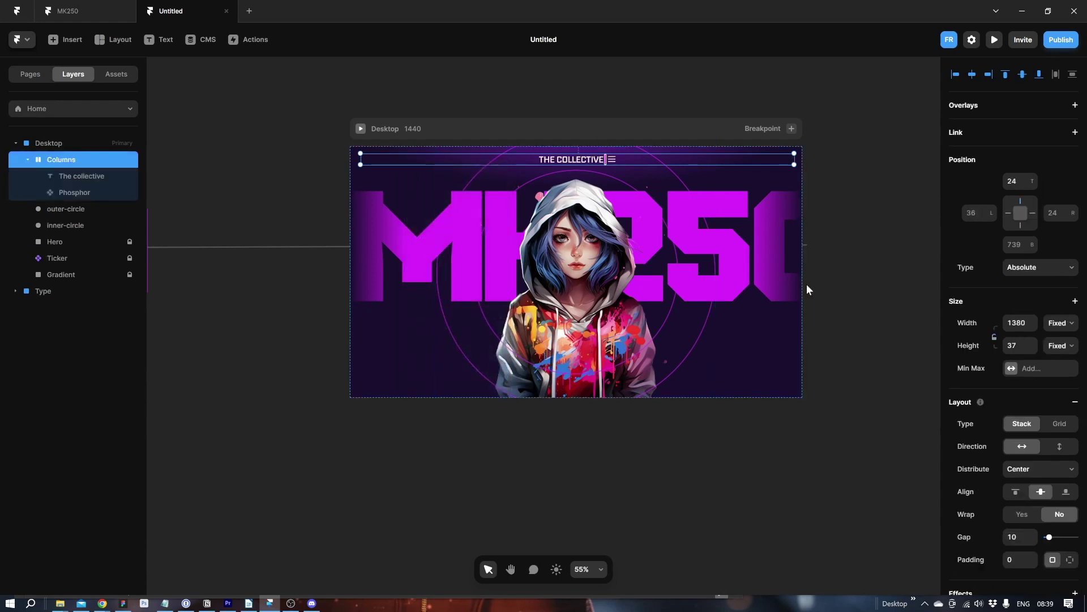
pyautogui.click(1026, 474)
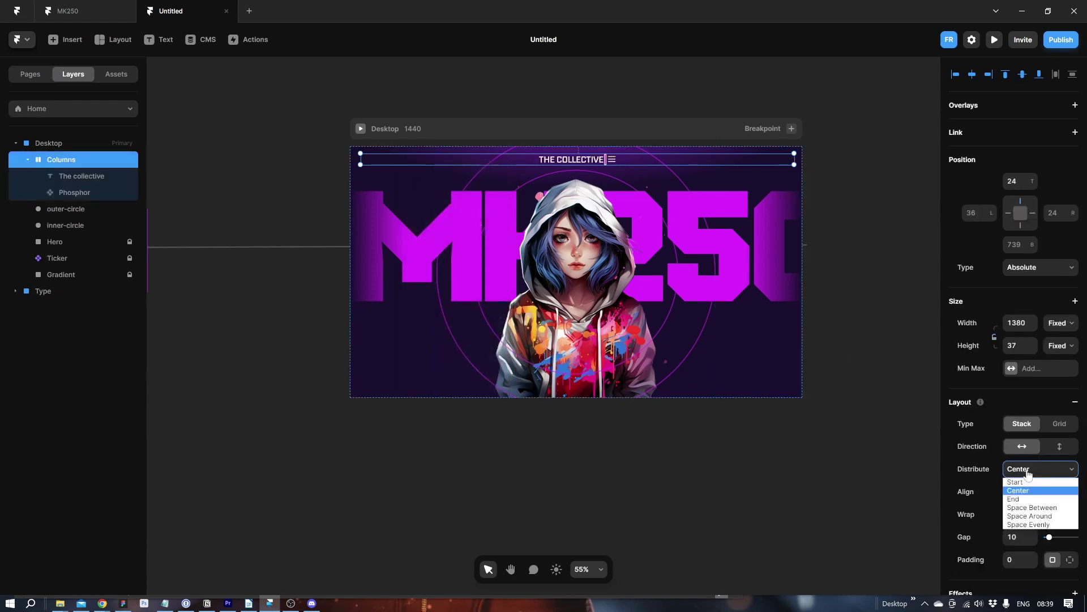
pyautogui.click(1032, 507)
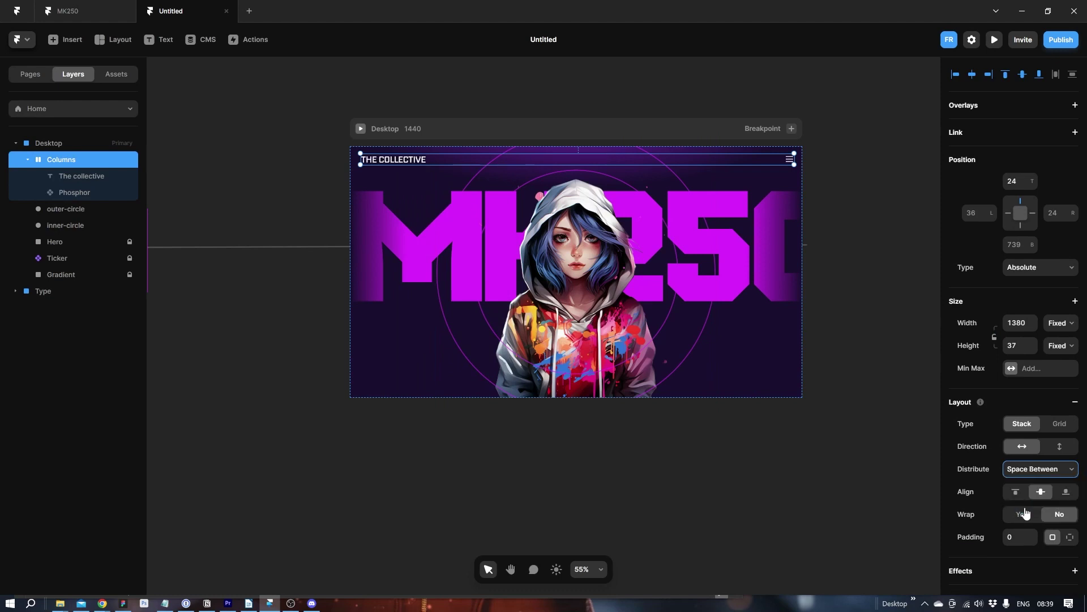
# - Move the outer-circle and inner-circle layers beneath the Hero layer
pyautogui.click(902, 329)
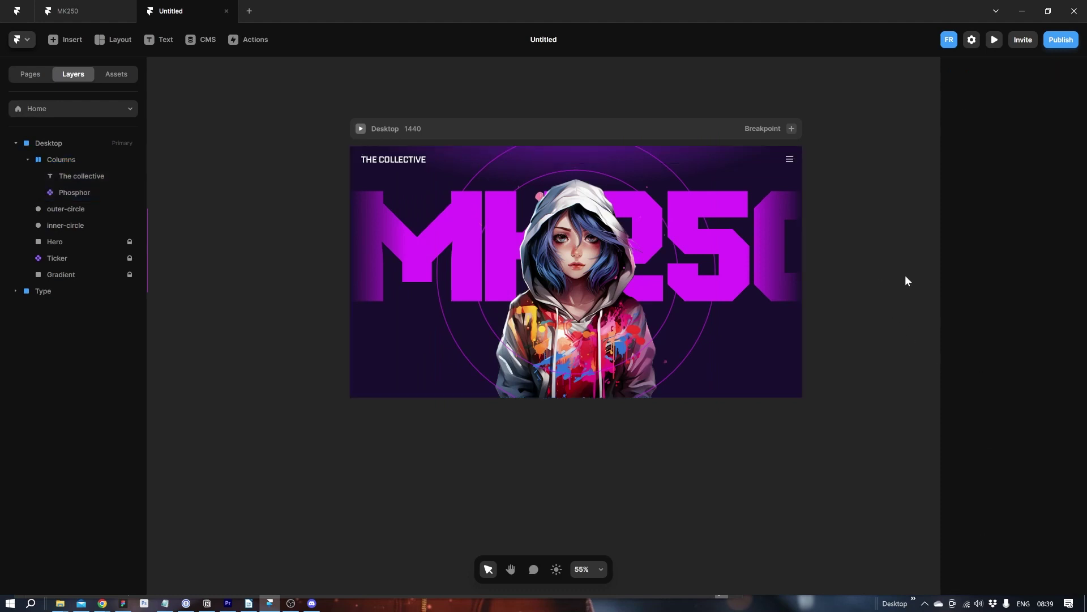
pyautogui.click(65, 209)
pyautogui.keyDown('shift'); pyautogui.click(65, 225); pyautogui.keyUp('shift')
pyautogui.moveTo(65, 224); pyautogui.dragTo(60, 249)
# - In MK250, inspect the ボヨチ text's properties, then return to the Untitled project
pyautogui.click(97, 8)
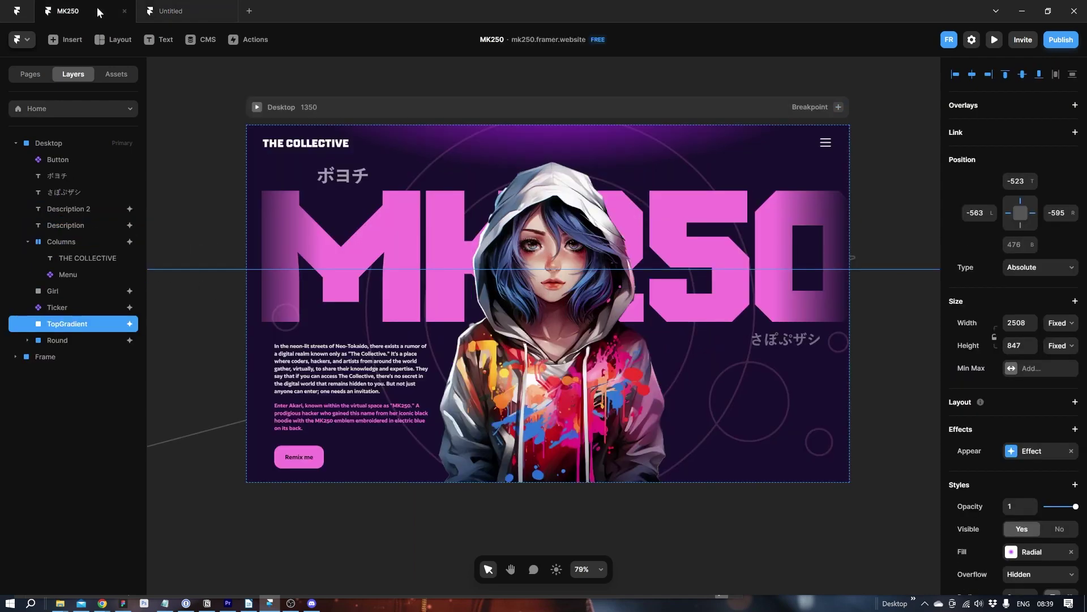
pyautogui.click(325, 173)
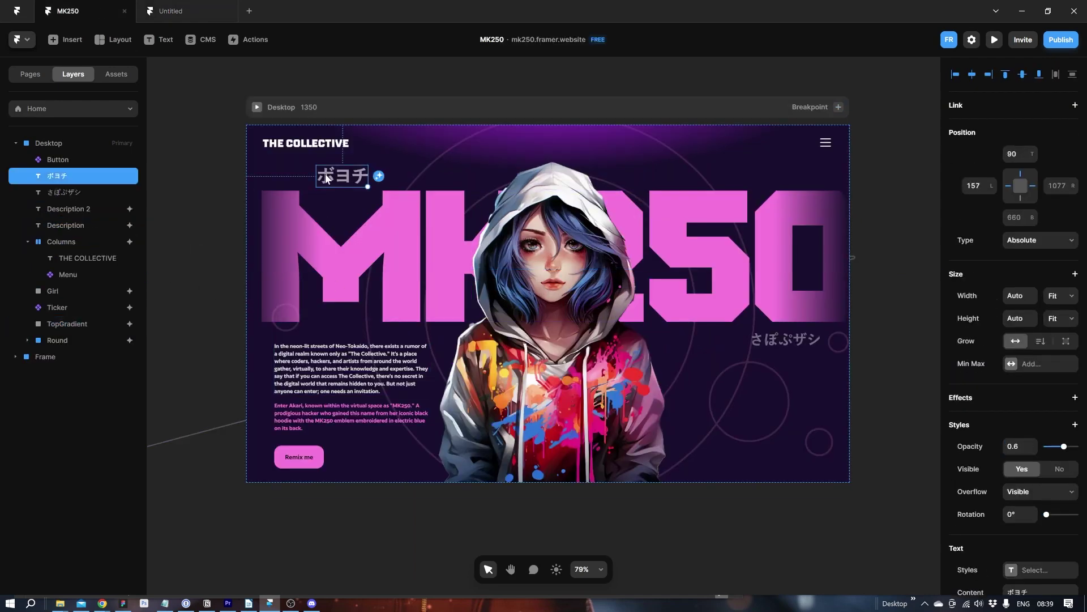
pyautogui.press('Tab')
pyautogui.click(338, 175)
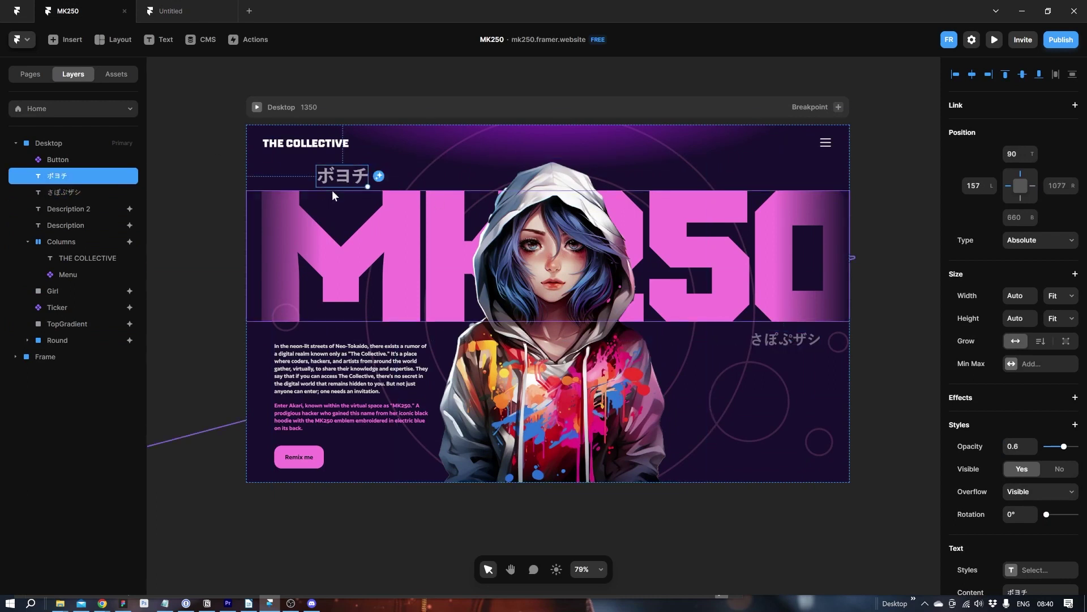
pyautogui.click(187, 11)
# - Copy the が character from SymbolCopy's Japanese symbols page and go back to Framer
pyautogui.hotkey('alt', 'Tab')
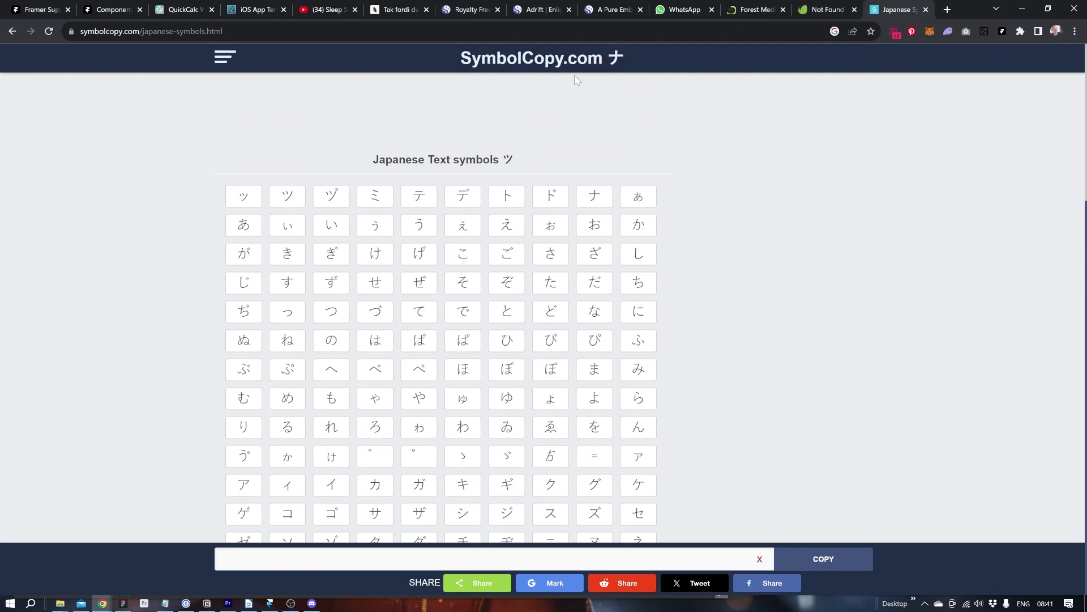
pyautogui.scroll(-7, 402, 430)
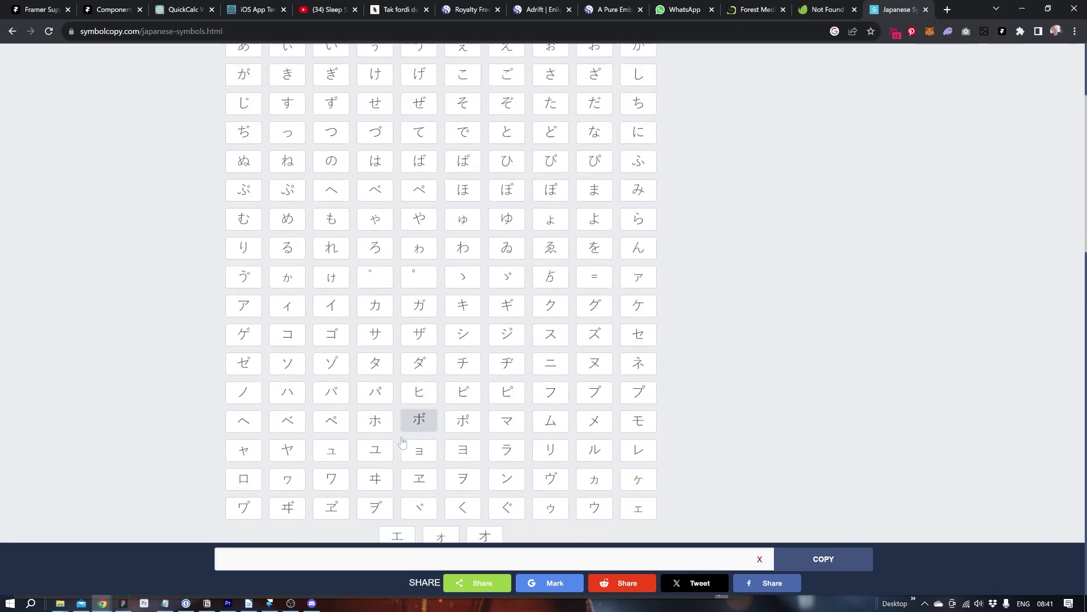
pyautogui.scroll(7, 402, 441)
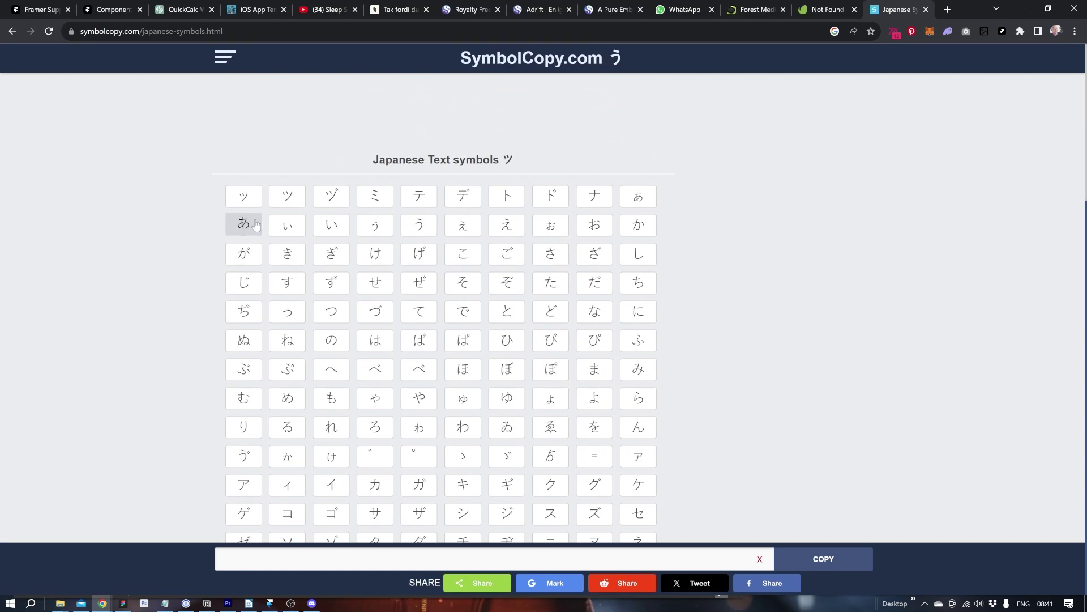
pyautogui.click(244, 253)
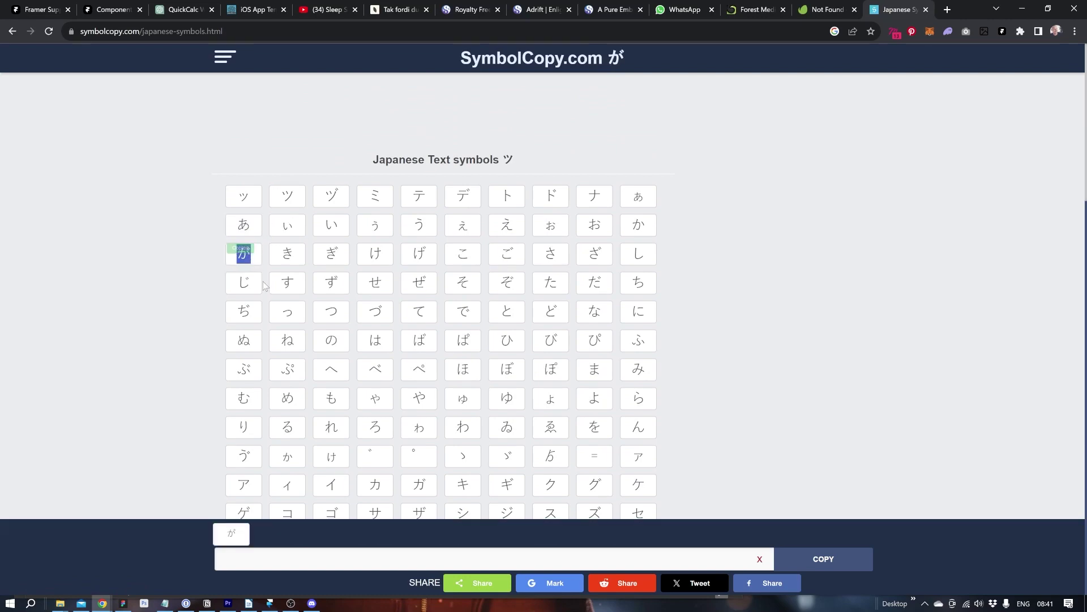
pyautogui.hotkey('alt', 'Tab')
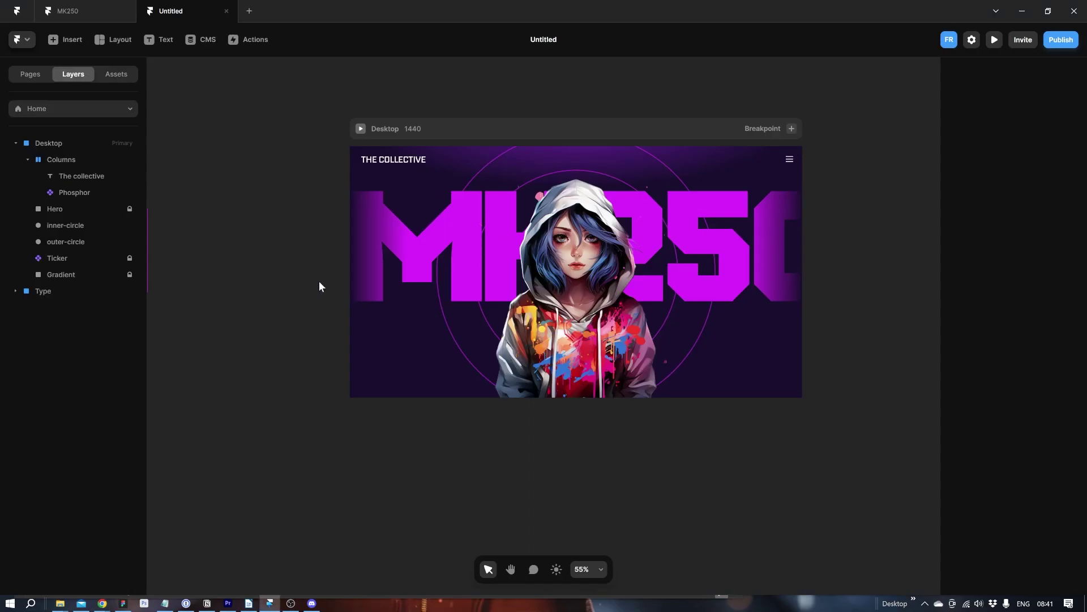
# - Add a text layer containing the pasted が at size 48
pyautogui.click(160, 40)
pyautogui.click(435, 451)
pyautogui.hotkey('ctrl', 'v')
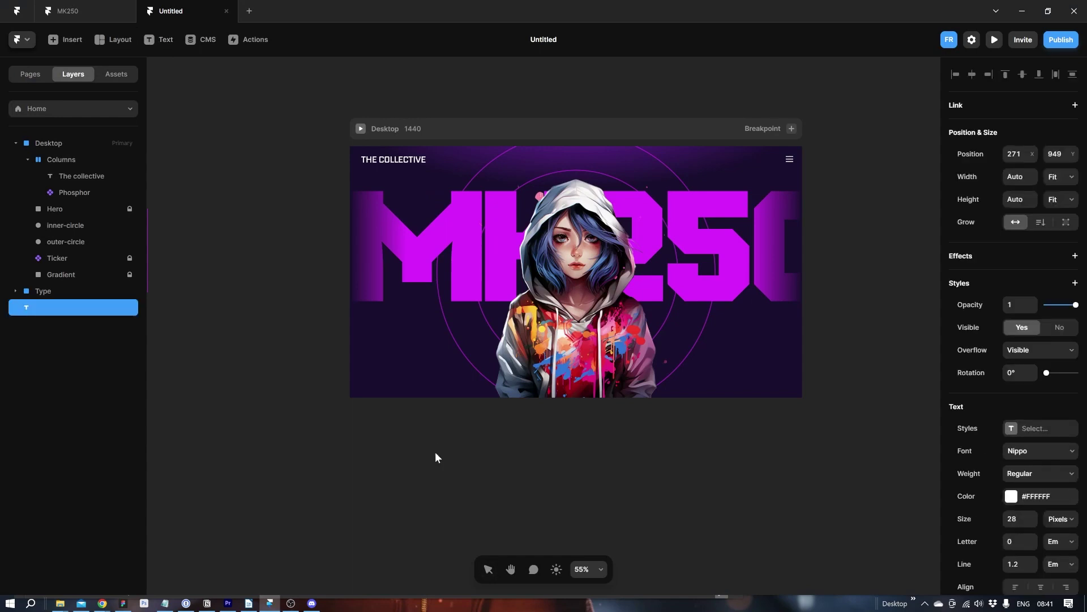
pyautogui.press('Escape')
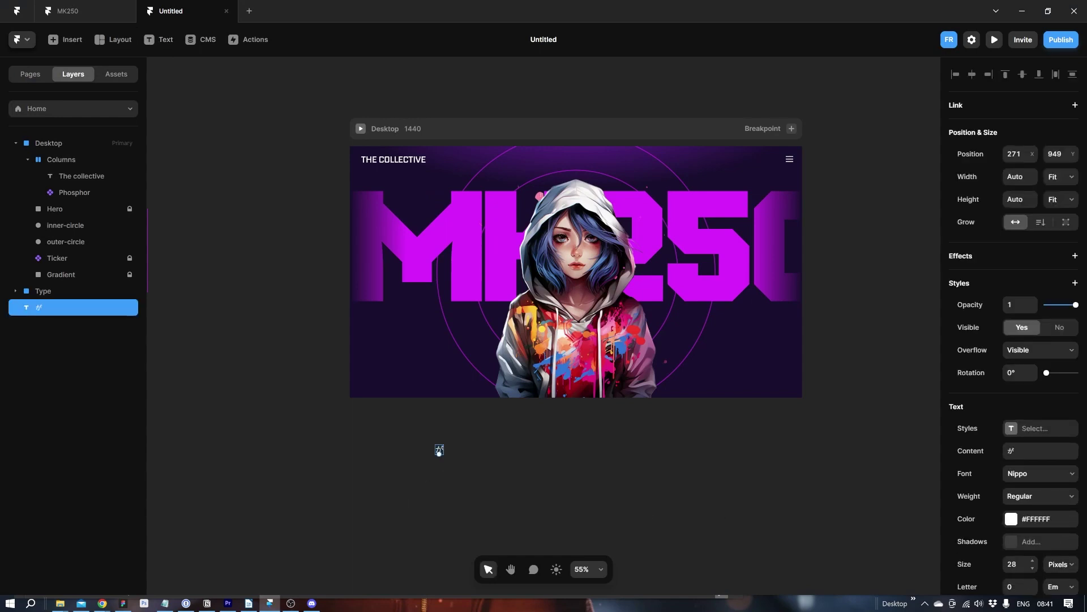
pyautogui.click(1013, 564)
pyautogui.write('48')
# - Extend the text to がほチ with ほ and チ copied from SymbolCopy
pyautogui.scroll(5, 504, 477)
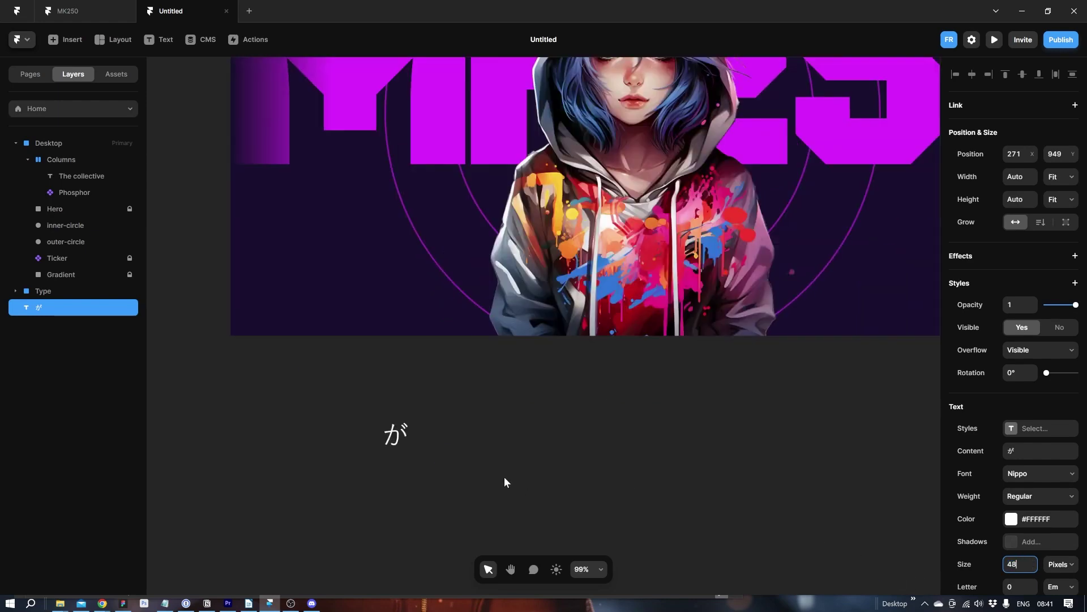
pyautogui.hotkey('alt', 'Tab')
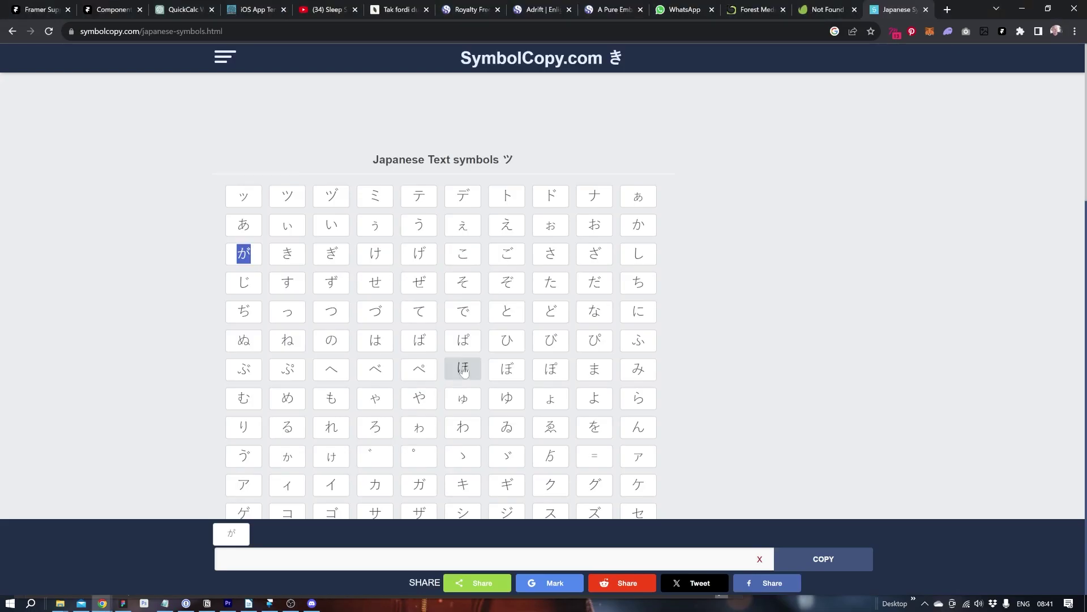
pyautogui.click(472, 371)
pyautogui.hotkey('alt', 'Tab')
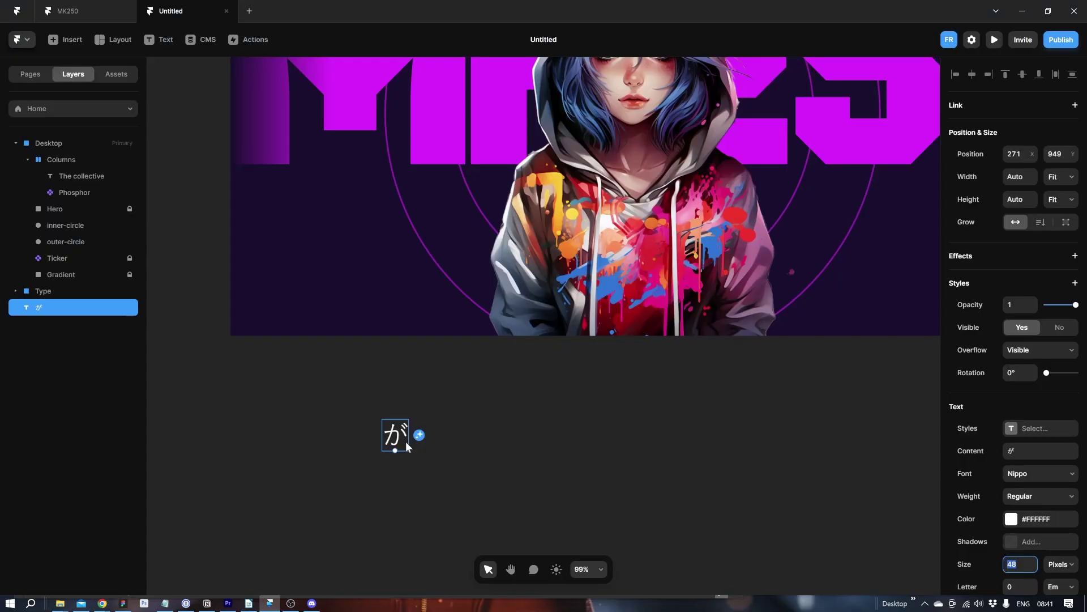
pyautogui.doubleClick(404, 441)
pyautogui.hotkey('ctrl', 'v')
pyautogui.hotkey('alt', 'Tab')
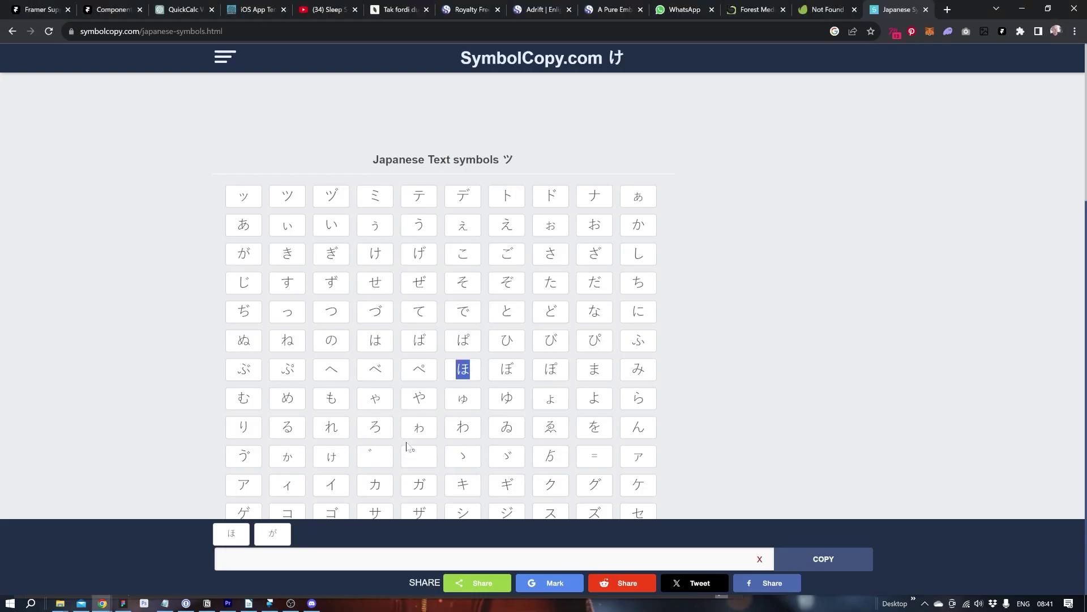
pyautogui.scroll(-3, 545, 434)
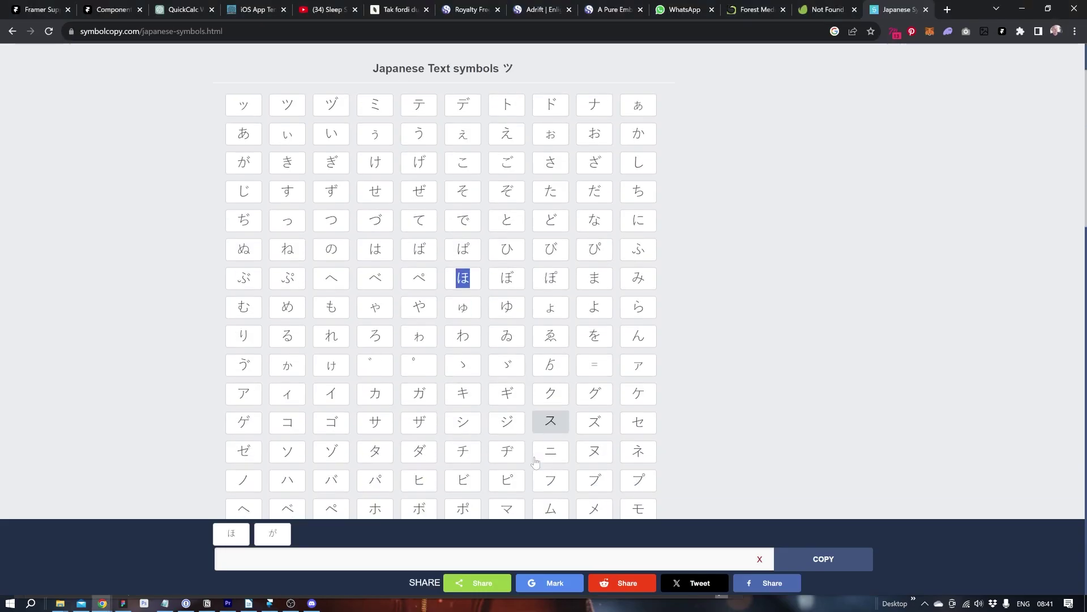
pyautogui.click(463, 372)
pyautogui.hotkey('alt', 'Tab')
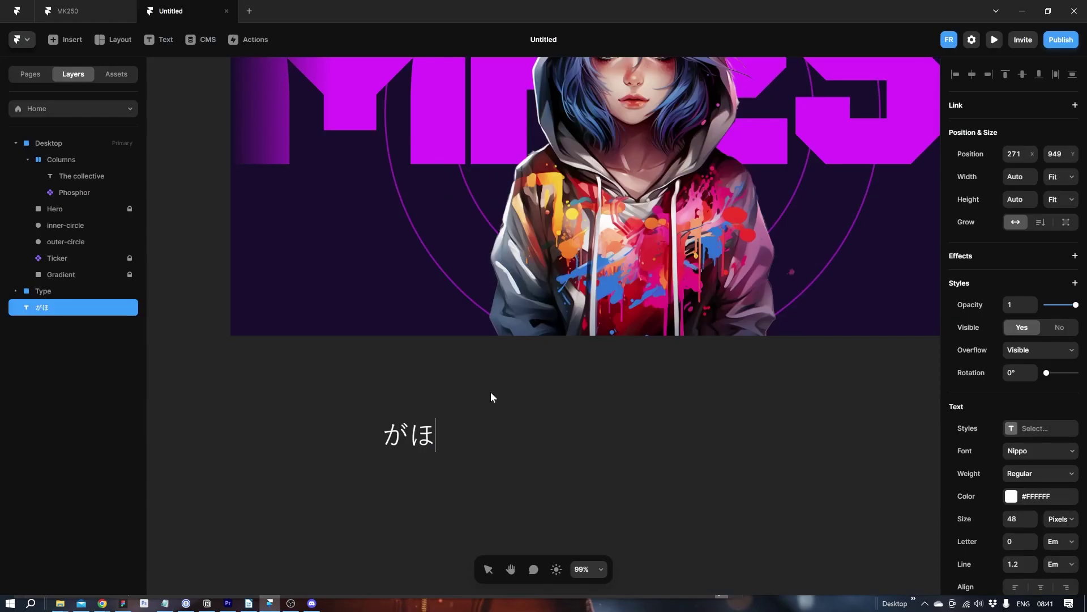
pyautogui.hotkey('ctrl', 'v')
pyautogui.press('Escape')
# - Move がほチ to the hero's top-left, colour it #C2C2C2, and start a new colour style
pyautogui.scroll(-5, 325, 405)
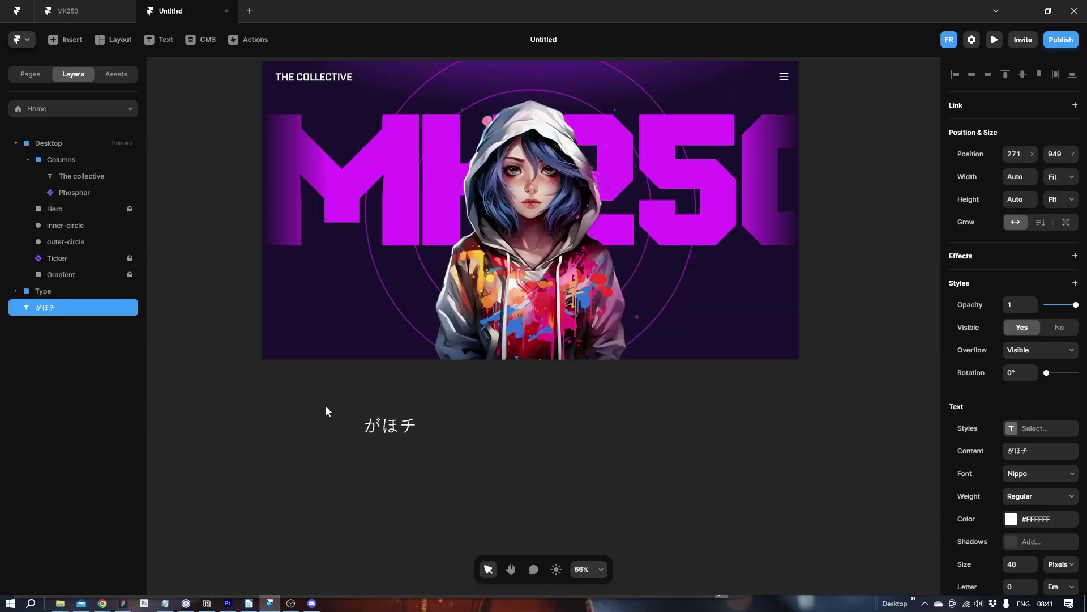
pyautogui.moveTo(409, 468); pyautogui.dragTo(376, 252)
pyautogui.click(1014, 447)
pyautogui.scroll(-3, 990, 453)
pyautogui.click(1009, 492)
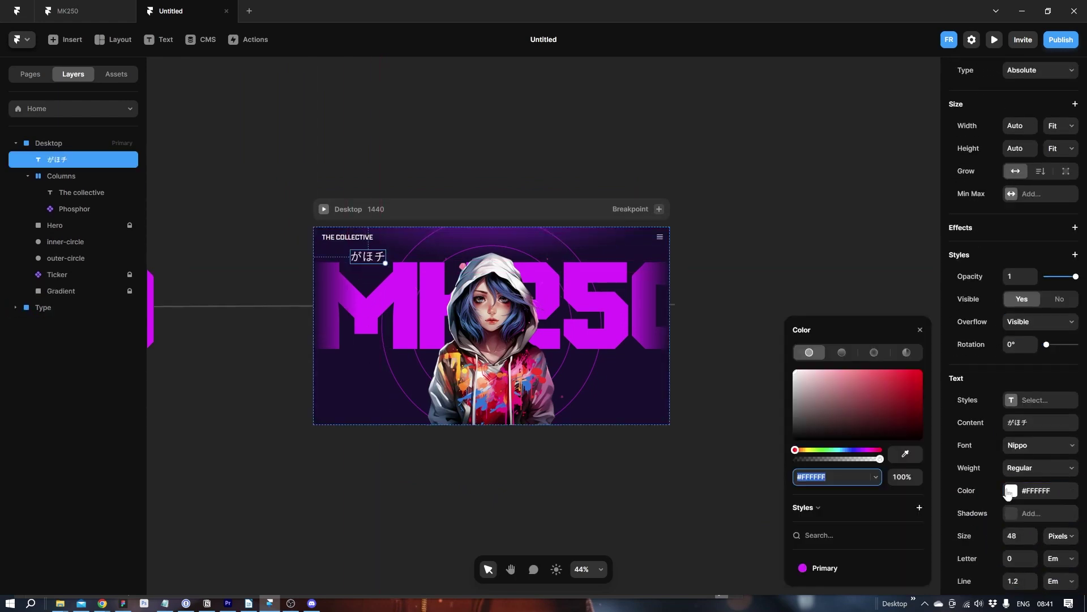
pyautogui.moveTo(838, 431); pyautogui.dragTo(777, 386)
pyautogui.click(920, 508)
# - Name the colour style Grey and duplicate がほチ to the hero's lower right
pyautogui.write('Grey')
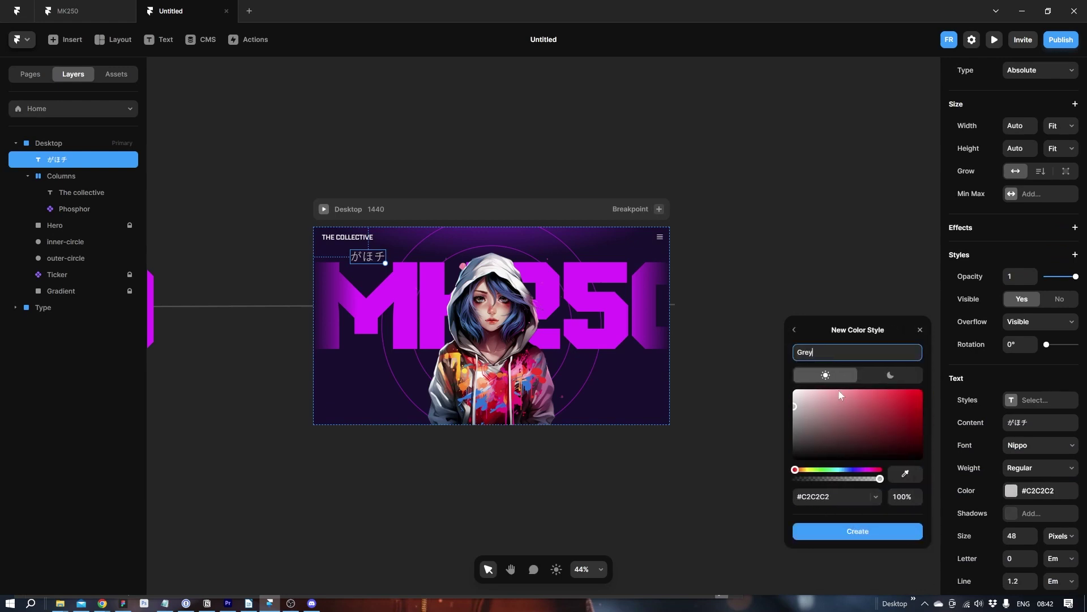
pyautogui.moveTo(369, 257); pyautogui.dragTo(614, 359)
pyautogui.hotkey('alt', 'Tab')
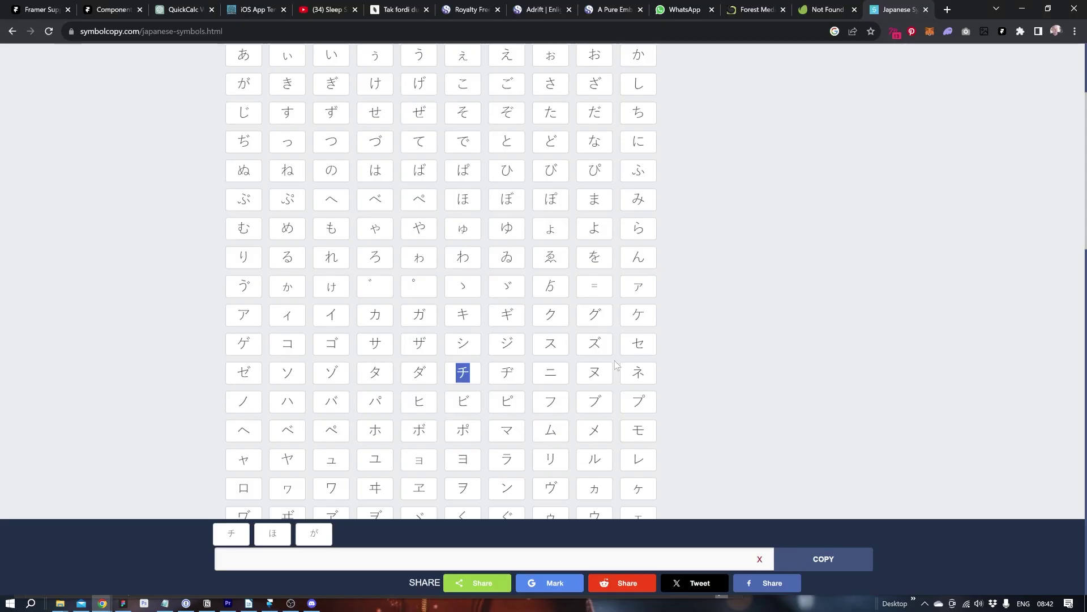
pyautogui.hotkey('alt', 'Tab')
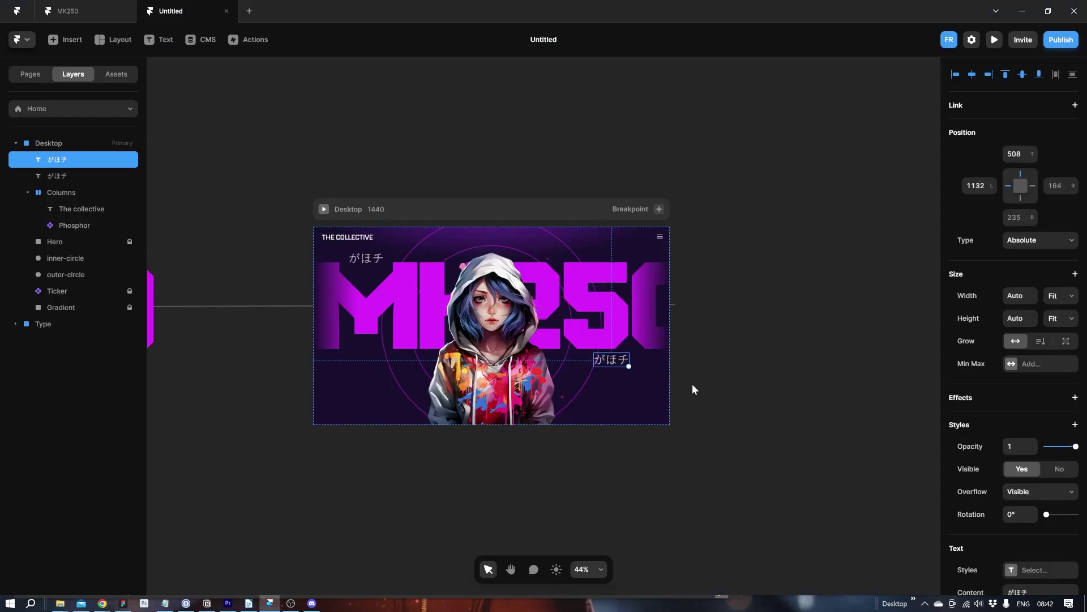
pyautogui.doubleClick(615, 362)
pyautogui.hotkey('ctrl', 'a')
# - Replace the copy's text with ばろツ from SymbolCopy and nudge it into place
pyautogui.hotkey('alt', 'Tab')
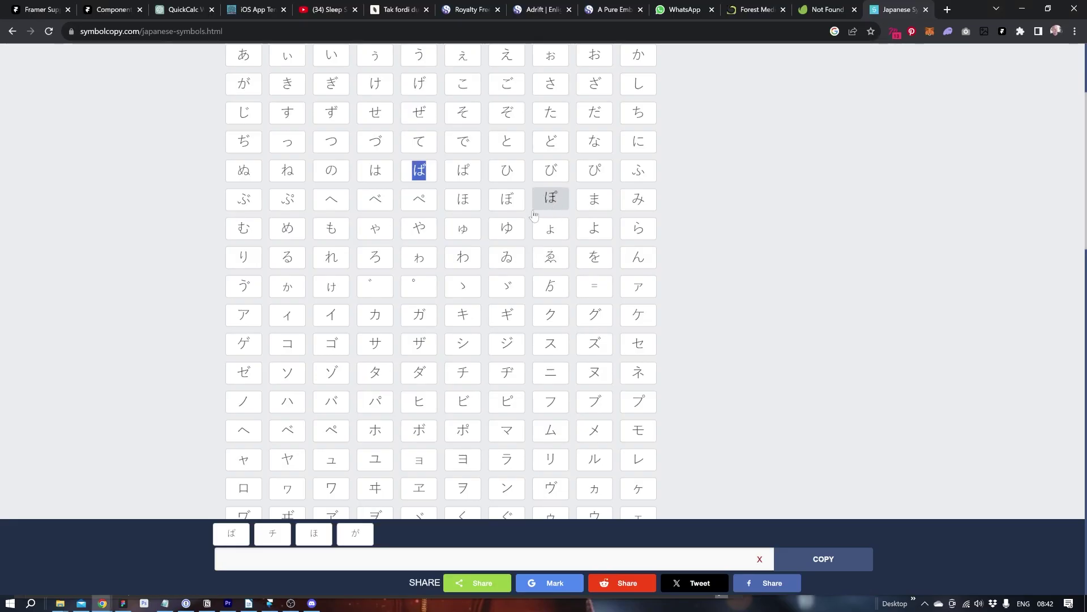
pyautogui.click(375, 257)
pyautogui.hotkey('alt', 'Tab')
pyautogui.hotkey('ctrl', 'v')
pyautogui.hotkey('alt', 'Tab')
pyautogui.scroll(3, 296, 240)
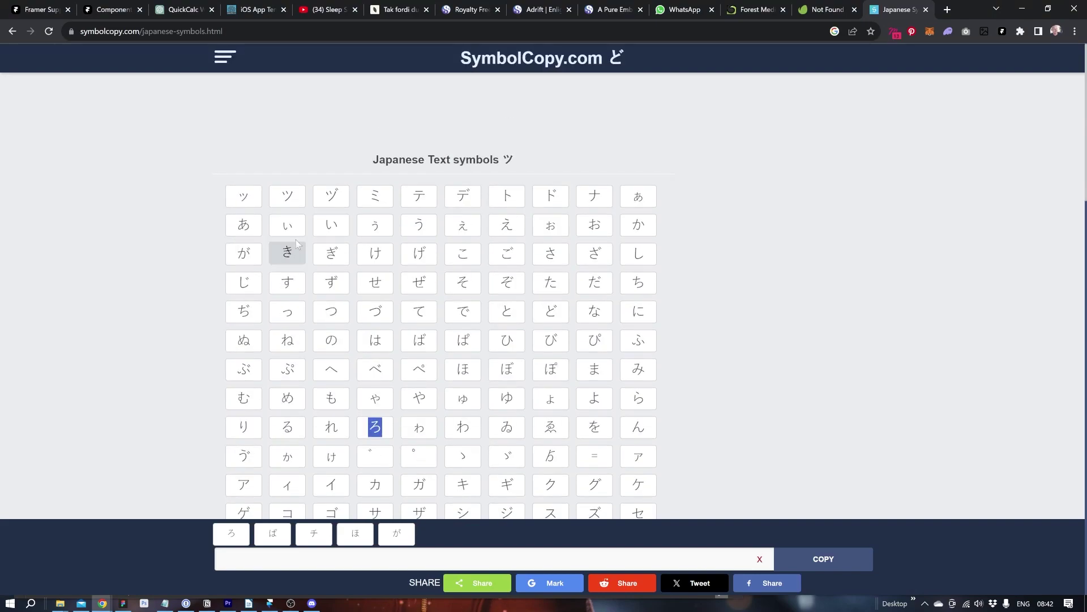
pyautogui.click(288, 196)
pyautogui.hotkey('alt', 'Tab')
pyautogui.hotkey('ctrl', 'v')
pyautogui.moveTo(611, 359); pyautogui.dragTo(597, 359)
# - Preview the 1440×800 hero twice, showing MK250 between the がほチ and ばろツ captions
pyautogui.click(702, 353)
pyautogui.hotkey('shift', '1')
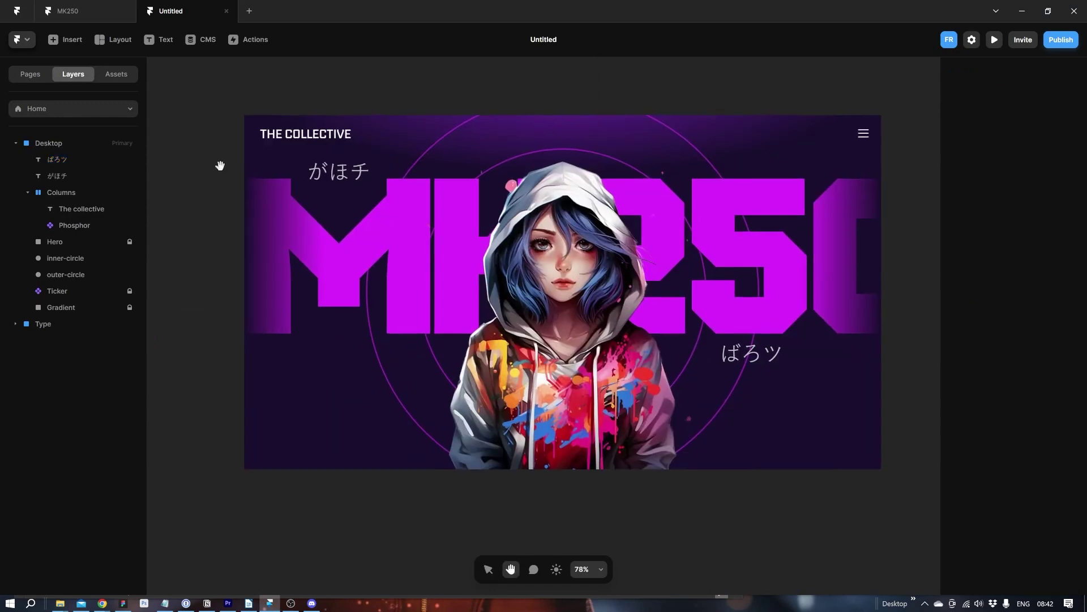
pyautogui.hotkey('ctrl', 'p')
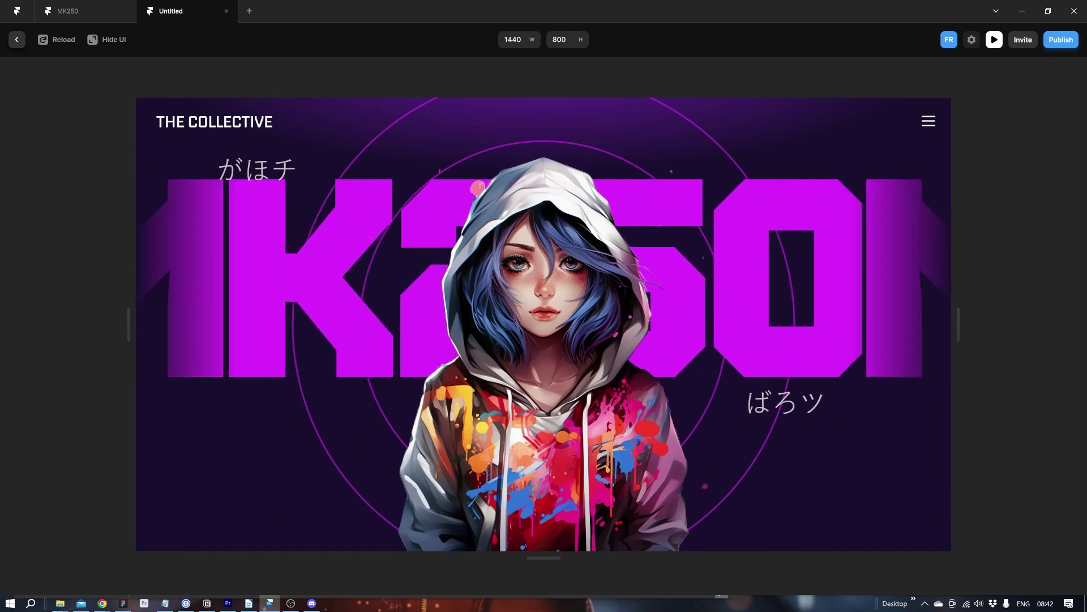
pyautogui.click(16, 39)
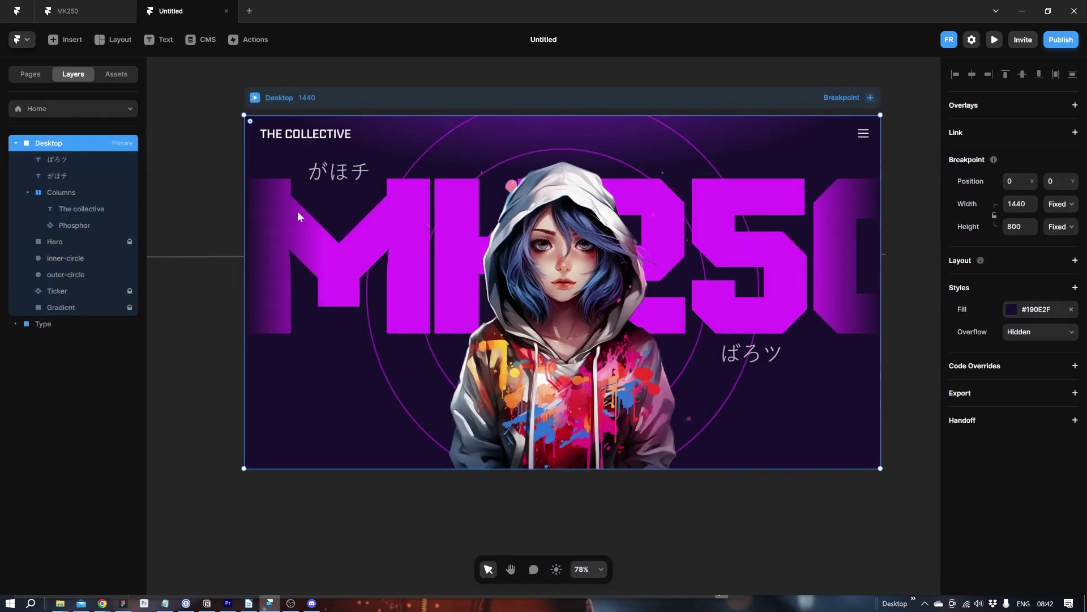
pyautogui.click(324, 172)
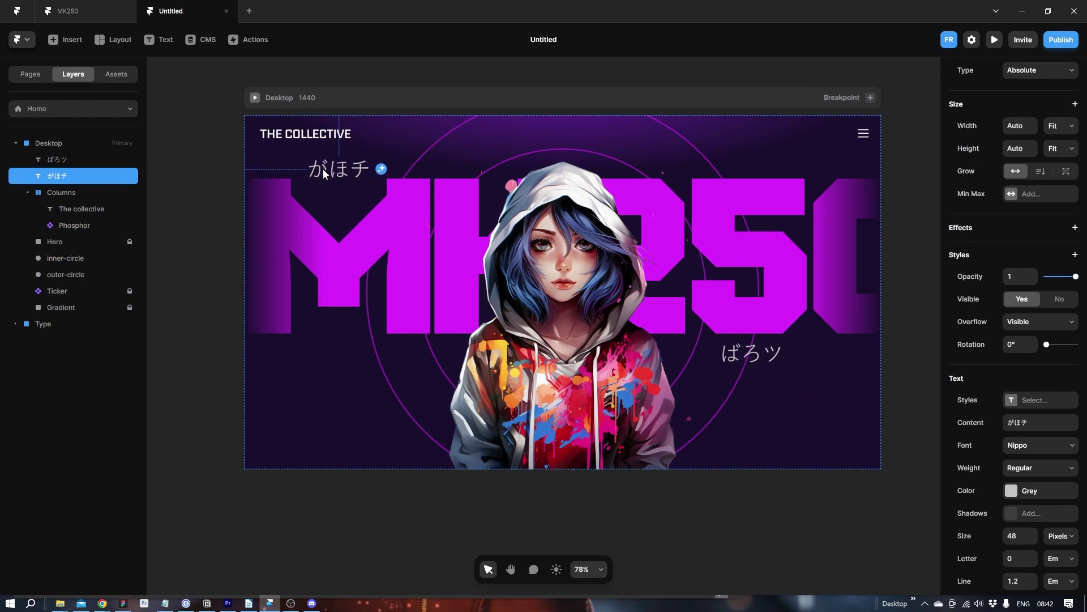
pyautogui.click(255, 98)
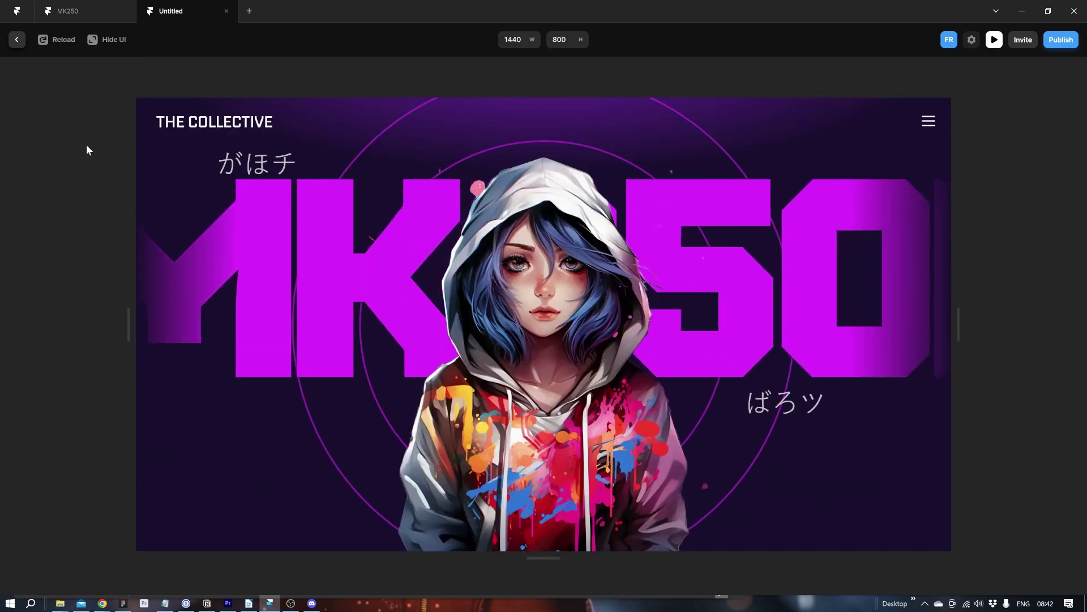
# - Copy MK250's 'In the neon-lit streets of Neo-Tokaido…' paragraph and paste it into Untitled
pyautogui.click(16, 39)
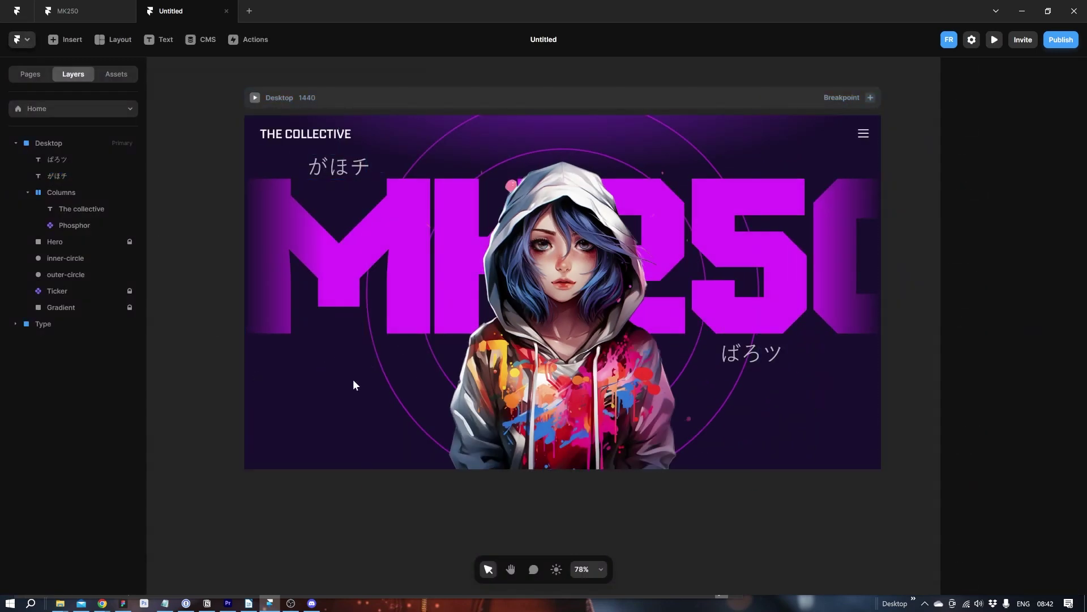
pyautogui.click(83, 12)
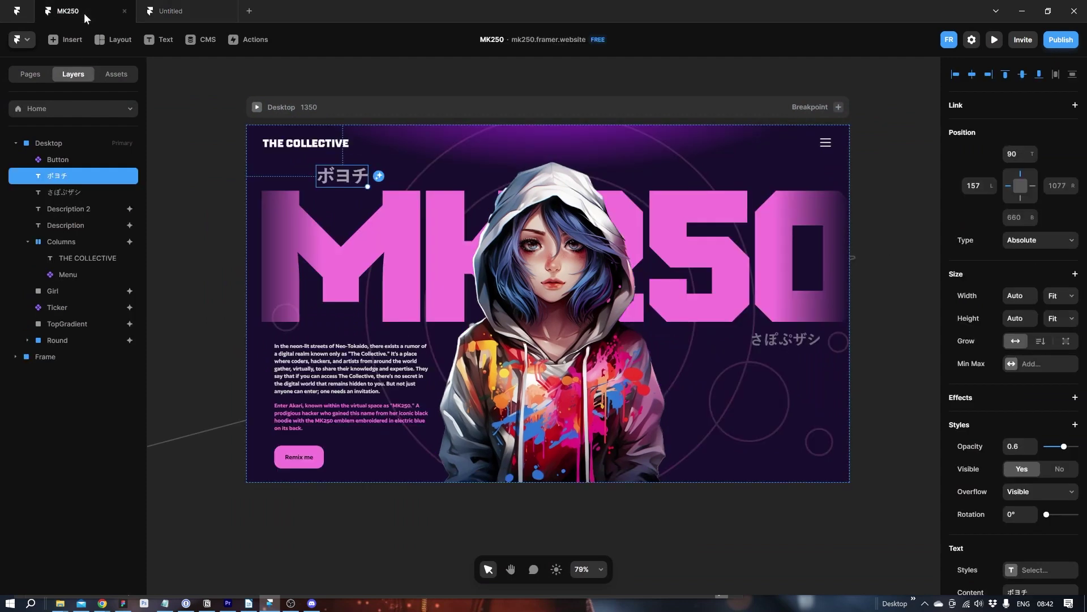
pyautogui.click(327, 387)
pyautogui.hotkey('ctrl', 'a')
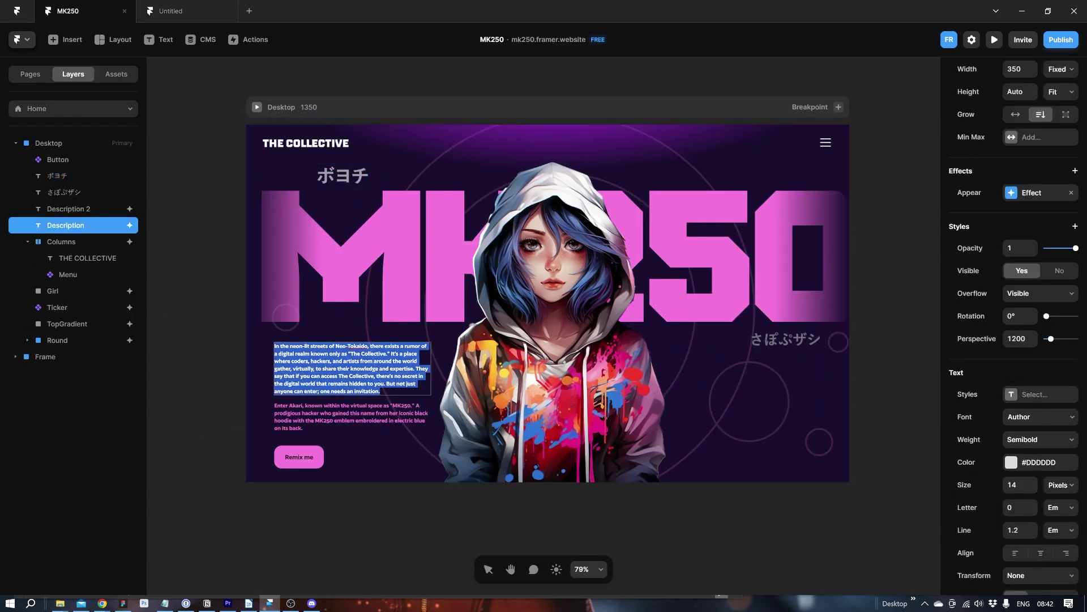
pyautogui.hotkey('ctrl', 'c')
pyautogui.hotkey('ctrl', 'Tab')
pyautogui.hotkey('ctrl', 'v')
# - Colour the pasted paragraph white #FFFFFF
pyautogui.click(1011, 474)
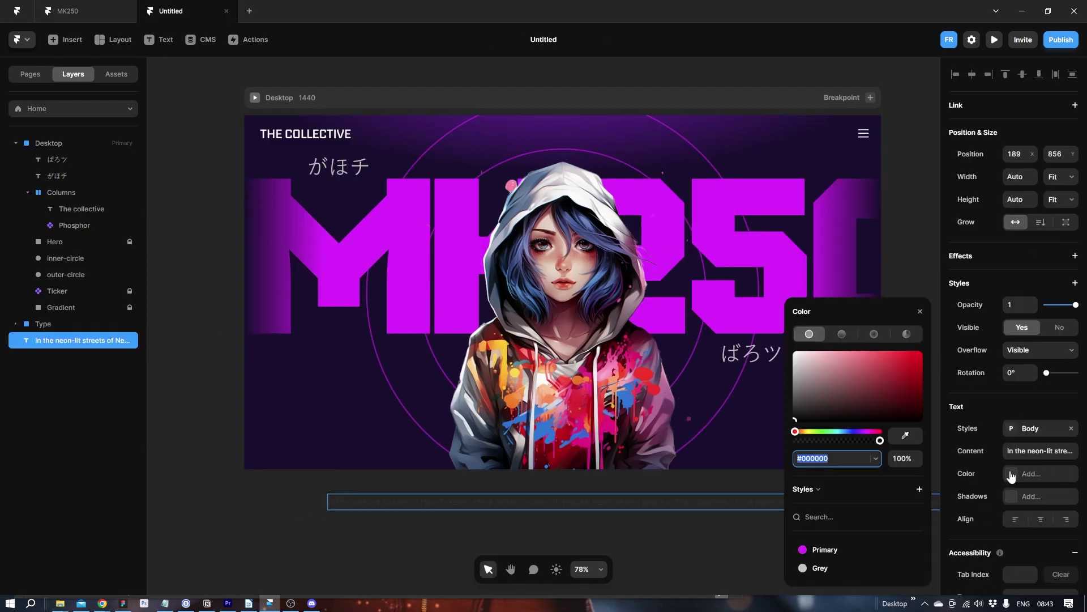
pyautogui.click(832, 375)
pyautogui.moveTo(828, 372); pyautogui.dragTo(793, 352)
pyautogui.click(919, 311)
pyautogui.scroll(-3, 971, 419)
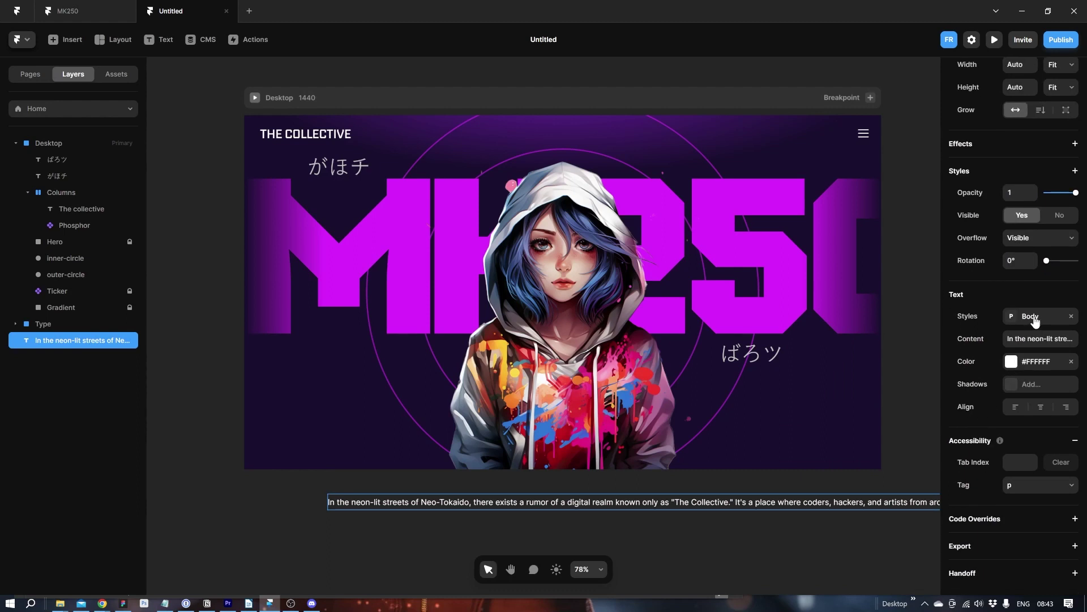
# - Detach the Body style and set the paragraph to Author, size 16, Medium weight
pyautogui.click(1070, 316)
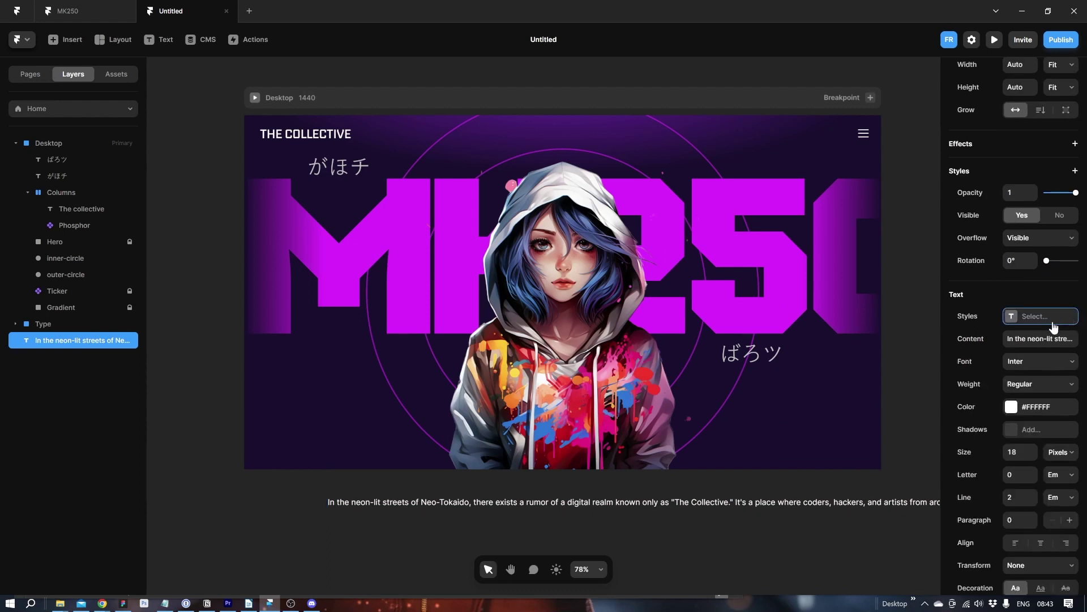
pyautogui.click(1028, 361)
pyautogui.write('autho')
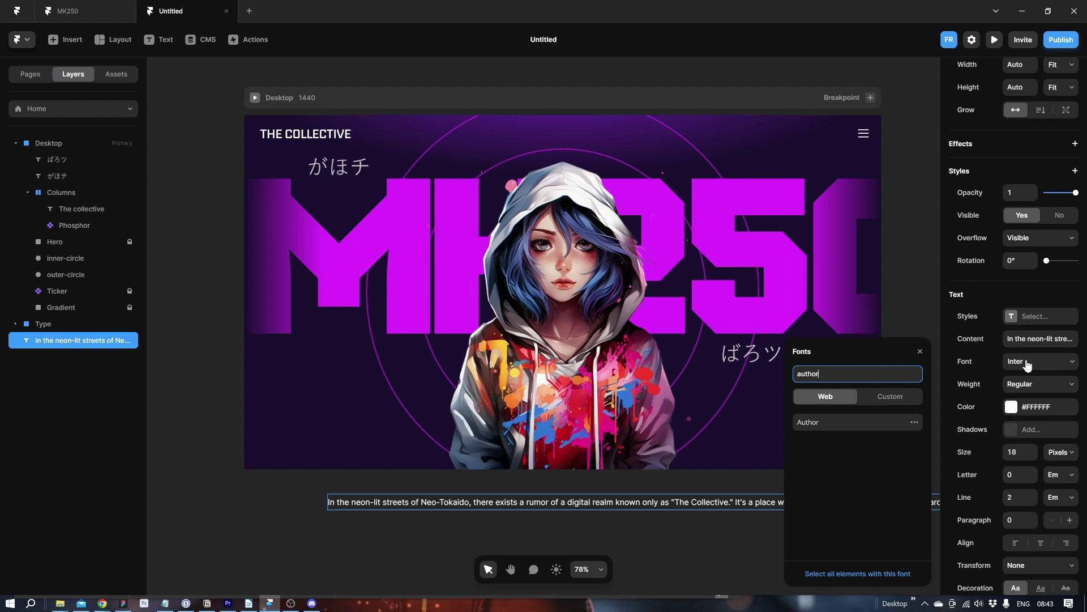
pyautogui.write('r')
pyautogui.press('Return')
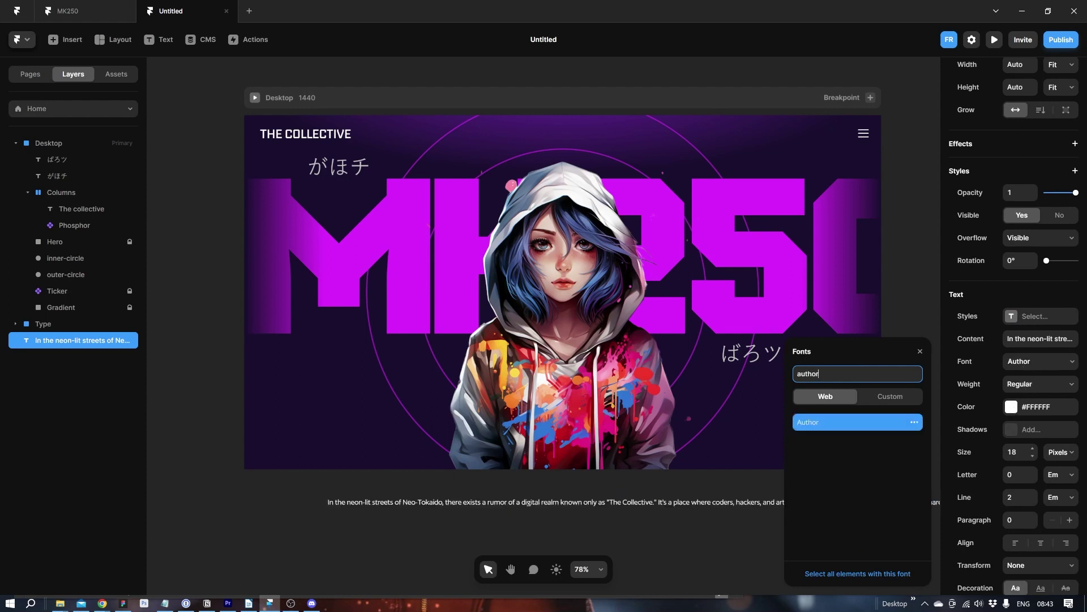
pyautogui.click(1014, 452)
pyautogui.write('16')
pyautogui.press('Return')
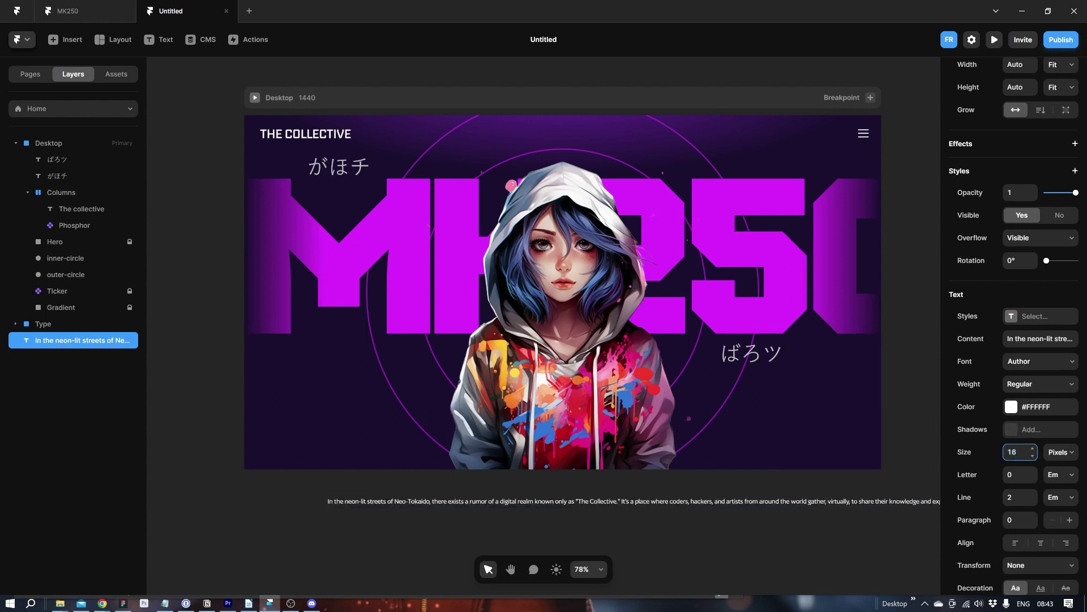
pyautogui.click(1040, 386)
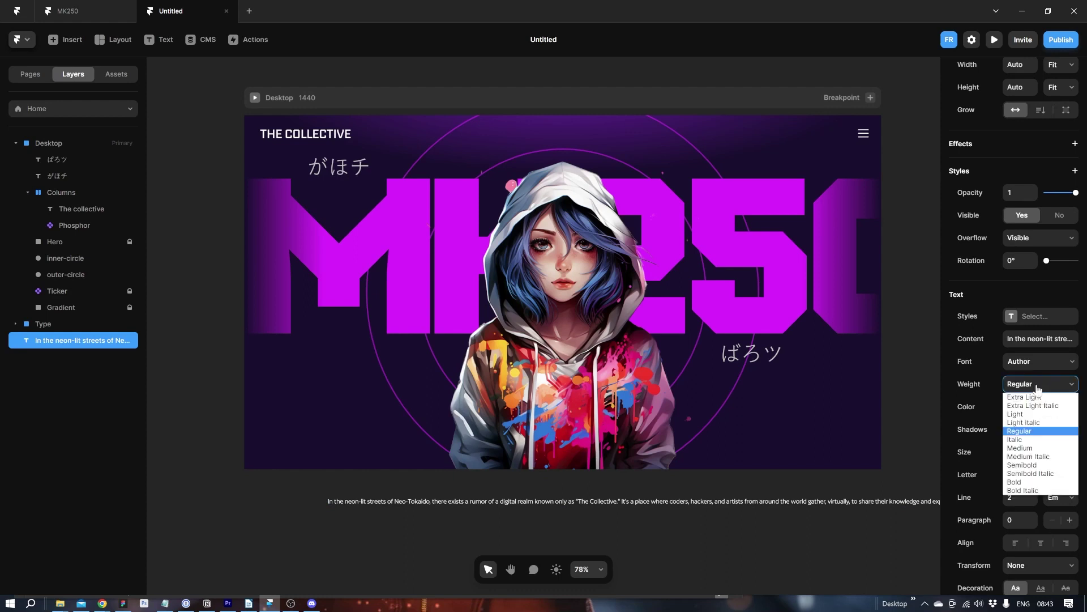
pyautogui.click(1028, 448)
# - Set the paragraph width to 600px and line height to 1.2
pyautogui.scroll(3, 1051, 170)
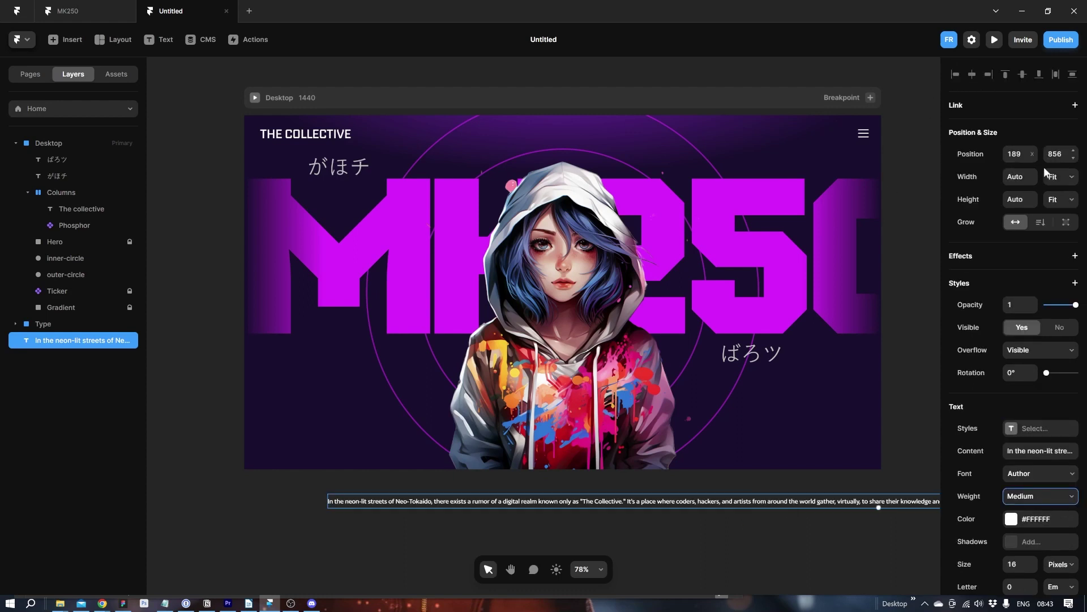
pyautogui.click(1020, 176)
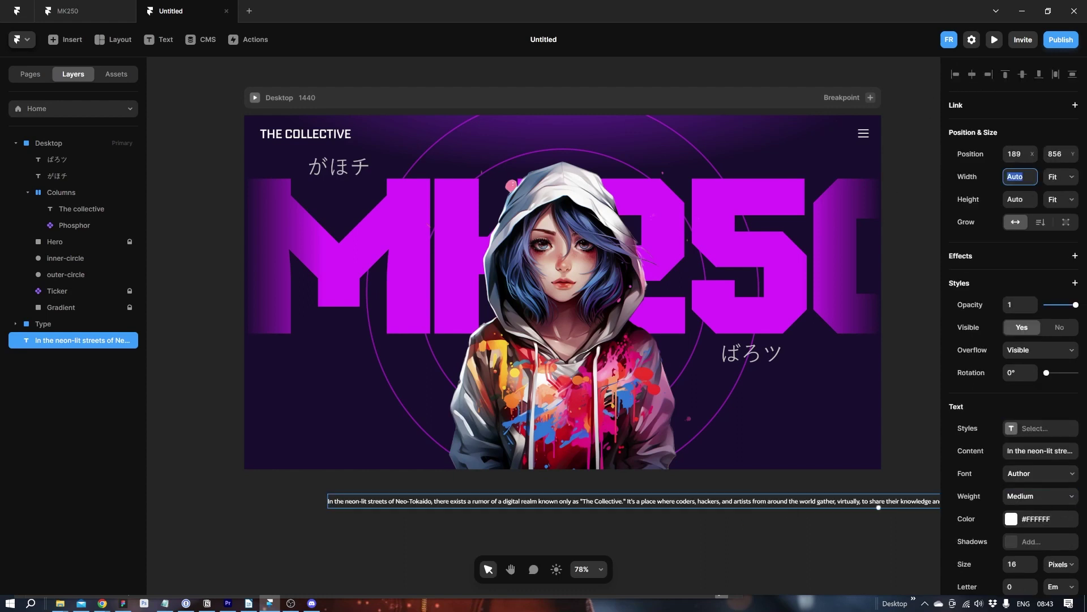
pyautogui.write('600px')
pyautogui.press('Return')
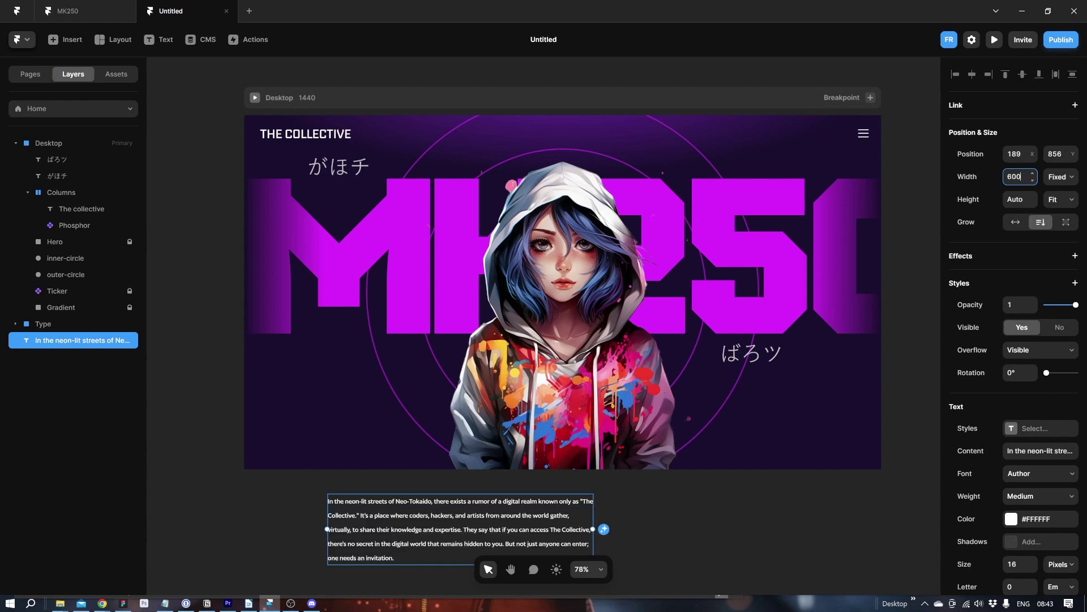
pyautogui.scroll(-4, 1017, 374)
pyautogui.click(1017, 383)
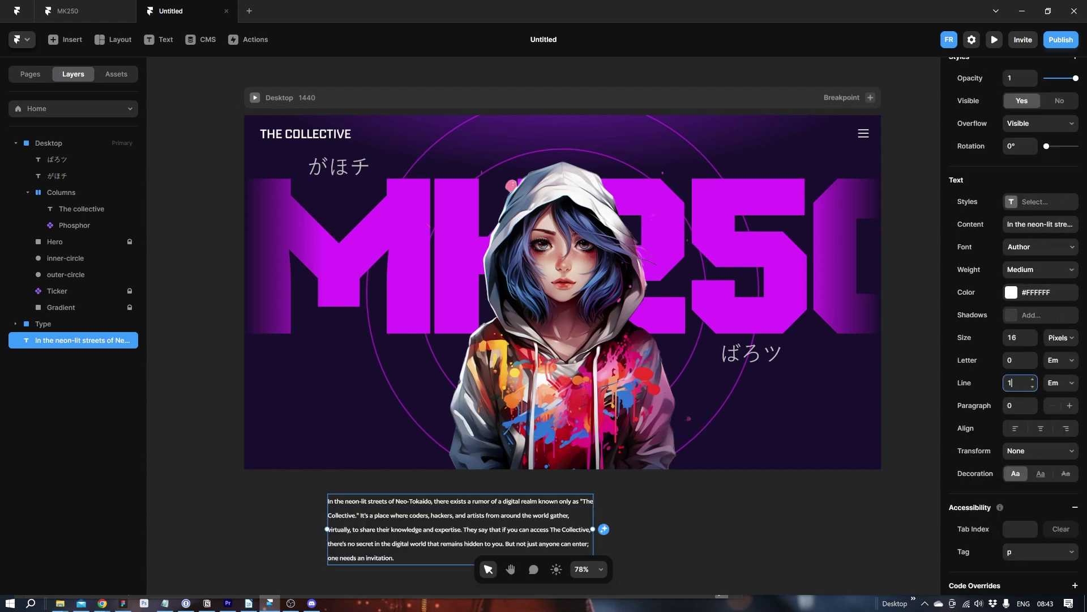
pyautogui.write(',2')
pyautogui.press('Return')
# - Place the paragraph at the hero's lower left, narrow it, and rename it Description 1
pyautogui.moveTo(387, 508); pyautogui.dragTo(333, 366)
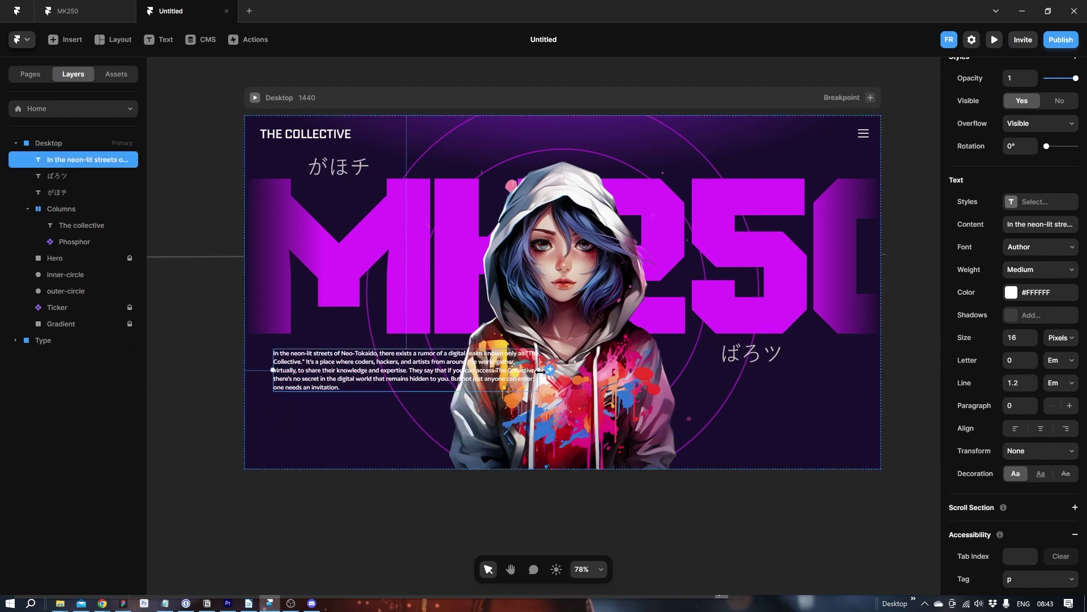
pyautogui.moveTo(541, 371); pyautogui.dragTo(444, 373)
pyautogui.write('Description 1')
pyautogui.press('Return')
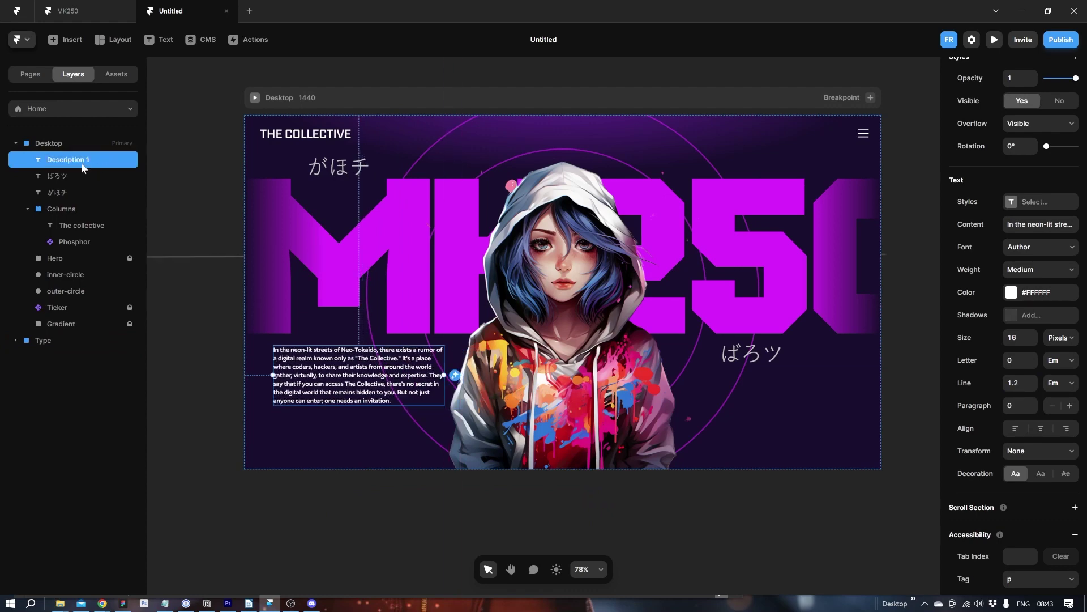
# - Duplicate Description 1 with MK250's second description text and position it just below
pyautogui.click(110, 14)
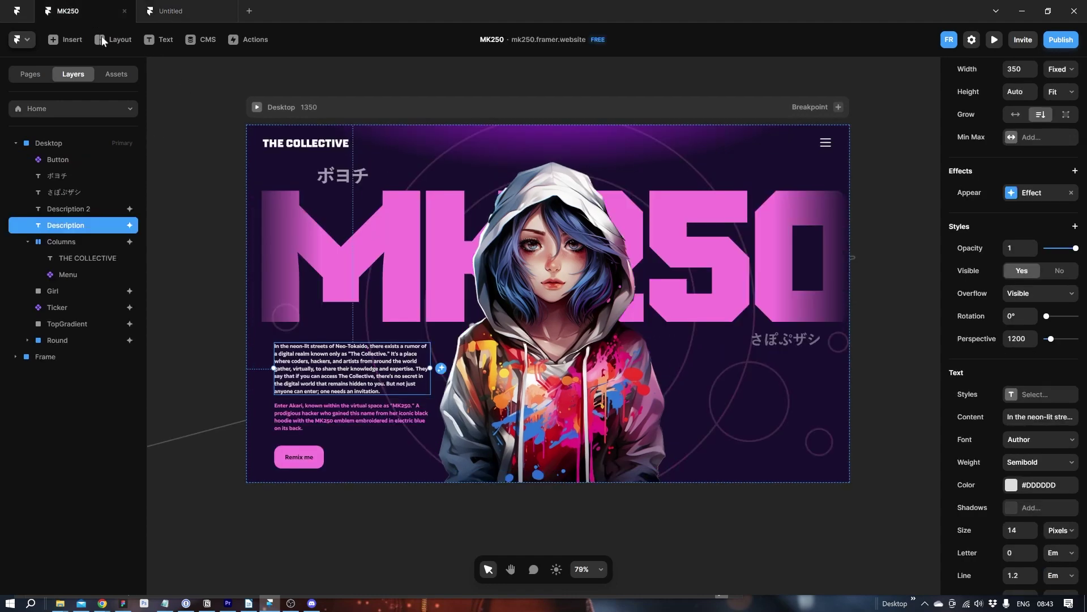
pyautogui.doubleClick(292, 408)
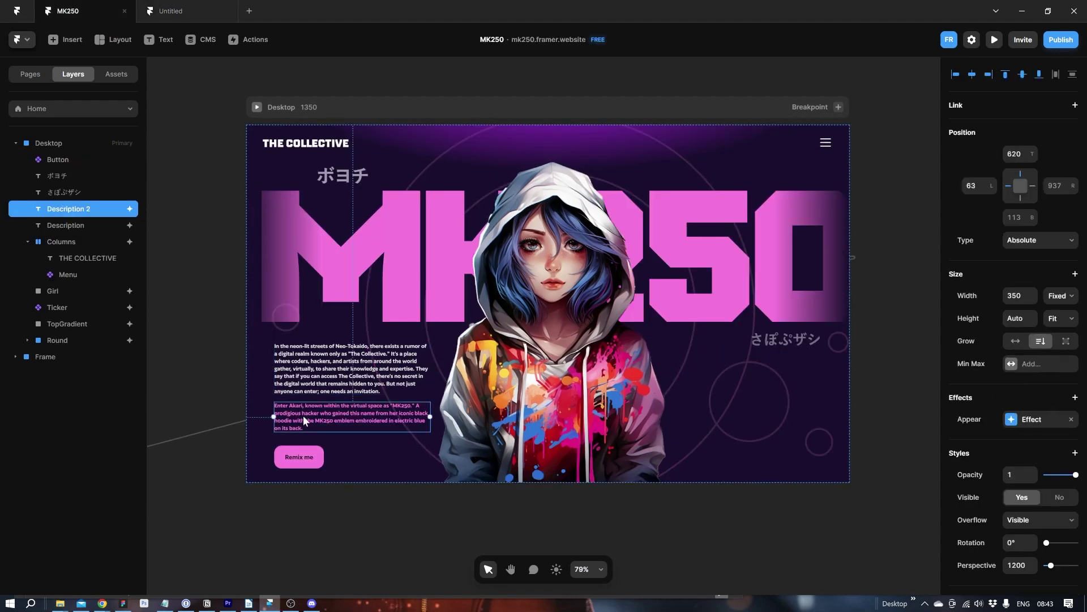
pyautogui.click(186, 18)
pyautogui.click(205, 260)
pyautogui.scroll(-3, 351, 425)
pyautogui.click(381, 273)
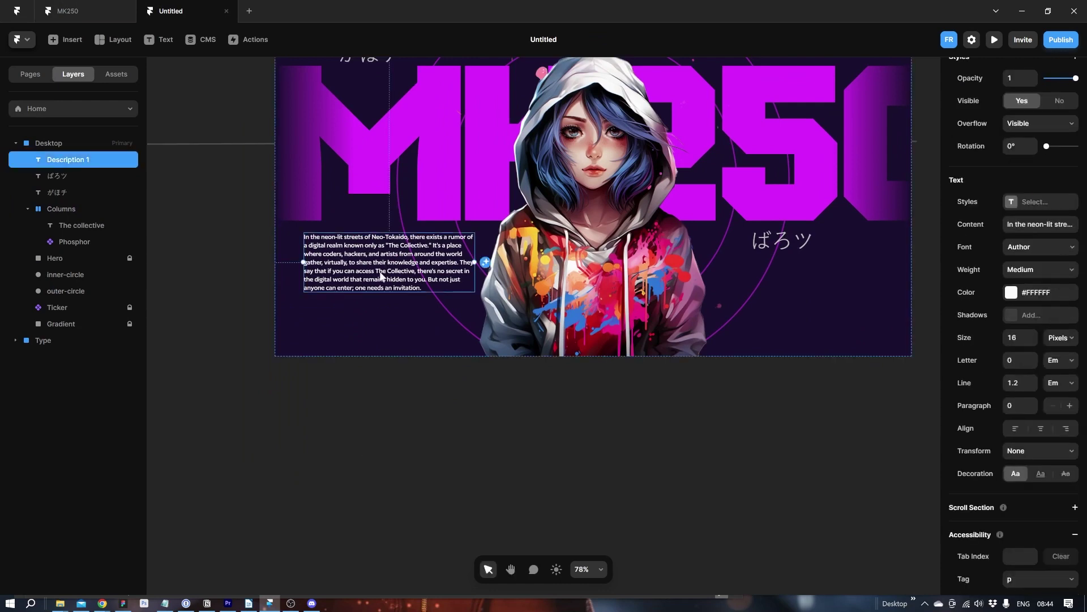
pyautogui.hotkey('ctrl', 'v')
pyautogui.doubleClick(382, 334)
pyautogui.hotkey('ctrl', 'v')
pyautogui.moveTo(356, 339); pyautogui.dragTo(361, 329)
# - Colour the new paragraph with the Primary magenta style #E500FF
pyautogui.scroll(-2, 989, 498)
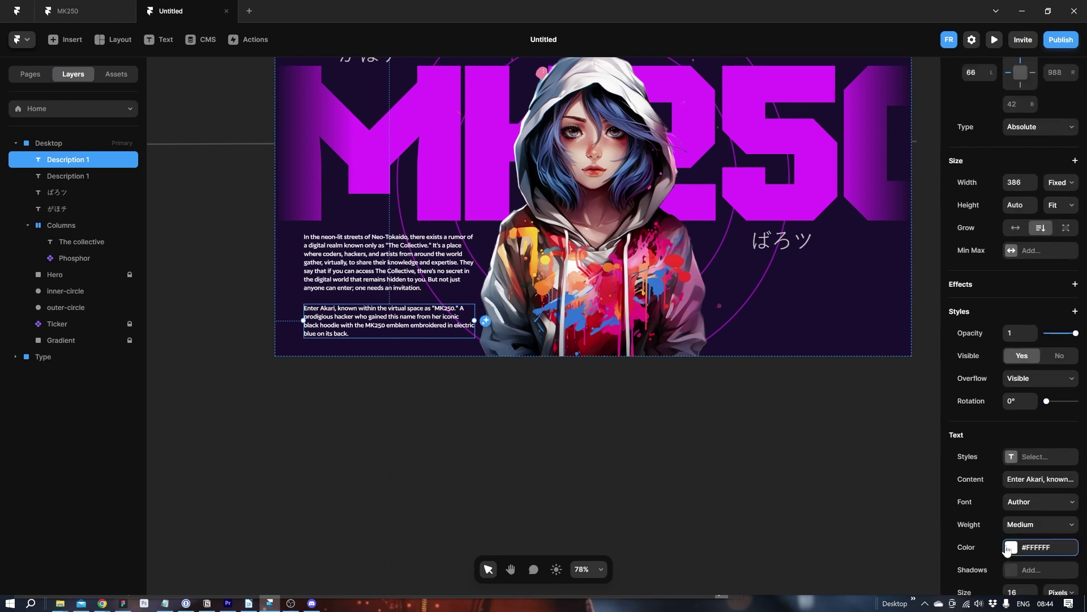
pyautogui.click(1008, 547)
pyautogui.click(804, 551)
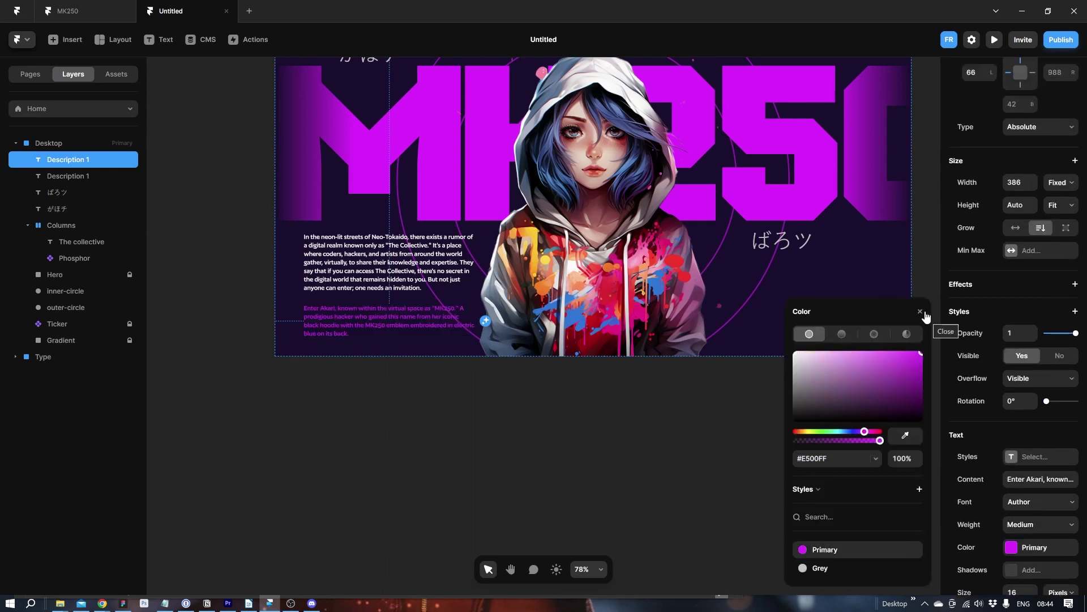
pyautogui.click(919, 312)
pyautogui.click(589, 431)
pyautogui.scroll(1, 496, 452)
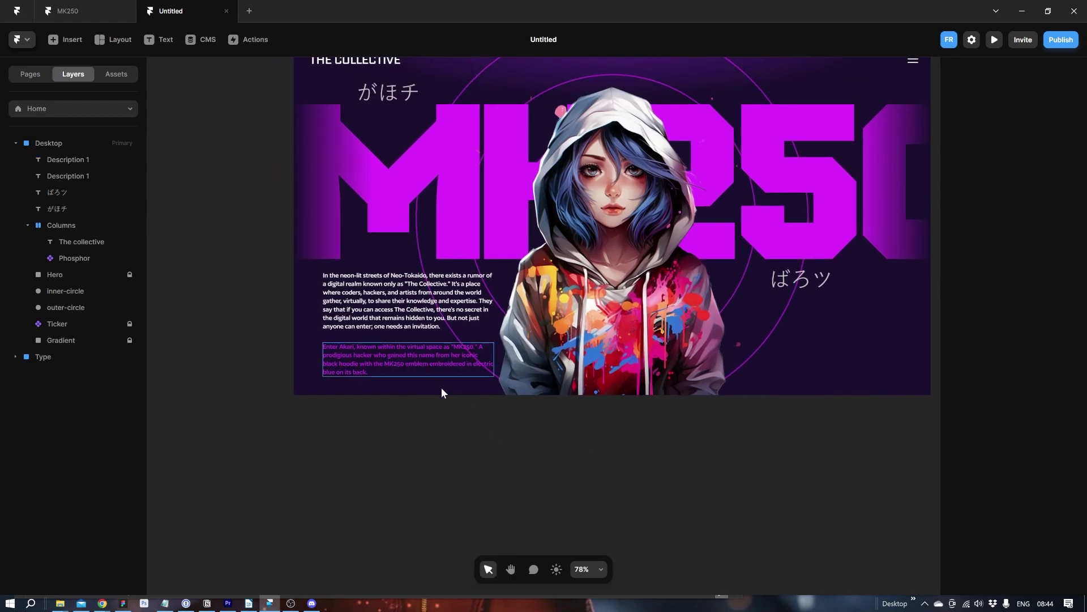
pyautogui.moveTo(447, 399); pyautogui.dragTo(459, 464)
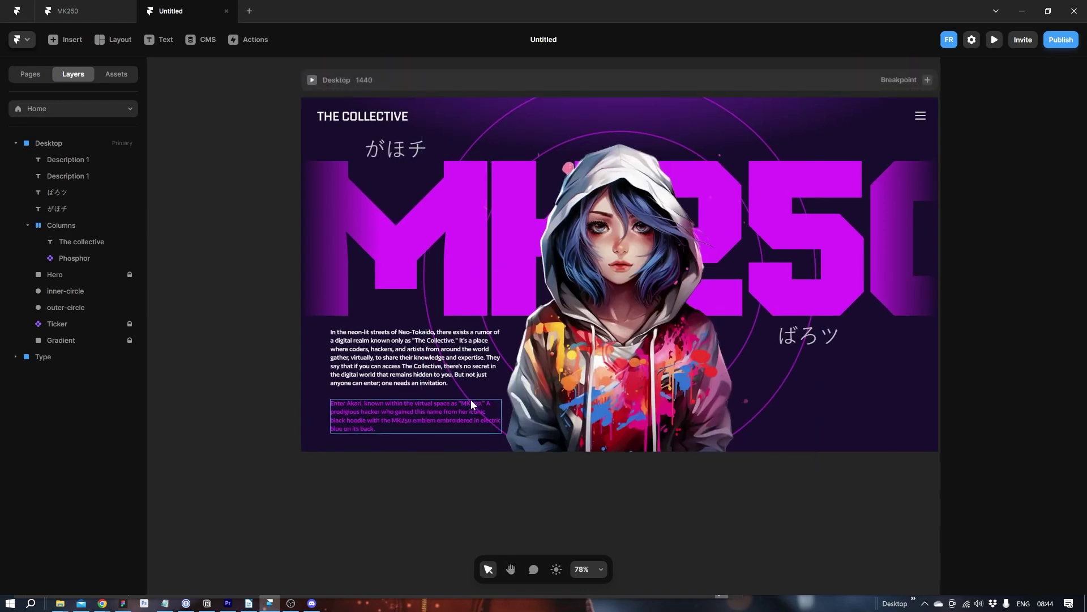
# - Lower the opacity of outer-circle and inner-circle to 0.1 so they barely show
pyautogui.click(76, 304)
pyautogui.keyDown('shift'); pyautogui.click(78, 296); pyautogui.keyUp('shift')
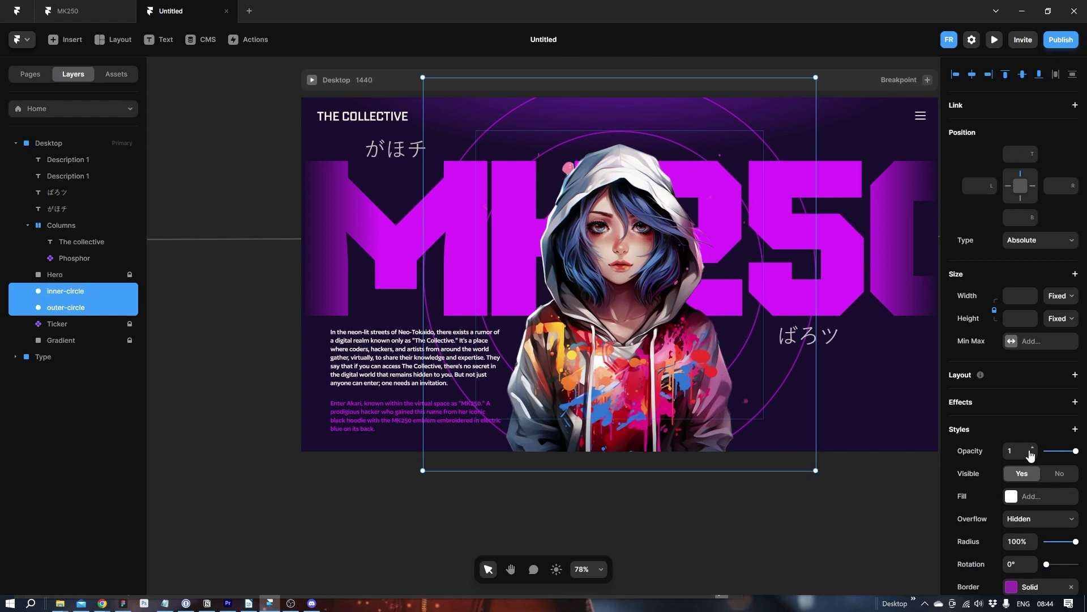
pyautogui.click(1014, 451)
pyautogui.write('0.6')
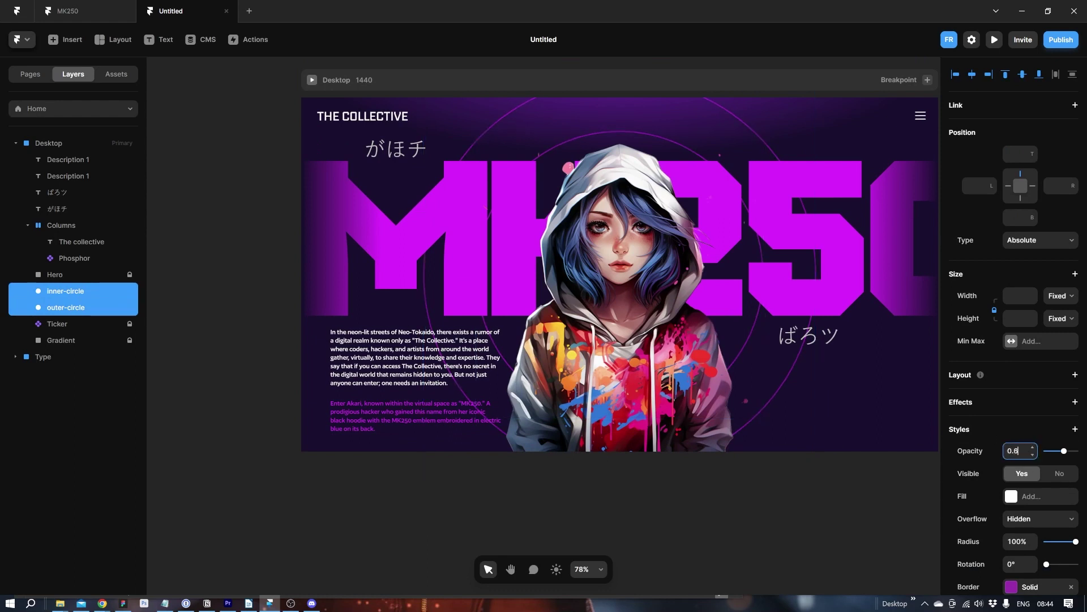
pyautogui.moveTo(1057, 451); pyautogui.dragTo(1055, 453)
pyautogui.click(1016, 451)
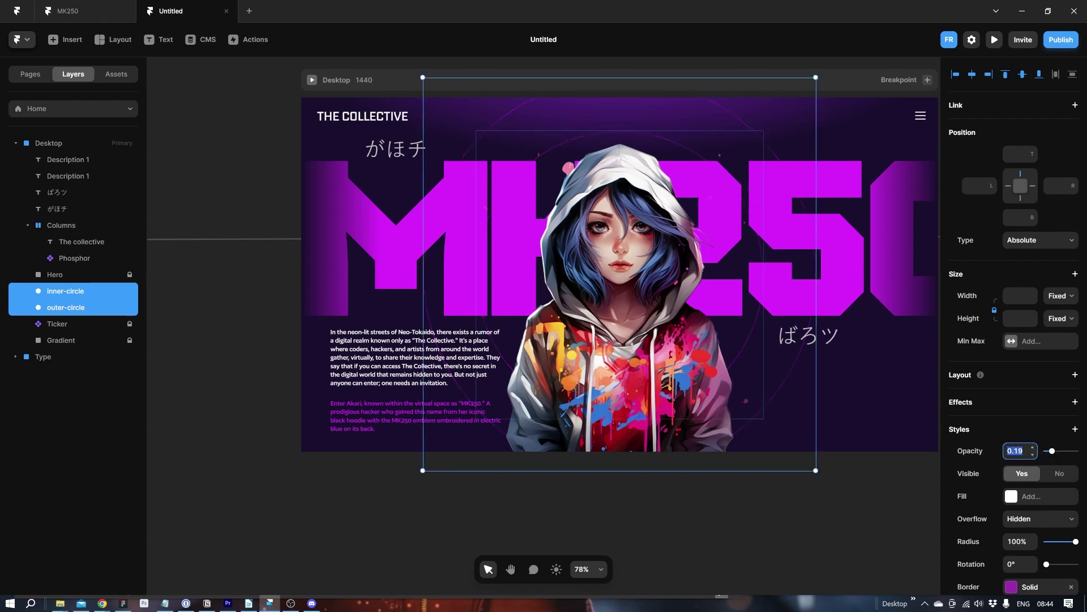
pyautogui.write('0.1')
pyautogui.click(821, 520)
pyautogui.hscroll(2, 806, 498)
pyautogui.scroll(-1, 806, 497)
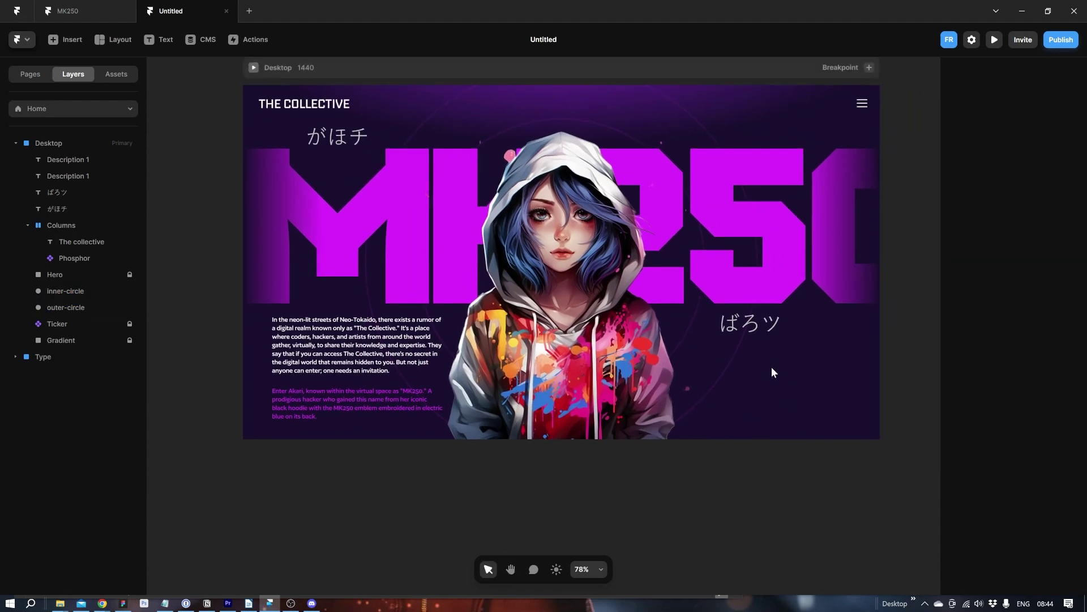
# - Collapse the Columns group and rename it Navigation, via an interim name Menu
pyautogui.click(27, 225)
pyautogui.doubleClick(56, 225)
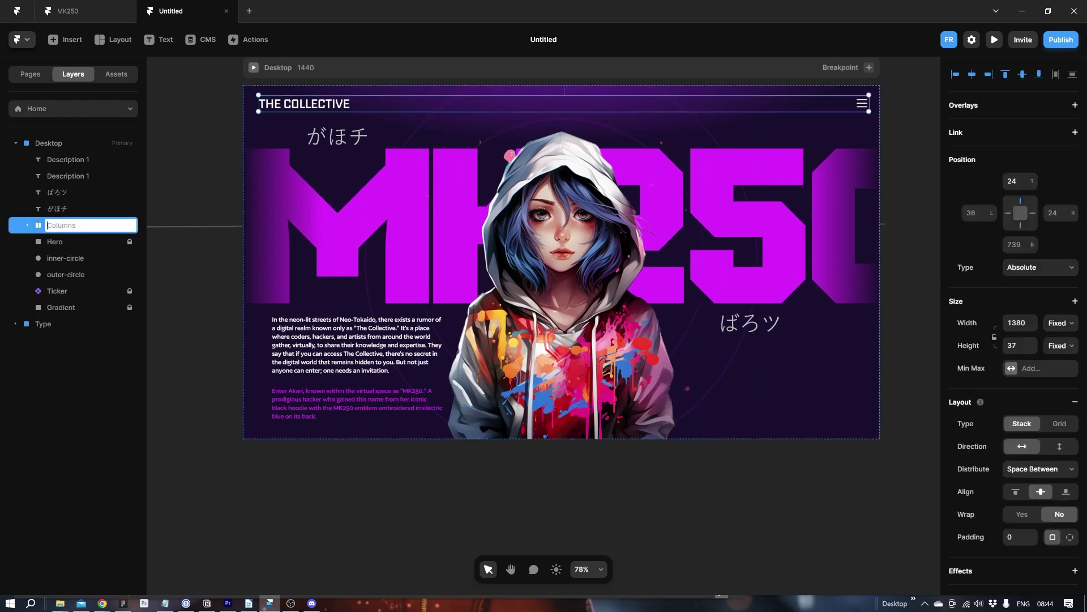
pyautogui.write('Menu')
pyautogui.press('Return')
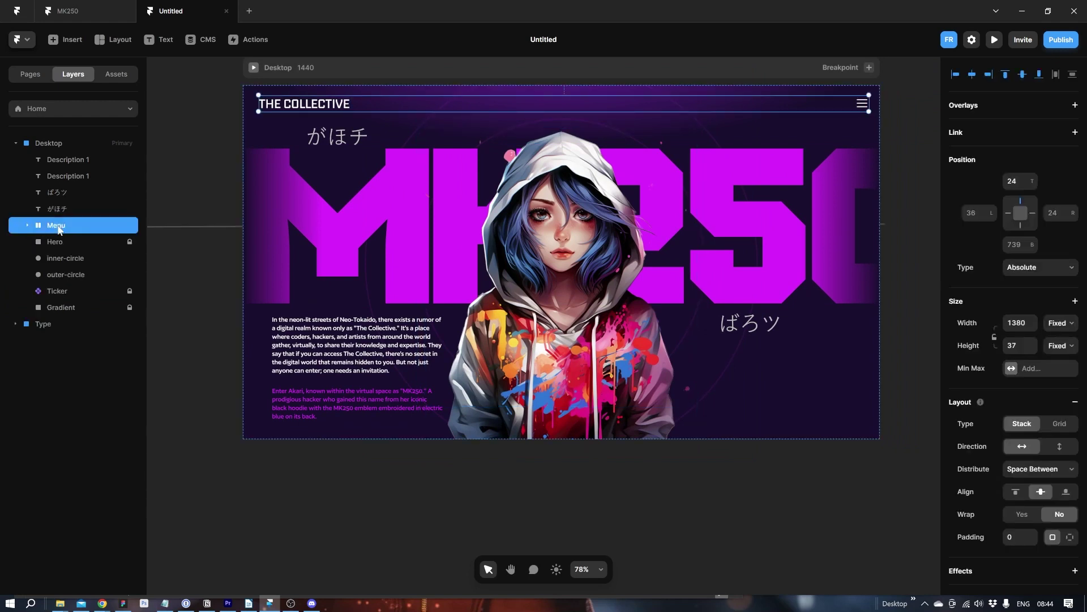
pyautogui.doubleClick(58, 226)
pyautogui.write('Navigation')
pyautogui.press('Return')
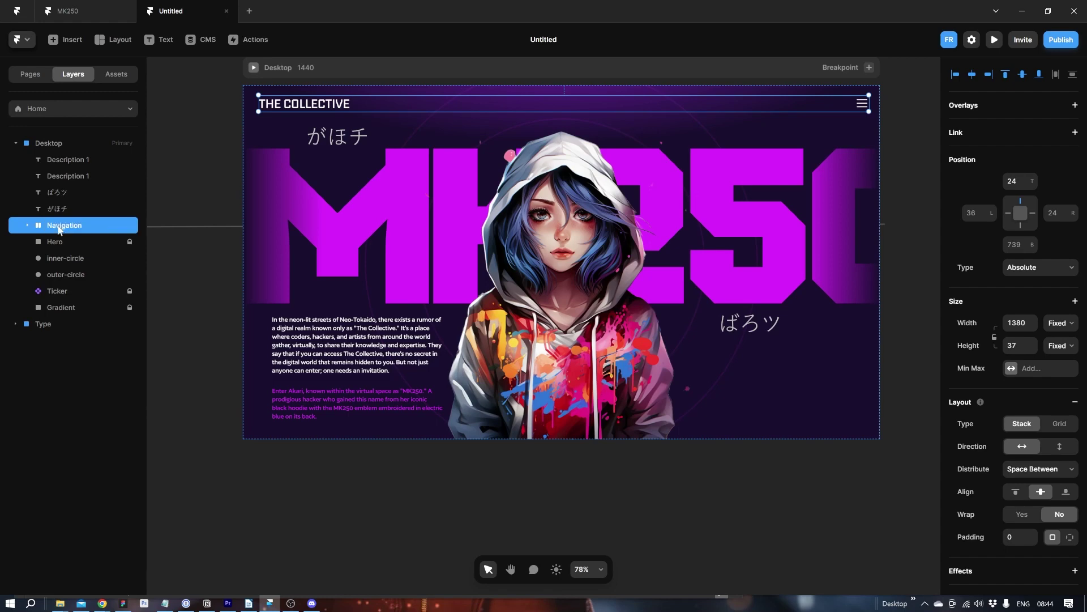
pyautogui.click(64, 173)
pyautogui.keyDown('shift'); pyautogui.click(65, 161); pyautogui.keyUp('shift')
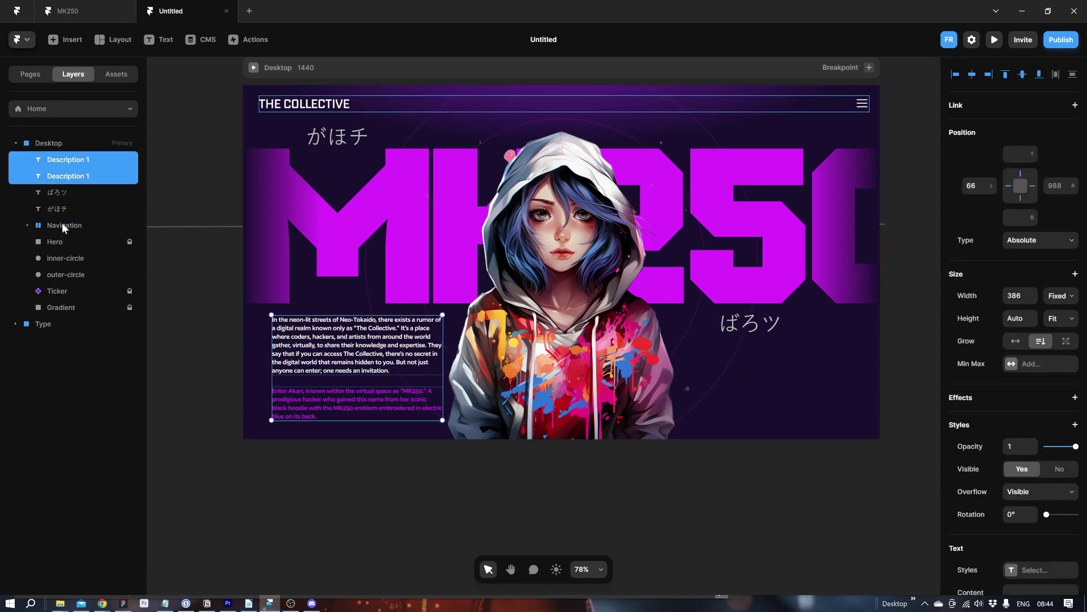
# - Duplicate the inner circle and resize copies to 144 px and 78 px near ばろツ
pyautogui.click(63, 259)
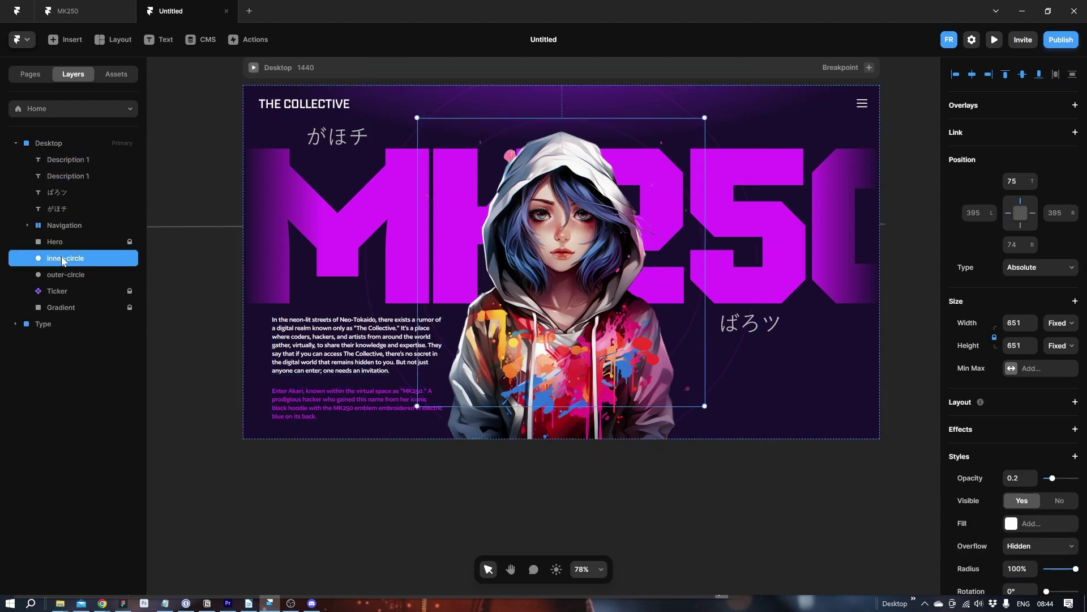
pyautogui.rightClick(63, 259)
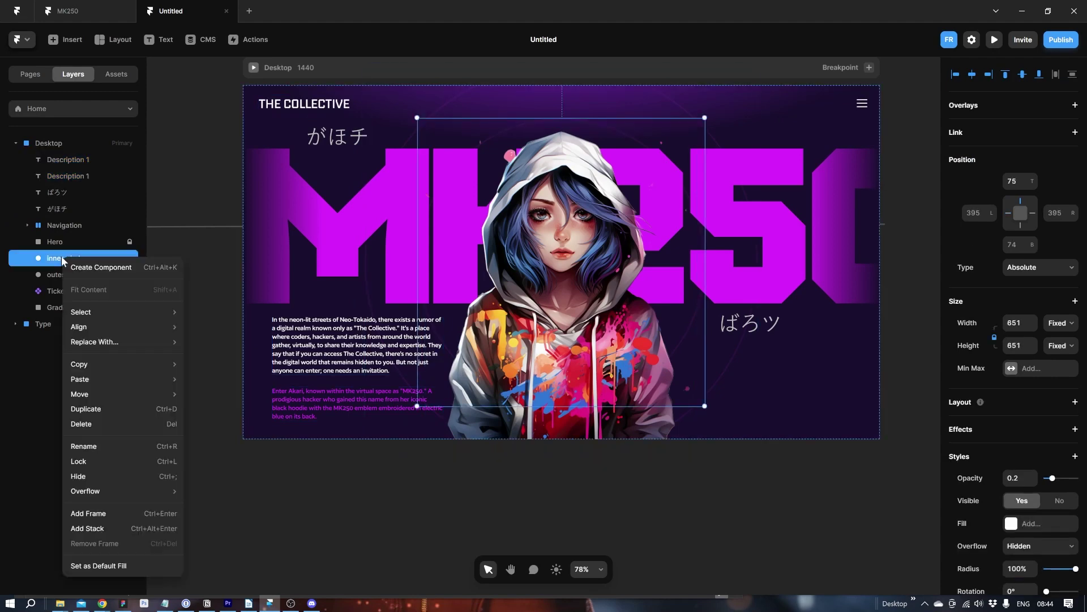
pyautogui.click(97, 409)
pyautogui.moveTo(419, 340); pyautogui.dragTo(583, 349)
pyautogui.click(1016, 323)
pyautogui.write('300')
pyautogui.press('Return')
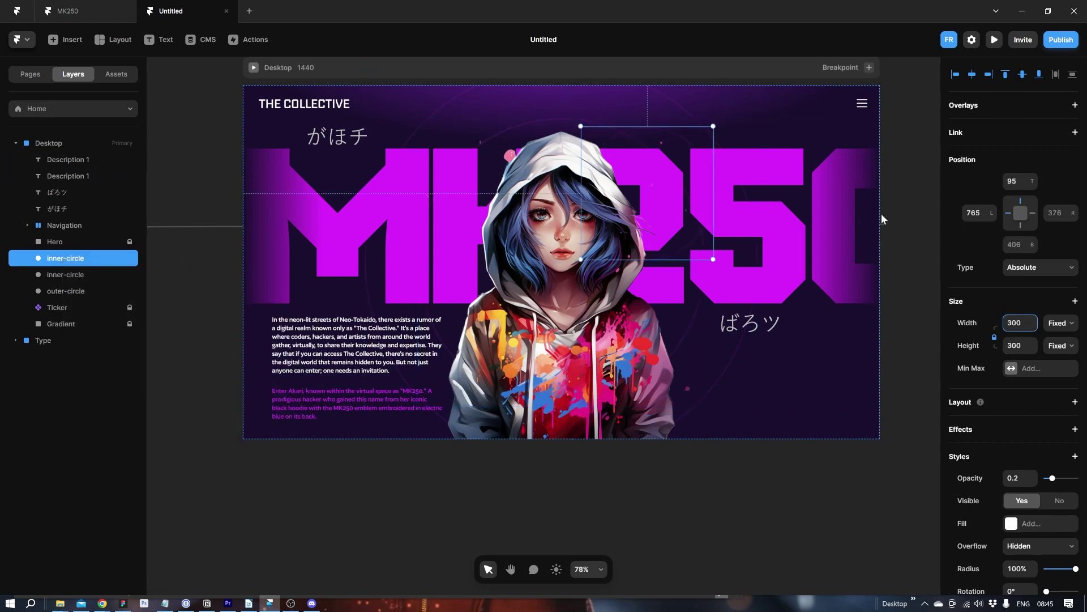
pyautogui.moveTo(689, 247); pyautogui.dragTo(756, 419)
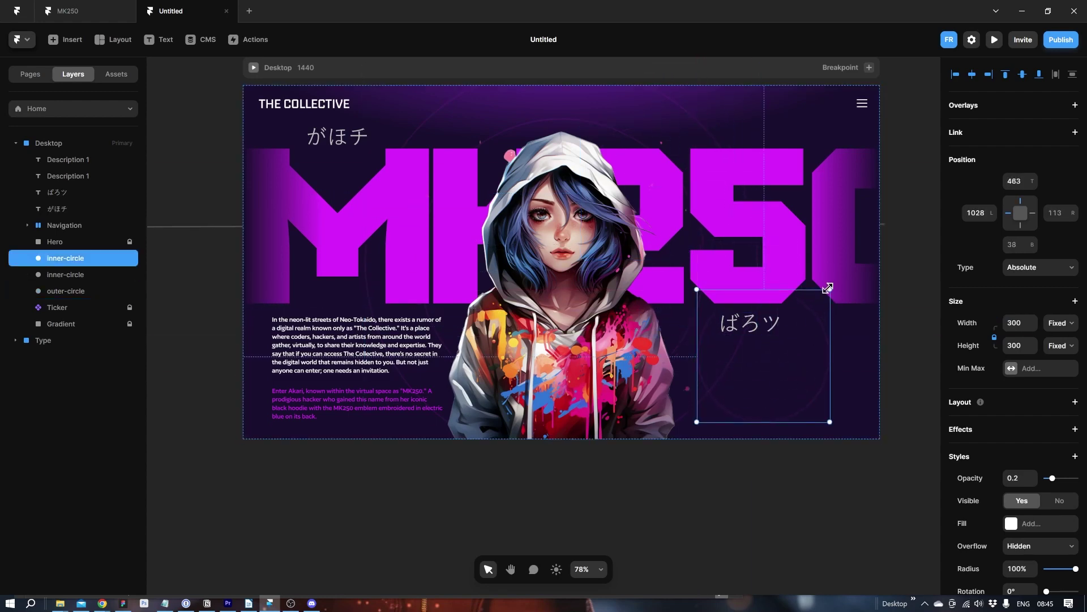
pyautogui.moveTo(831, 289); pyautogui.dragTo(795, 324)
pyautogui.moveTo(777, 360); pyautogui.dragTo(832, 375)
pyautogui.moveTo(853, 337); pyautogui.dragTo(809, 358)
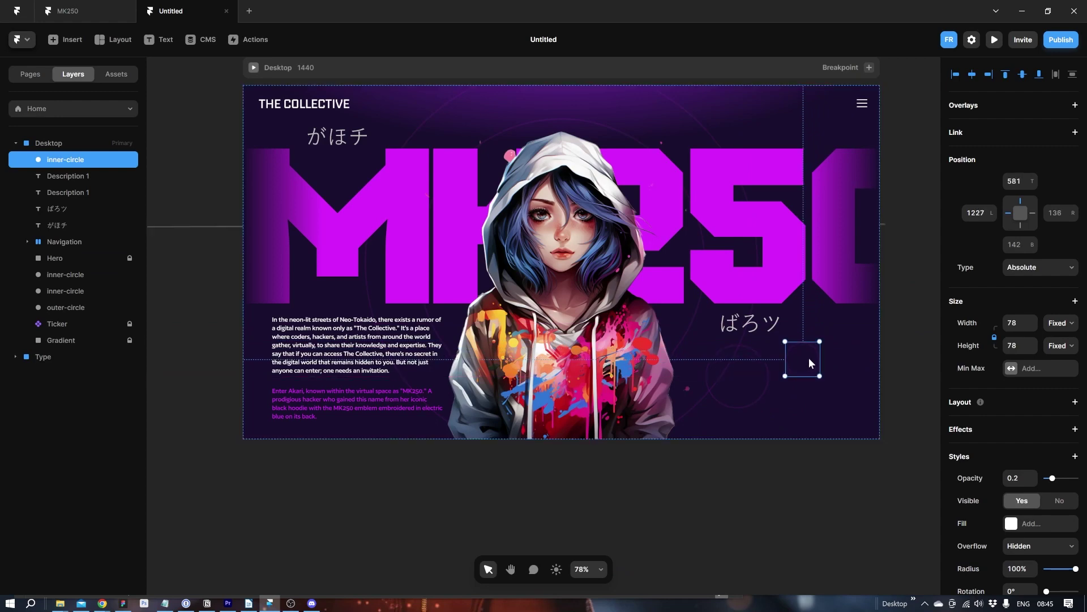
# - Rename the copies sml-circle and Medium-circle and move sml-circle beside the other circles
pyautogui.doubleClick(64, 162)
pyautogui.write('sml-circle')
pyautogui.press('Return')
pyautogui.doubleClick(64, 274)
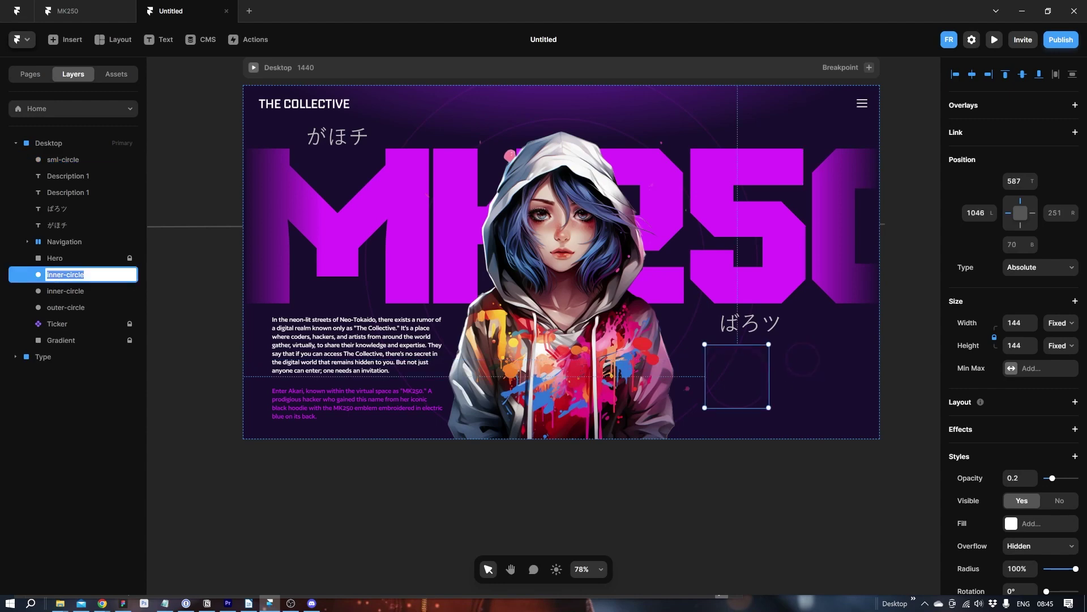
pyautogui.write('Medium-circle')
pyautogui.press('Return')
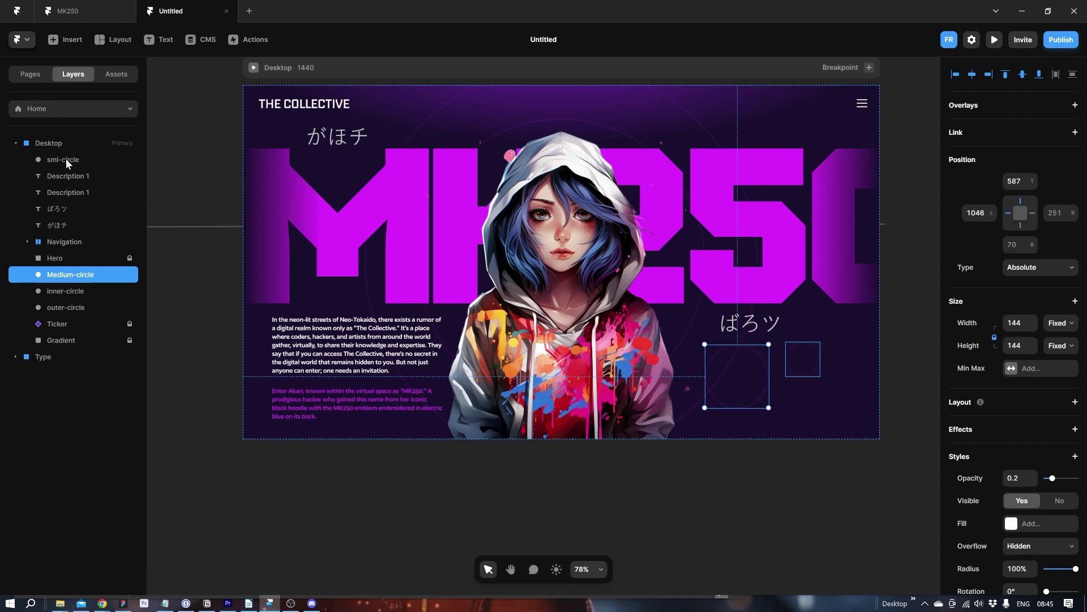
pyautogui.moveTo(66, 159); pyautogui.dragTo(62, 281)
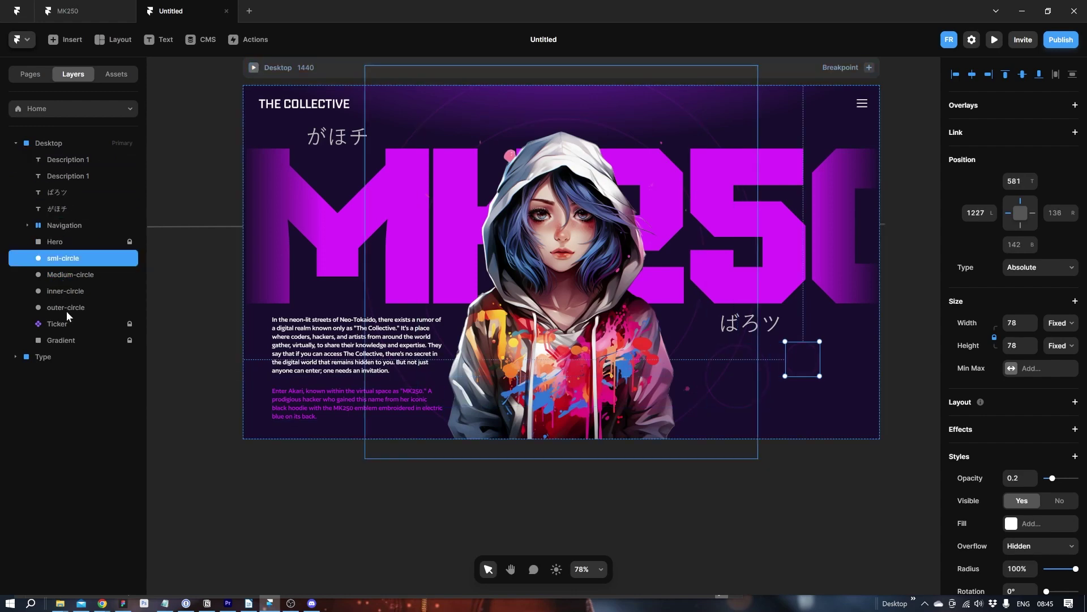
# - Wrap the four circle layers in a new frame named Background-circles
pyautogui.keyDown('shift'); pyautogui.click(67, 308); pyautogui.keyUp('shift')
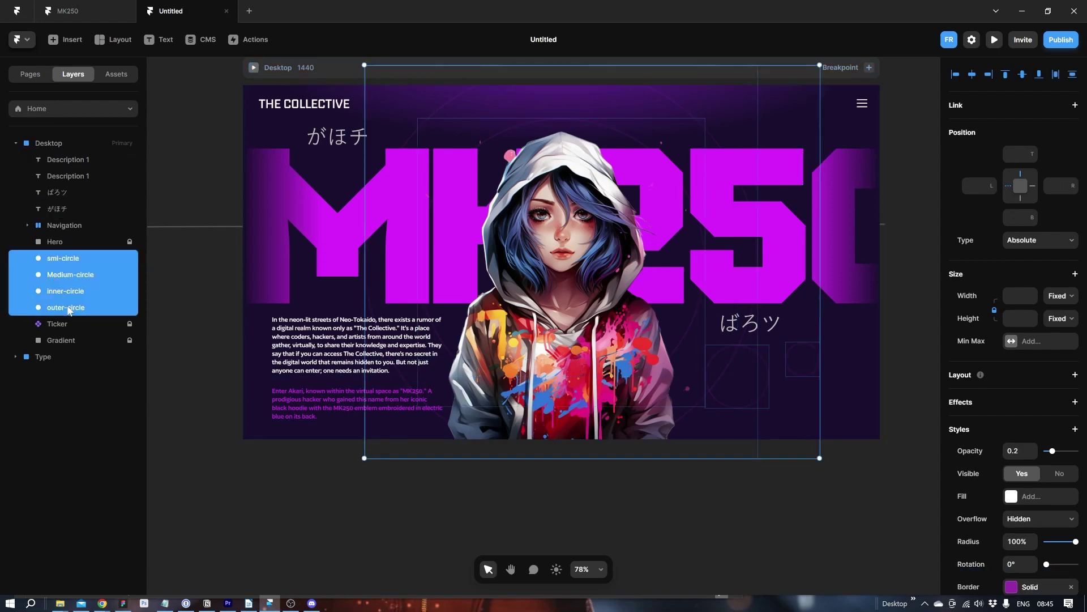
pyautogui.rightClick(67, 308)
pyautogui.click(96, 503)
pyautogui.doubleClick(65, 261)
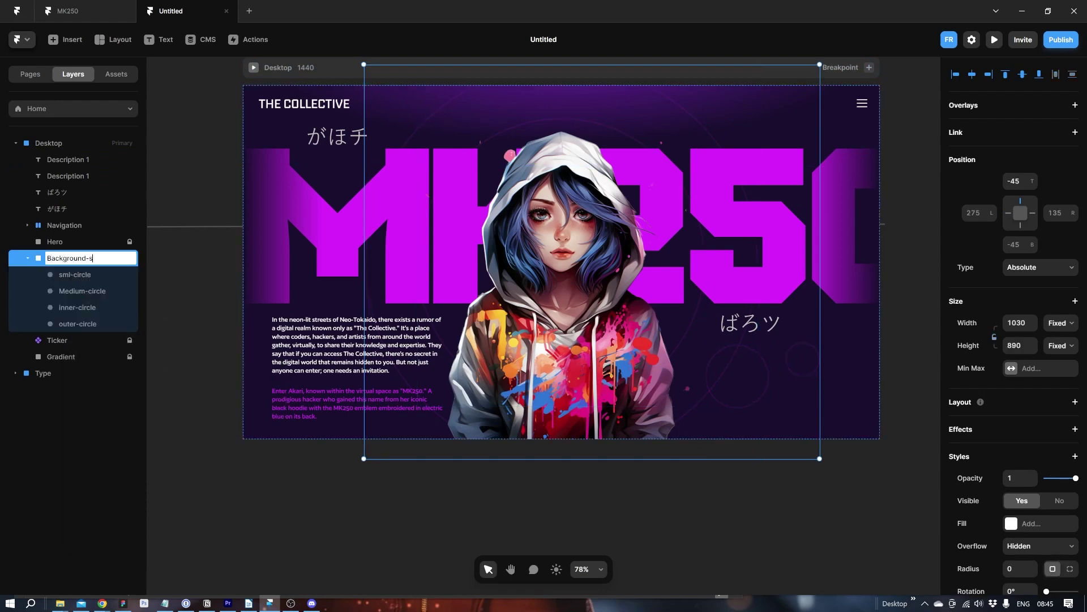
pyautogui.write('Background-circles')
pyautogui.press('Return')
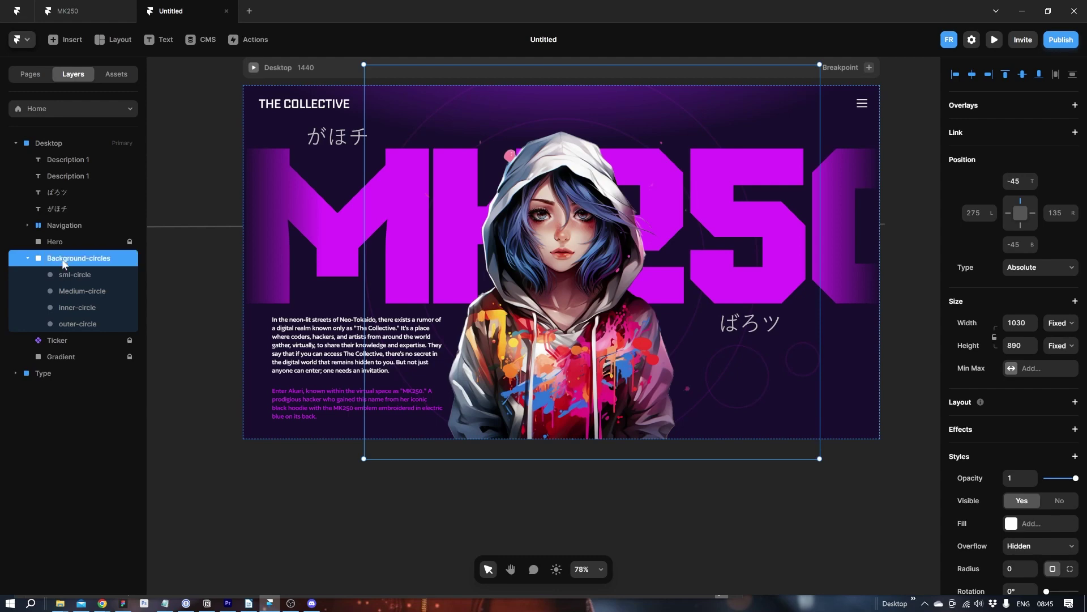
pyautogui.click(660, 505)
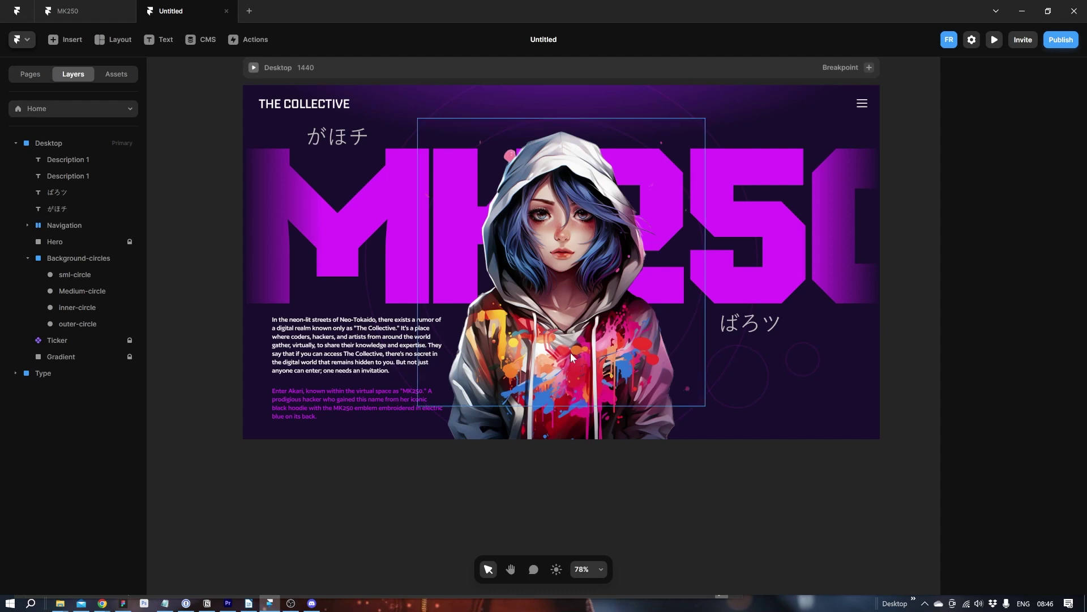
# - Give Hero a Scale In Bottom appear effect with a custom ease and 0.4 s, then preview
pyautogui.click(50, 247)
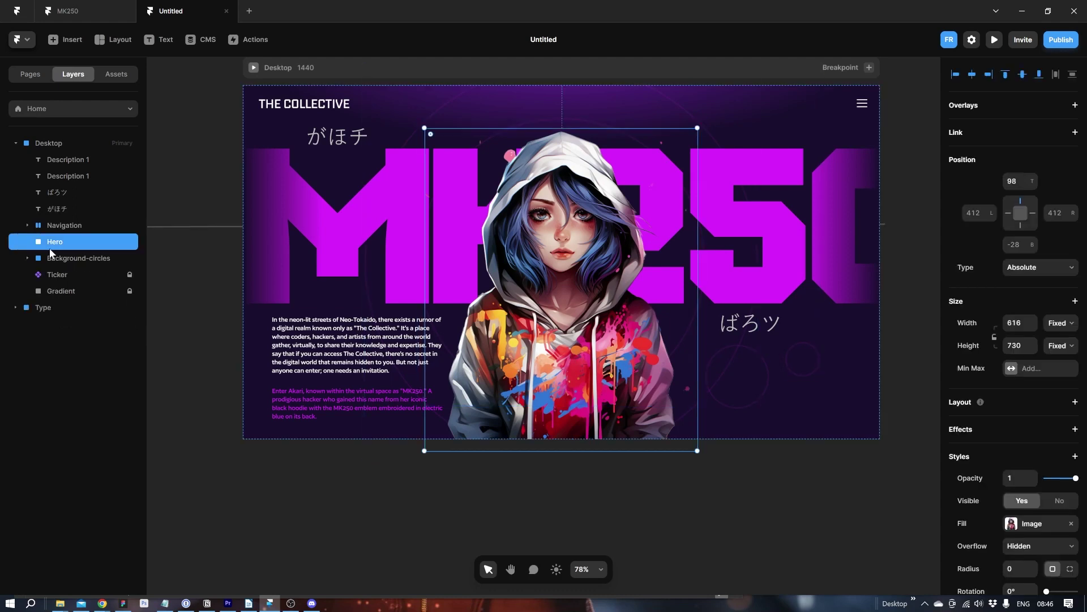
pyautogui.click(1075, 430)
pyautogui.click(1051, 436)
pyautogui.click(883, 505)
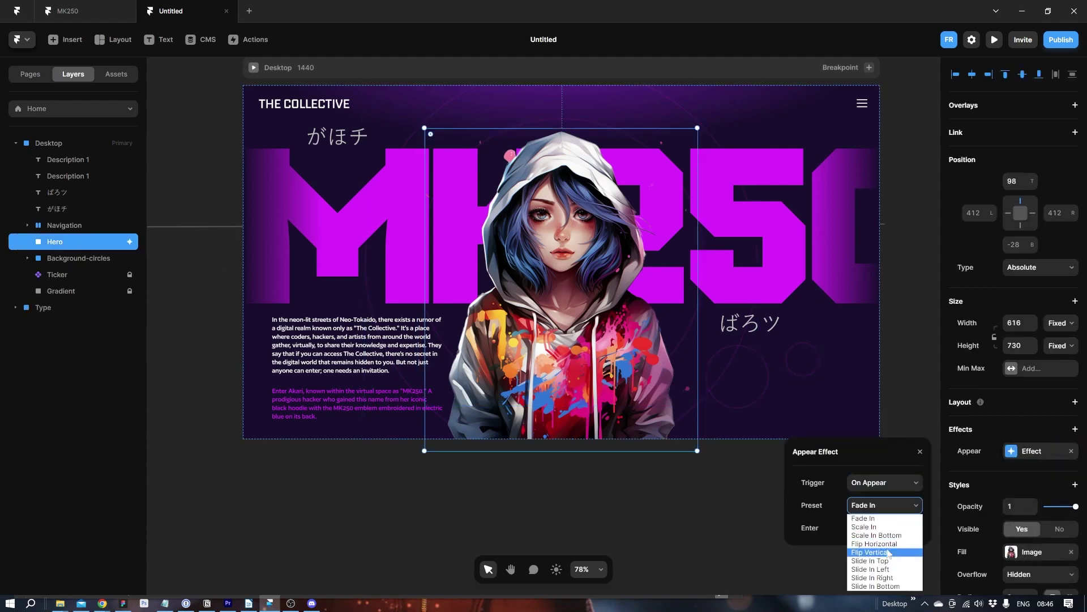
pyautogui.click(886, 535)
pyautogui.click(882, 527)
pyautogui.click(872, 563)
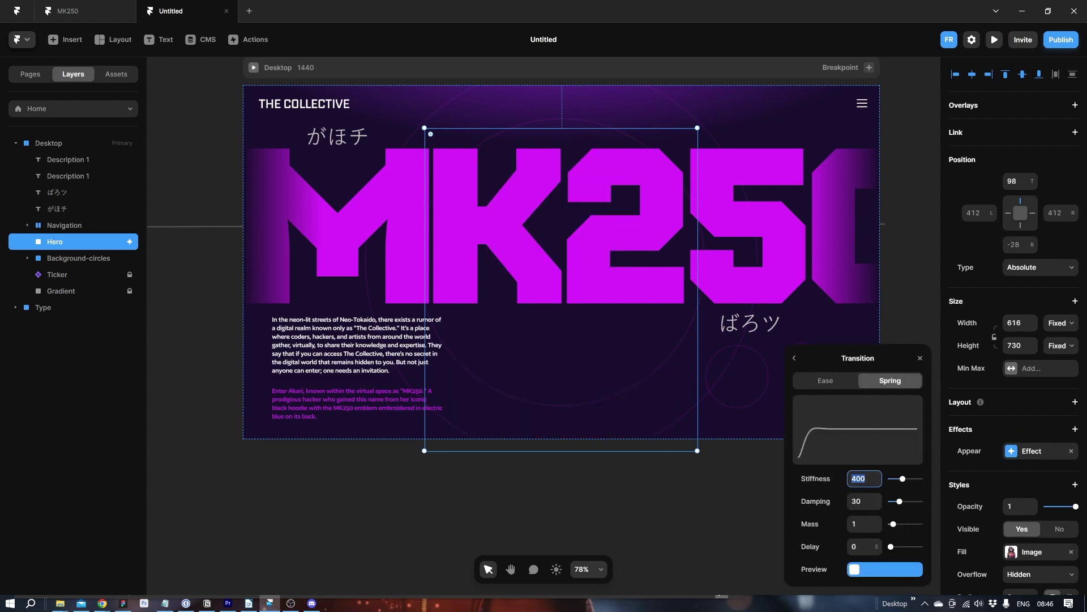
pyautogui.click(826, 380)
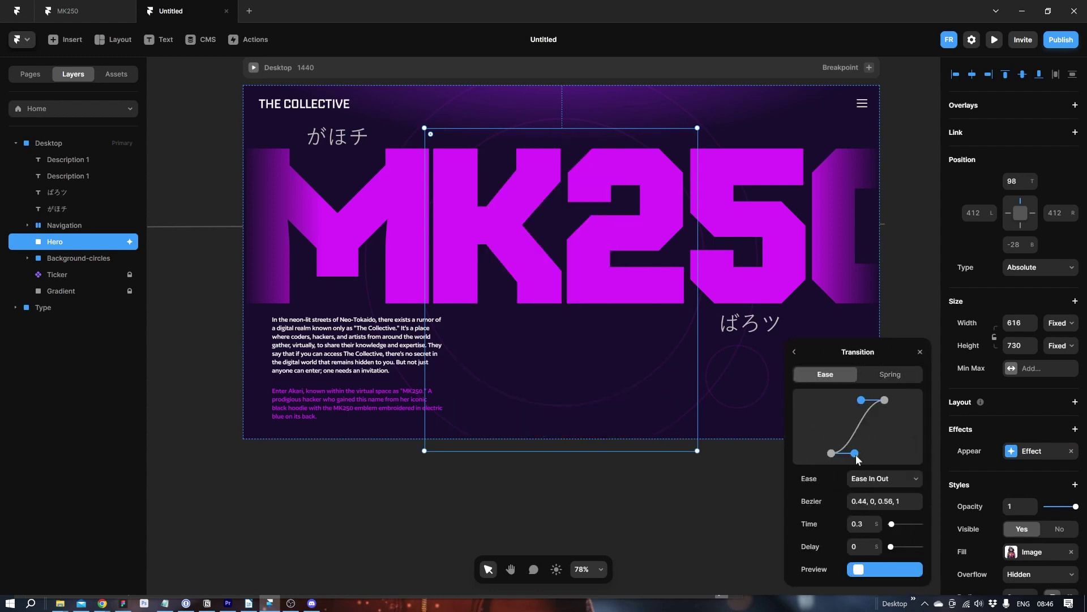
pyautogui.moveTo(855, 453); pyautogui.dragTo(831, 417)
pyautogui.click(858, 522)
pyautogui.write('0.4')
pyautogui.click(735, 518)
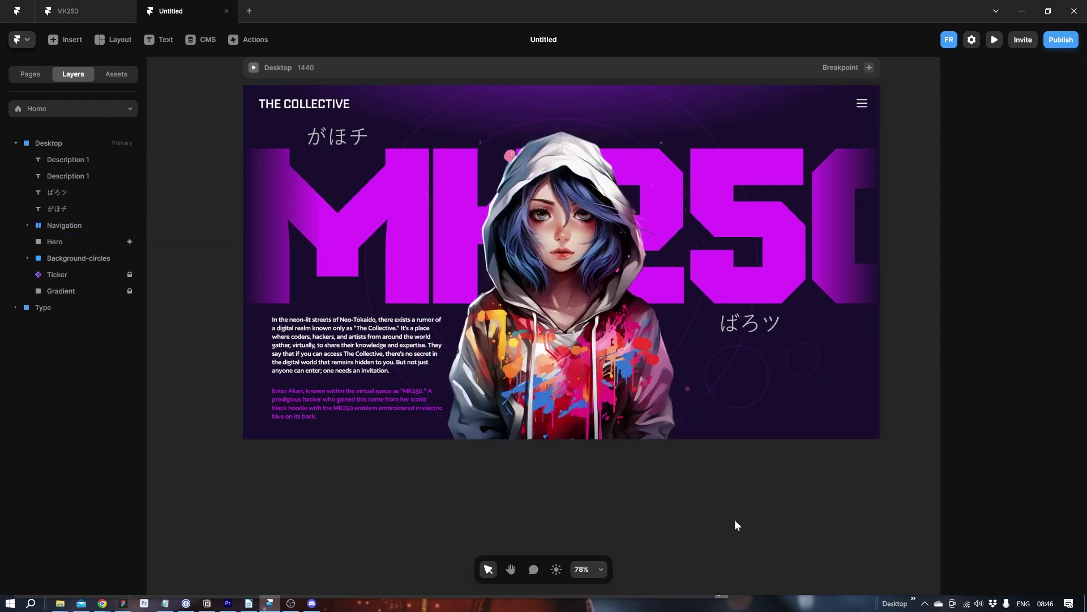
pyautogui.click(253, 67)
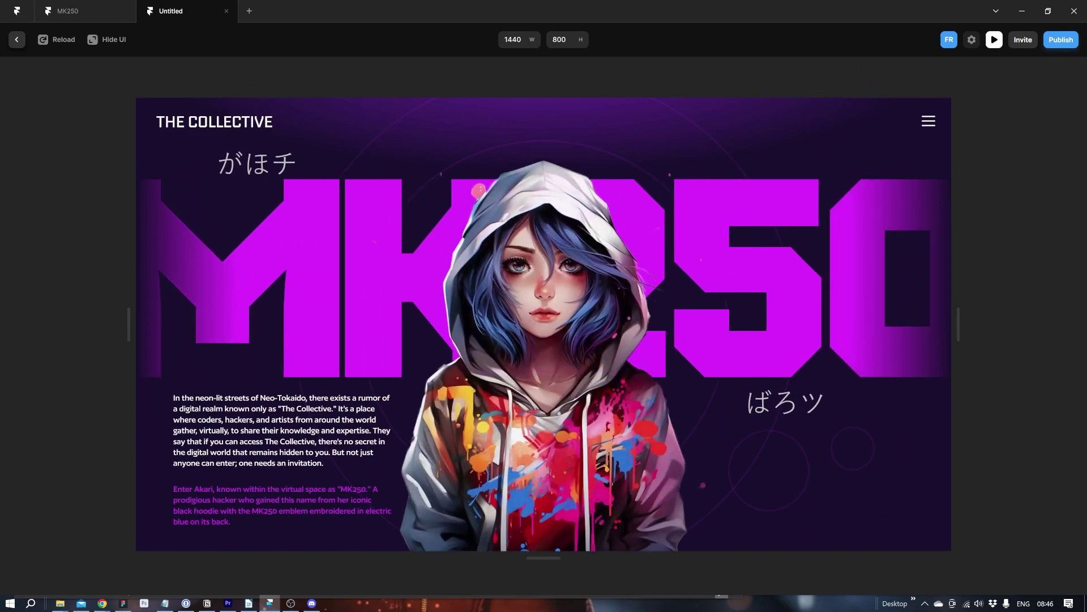
pyautogui.click(16, 39)
# - Change the Hero appear transition time to 0.5 s and preview it again
pyautogui.click(684, 330)
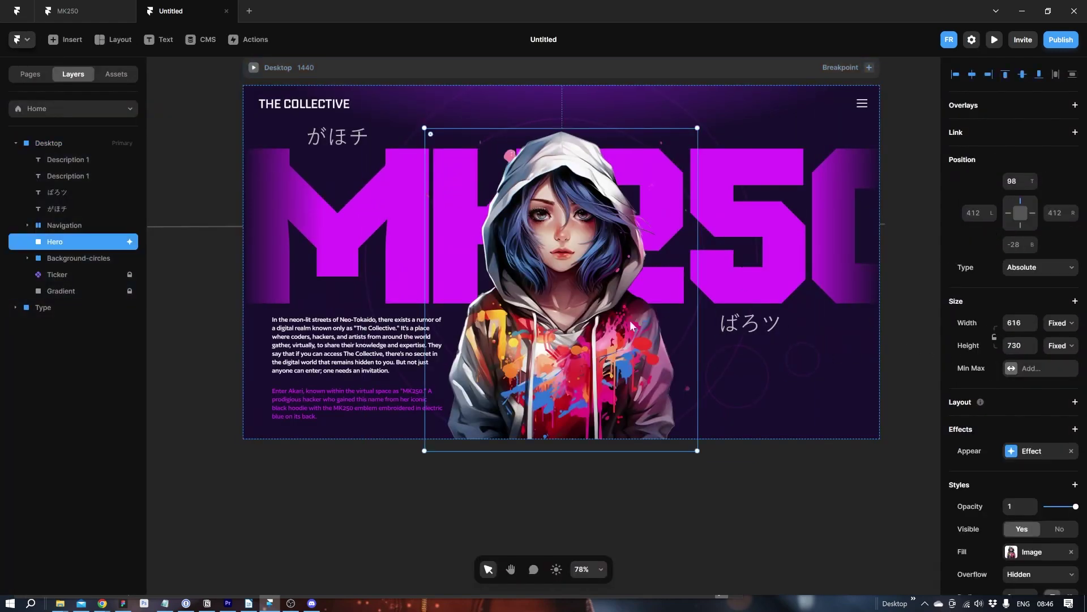
pyautogui.click(1006, 453)
pyautogui.click(888, 525)
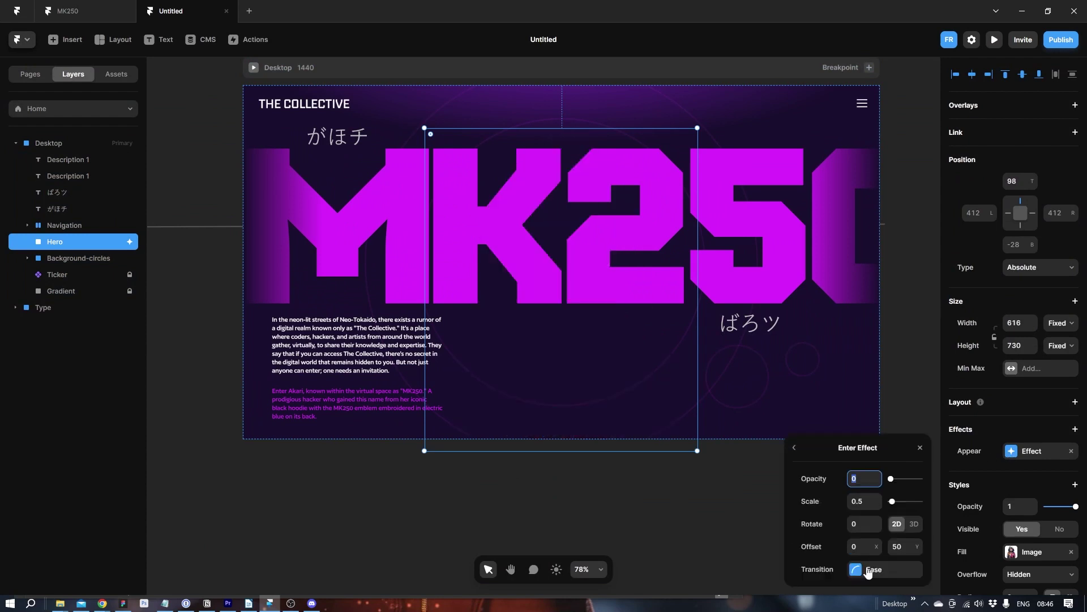
pyautogui.click(854, 571)
pyautogui.click(857, 523)
pyautogui.write('0.5')
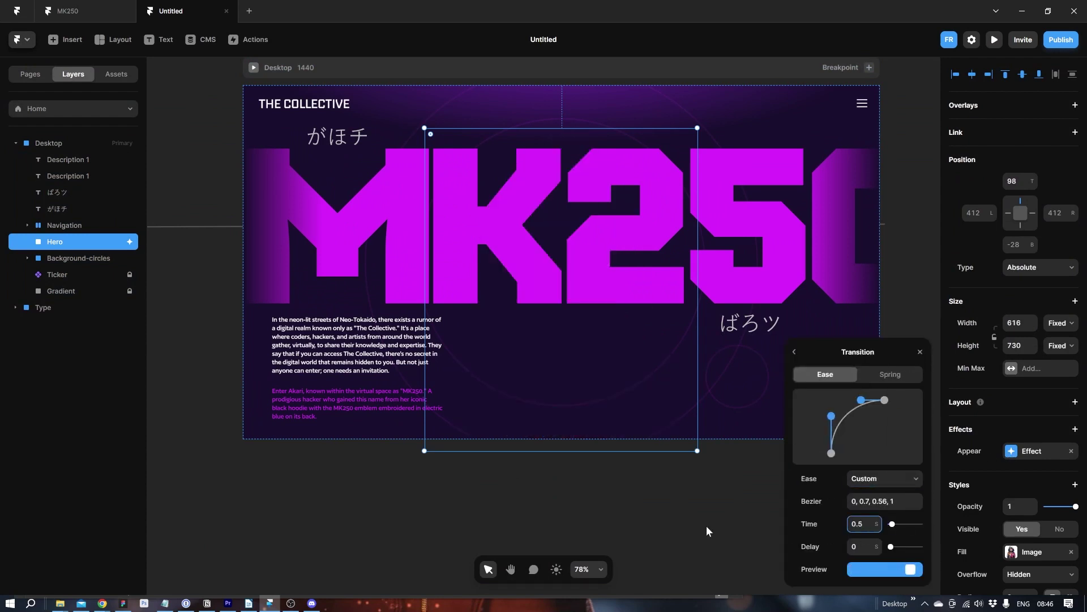
pyautogui.hotkey('ctrl', 'p')
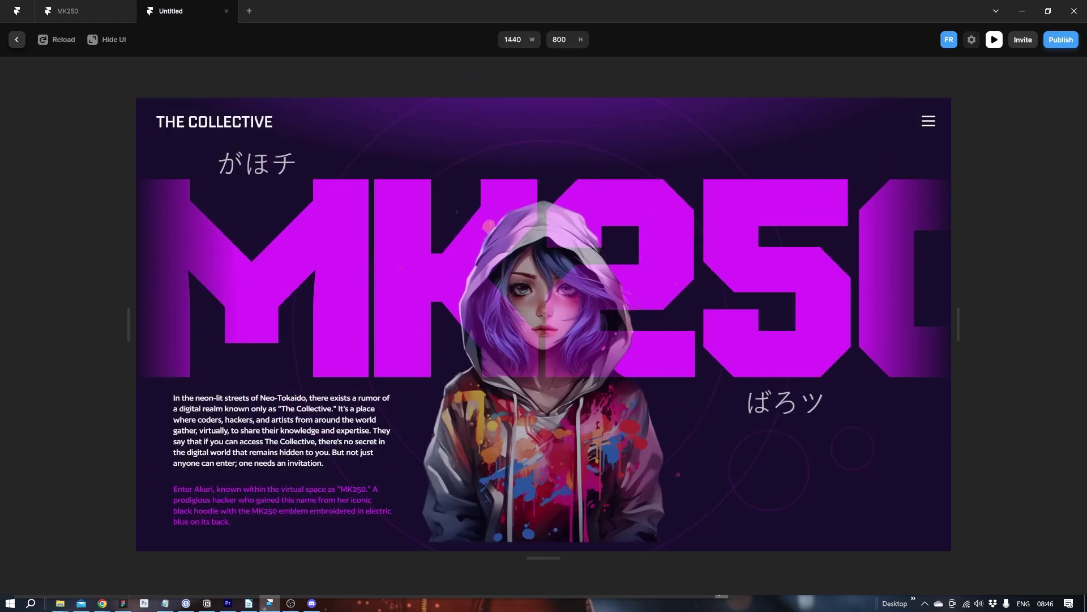
pyautogui.press('Escape')
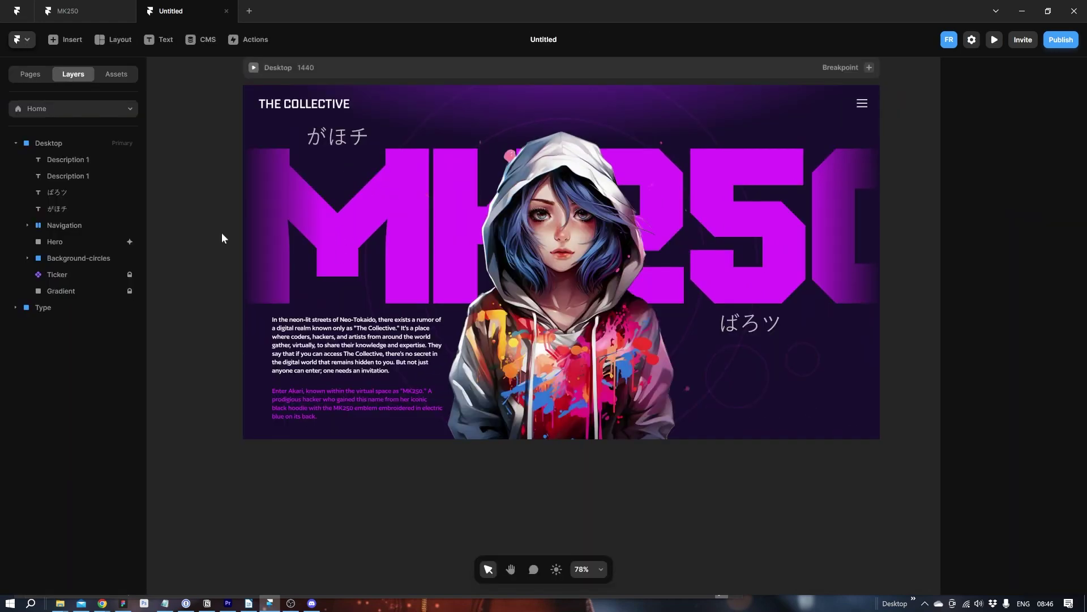
pyautogui.rightClick(120, 243)
# - Lock the Hero layer and select the Ticker layer
pyautogui.moveTo(135, 381)
pyautogui.click(126, 449)
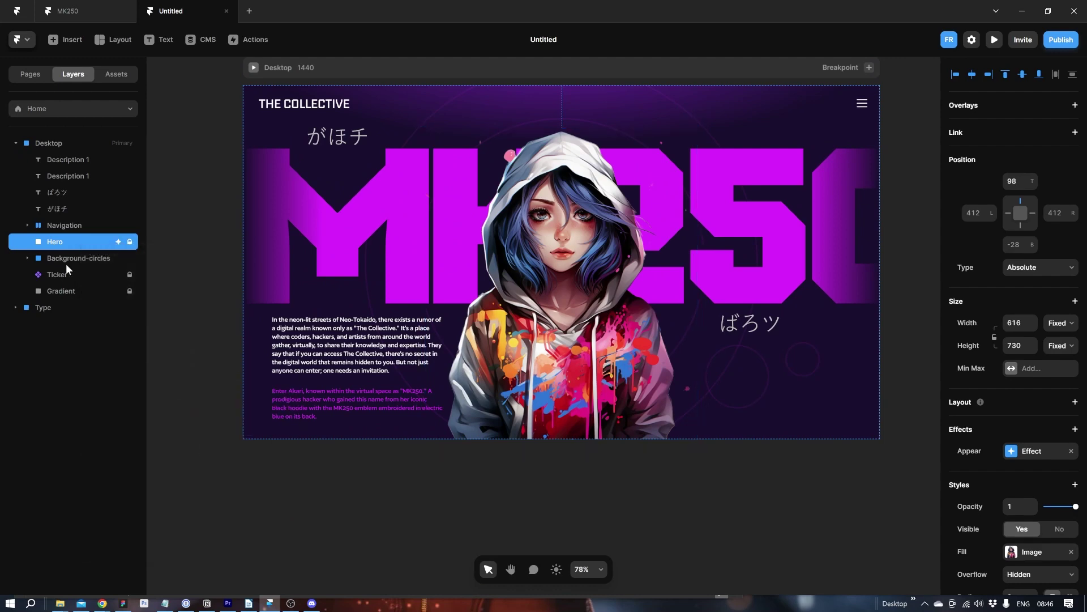
pyautogui.click(128, 275)
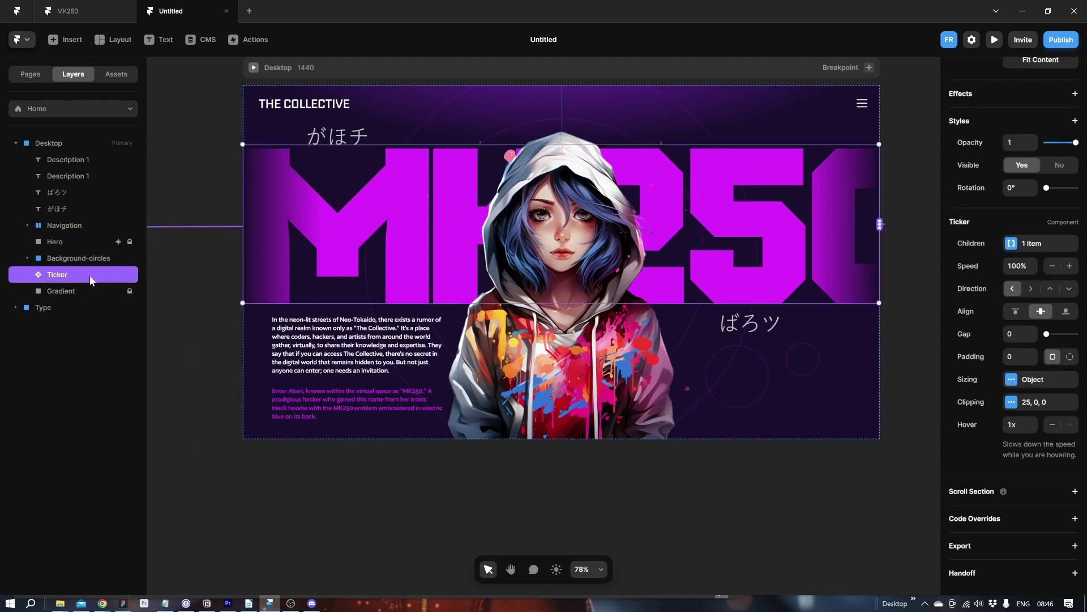
pyautogui.scroll(4, 1077, 252)
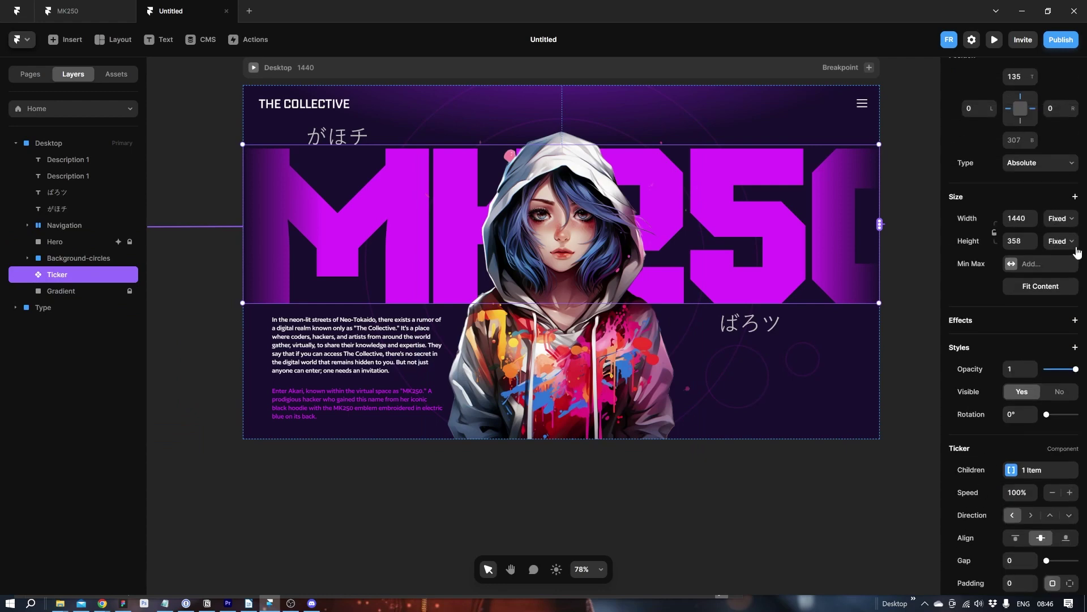
# - Give the Ticker a Slide In Right appear with custom ease and 0.2 s delay, then preview
pyautogui.click(1075, 321)
pyautogui.click(1042, 334)
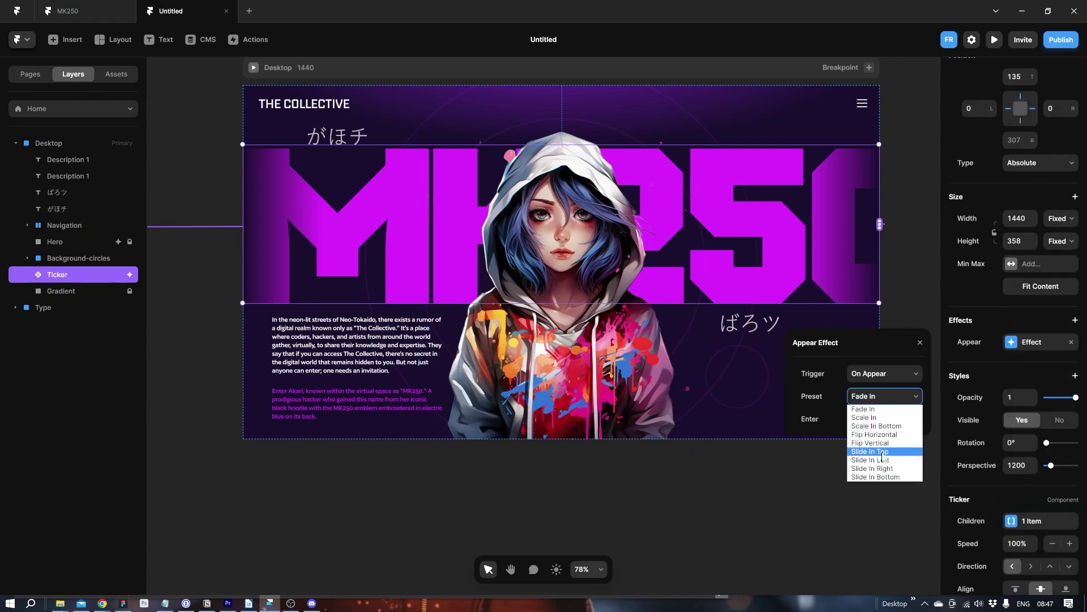
pyautogui.click(885, 469)
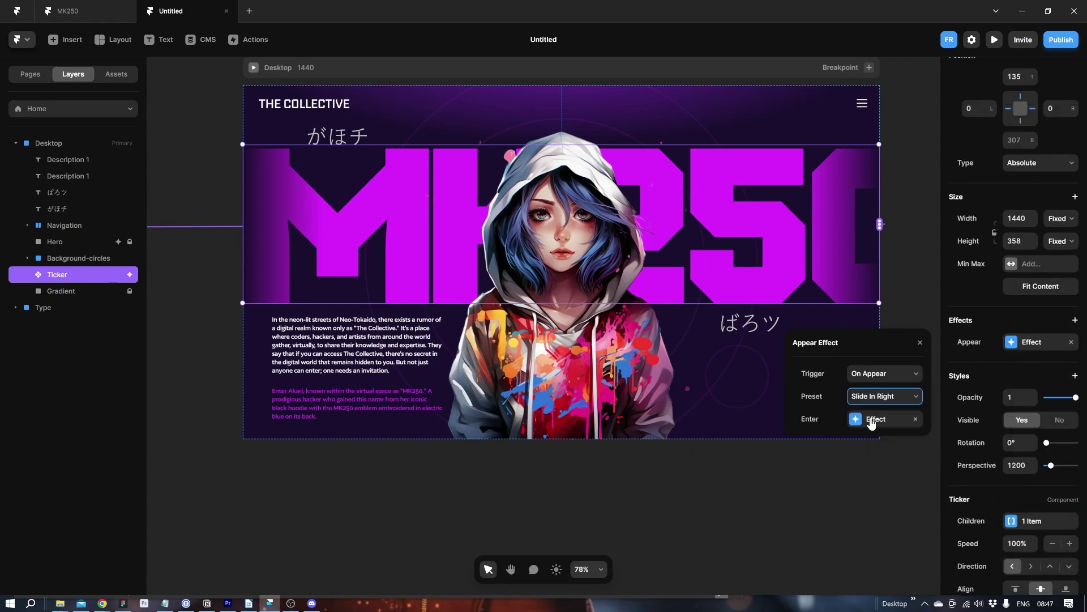
pyautogui.click(872, 420)
pyautogui.click(860, 471)
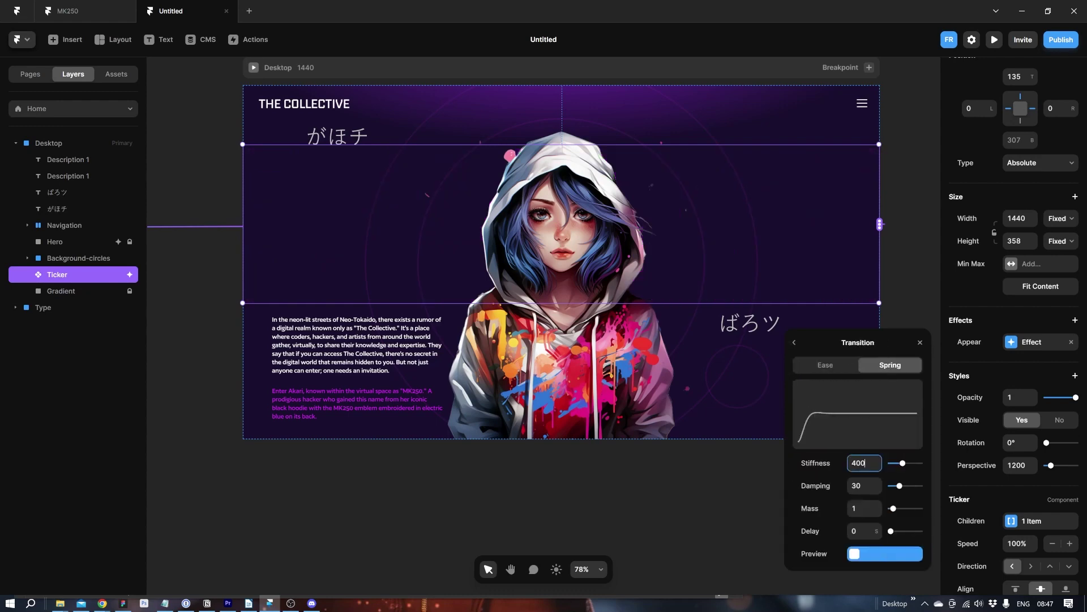
pyautogui.click(832, 375)
pyautogui.moveTo(858, 445); pyautogui.dragTo(833, 415)
pyautogui.moveTo(891, 537); pyautogui.dragTo(892, 537)
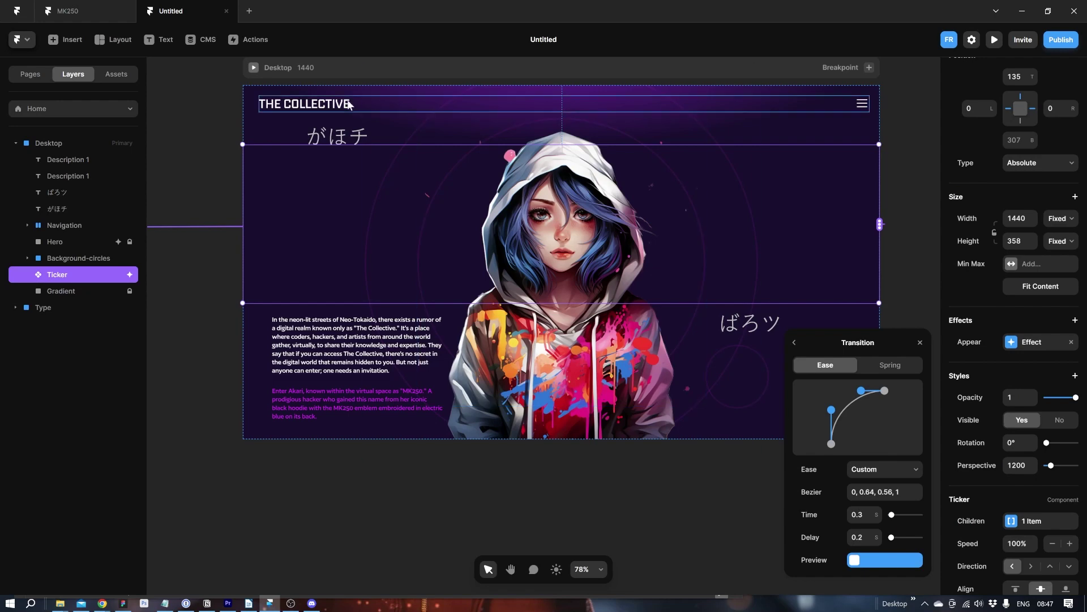
pyautogui.click(252, 69)
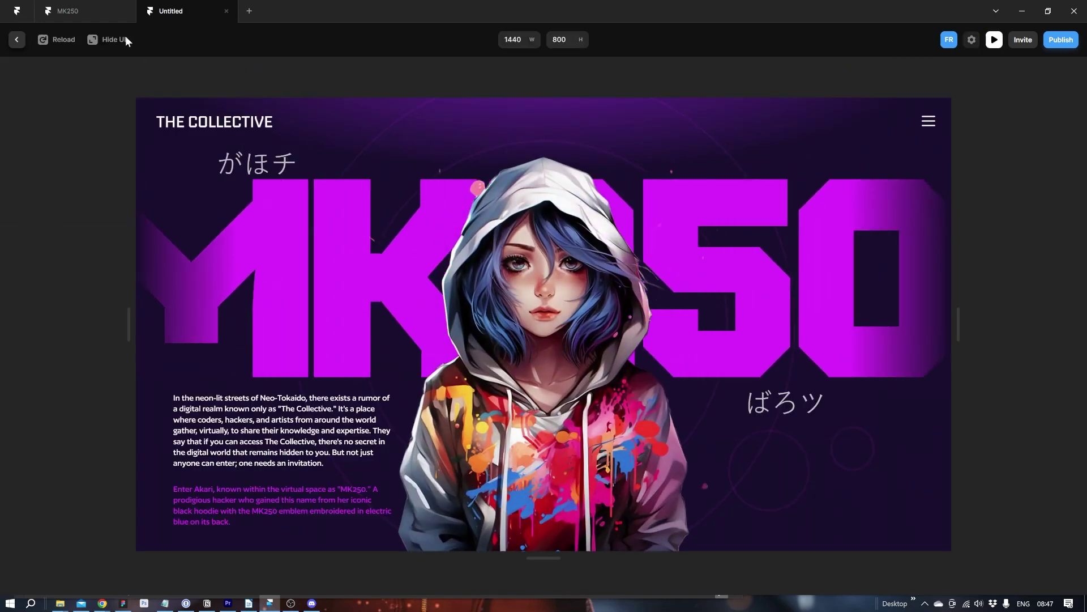
pyautogui.click(16, 40)
# - Make the がほチ text bold
pyautogui.click(1013, 473)
pyautogui.click(1014, 473)
pyautogui.press('Tab')
pyautogui.click(1019, 470)
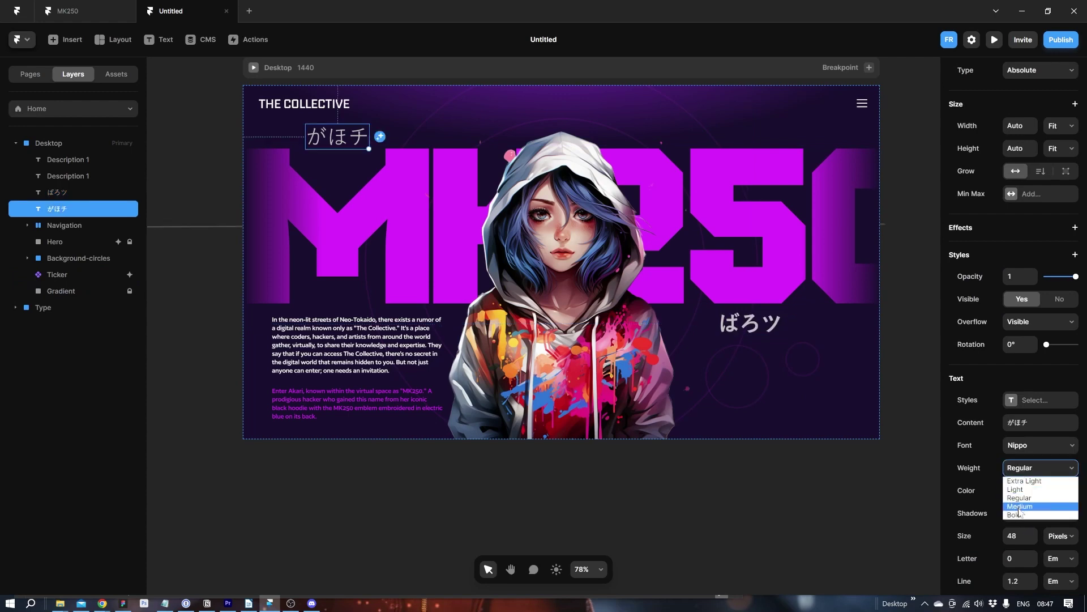
pyautogui.click(1014, 514)
# - Add an appear effect to both Japanese labels with a fast-start custom ease and 0.5 s delay
pyautogui.keyDown('shift'); pyautogui.click(750, 331); pyautogui.keyUp('shift')
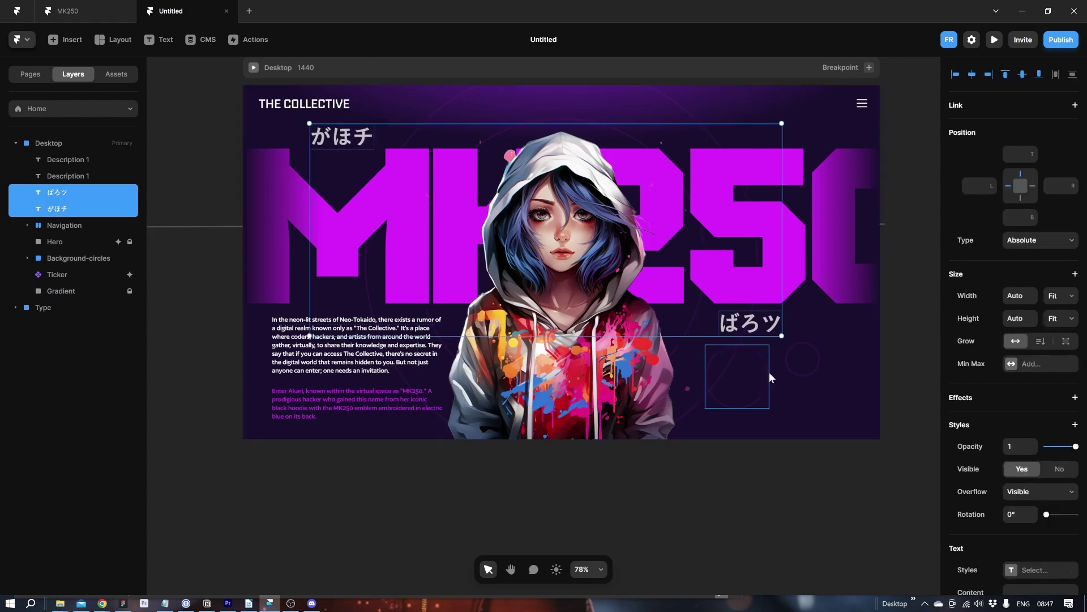
pyautogui.click(1072, 399)
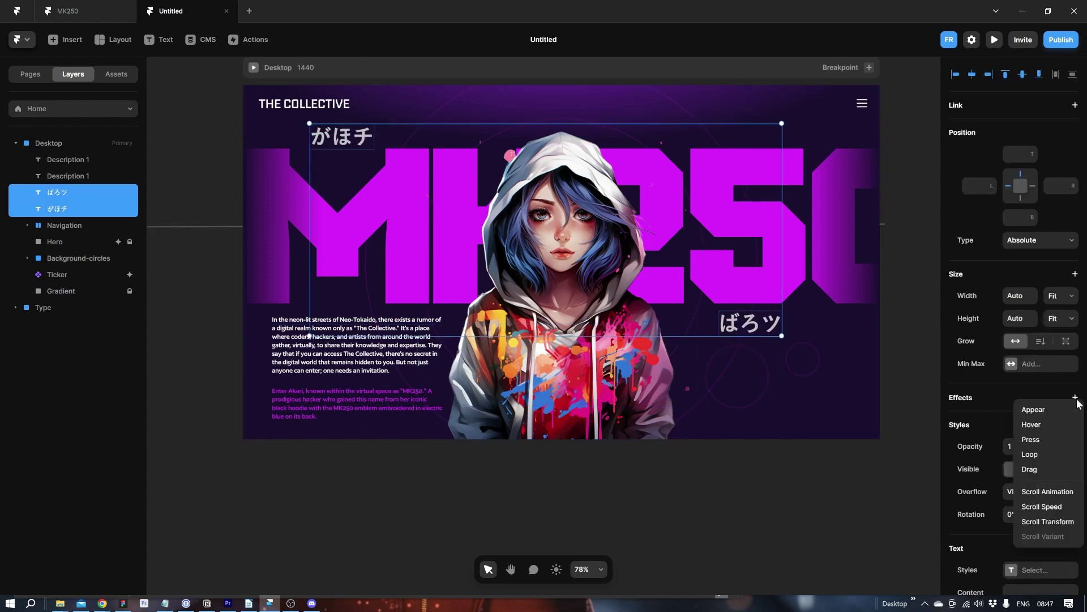
pyautogui.click(1033, 410)
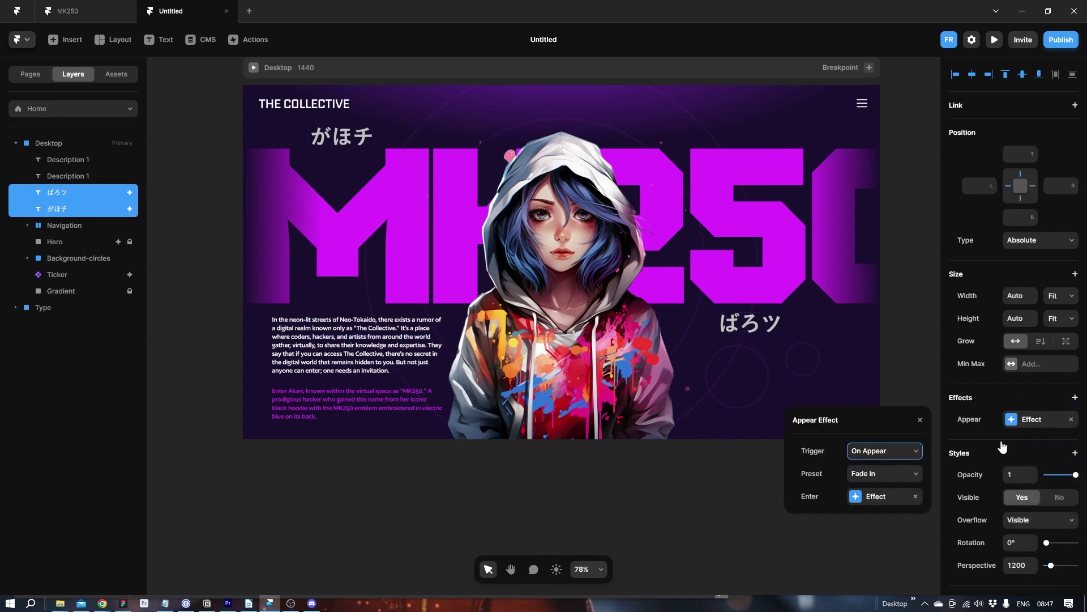
pyautogui.click(882, 494)
pyautogui.click(854, 543)
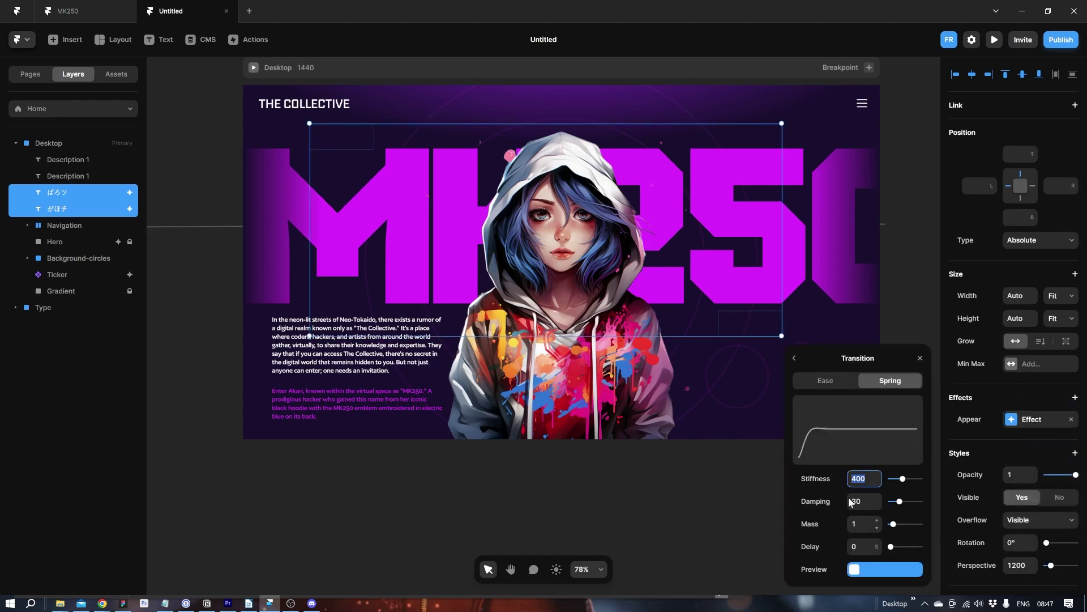
pyautogui.click(825, 374)
pyautogui.moveTo(855, 453); pyautogui.dragTo(832, 417)
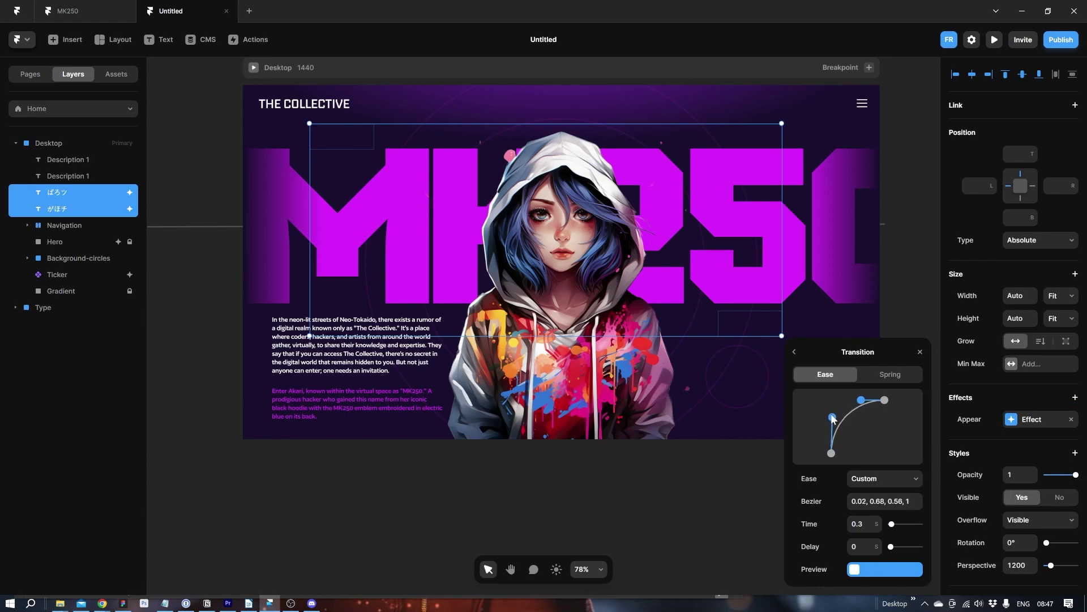
pyautogui.click(877, 543)
pyautogui.click(878, 549)
pyautogui.click(651, 504)
# - Raise the ばろツ label's appear delay to 0.7 s and preview the intro animations
pyautogui.click(753, 324)
pyautogui.scroll(-3, 966, 459)
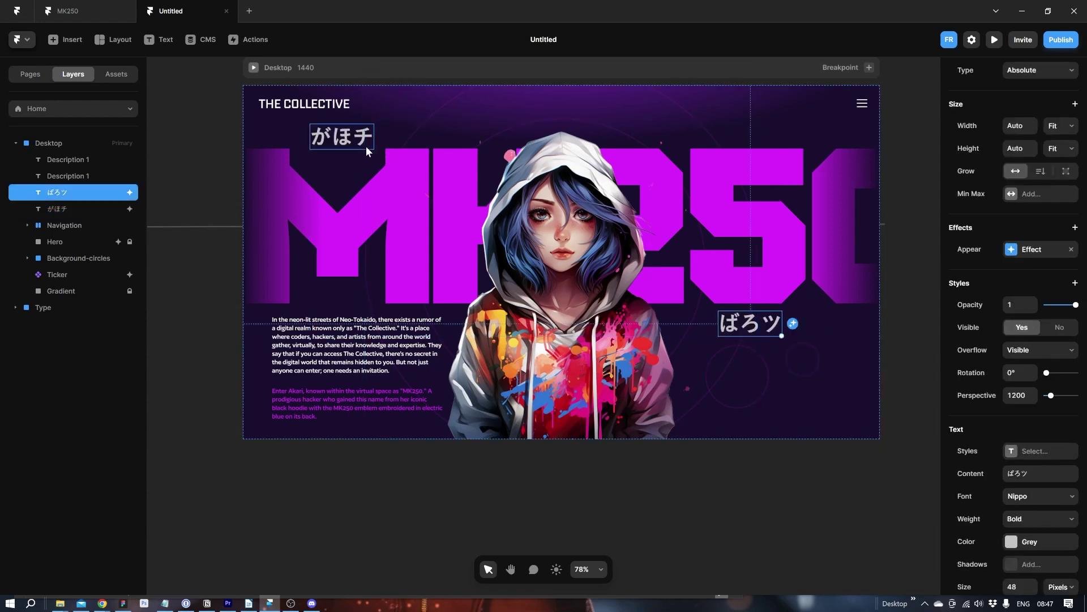
pyautogui.click(1026, 251)
pyautogui.click(873, 327)
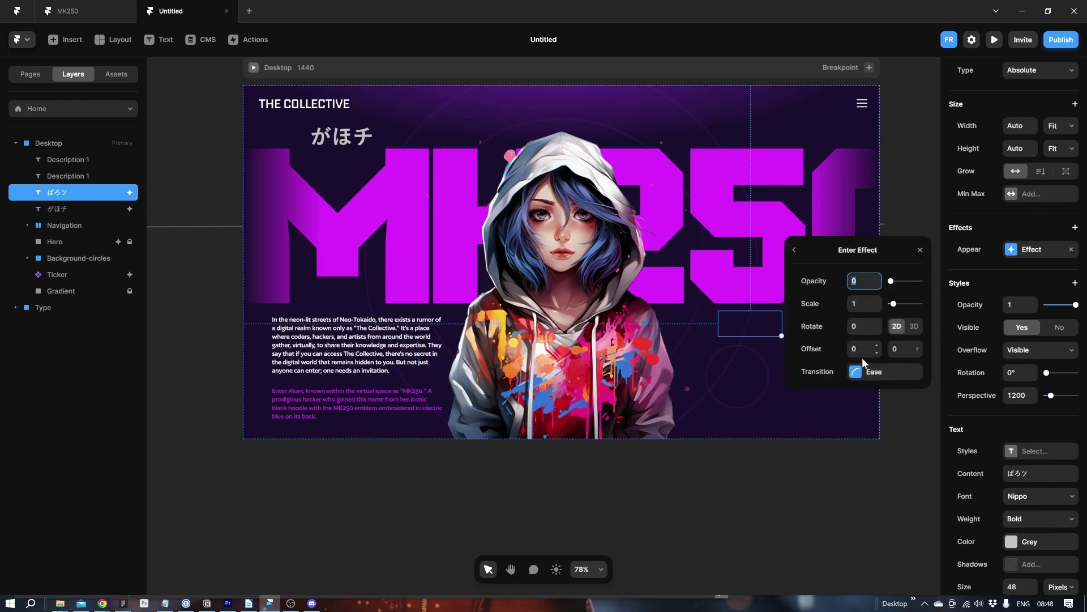
pyautogui.click(872, 371)
pyautogui.click(877, 442)
pyautogui.click(876, 442)
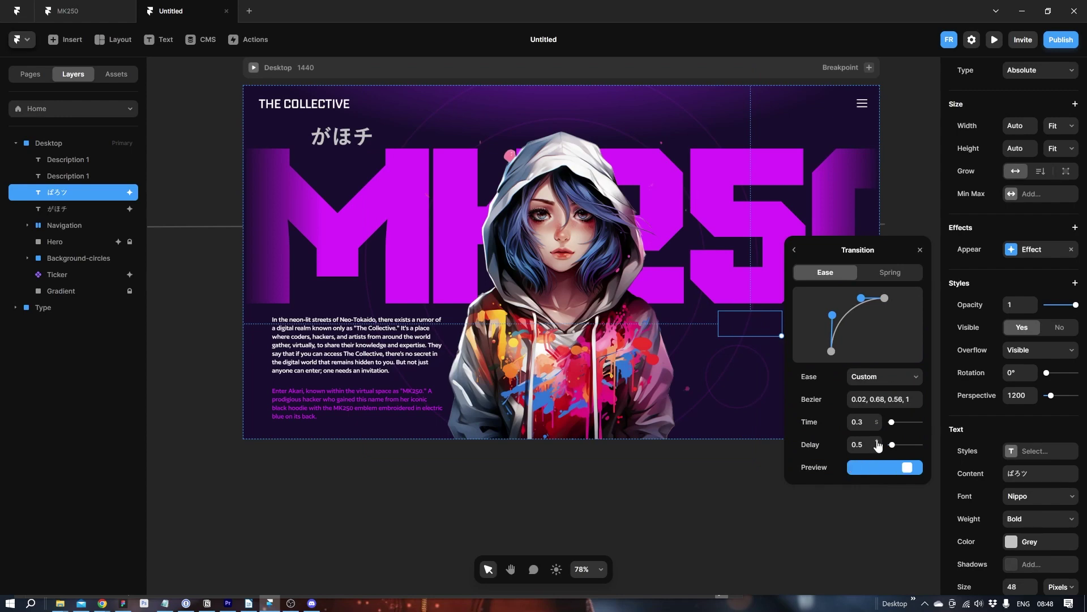
pyautogui.click(920, 250)
pyautogui.click(624, 500)
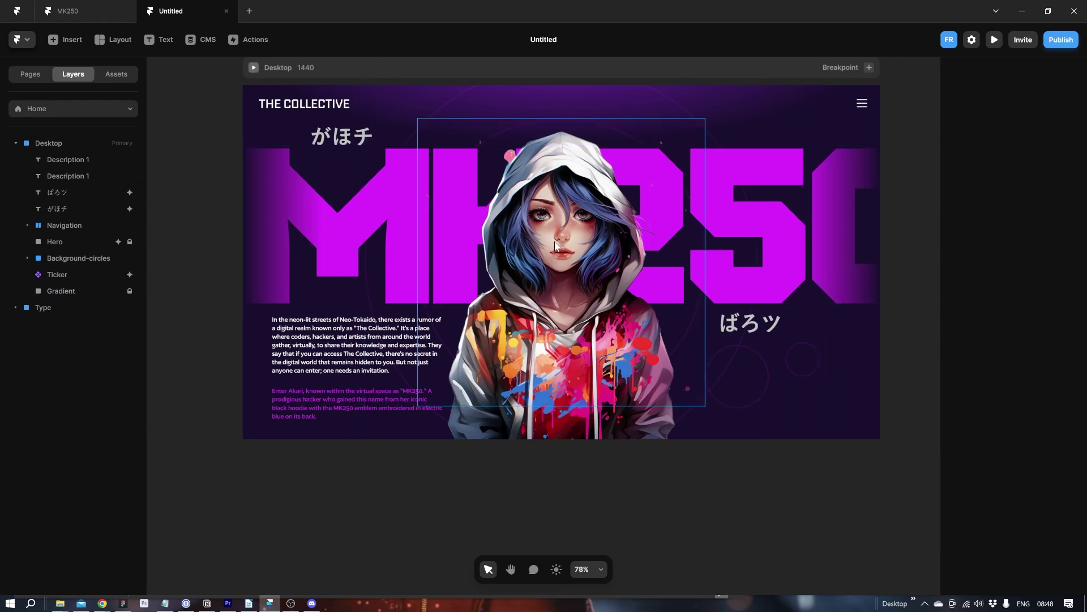
pyautogui.hotkey('ctrl', 'p')
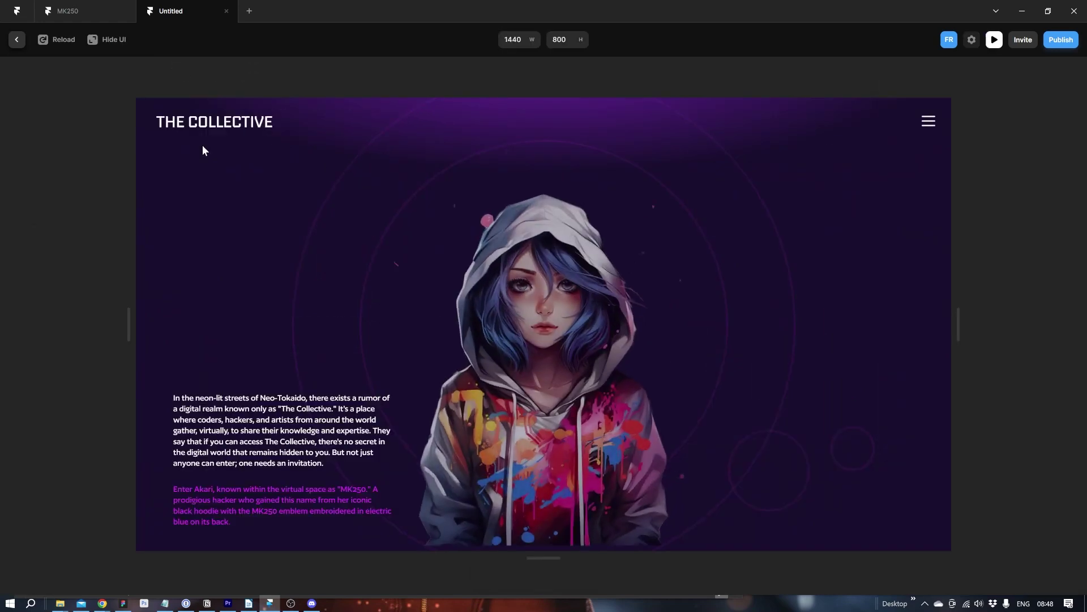
# - Set the Ticker's appear Offset X to 200, time 1 s and delay 0.2 s, then preview
pyautogui.press('Escape')
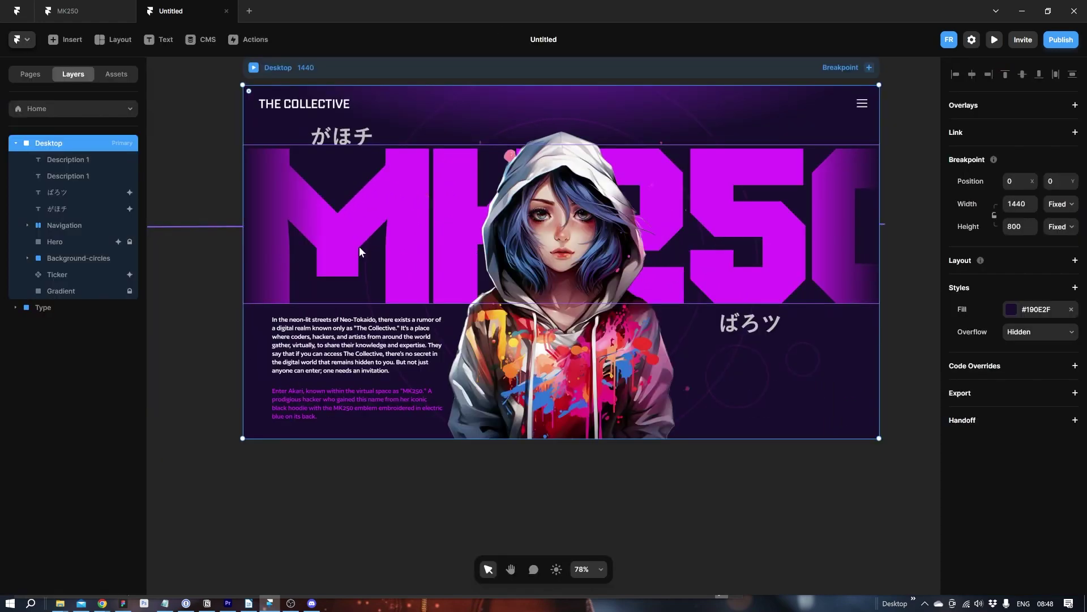
pyautogui.click(360, 243)
pyautogui.scroll(-1, 1037, 533)
pyautogui.click(1022, 290)
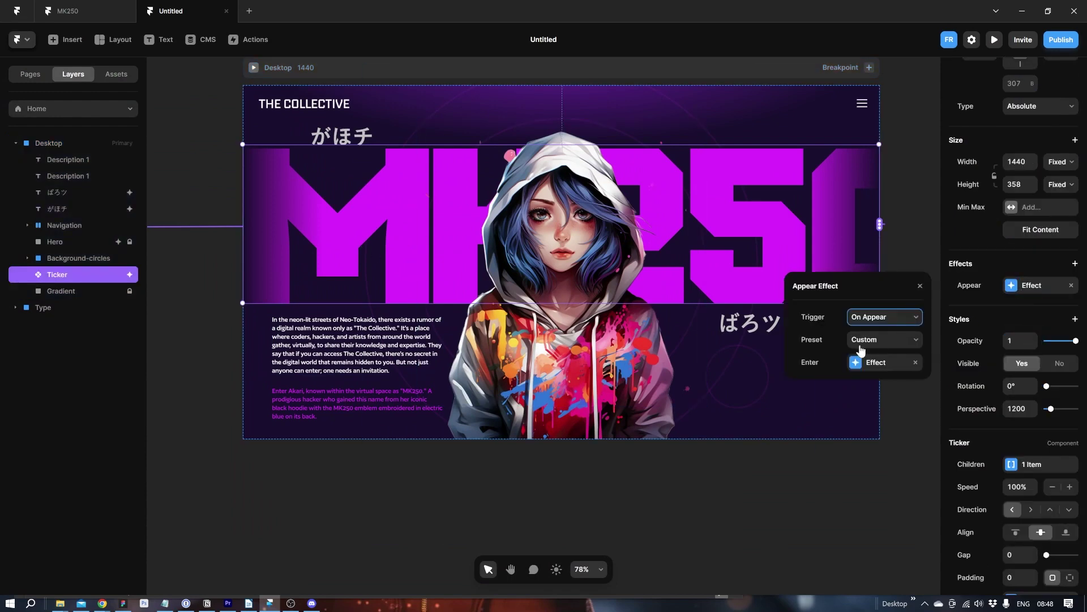
pyautogui.click(872, 362)
pyautogui.click(861, 385)
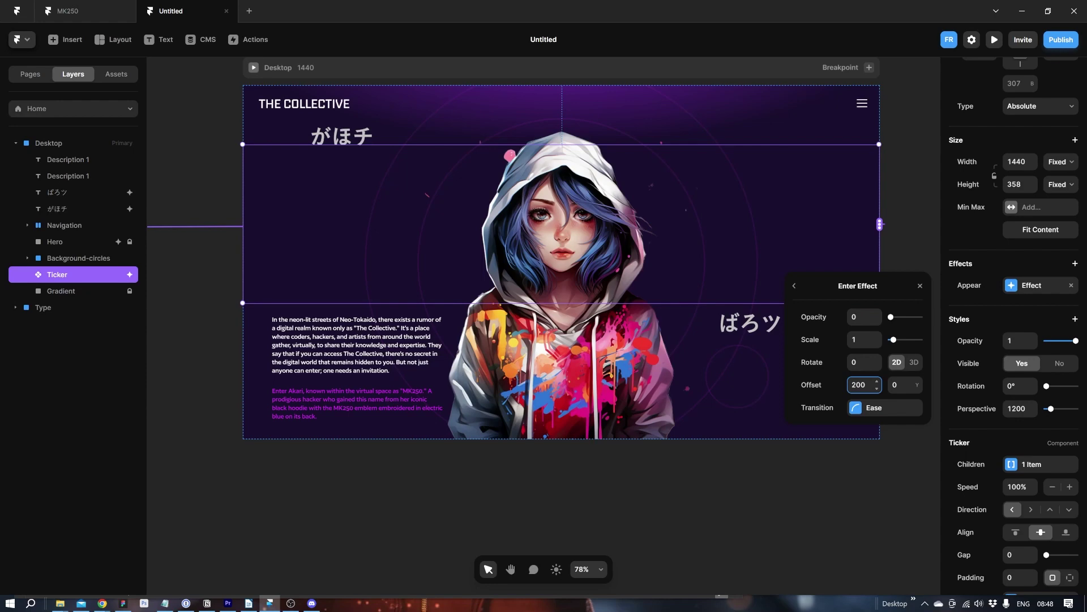
pyautogui.click(880, 403)
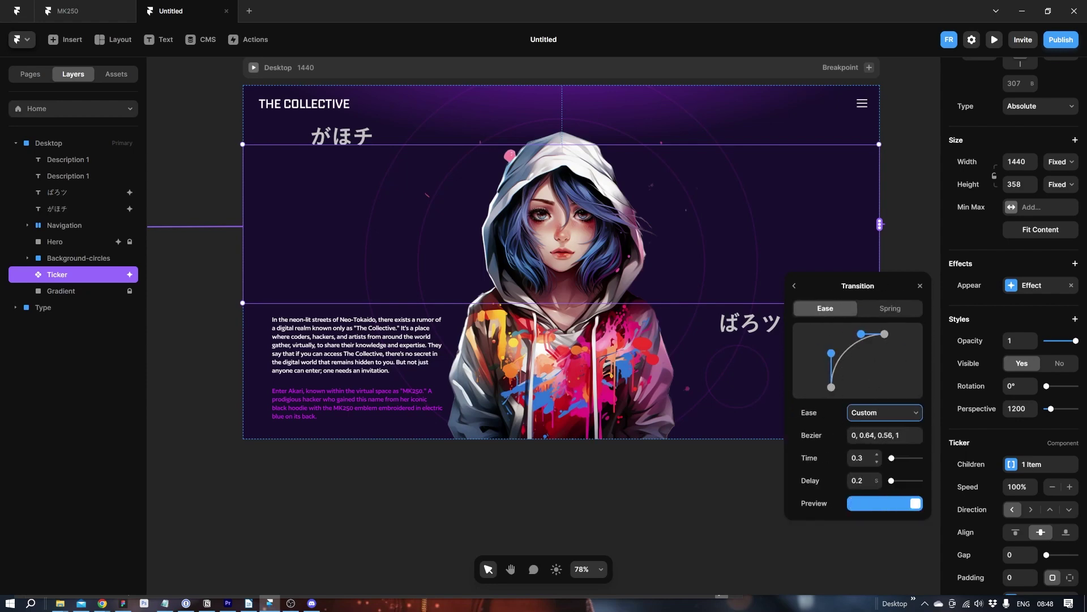
pyautogui.click(877, 454)
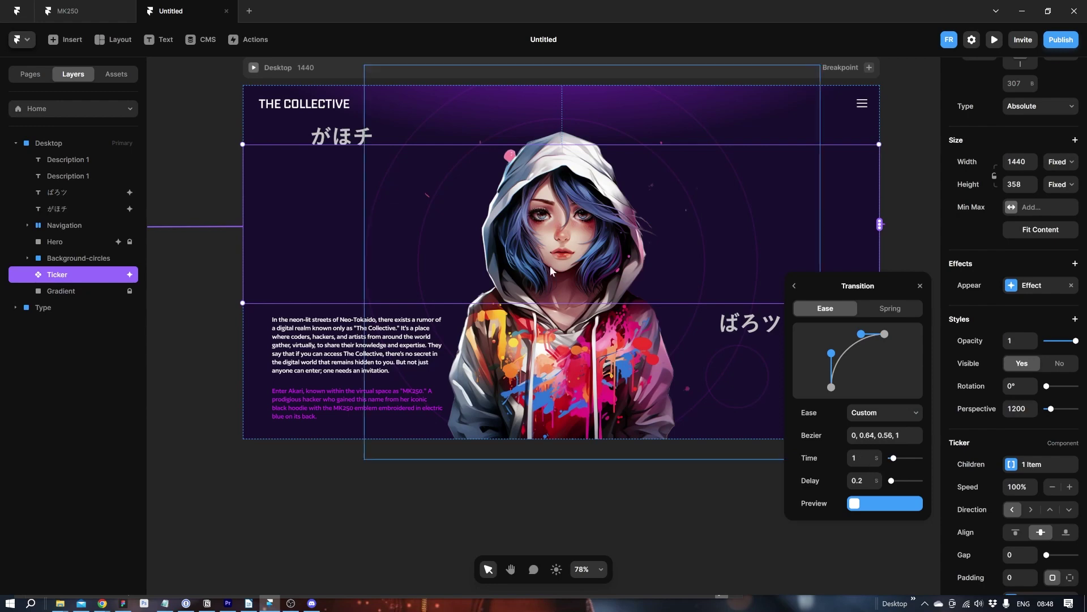
pyautogui.hotkey('ctrl', 'p')
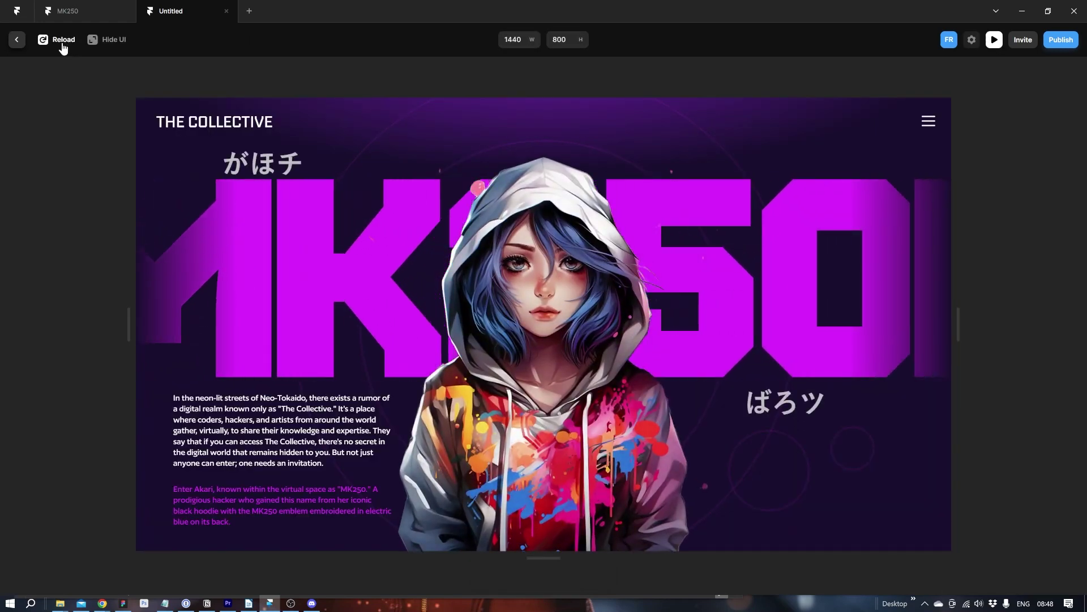
pyautogui.press('Escape')
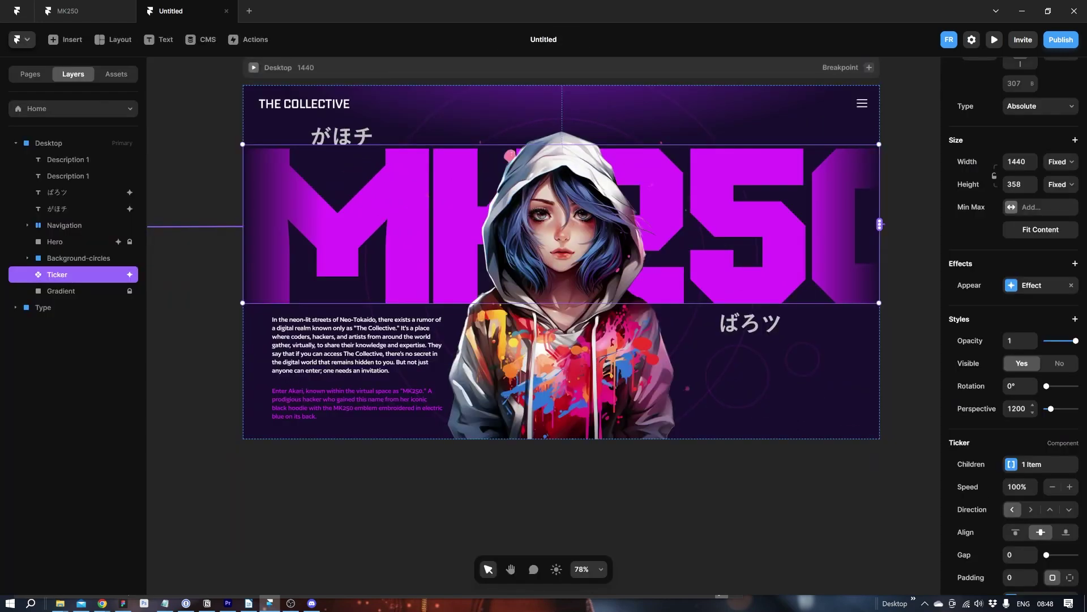
# - Change the Ticker's Offset X to 50 and preview again
pyautogui.click(1031, 287)
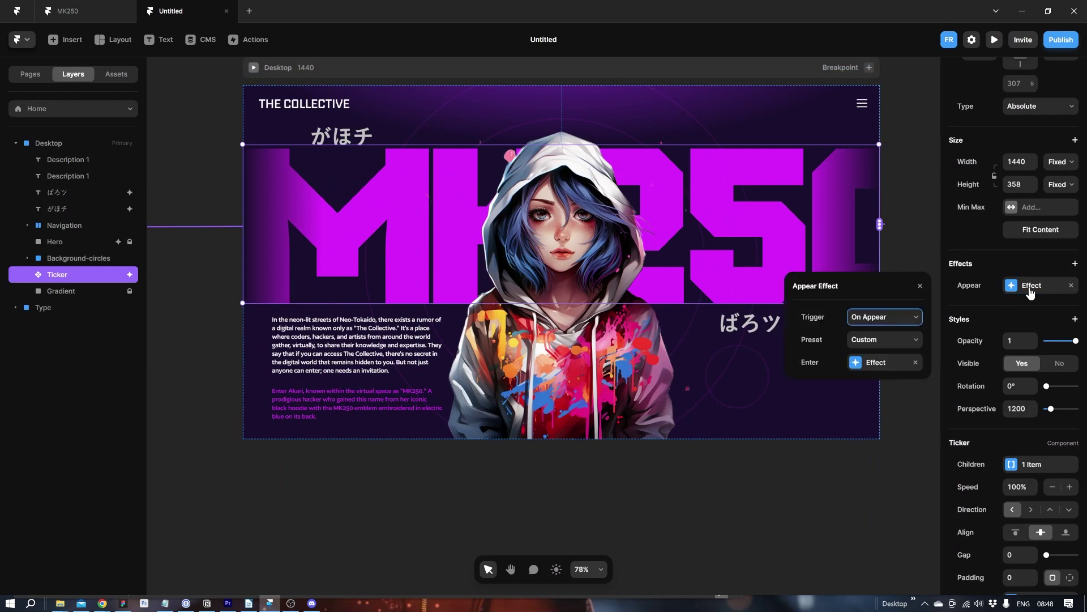
pyautogui.click(871, 358)
pyautogui.click(858, 385)
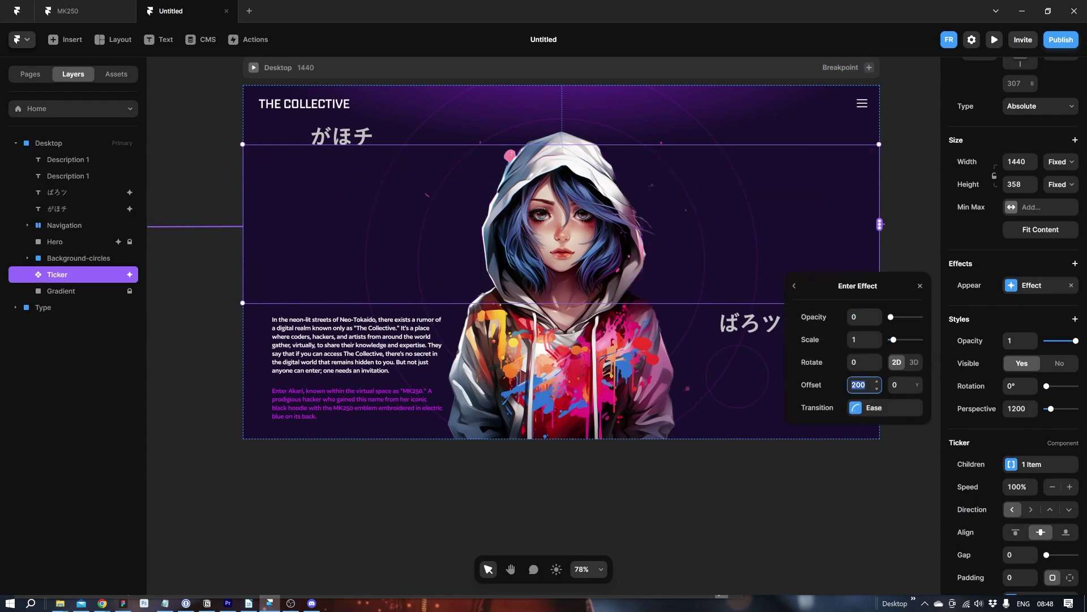
pyautogui.click(920, 286)
pyautogui.click(253, 68)
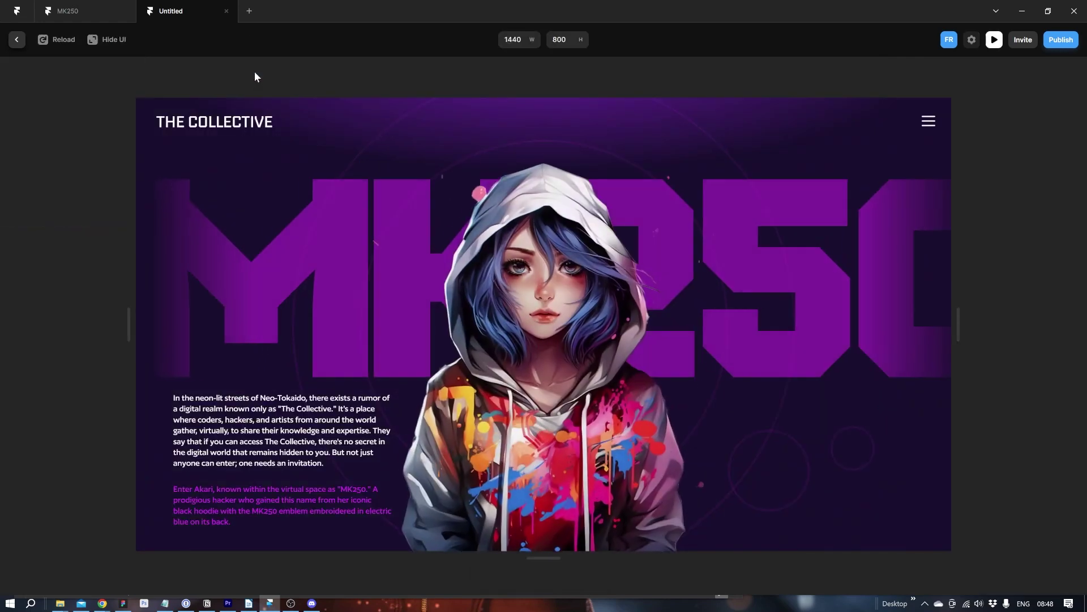
# - Give both paragraphs a slide-in-from-bottom appear effect with a custom fast-start ease over 0.5 s
pyautogui.click(17, 39)
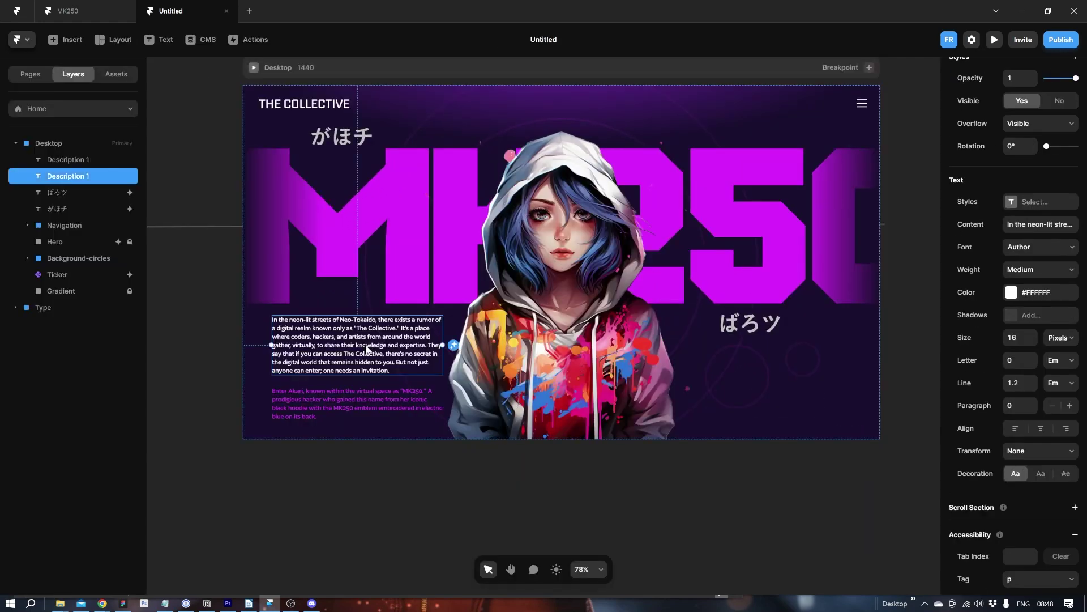
pyautogui.keyDown('shift'); pyautogui.click(319, 404); pyautogui.keyUp('shift')
pyautogui.click(1075, 397)
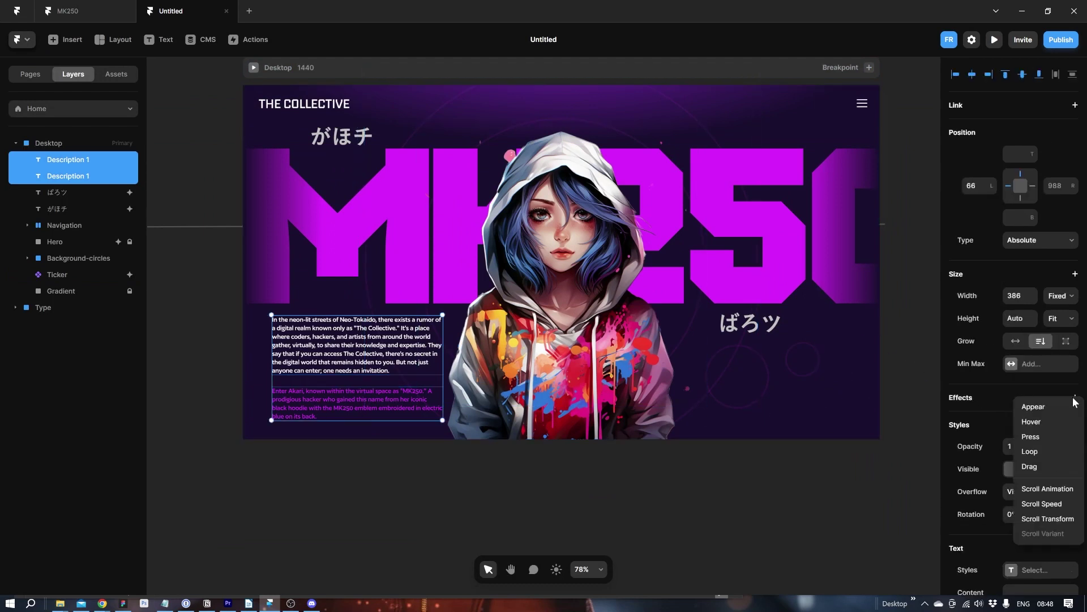
pyautogui.click(1048, 409)
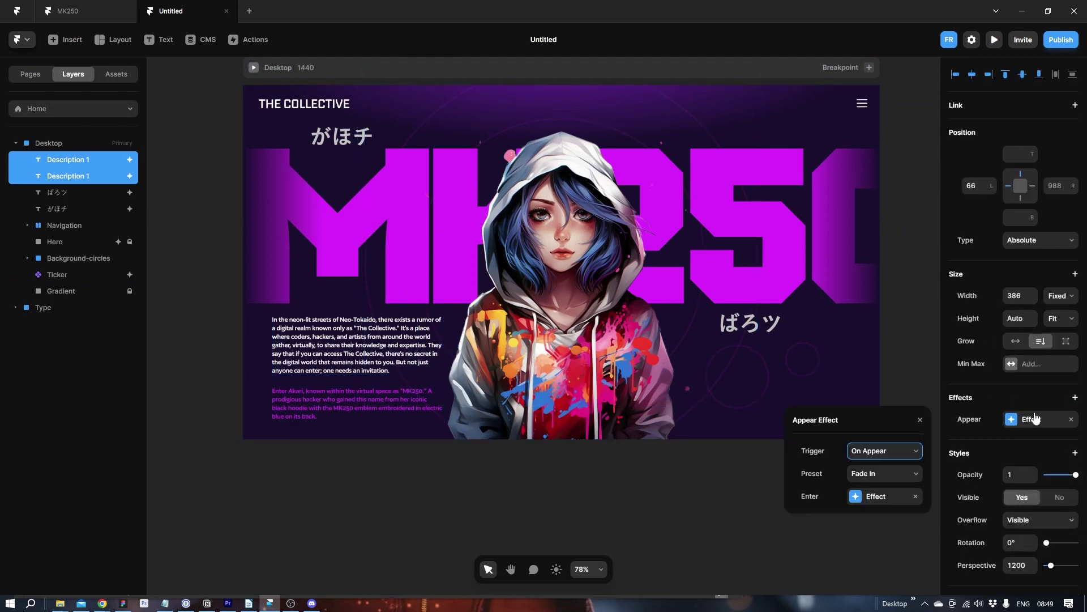
pyautogui.click(881, 474)
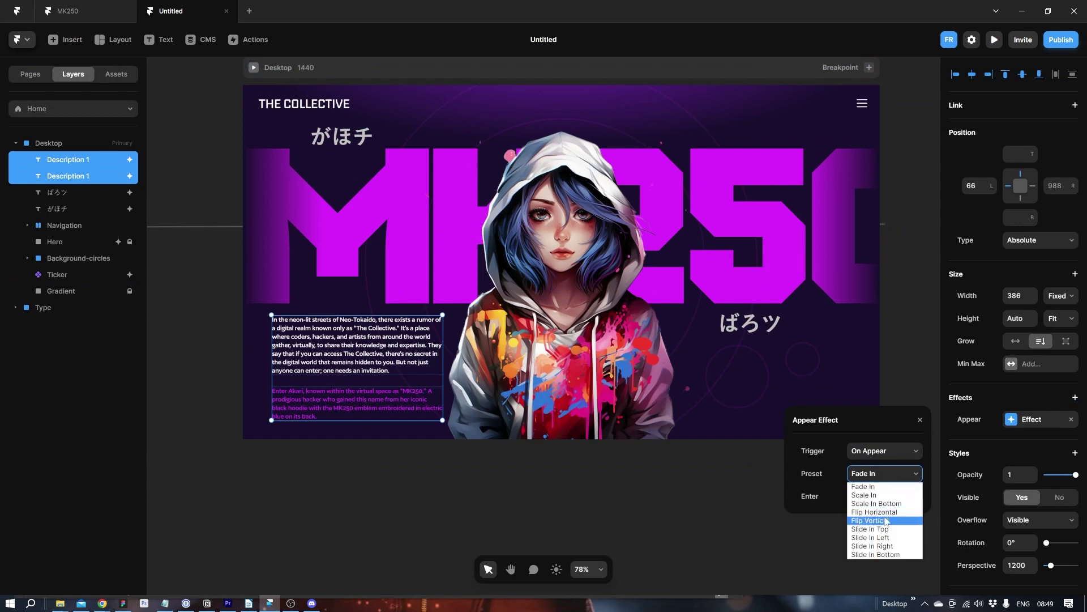
pyautogui.click(881, 554)
pyautogui.click(878, 503)
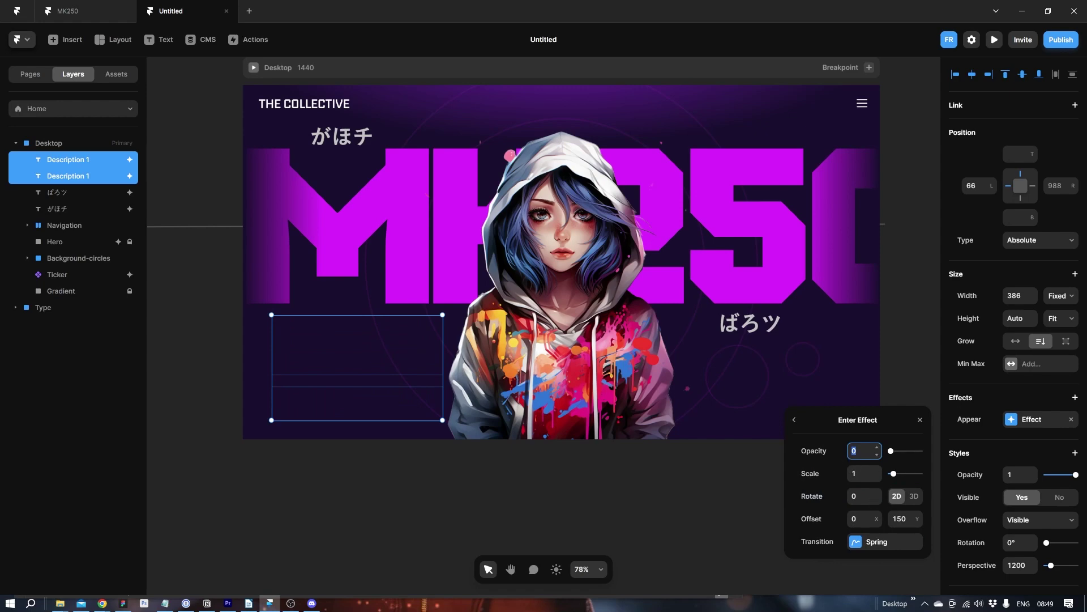
pyautogui.click(880, 544)
pyautogui.click(826, 380)
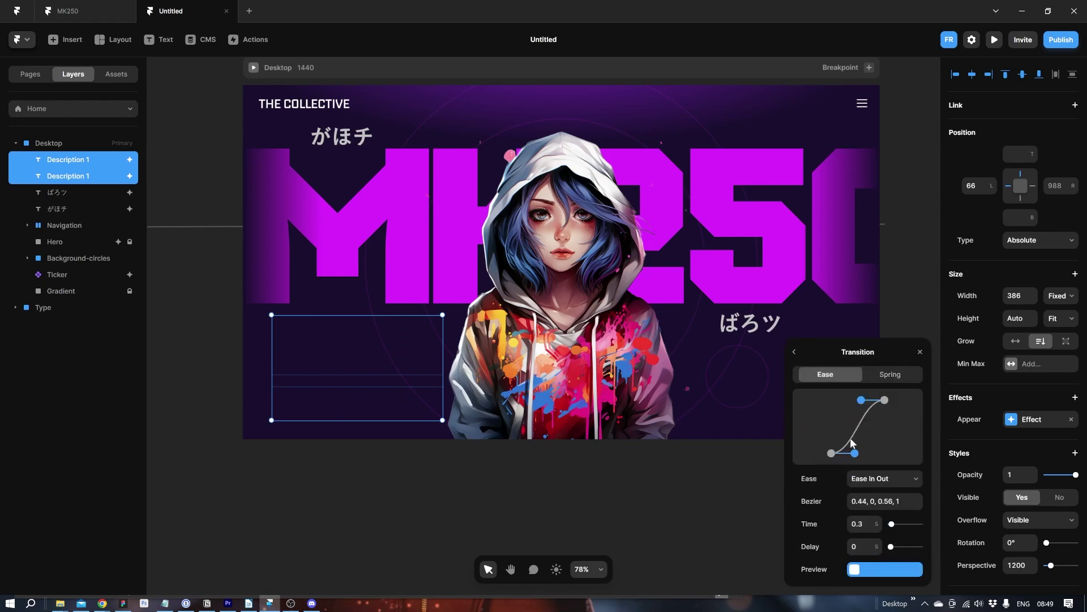
pyautogui.moveTo(854, 453); pyautogui.dragTo(826, 424)
pyautogui.click(878, 521)
pyautogui.click(879, 521)
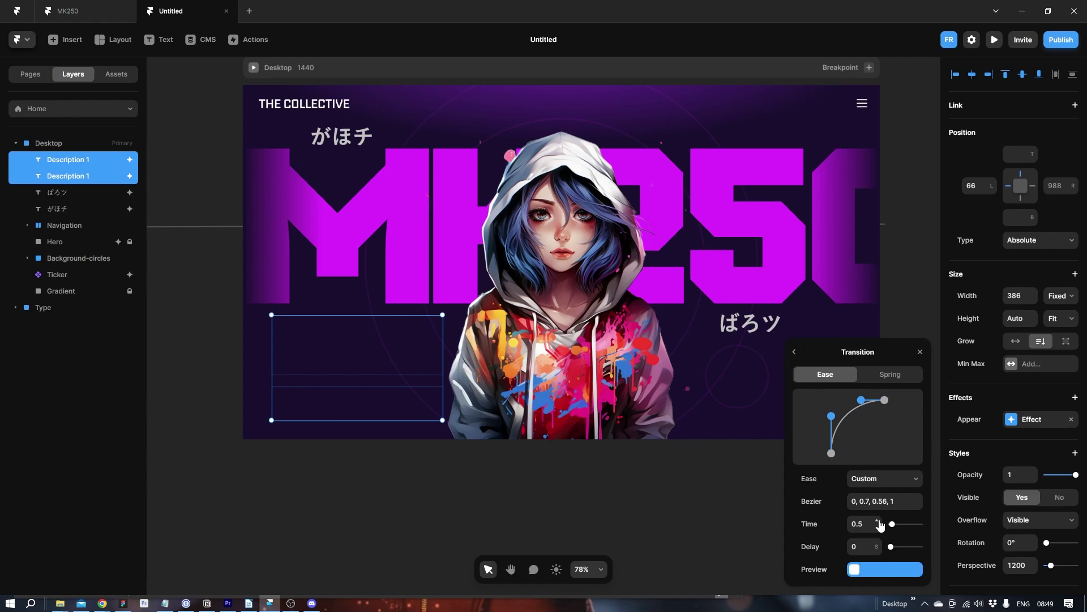
pyautogui.click(692, 517)
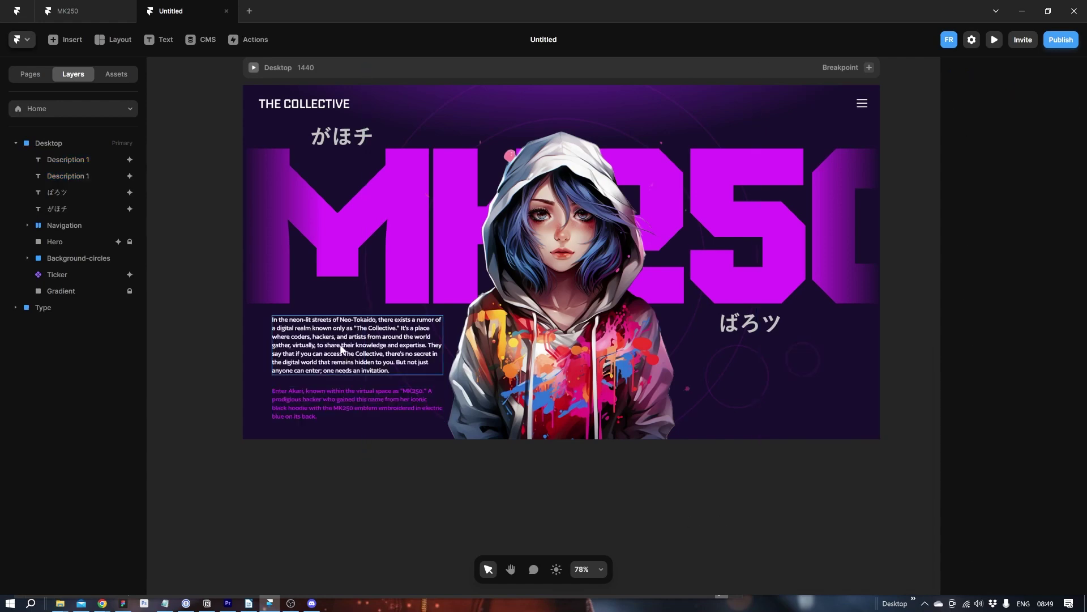
# - Set the white paragraph's appear delay to 0.4 s
pyautogui.scroll(-6, 1001, 464)
pyautogui.scroll(5, 1023, 264)
pyautogui.click(1039, 279)
pyautogui.click(880, 356)
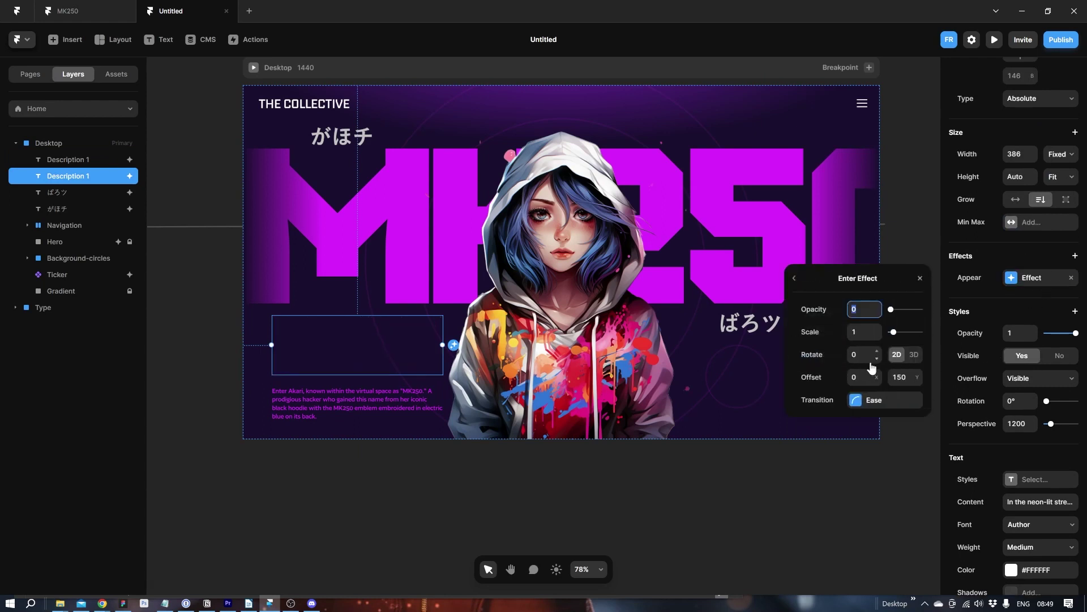
pyautogui.click(872, 400)
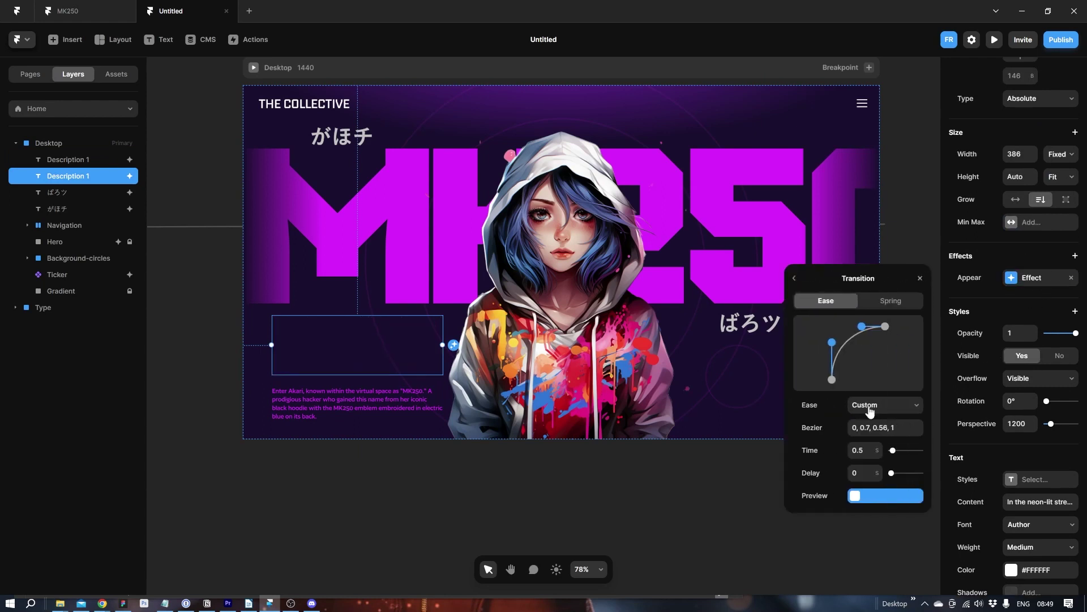
pyautogui.click(861, 472)
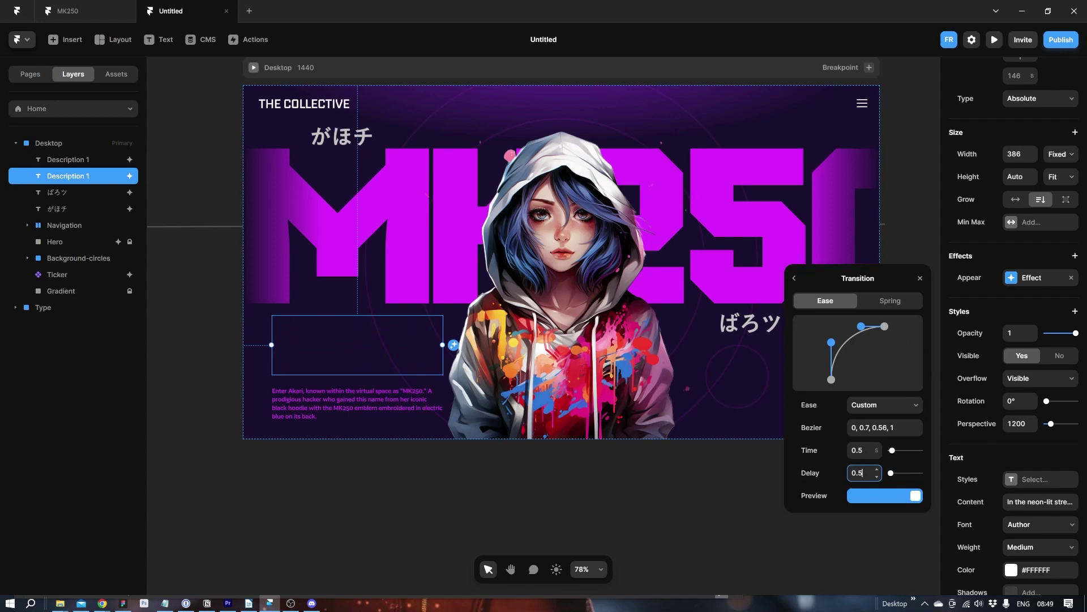
pyautogui.write('0.4')
# - Set the purple paragraph's appear delay to 0.8 s and preview the page
pyautogui.click(342, 397)
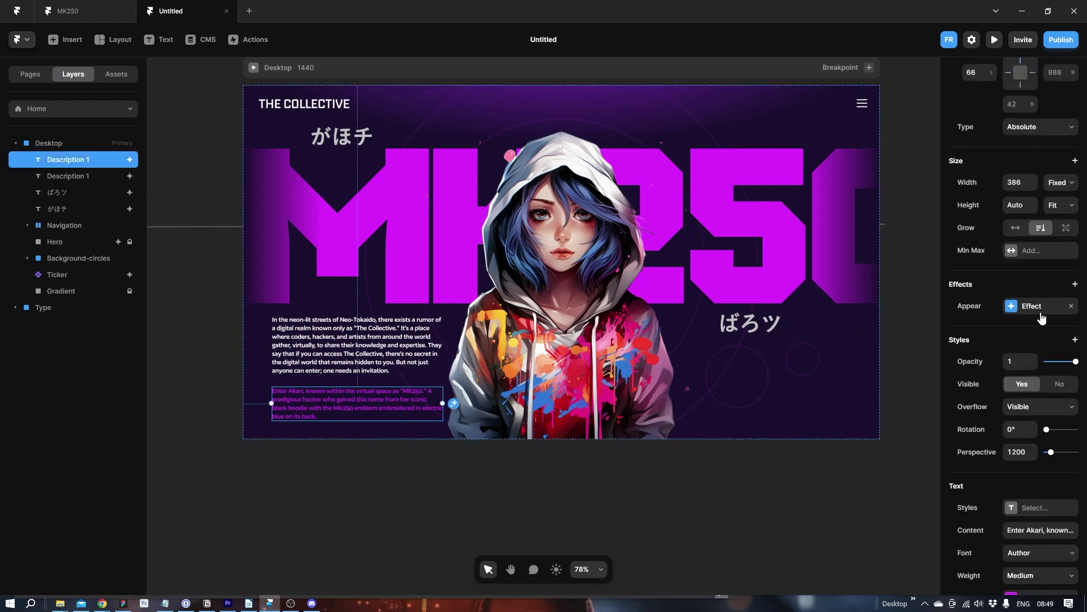
pyautogui.click(1038, 309)
pyautogui.click(876, 383)
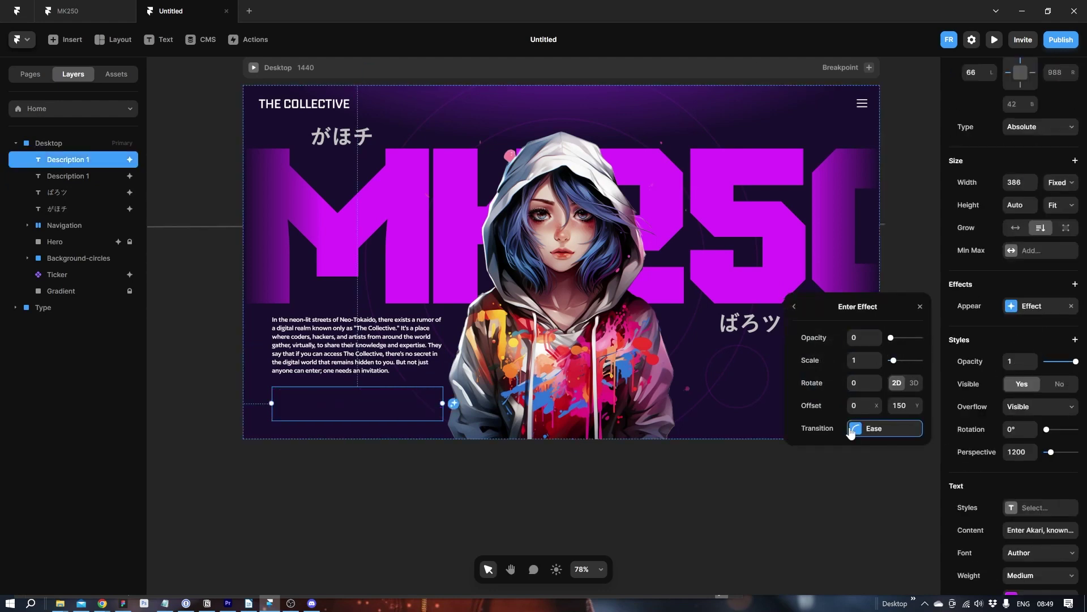
pyautogui.click(883, 428)
pyautogui.click(861, 501)
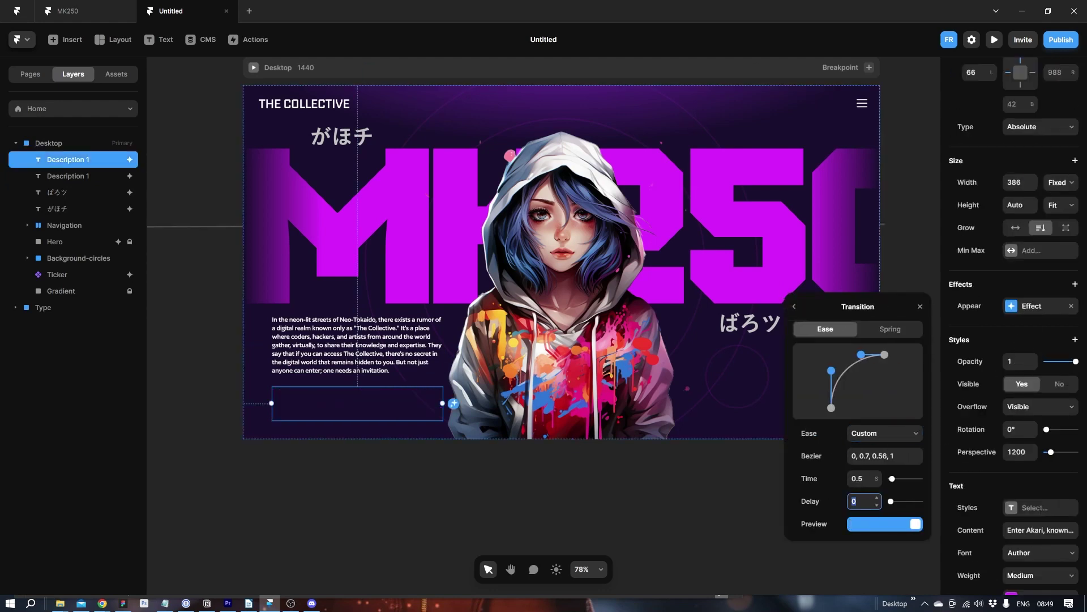
pyautogui.write('0.8')
pyautogui.click(731, 509)
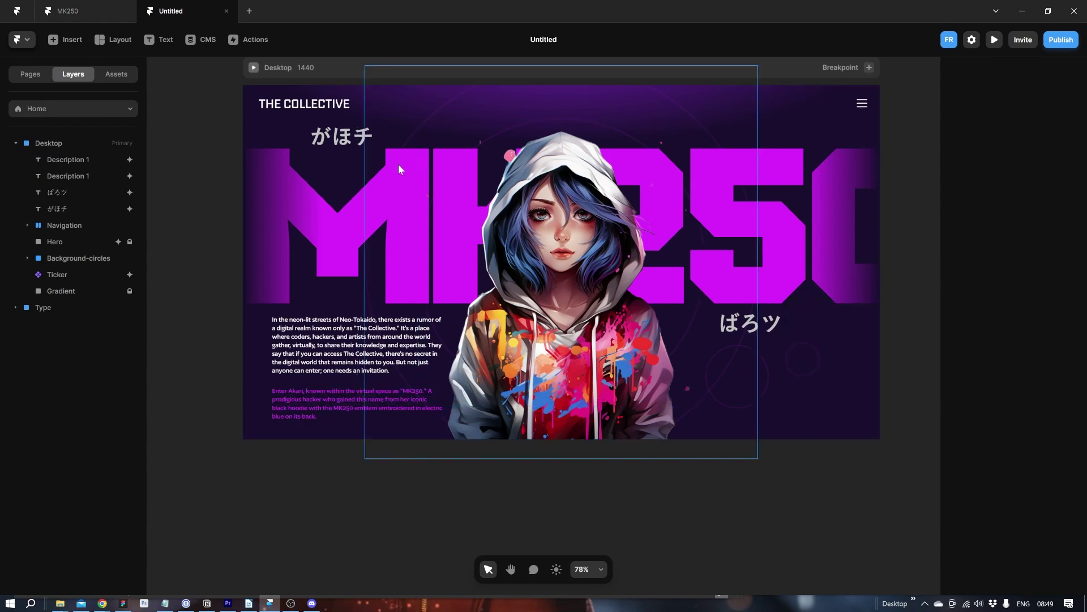
pyautogui.click(251, 68)
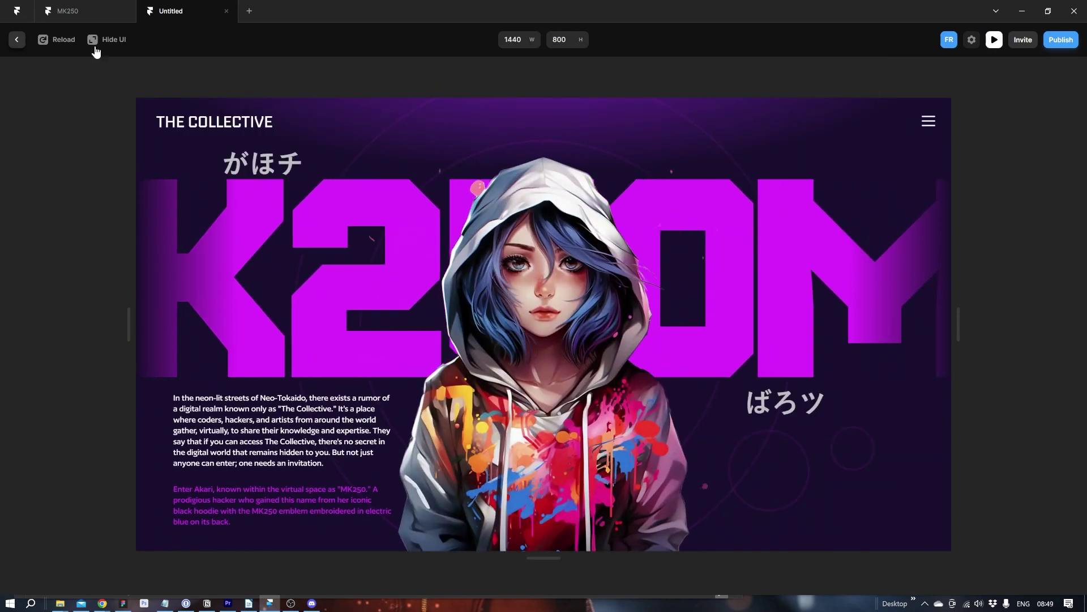
# - Add an On Appear Scale In effect to the inner and outer circles
pyautogui.click(23, 40)
pyautogui.click(28, 257)
pyautogui.click(77, 323)
pyautogui.keyDown('shift'); pyautogui.click(79, 311); pyautogui.keyUp('shift')
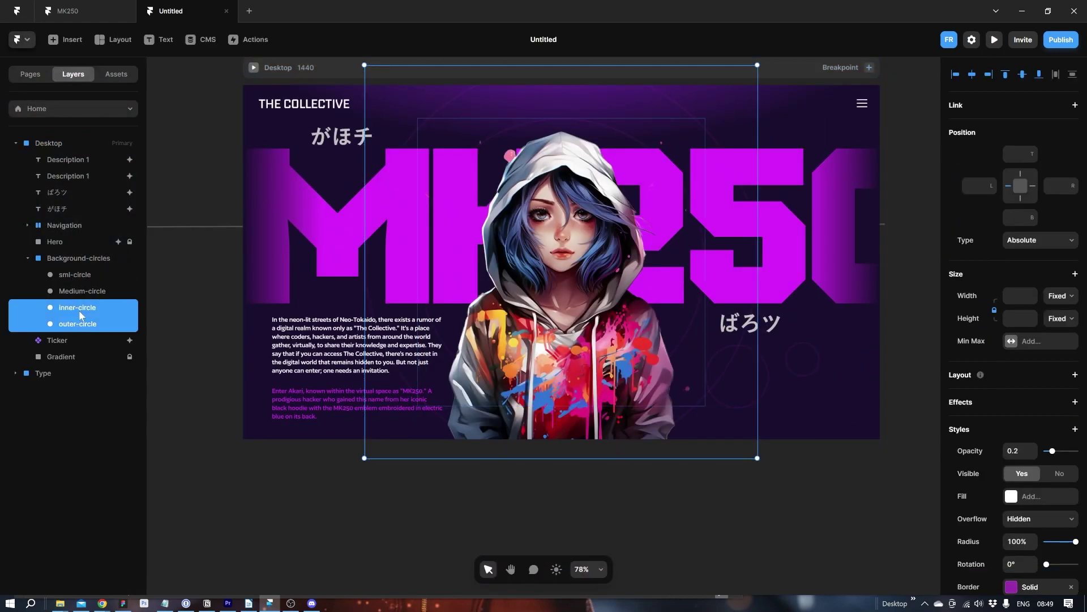
pyautogui.click(1074, 402)
pyautogui.click(1039, 416)
pyautogui.click(1040, 422)
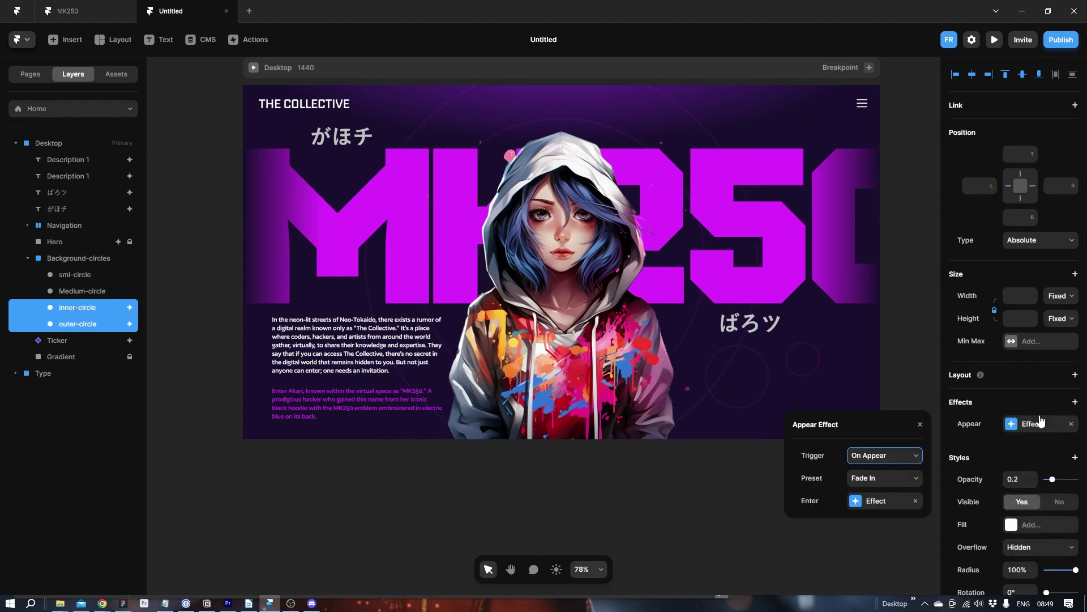
pyautogui.click(882, 468)
pyautogui.click(878, 468)
pyautogui.click(876, 479)
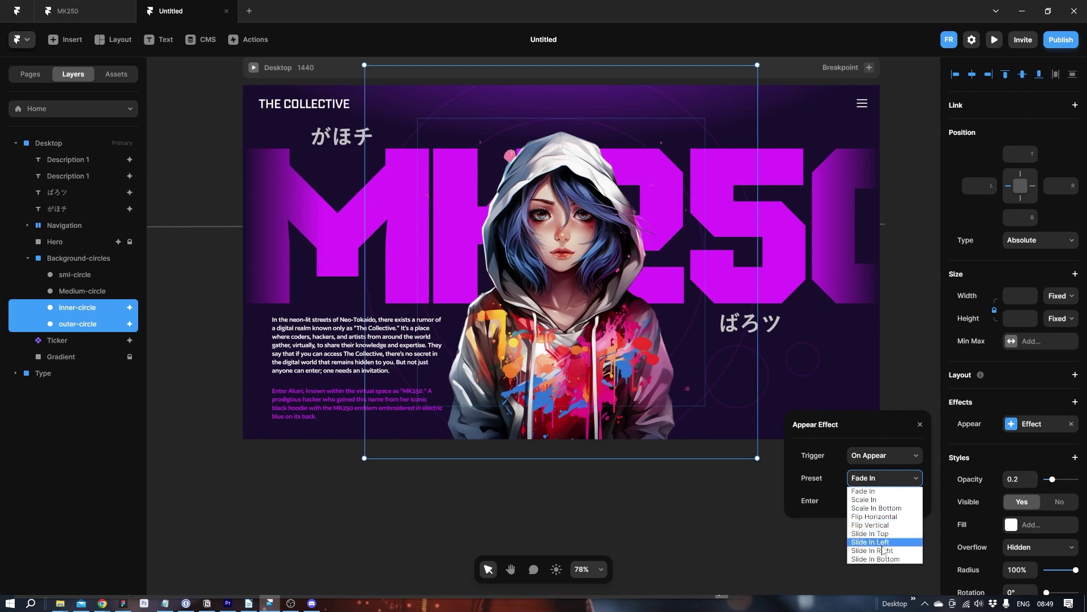
pyautogui.click(881, 500)
pyautogui.click(879, 504)
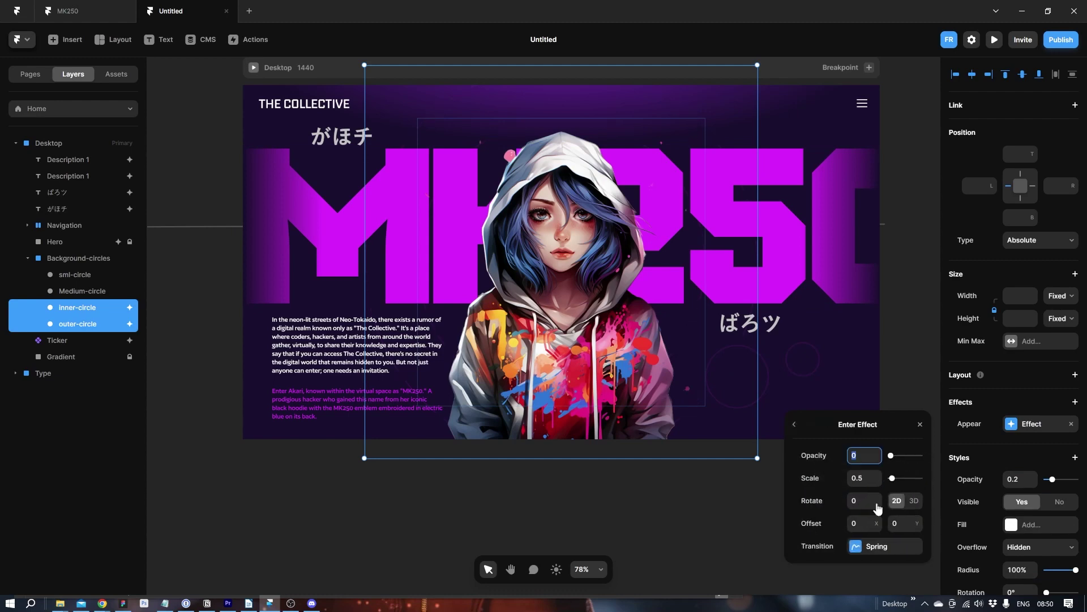
pyautogui.click(737, 529)
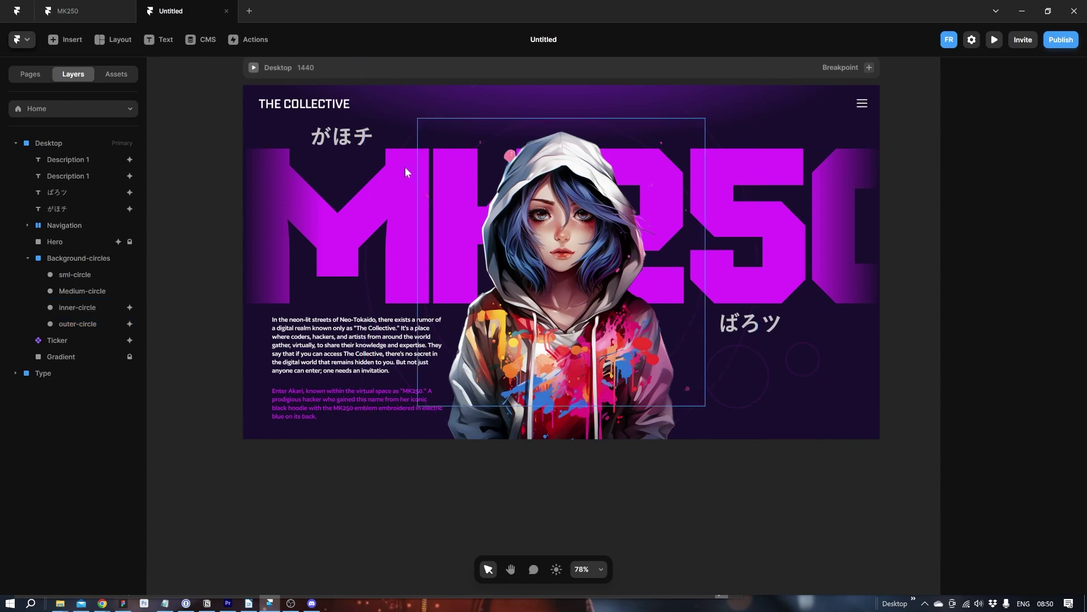
# - Preview and replay the circles' scale-in animation
pyautogui.click(253, 68)
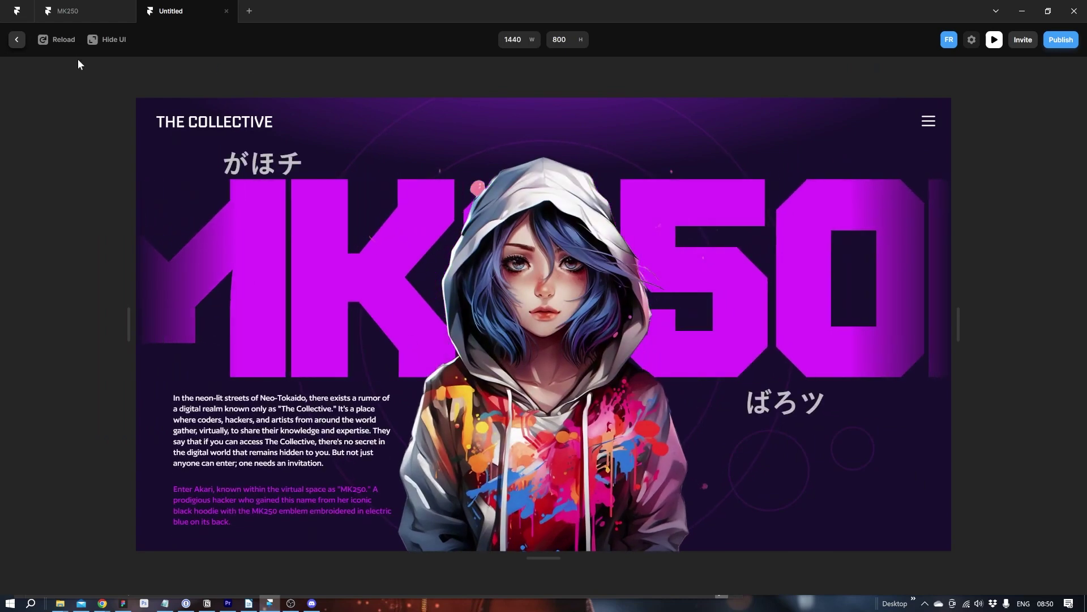
pyautogui.click(72, 44)
pyautogui.click(72, 45)
pyautogui.click(17, 39)
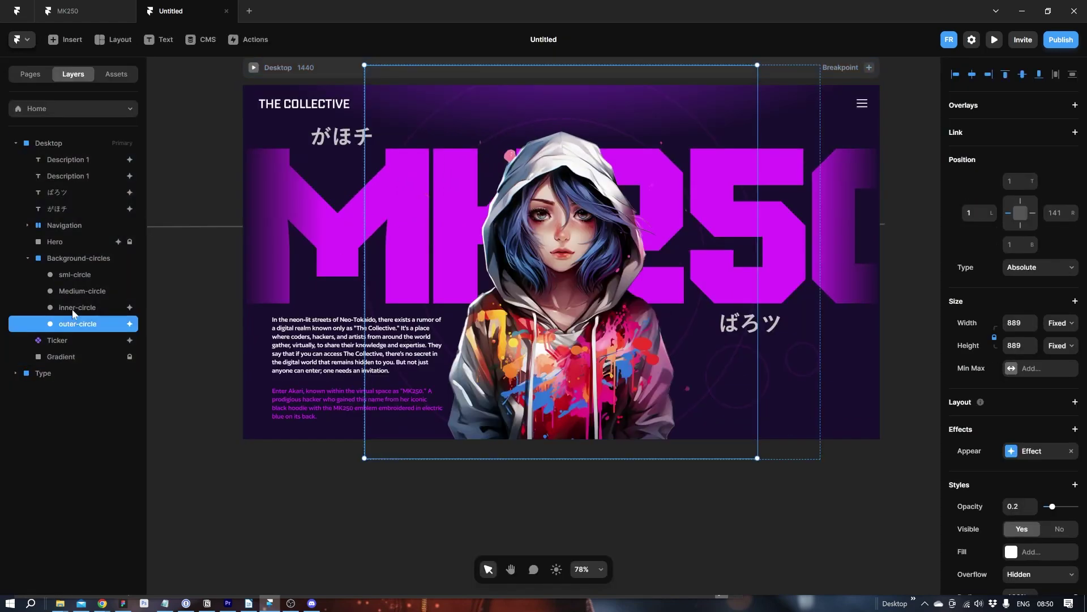
# - Give both circles' appear transition an Ease In Out curve lasting 1 s
pyautogui.scroll(-1, 1064, 453)
pyautogui.click(1035, 425)
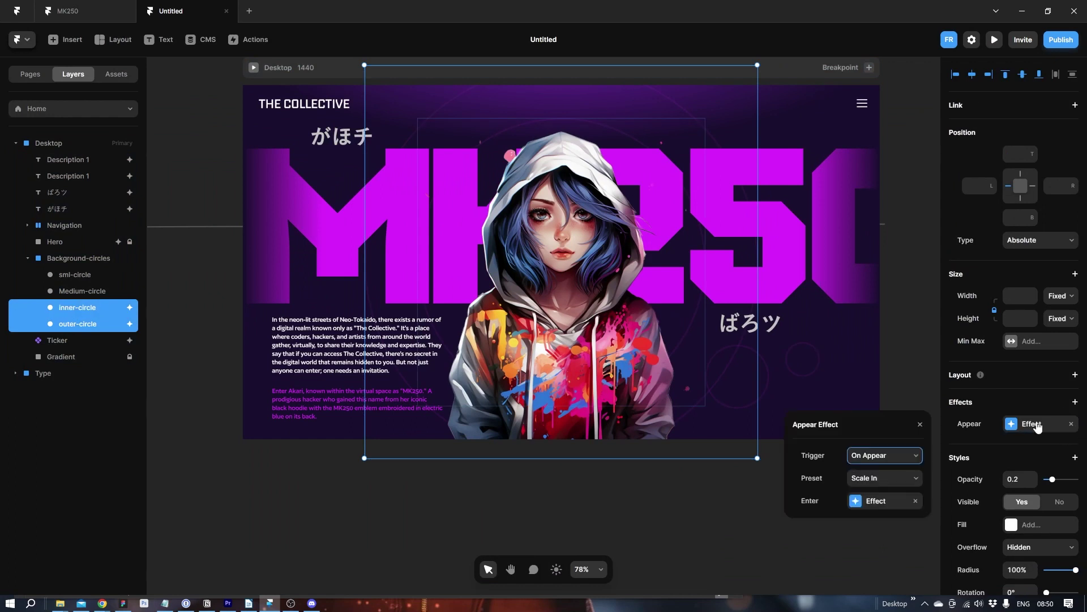
pyautogui.click(885, 505)
pyautogui.click(884, 544)
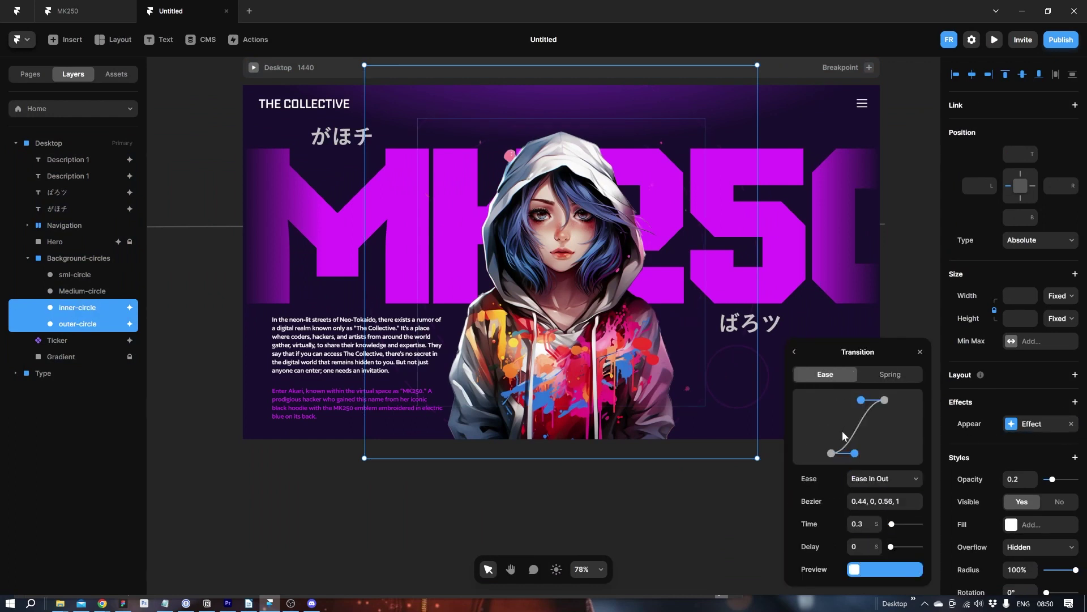
pyautogui.moveTo(855, 453); pyautogui.dragTo(840, 418)
pyautogui.click(881, 478)
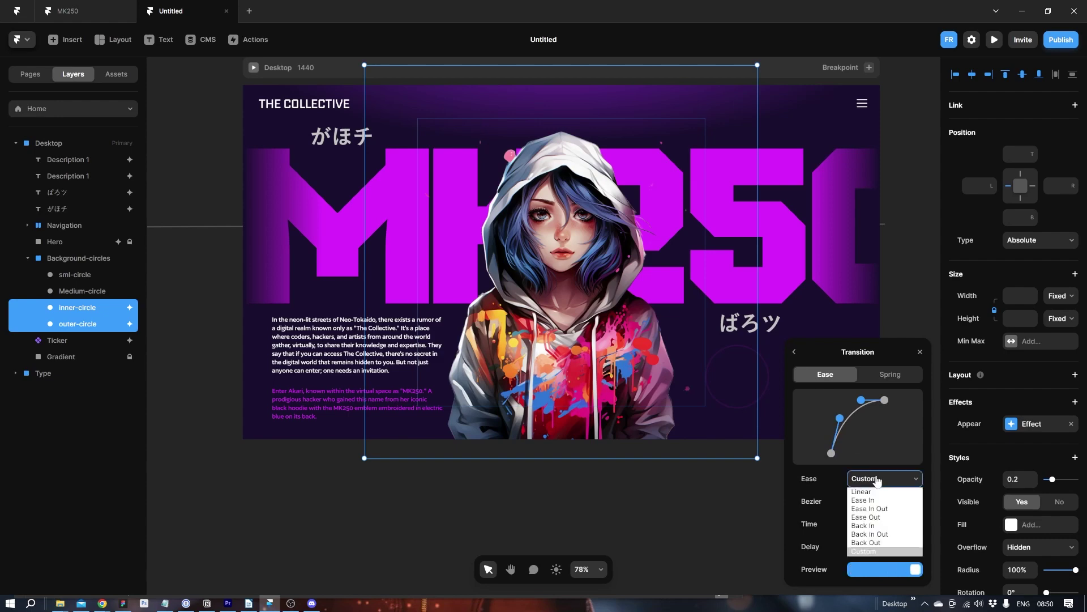
pyautogui.click(893, 510)
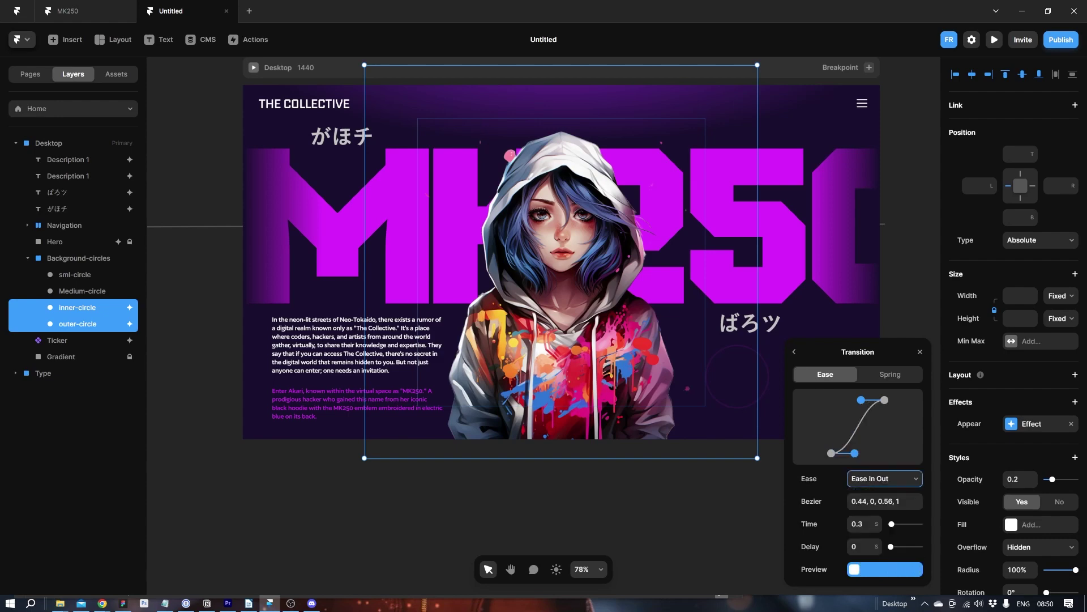
pyautogui.click(858, 523)
pyautogui.write('1')
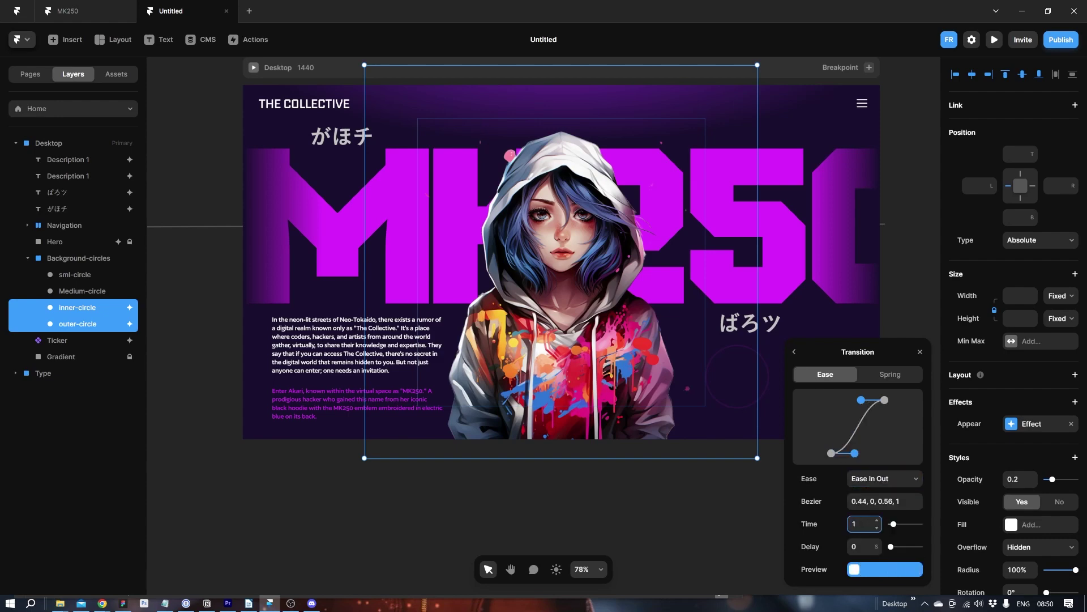
# - Delay the inner circle by 0.4 s and the outer by 0.8 s, then preview
pyautogui.click(85, 309)
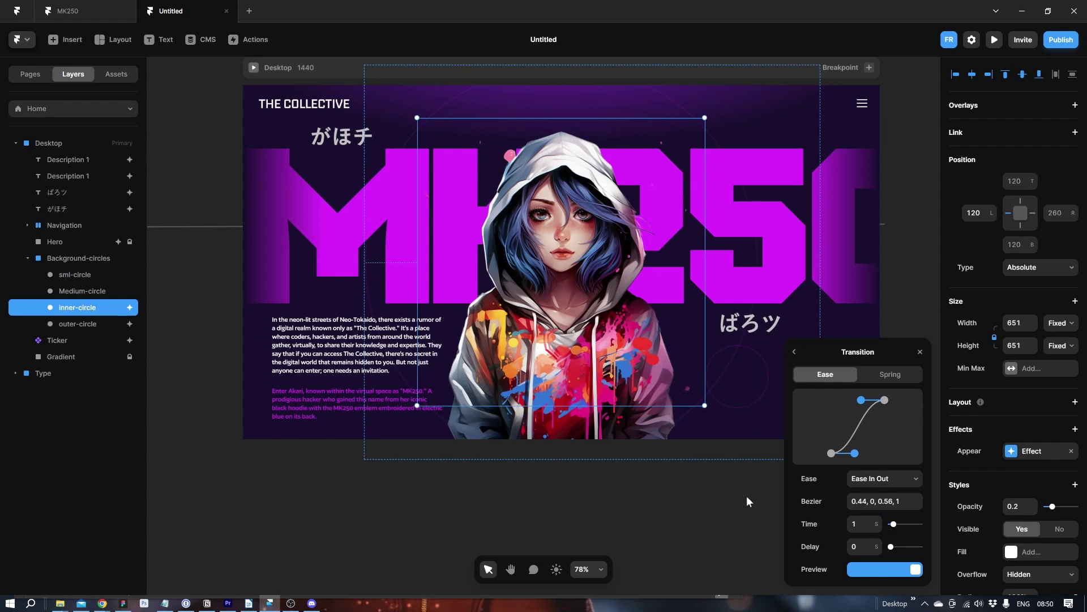
pyautogui.click(873, 547)
pyautogui.write('.4')
pyautogui.click(95, 325)
pyautogui.click(862, 546)
pyautogui.write('.8')
pyautogui.press('Return')
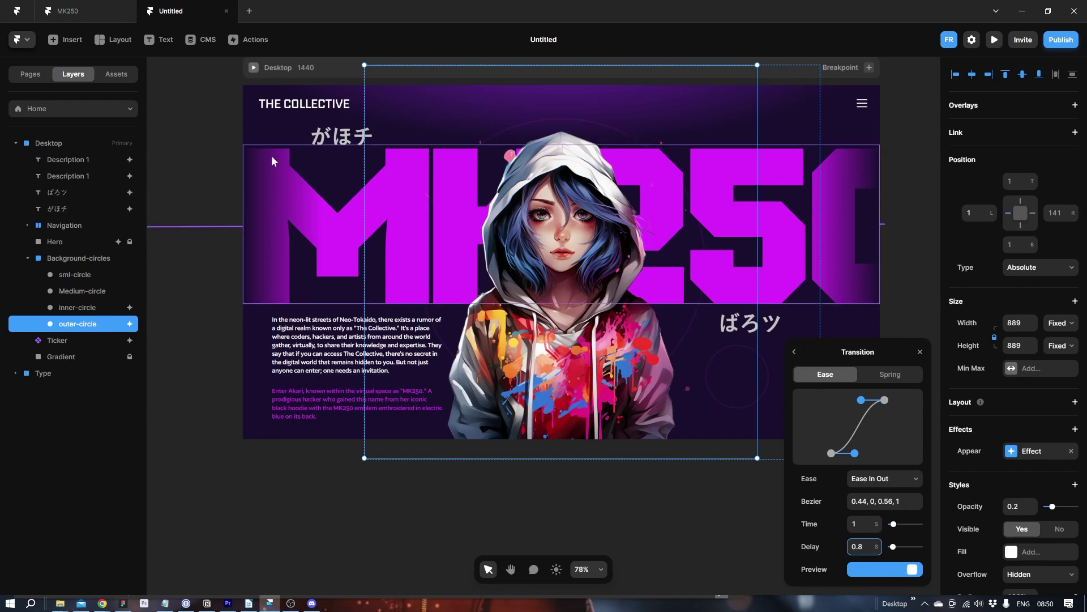
pyautogui.hotkey('ctrl', 'p')
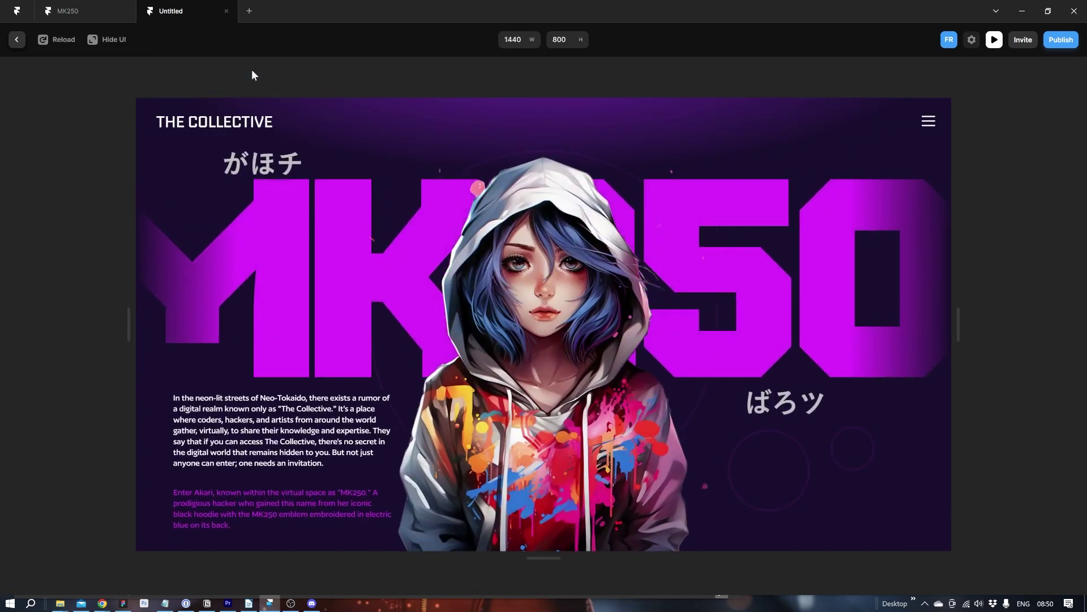
pyautogui.press('Escape')
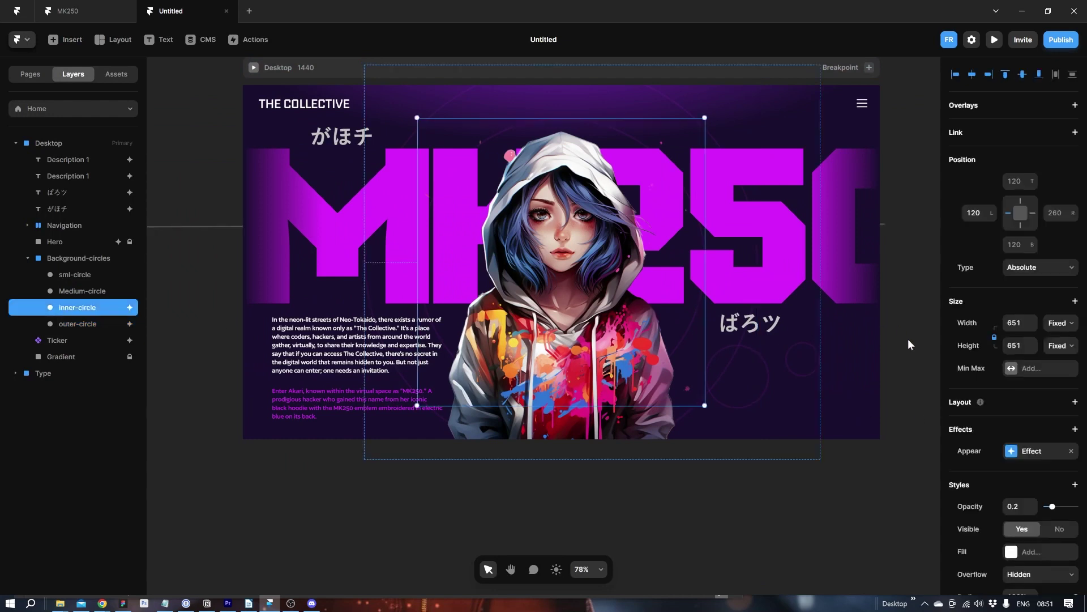
# - Set the inner circle's appear duration to 0.56 s and the outer's to 0.6 s, then preview
pyautogui.click(1024, 451)
pyautogui.click(884, 529)
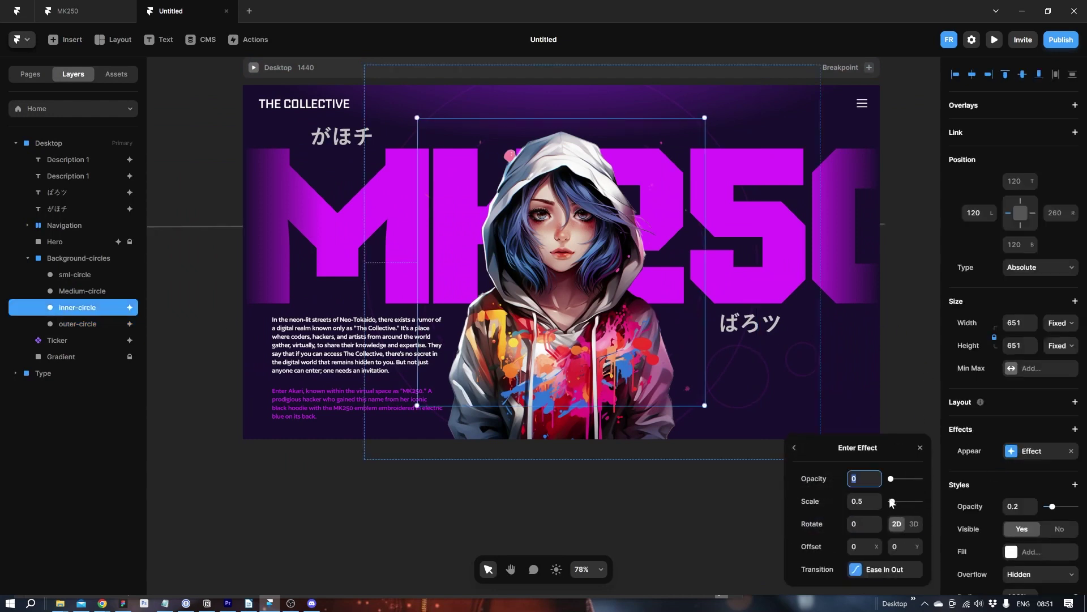
pyautogui.click(865, 570)
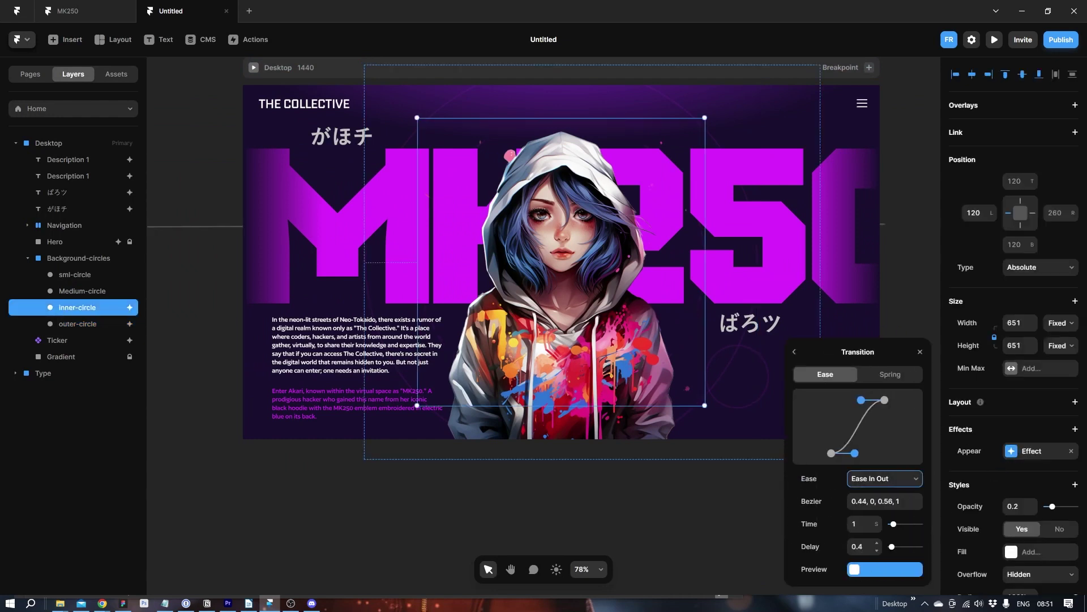
pyautogui.click(861, 524)
pyautogui.write('0.')
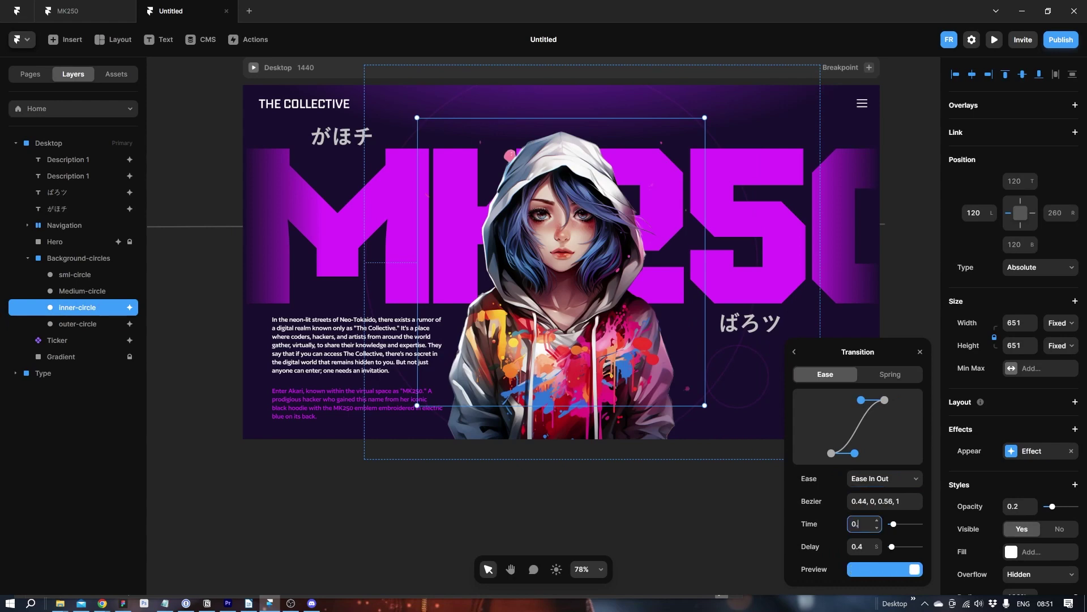
pyautogui.write('56')
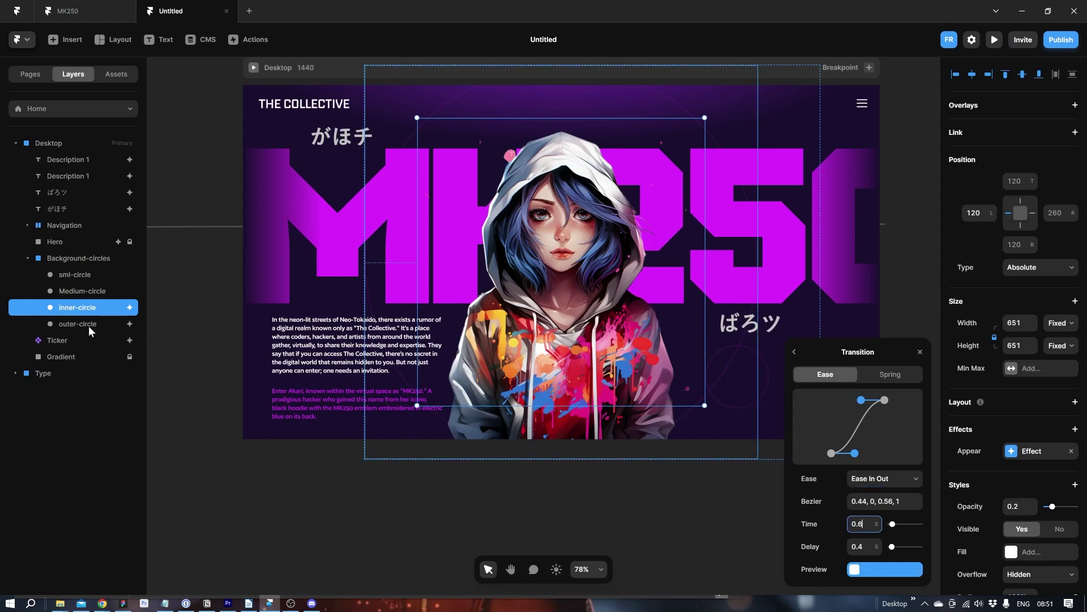
pyautogui.click(88, 324)
pyautogui.click(849, 518)
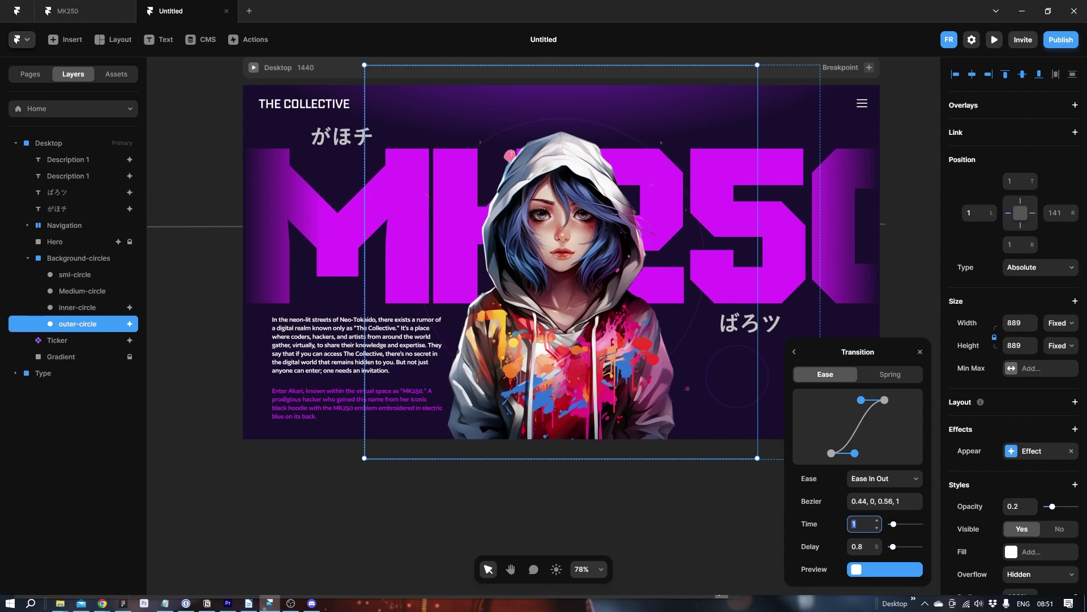
pyautogui.write('0.6')
pyautogui.hotkey('ctrl', 'p')
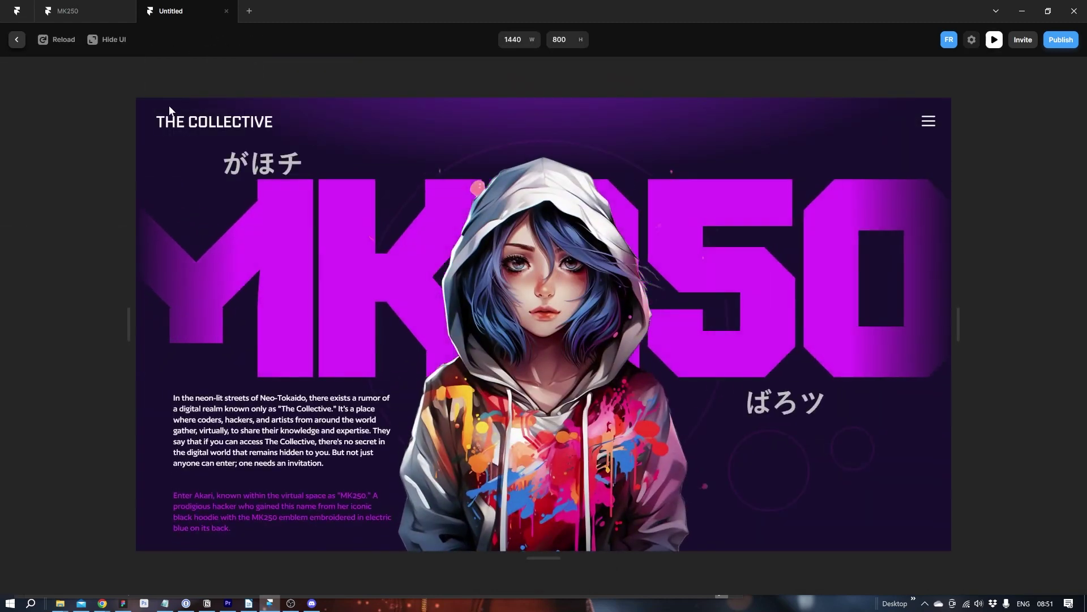
pyautogui.click(18, 40)
# - Add a Scale In appear effect to the small and medium circles
pyautogui.click(74, 291)
pyautogui.keyDown('shift'); pyautogui.click(73, 274); pyautogui.keyUp('shift')
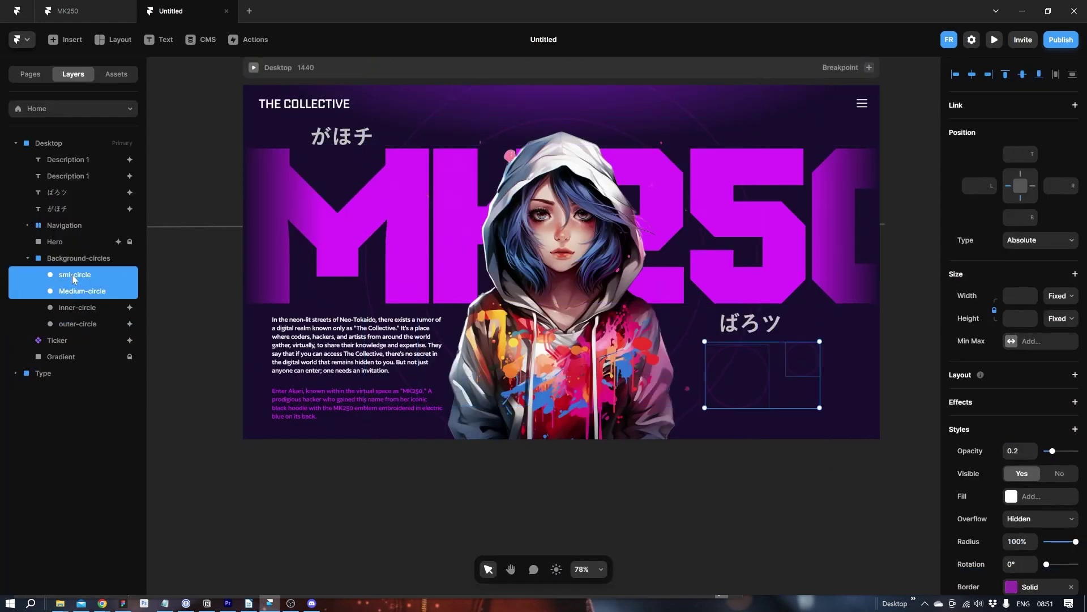
pyautogui.click(1074, 403)
pyautogui.click(1057, 410)
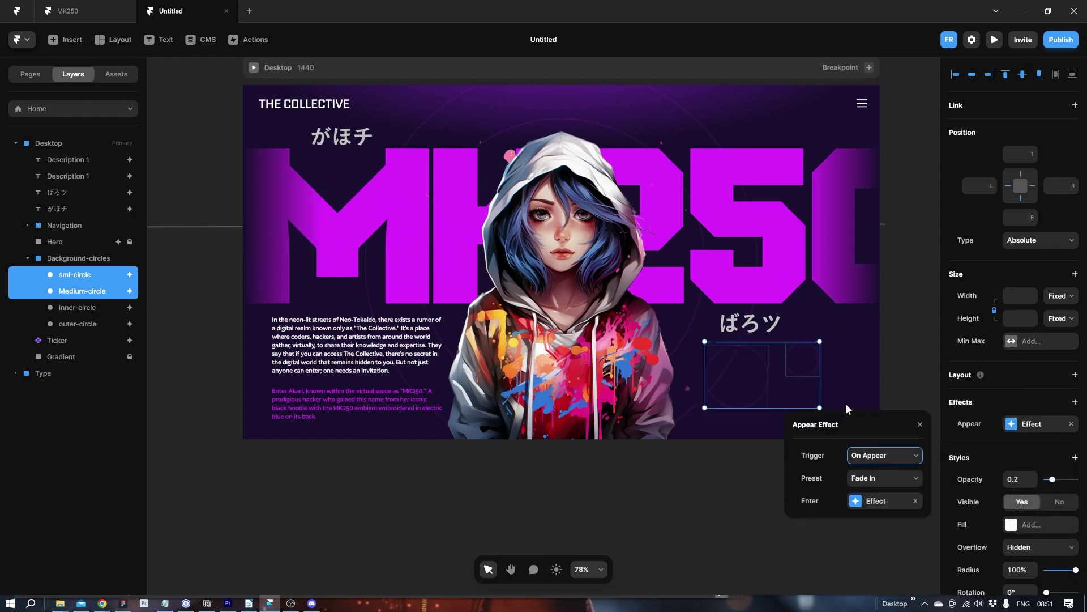
pyautogui.click(881, 481)
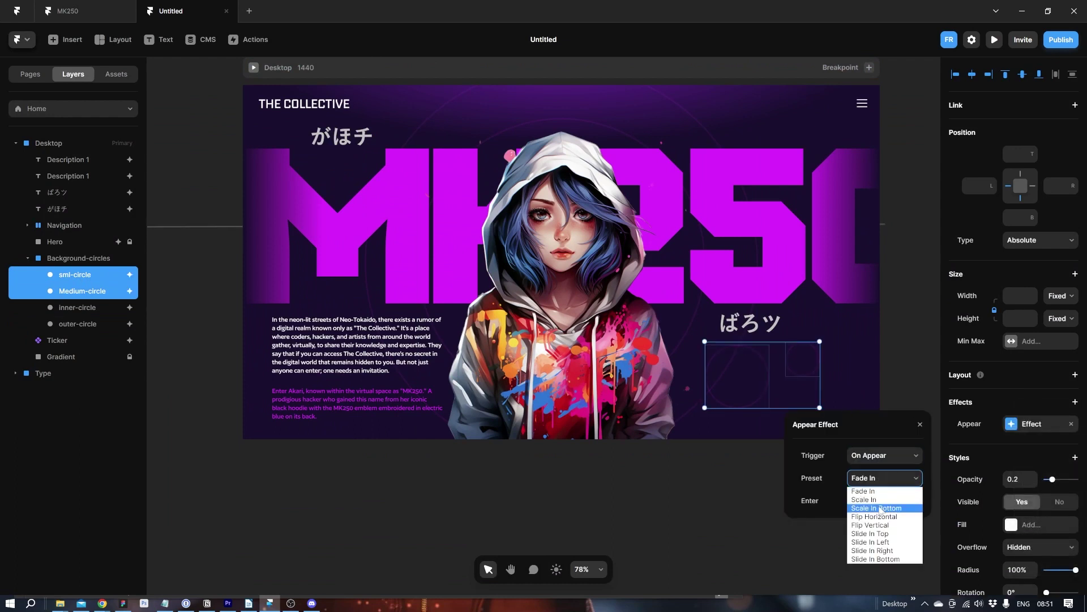
pyautogui.click(880, 501)
pyautogui.click(876, 501)
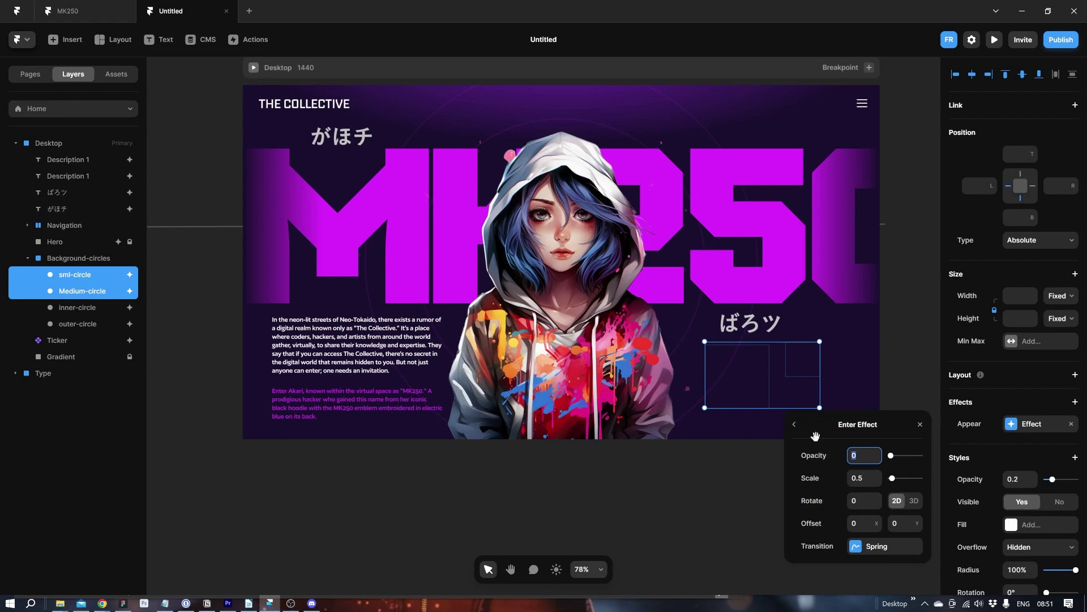
pyautogui.click(877, 547)
# - Set their transition to a Back Out ease lasting 0.5 s, then preview
pyautogui.click(825, 374)
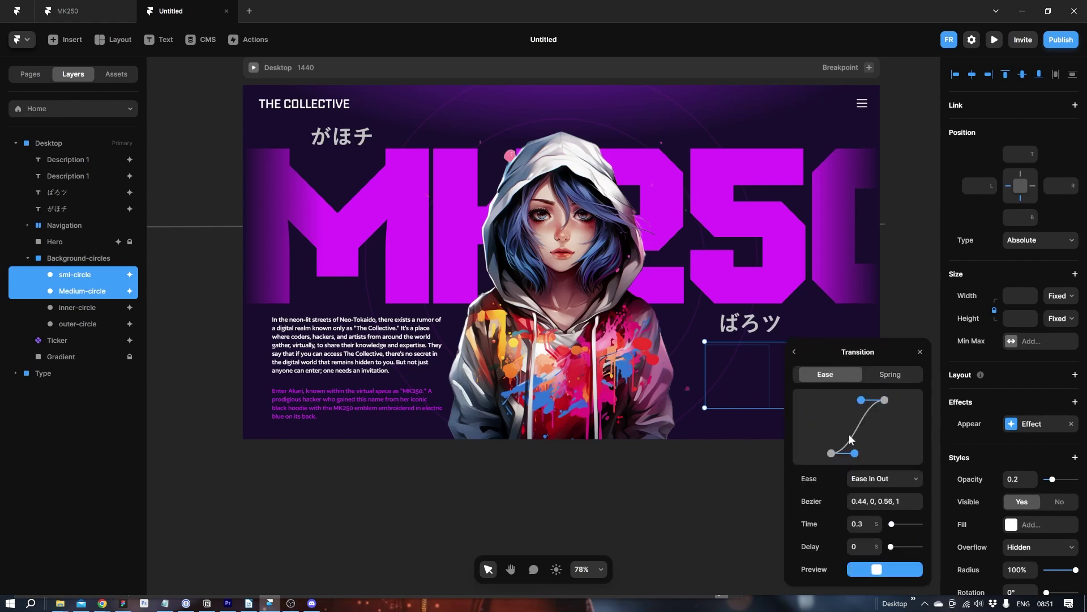
pyautogui.click(877, 479)
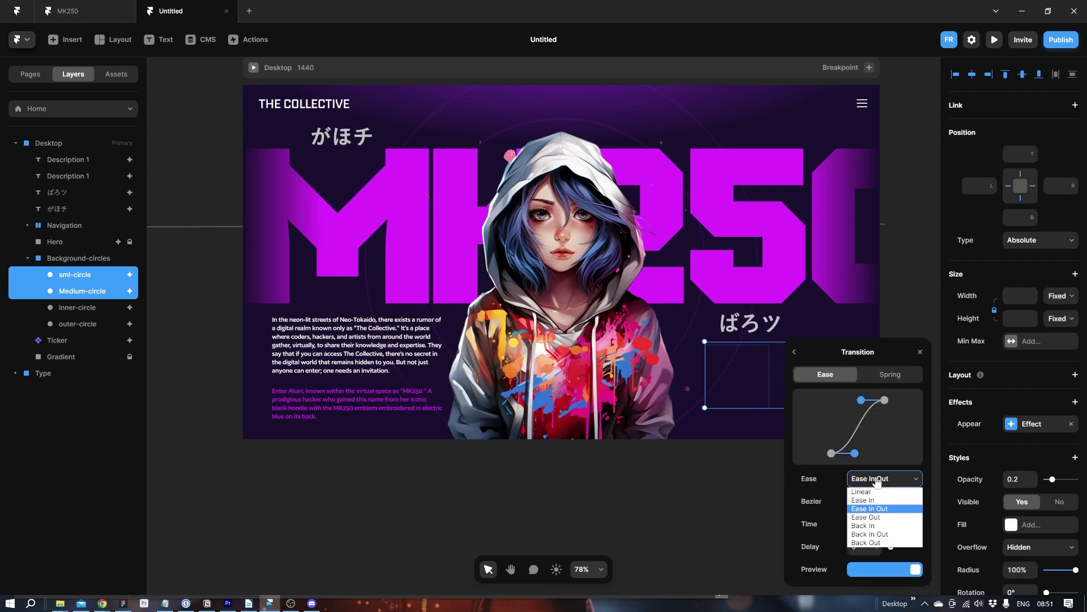
pyautogui.click(884, 526)
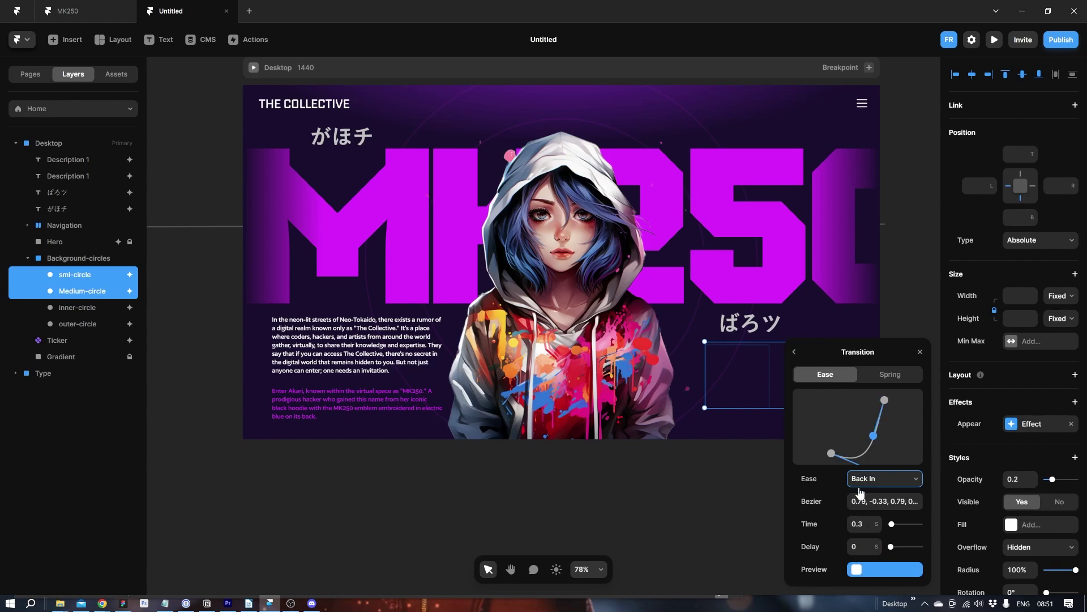
pyautogui.click(875, 482)
pyautogui.click(884, 537)
pyautogui.click(858, 524)
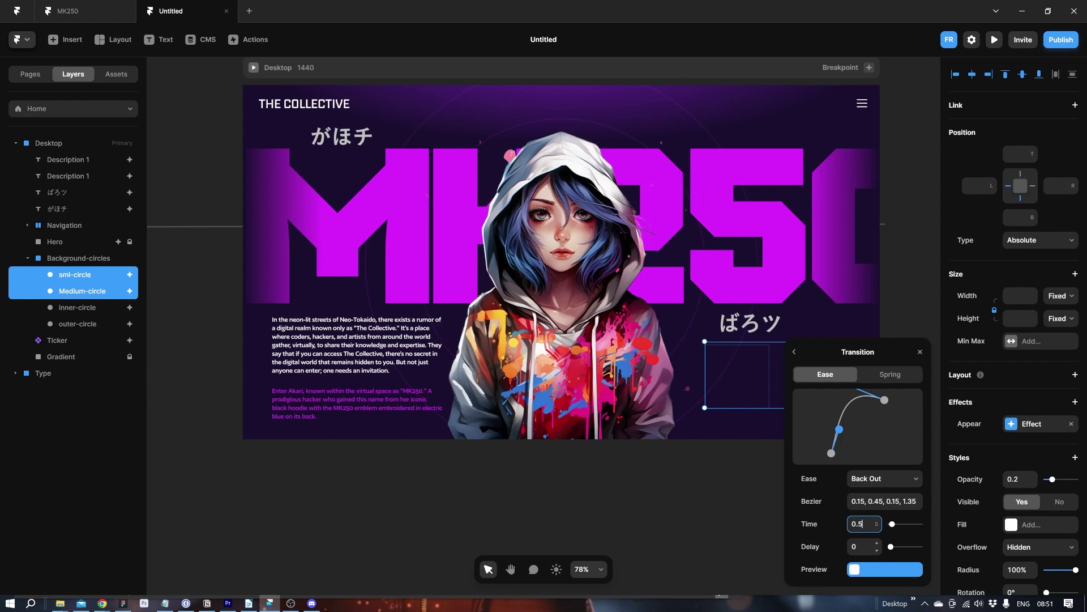
pyautogui.press('Tab')
pyautogui.click(252, 68)
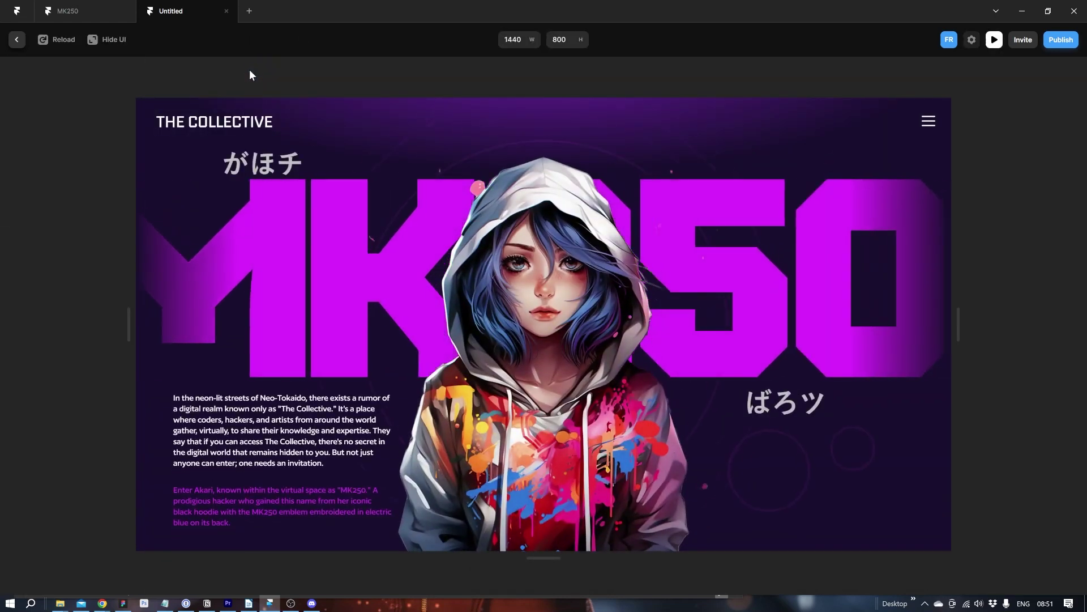
pyautogui.press('Escape')
# - Add a 10 s linear Loop effect to Background-circles and preview the rotation
pyautogui.click(94, 259)
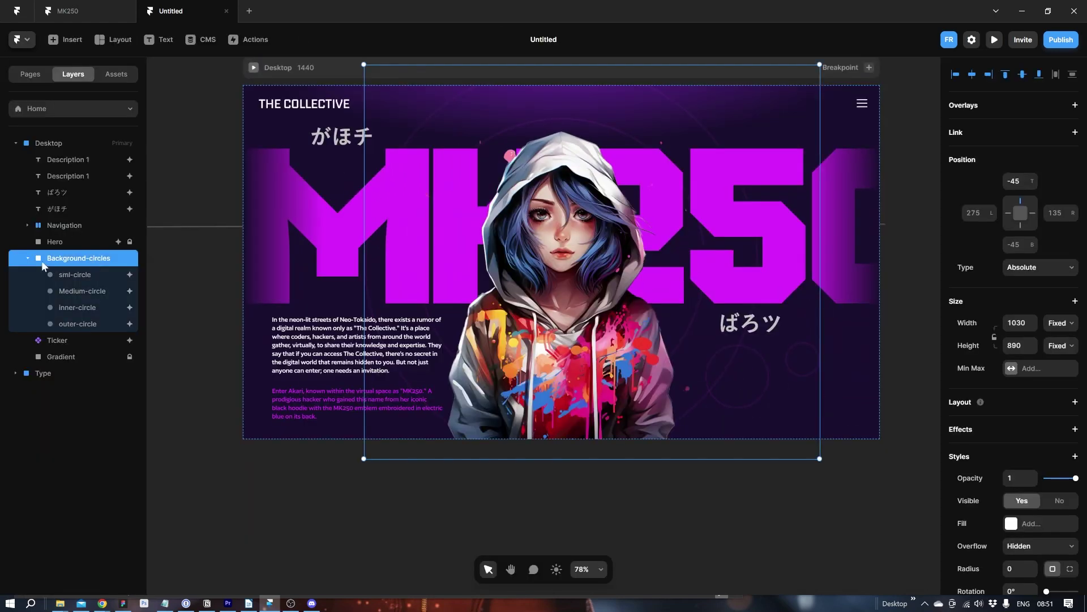
pyautogui.click(28, 259)
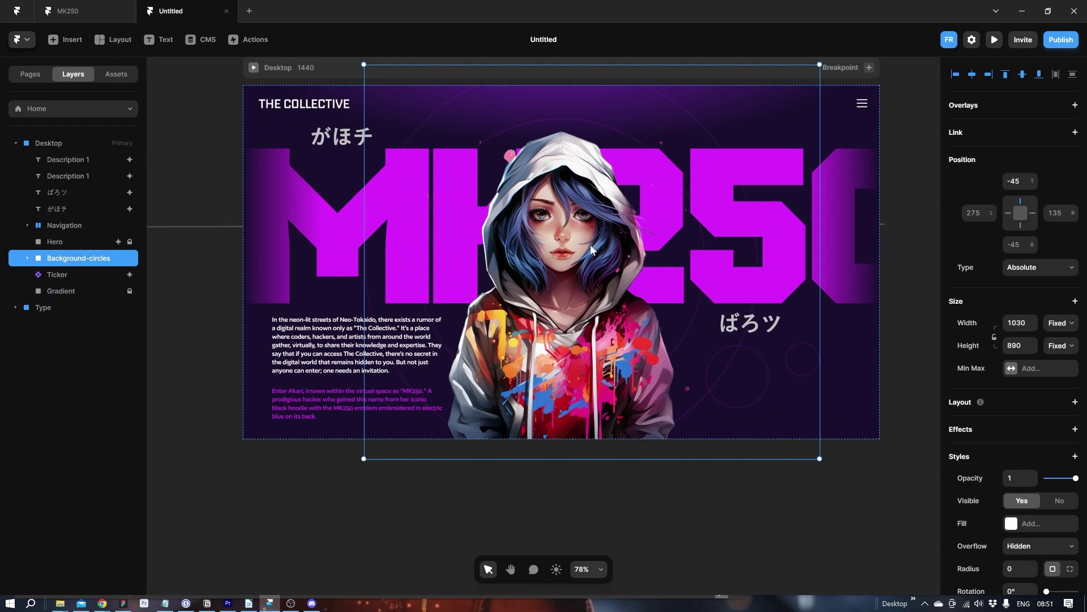
pyautogui.click(1075, 429)
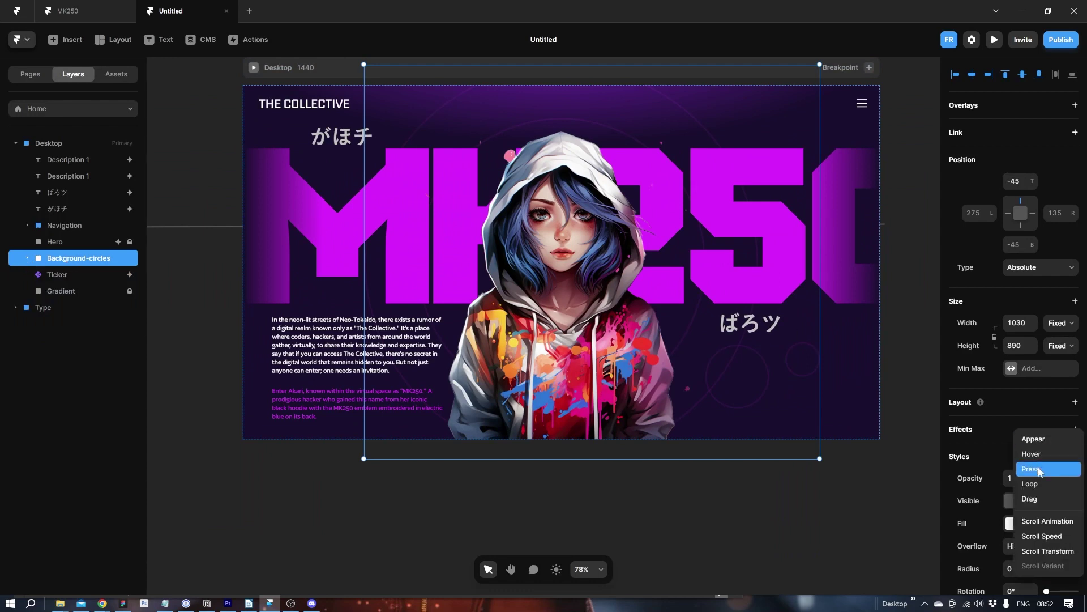
pyautogui.click(1030, 483)
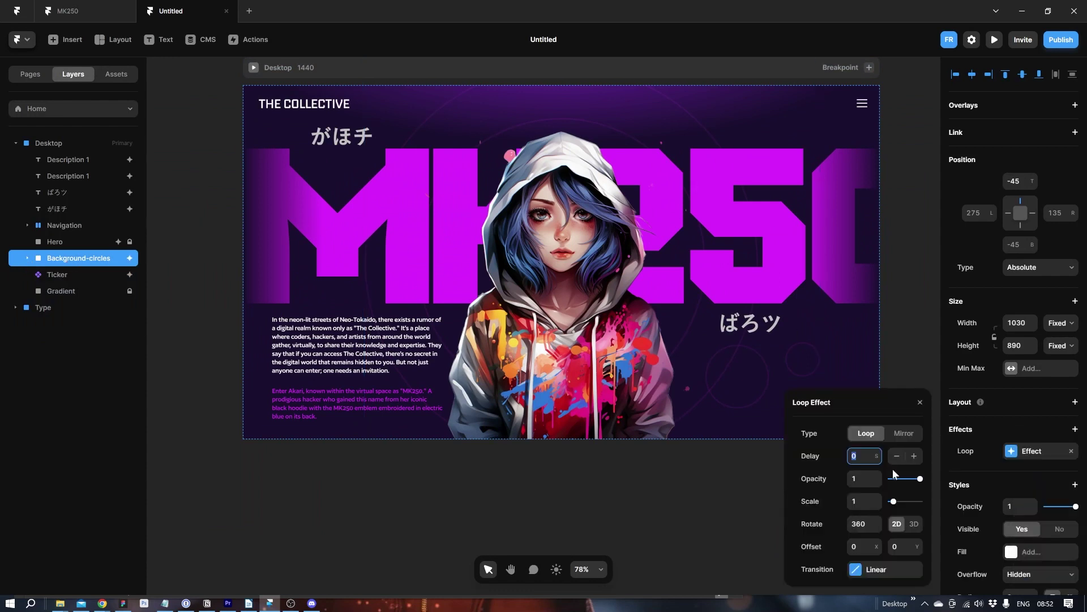
pyautogui.click(872, 572)
pyautogui.click(861, 524)
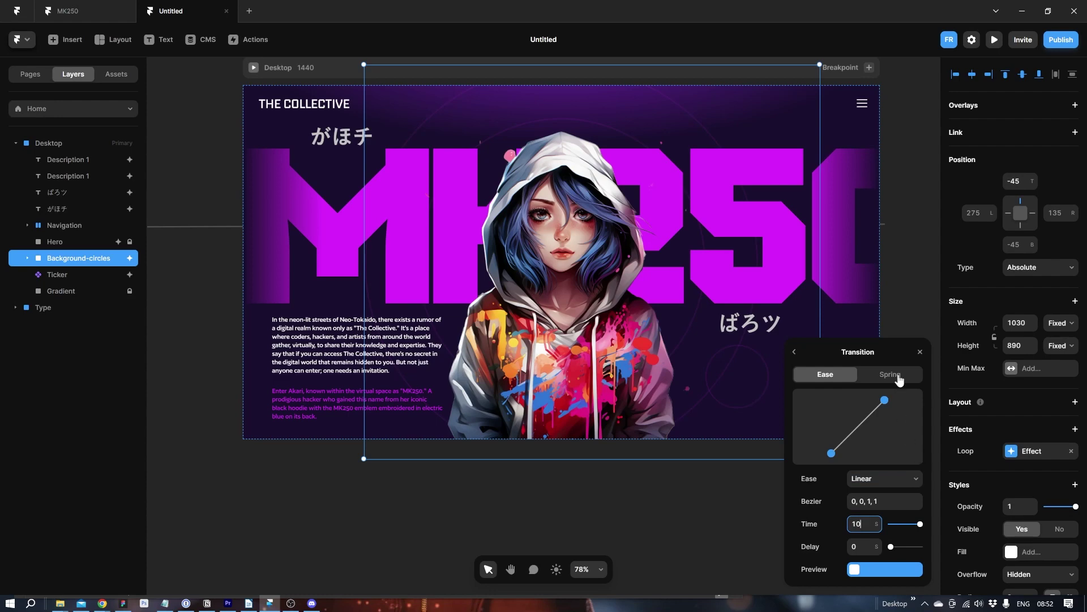
pyautogui.click(920, 352)
pyautogui.click(255, 69)
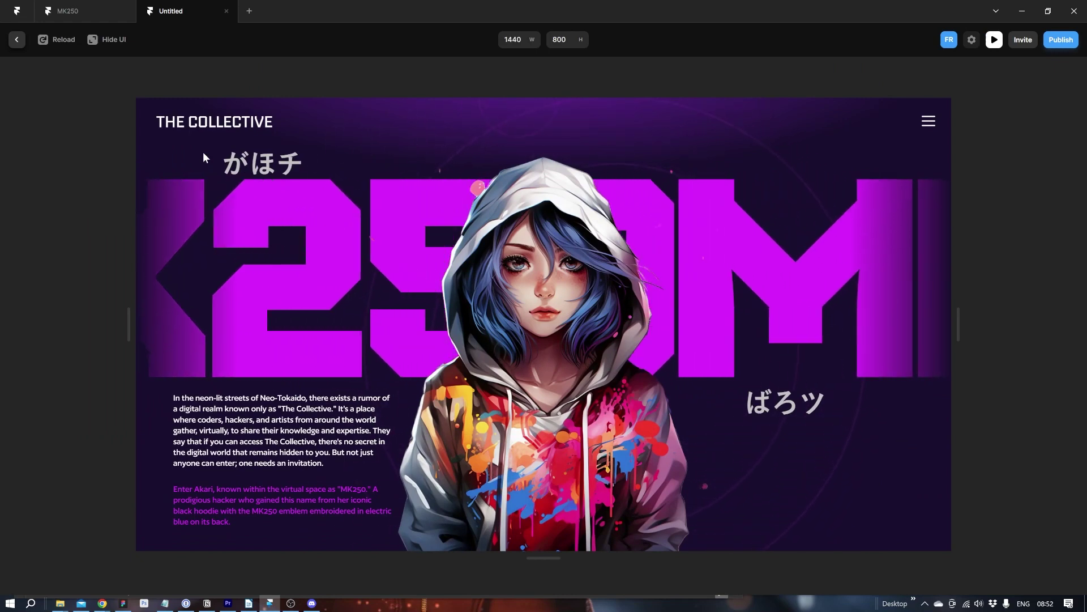
pyautogui.click(16, 40)
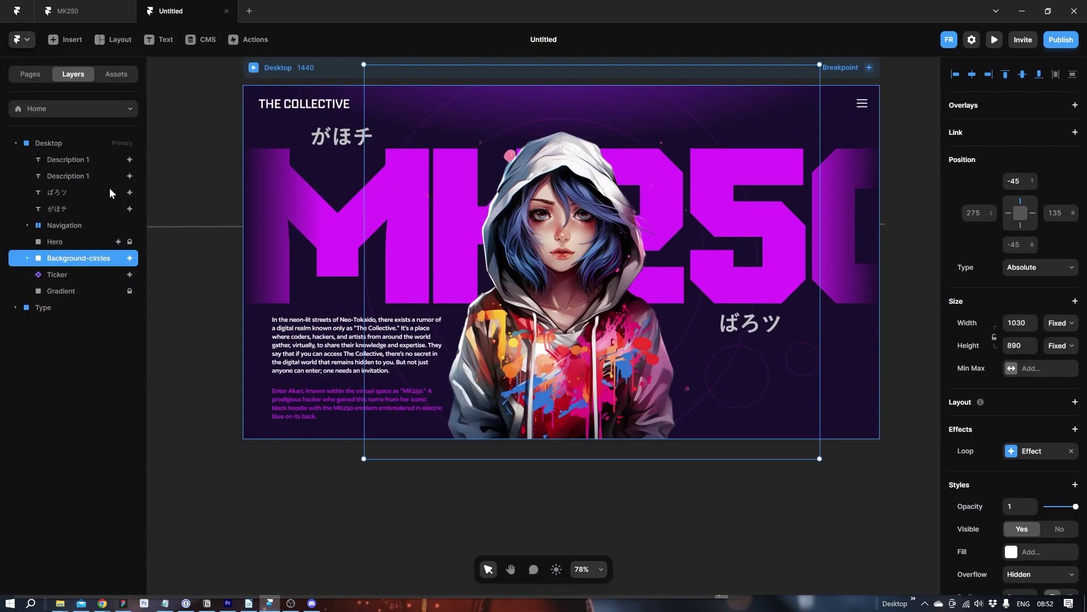
pyautogui.click(28, 257)
pyautogui.rightClick(79, 290)
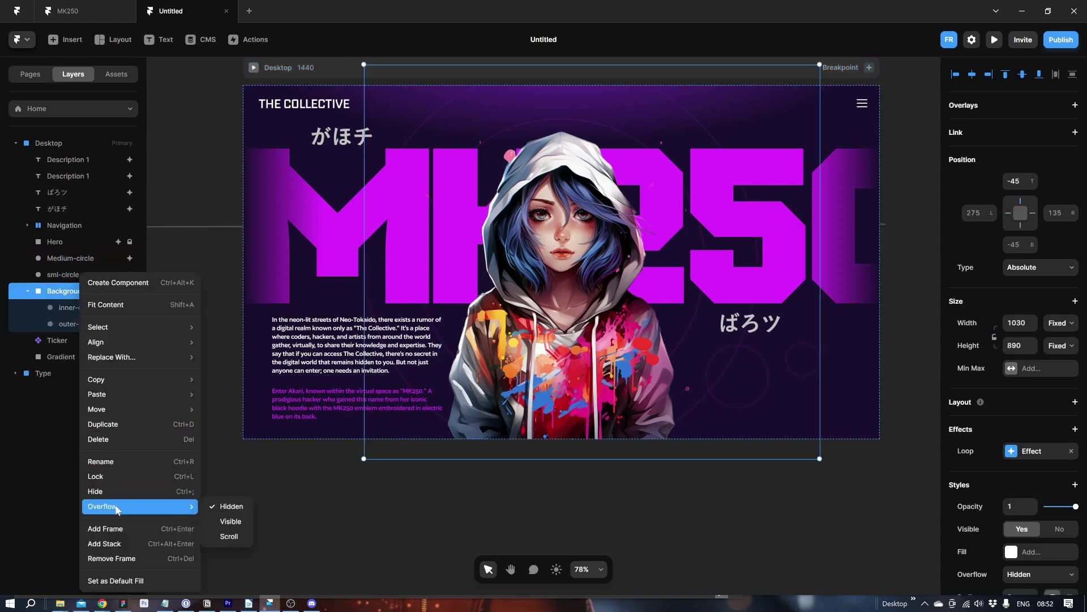
# - Replace the old frame with a new Frame holding inner, outer, medium and small circles
pyautogui.click(106, 559)
pyautogui.click(201, 417)
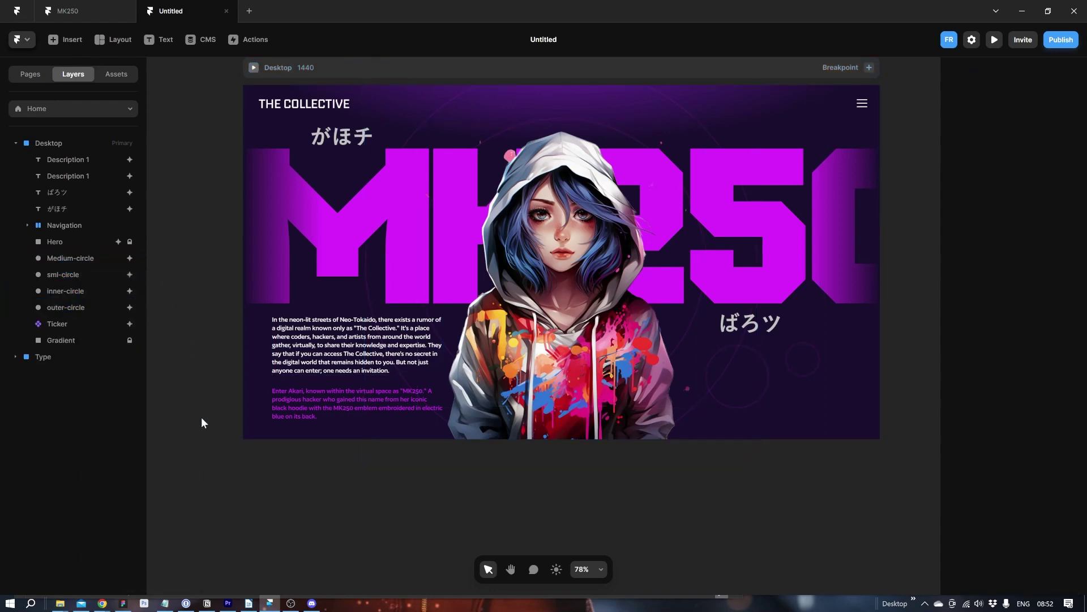
pyautogui.click(81, 307)
pyautogui.keyDown('shift'); pyautogui.click(80, 291); pyautogui.keyUp('shift')
pyautogui.rightClick(81, 291)
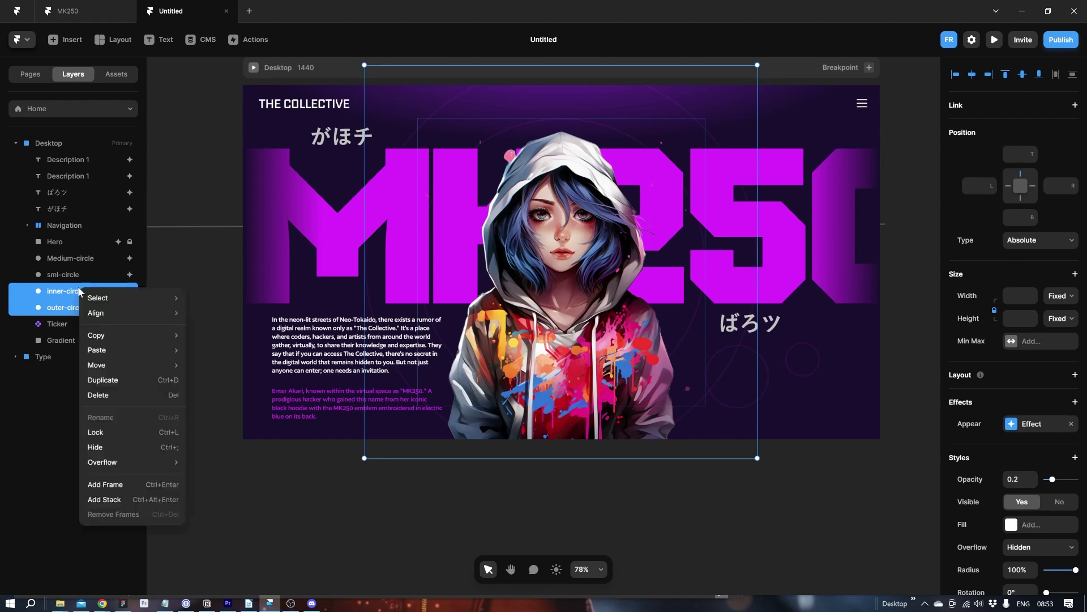
pyautogui.click(118, 486)
pyautogui.click(62, 274)
pyautogui.keyDown('shift'); pyautogui.click(63, 259); pyautogui.keyUp('shift')
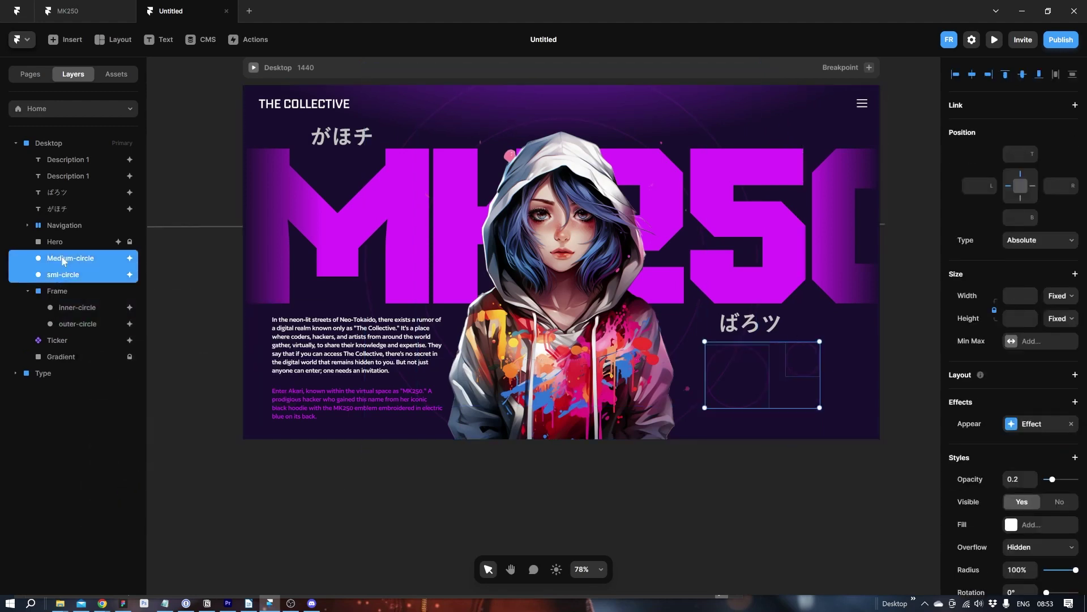
pyautogui.moveTo(57, 286)
pyautogui.mouseDown()
pyautogui.moveTo(57, 298)
pyautogui.moveTo(64, 290)
pyautogui.mouseUp()
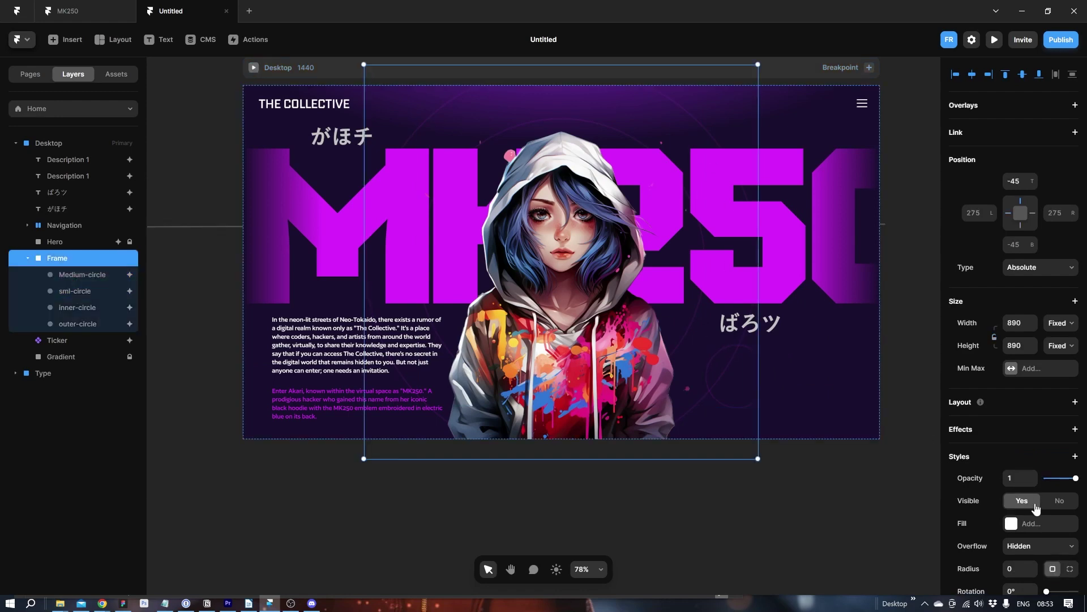
# - Set the Frame's overflow to Visible, add a 10 s Loop effect, and preview
pyautogui.click(1029, 548)
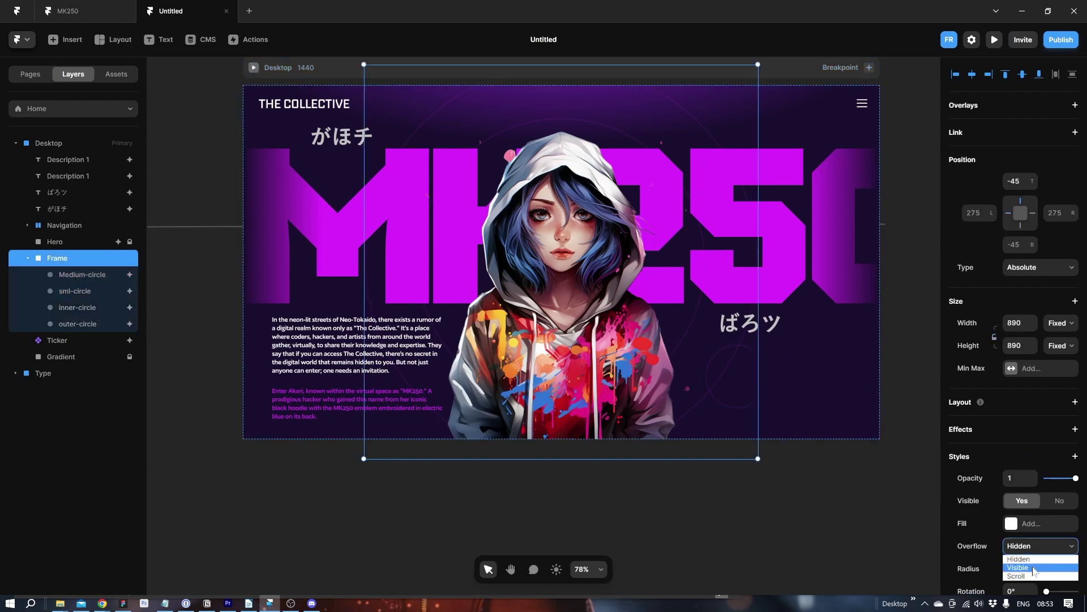
pyautogui.click(1034, 568)
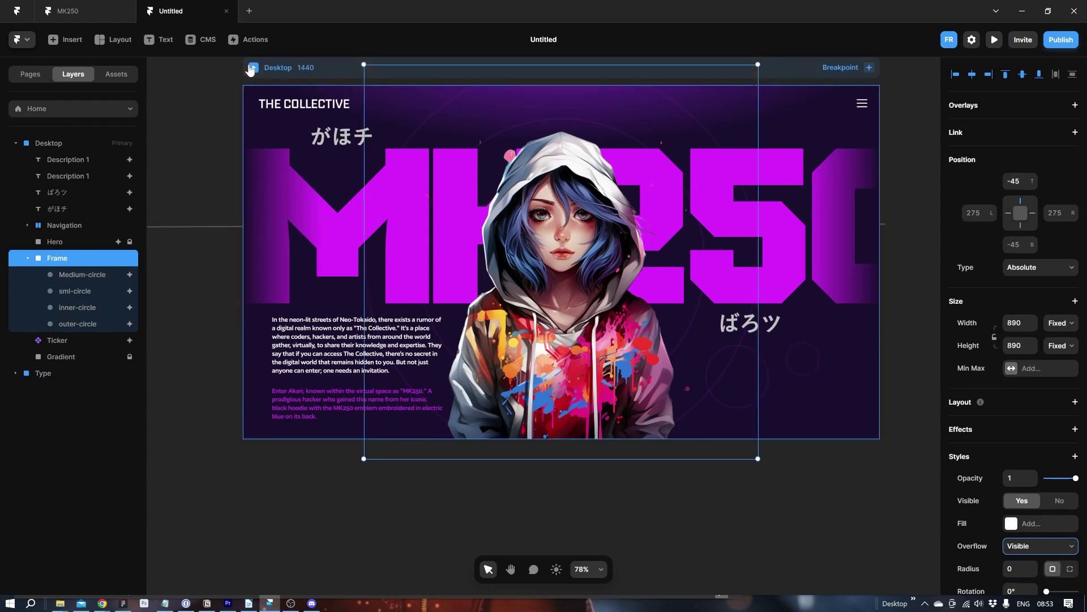
pyautogui.click(1074, 402)
pyautogui.click(1074, 402)
pyautogui.click(1076, 373)
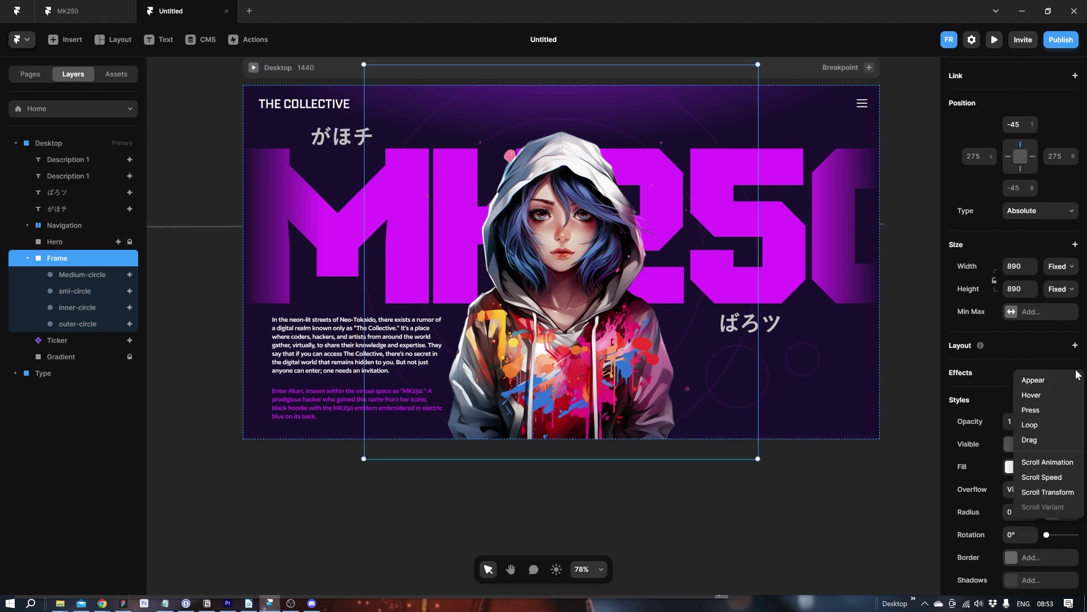
pyautogui.click(1045, 425)
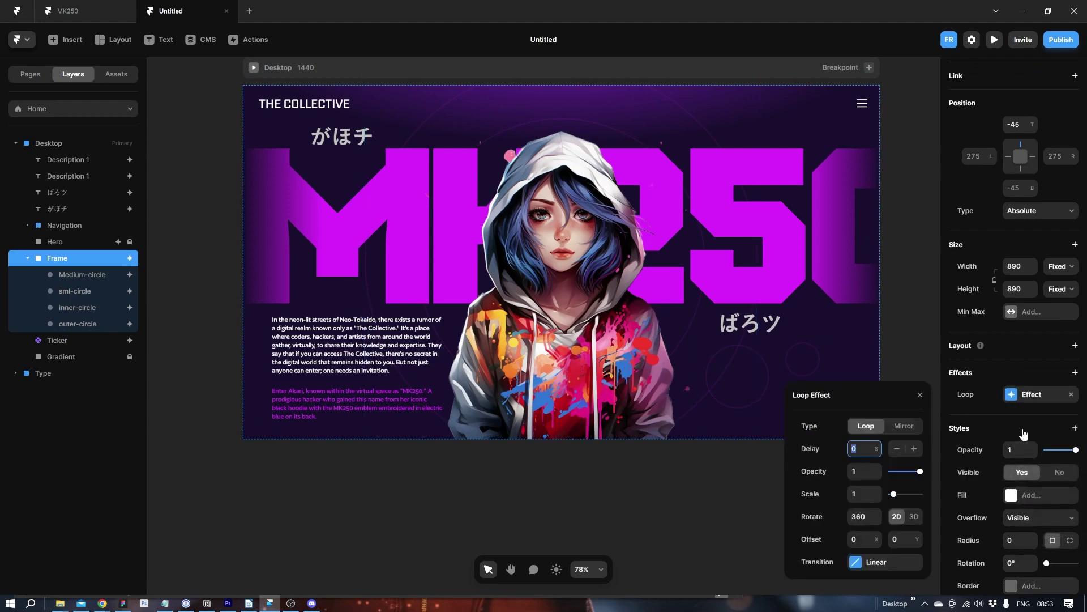
pyautogui.click(863, 561)
pyautogui.click(870, 521)
pyautogui.press('Escape')
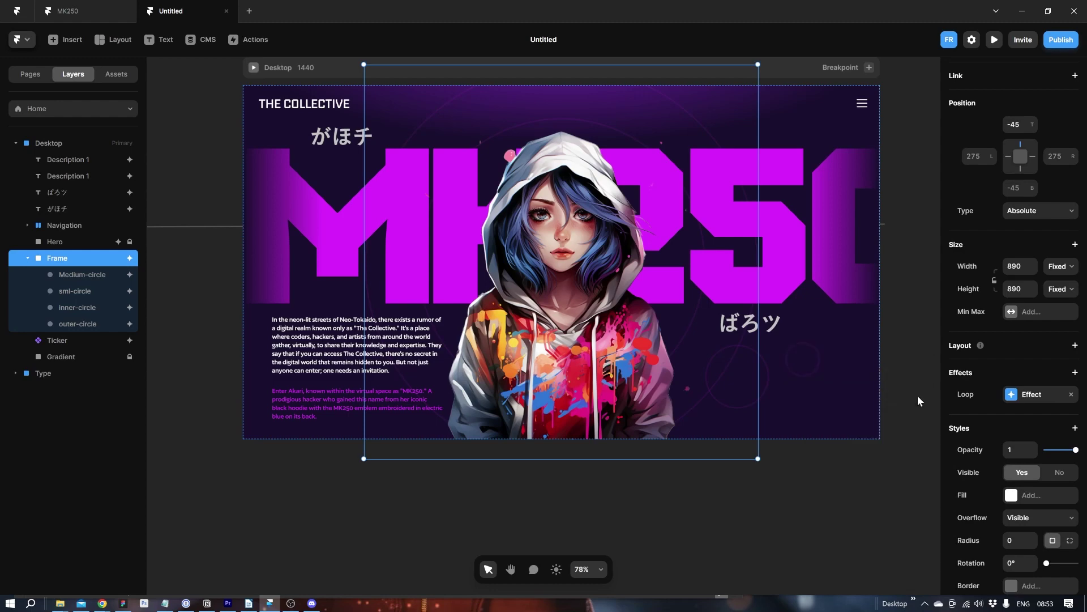
pyautogui.click(253, 67)
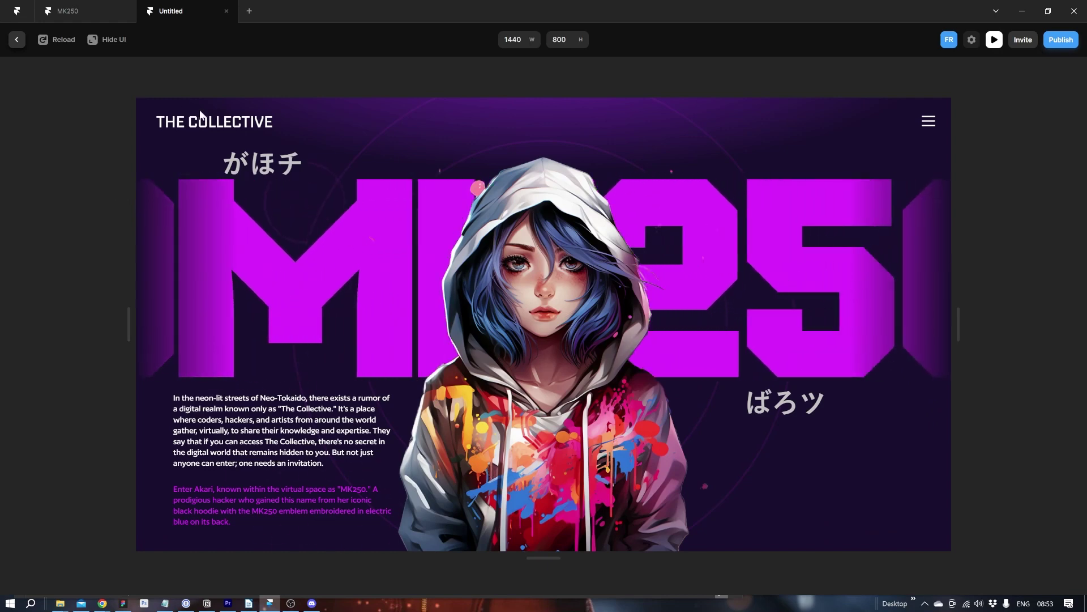
# - Add an Appear effect with the Slide In Top preset to Navigation
pyautogui.click(17, 40)
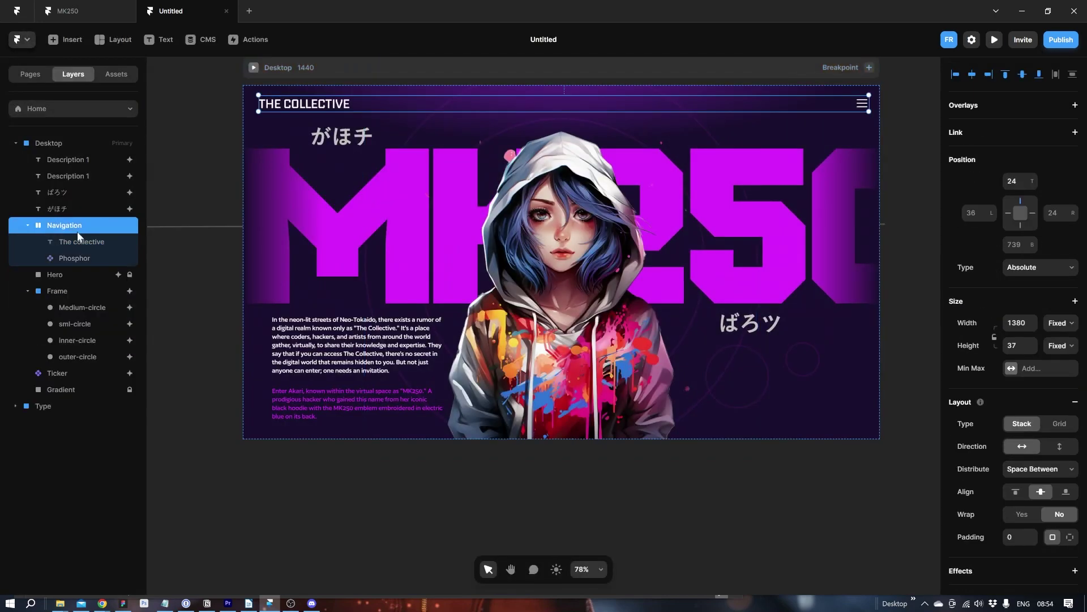
pyautogui.scroll(-2, 974, 403)
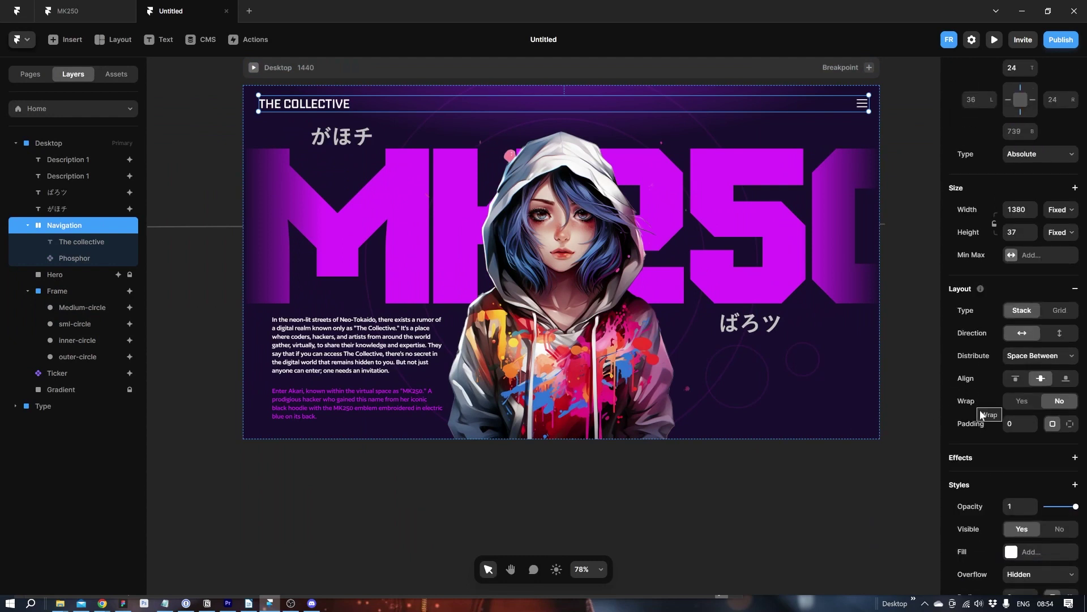
pyautogui.click(1075, 458)
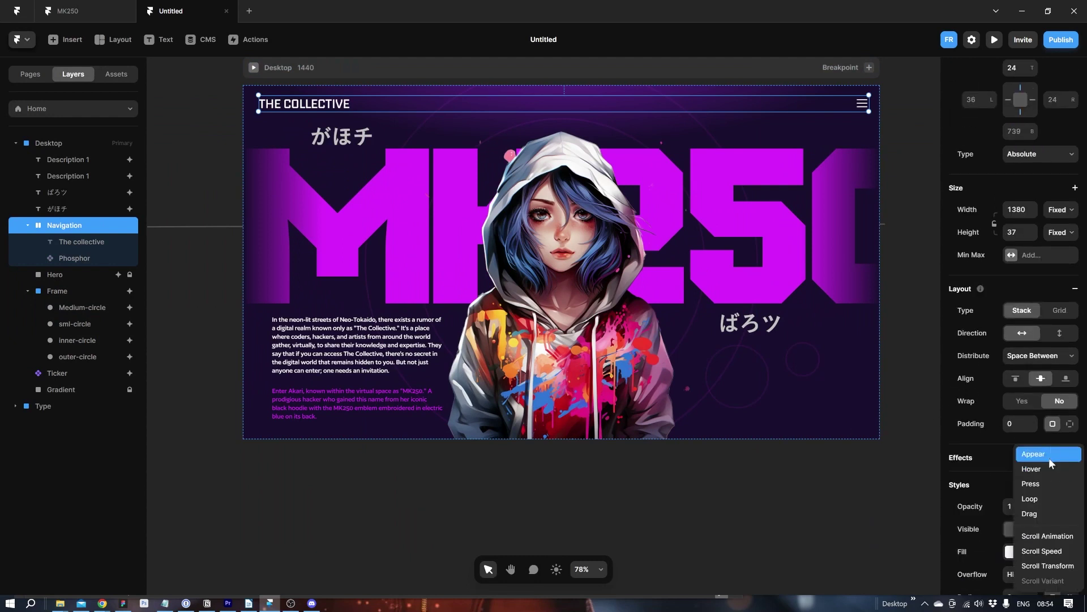
pyautogui.click(1049, 456)
pyautogui.click(880, 535)
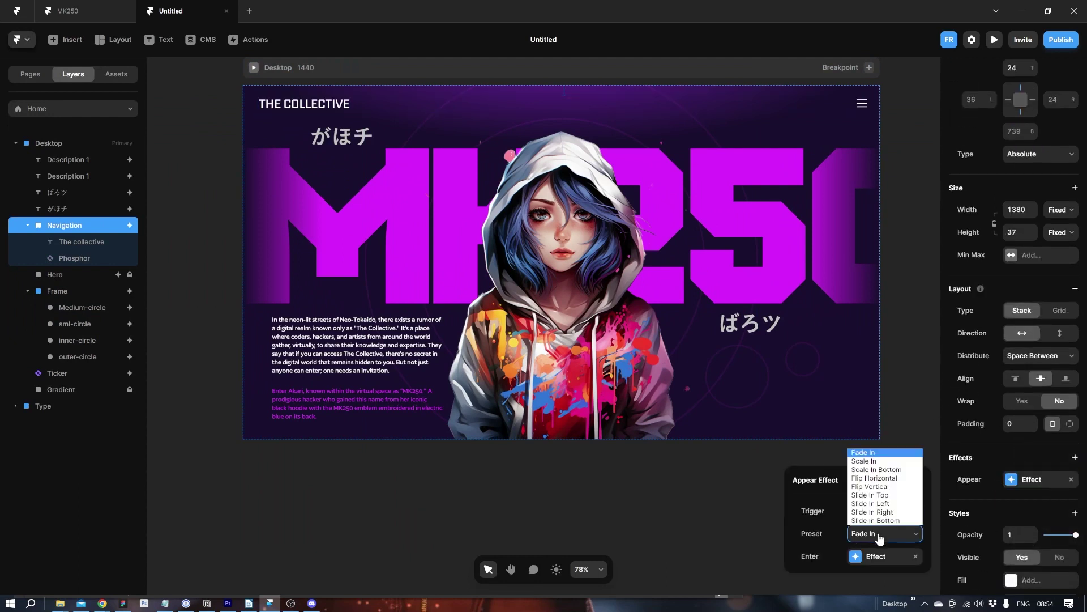
pyautogui.click(889, 498)
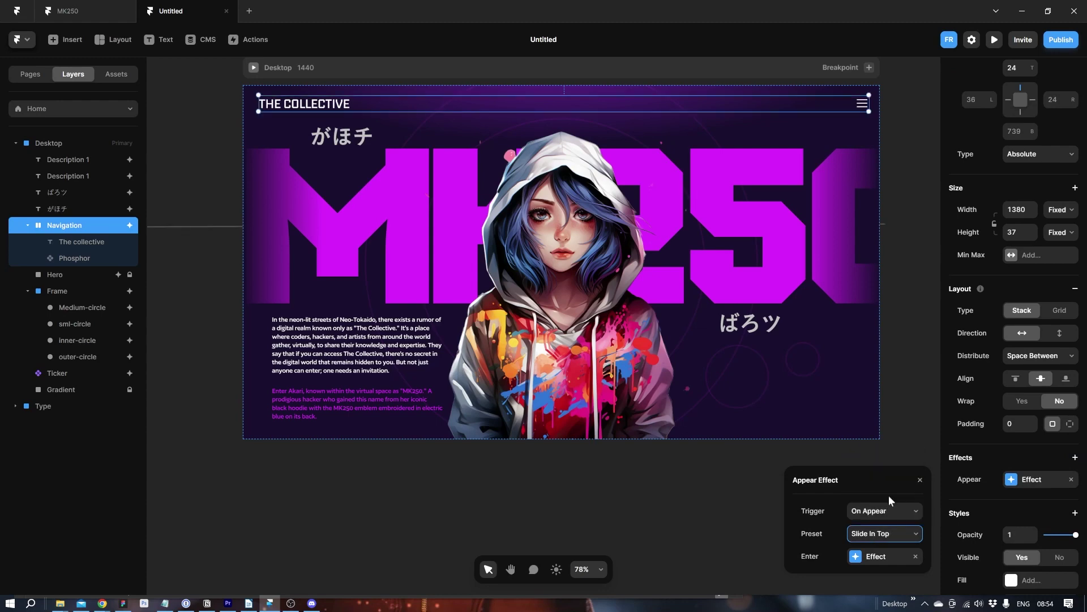
# - Set the Navigation entrance to a 1 s Back Out ease, then preview the page
pyautogui.click(881, 553)
pyautogui.click(866, 569)
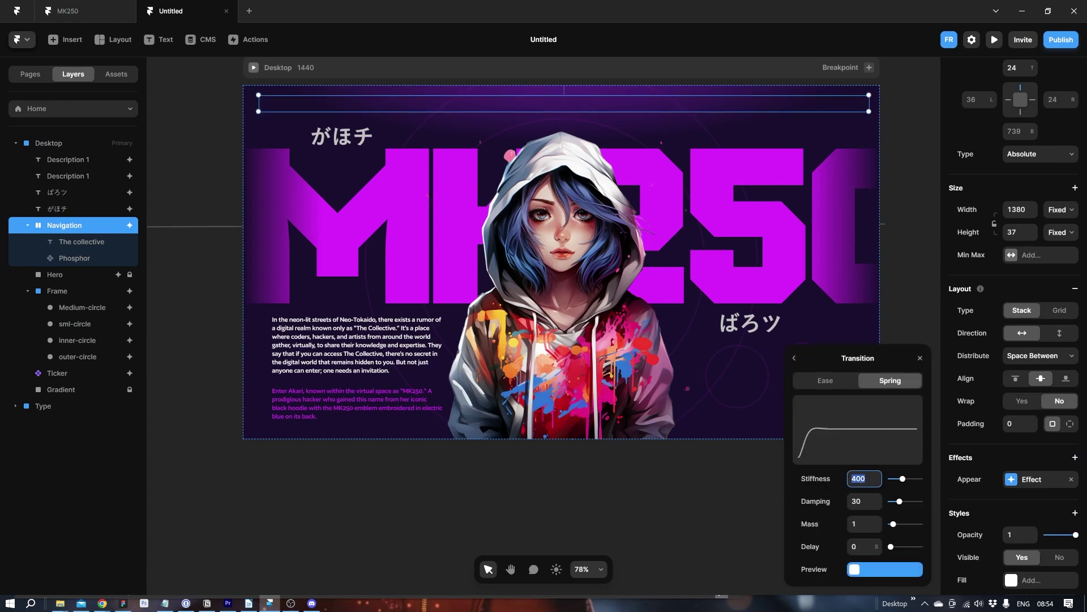
pyautogui.click(823, 379)
pyautogui.click(884, 479)
pyautogui.click(866, 543)
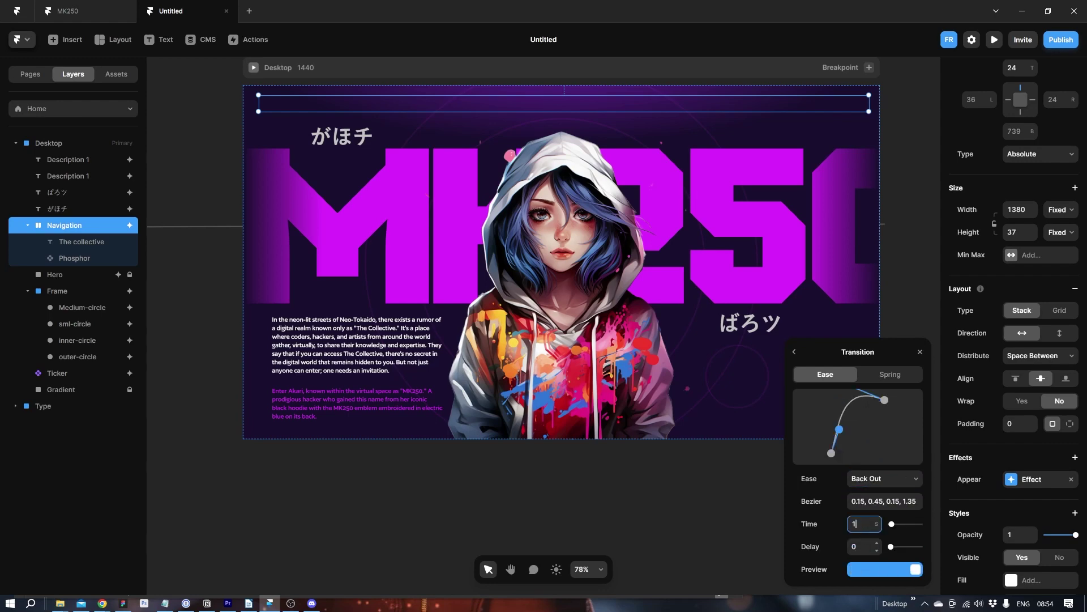
pyautogui.write('1')
pyautogui.press('Tab')
pyautogui.click(178, 183)
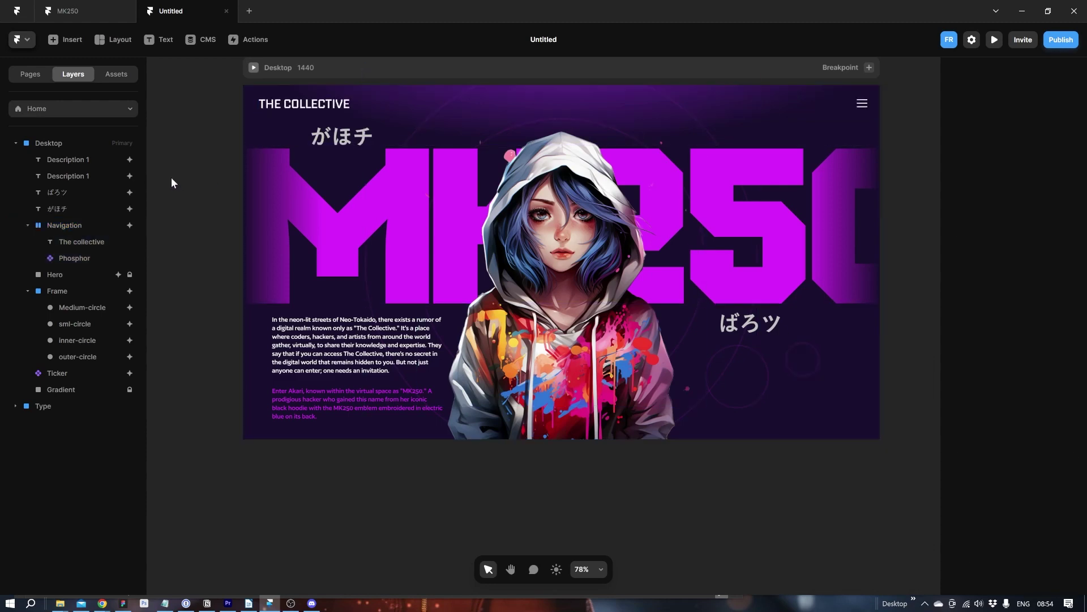
pyautogui.click(253, 67)
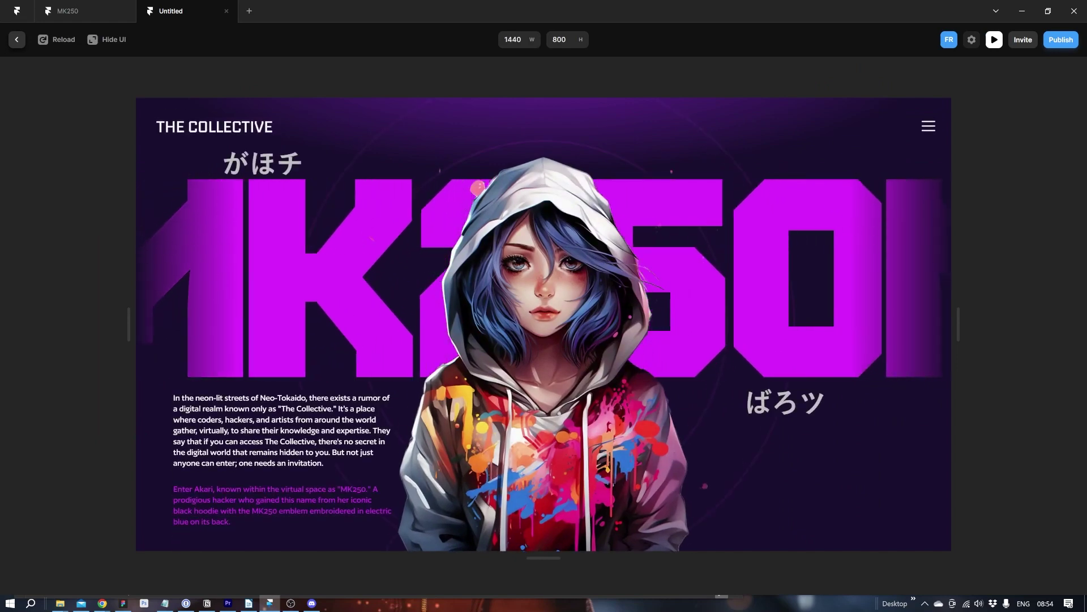
pyautogui.press('Escape')
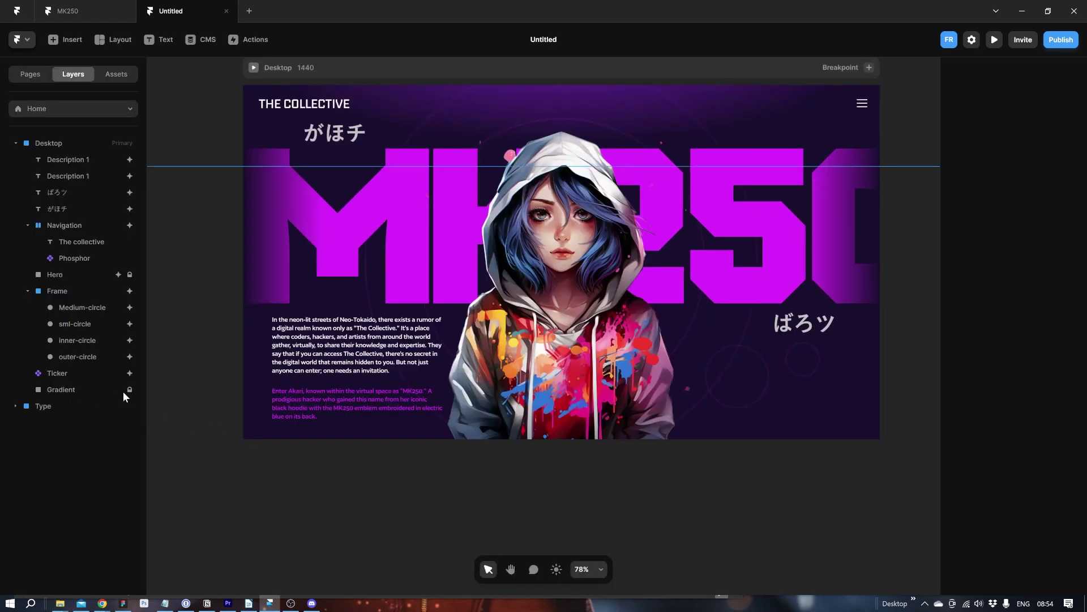
# - Give the Gradient layer an Appear effect with an Ease Out transition lasting 2.5 seconds
pyautogui.click(93, 391)
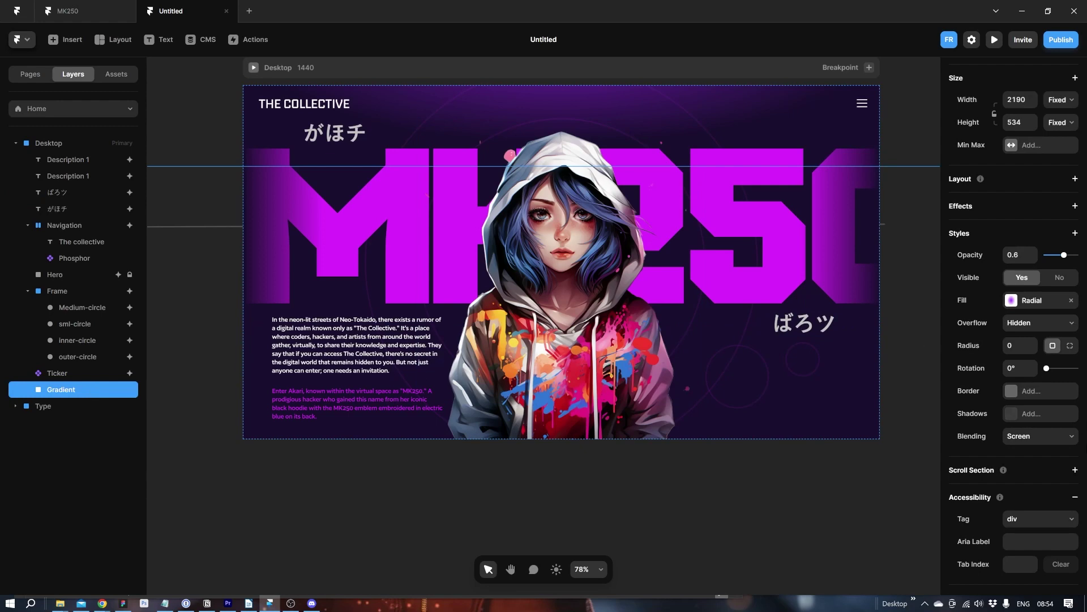
pyautogui.click(1074, 207)
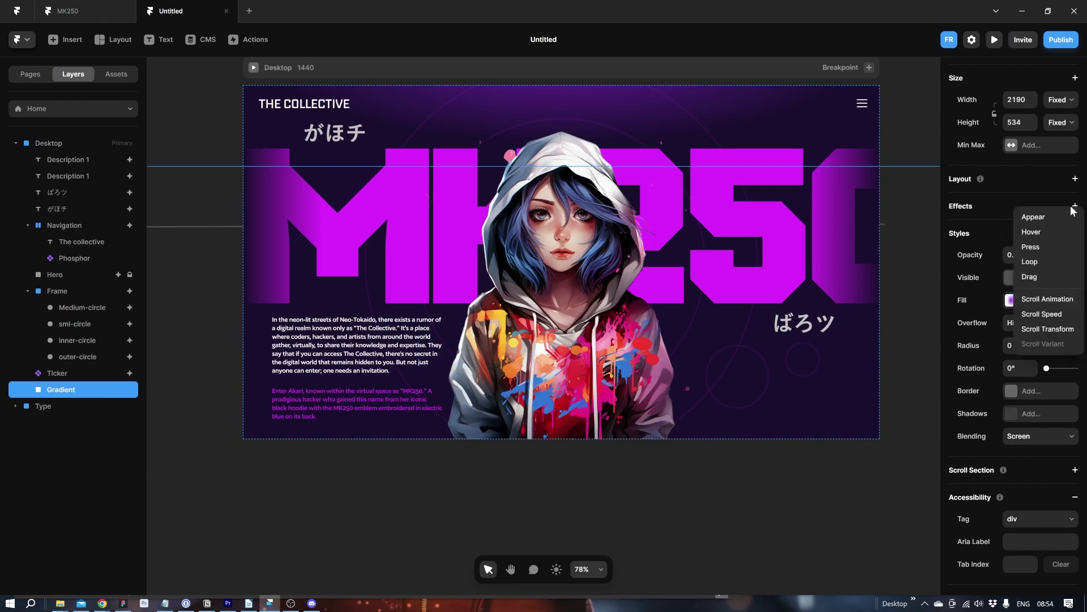
pyautogui.click(1046, 220)
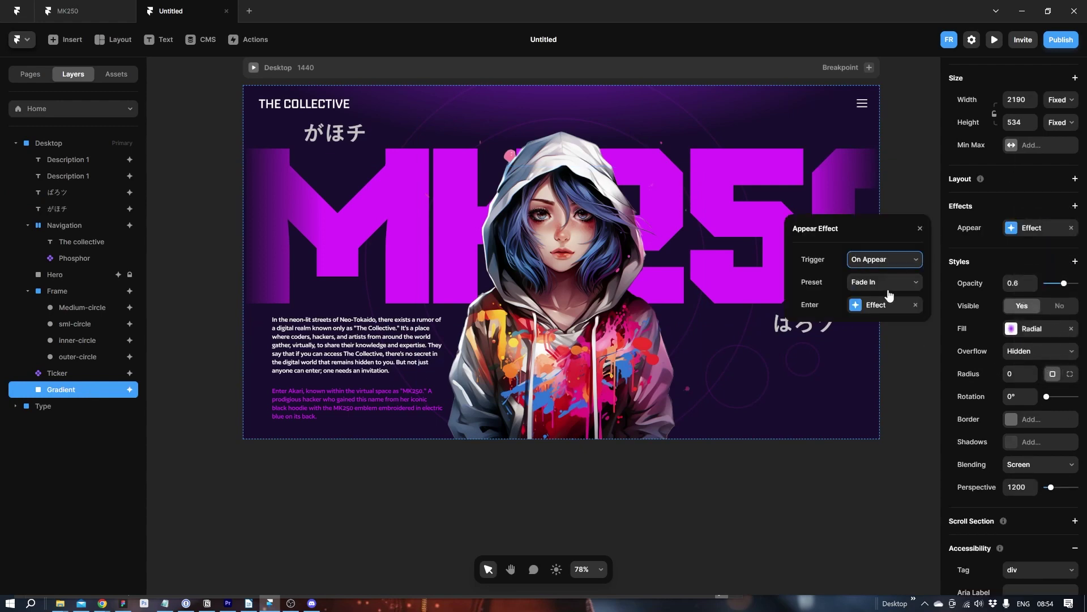
pyautogui.click(877, 305)
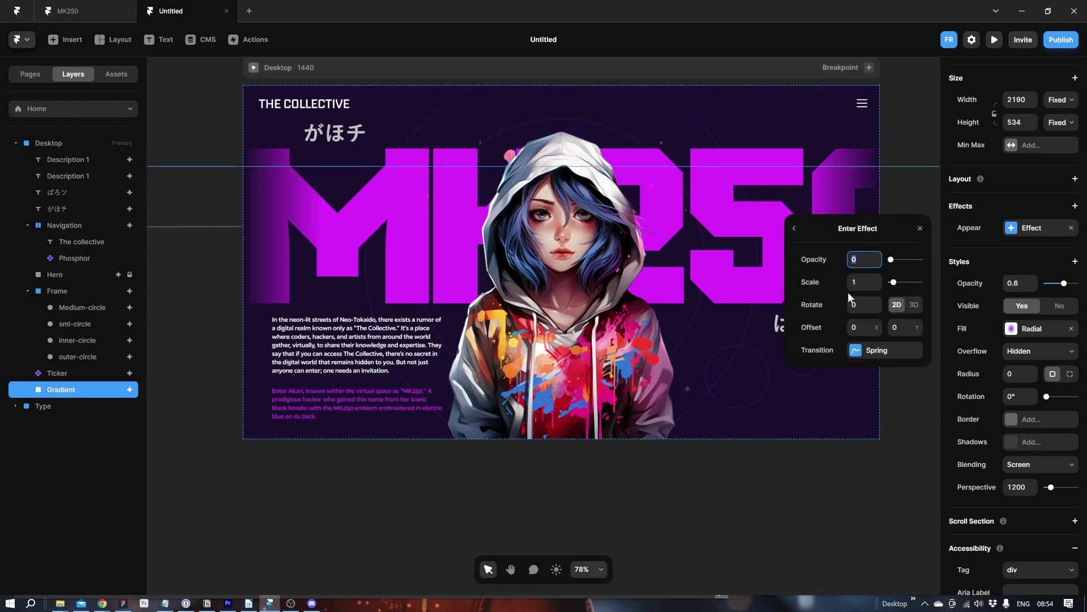
pyautogui.click(856, 351)
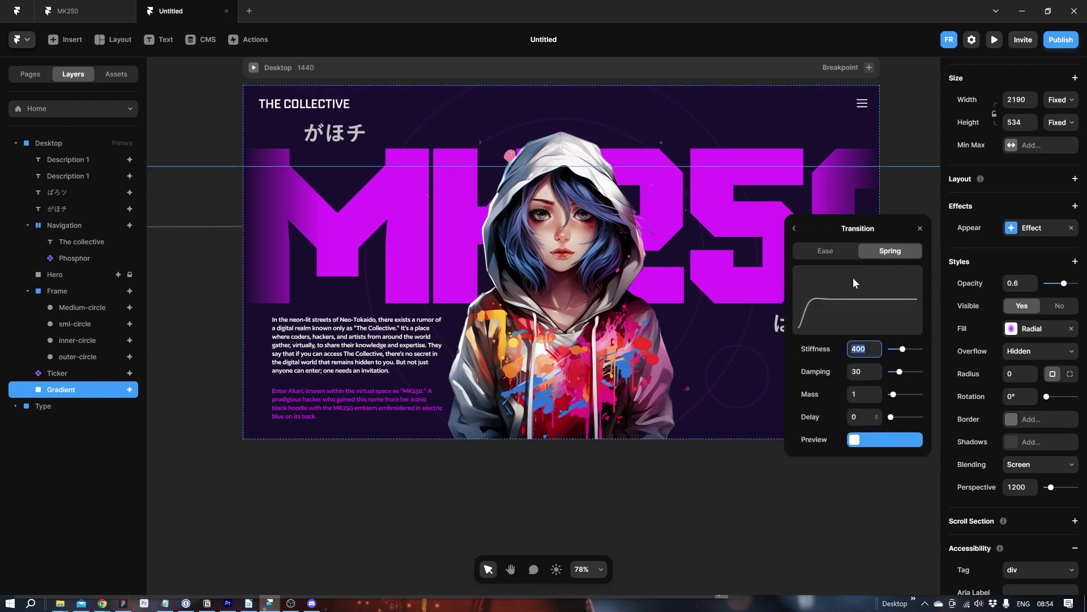
pyautogui.click(835, 253)
pyautogui.click(872, 355)
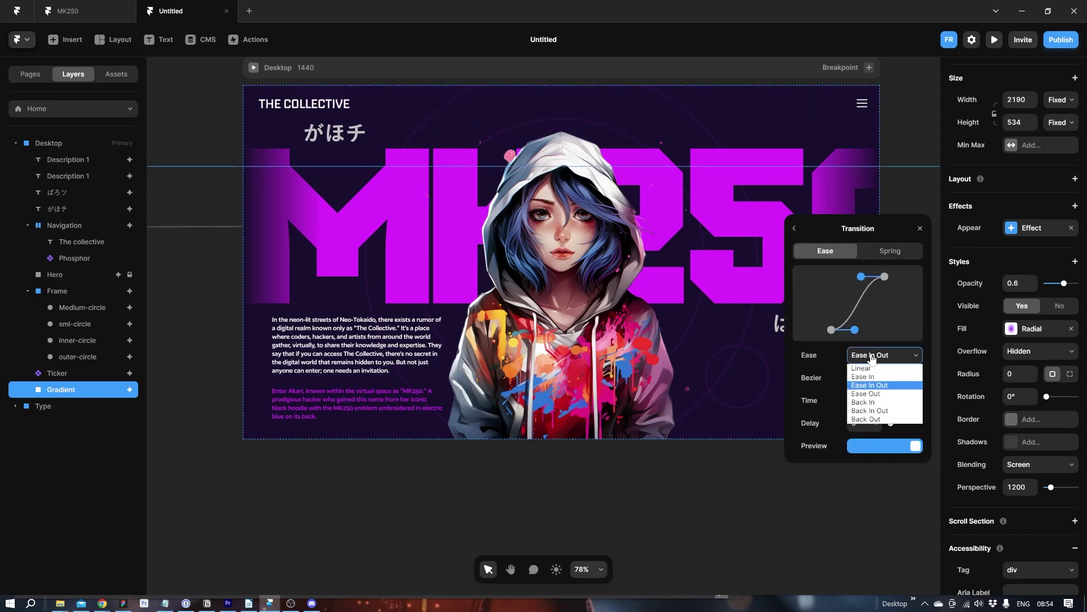
pyautogui.click(882, 393)
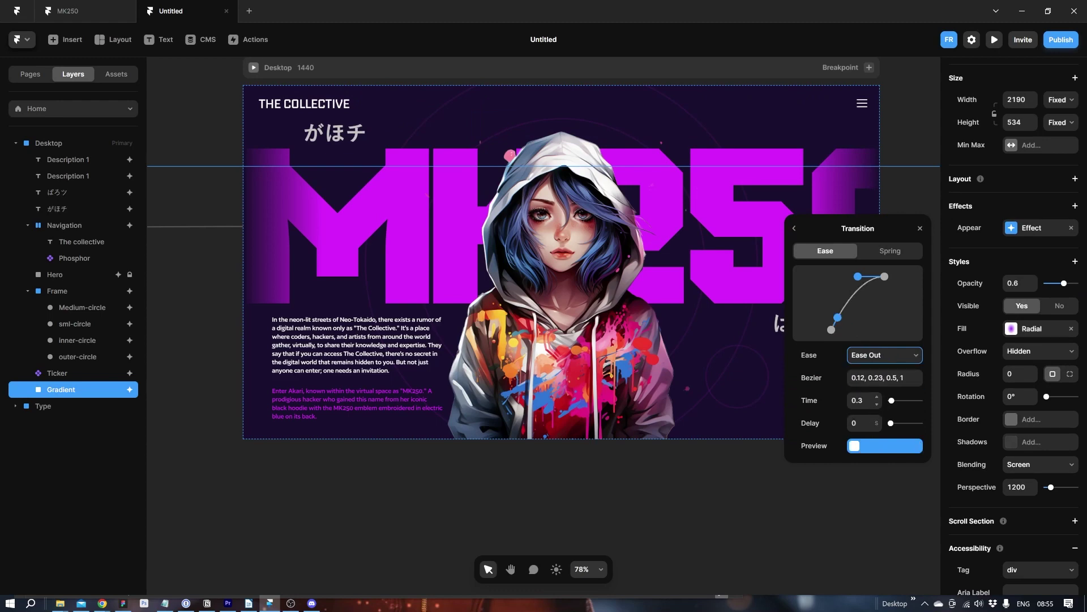
pyautogui.click(860, 400)
pyautogui.write('2.5')
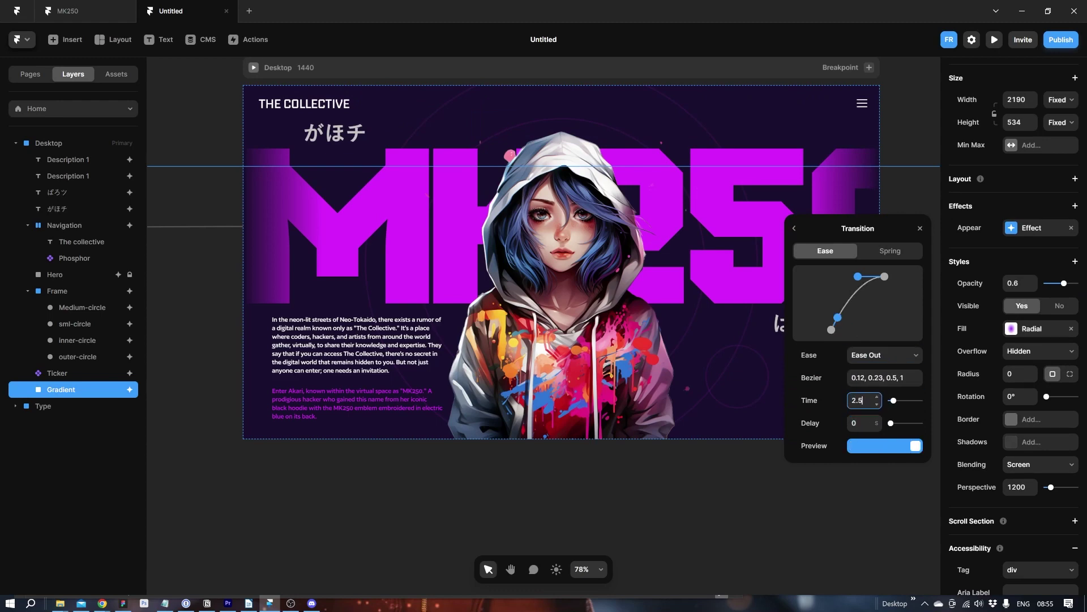
pyautogui.press('Tab')
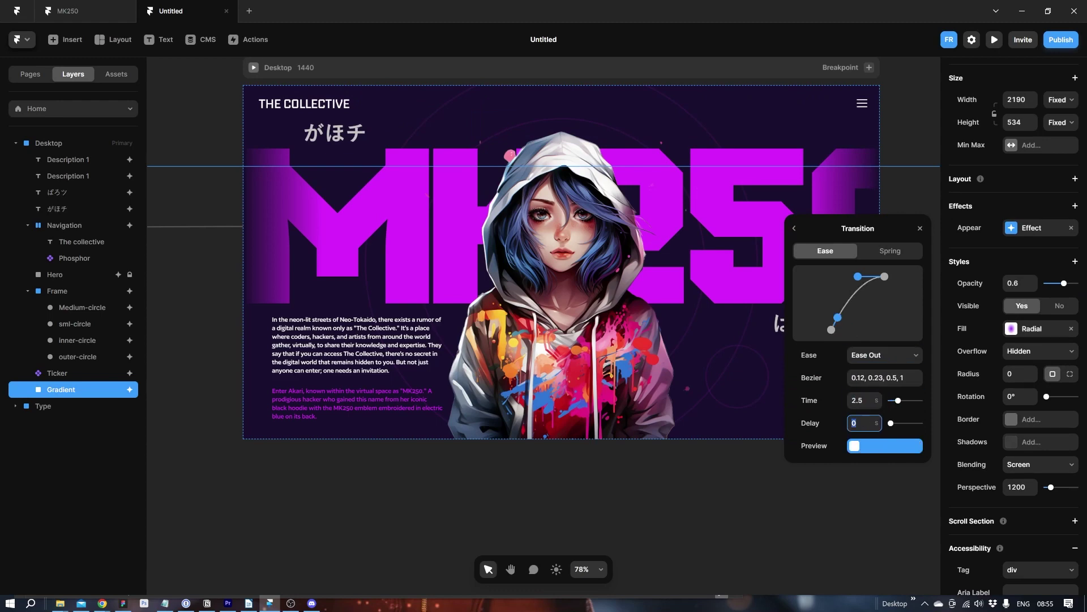
pyautogui.click(921, 228)
# - Preview the desktop page and reload it to watch the gradient fade in
pyautogui.click(230, 171)
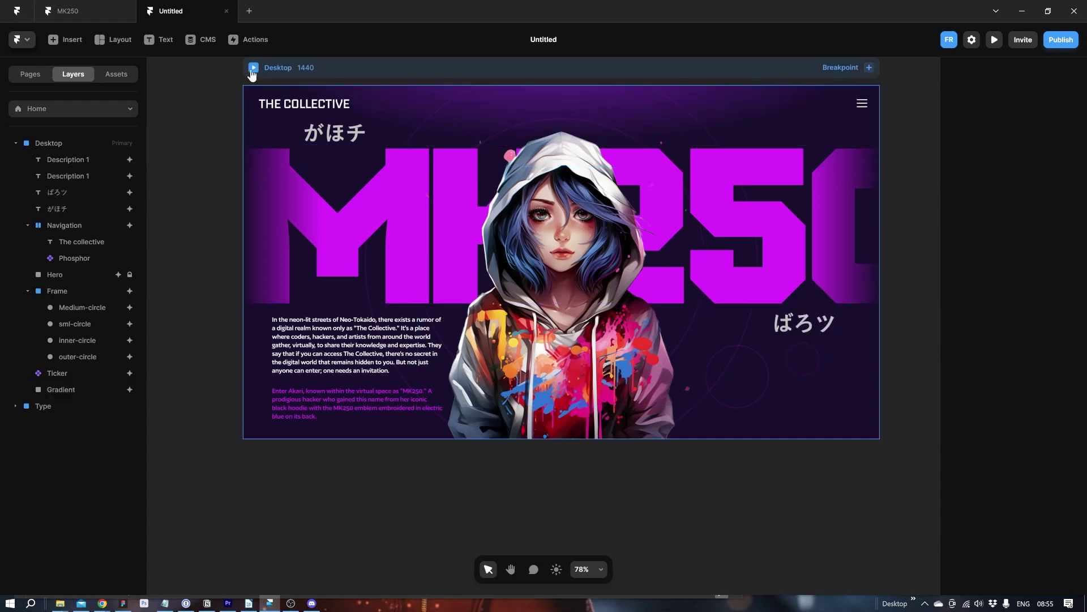
pyautogui.click(253, 67)
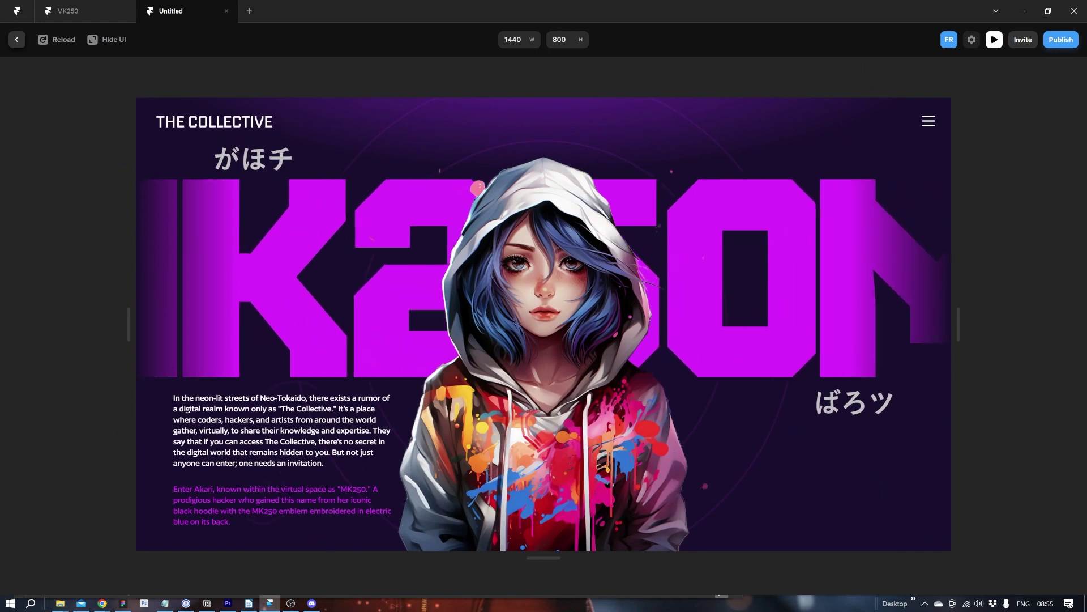
pyautogui.click(68, 44)
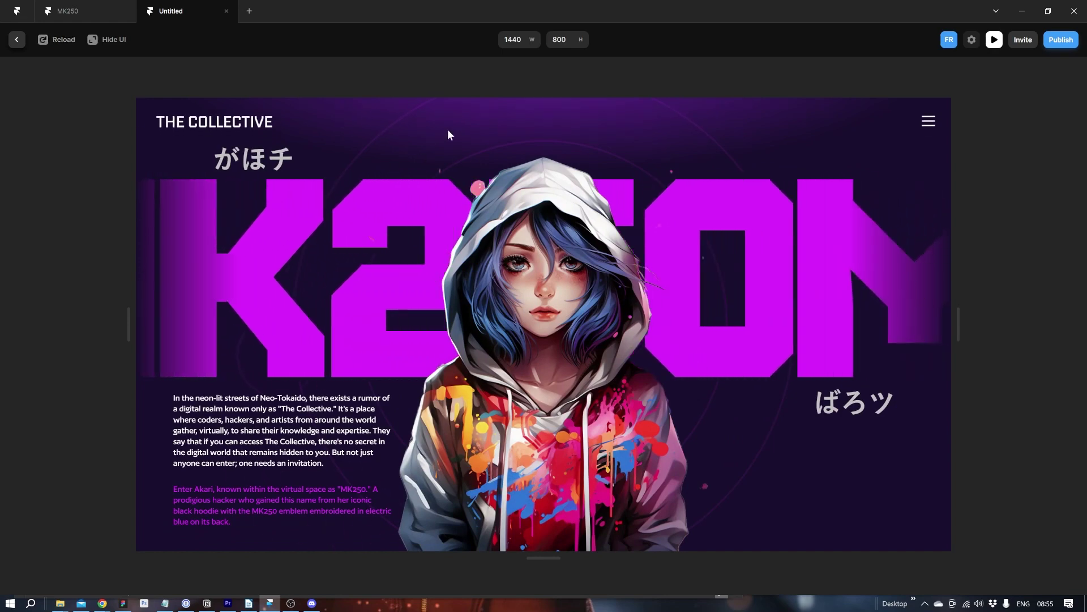
# - Back in the editor, inspect the shared appear transition of the inner and outer circles
pyautogui.click(14, 40)
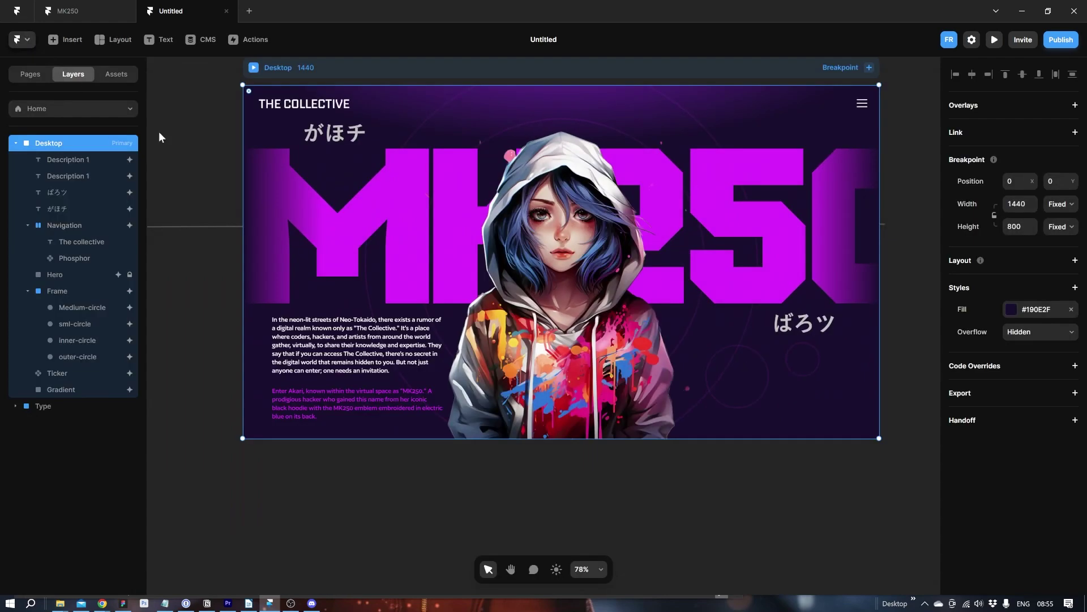
pyautogui.click(80, 339)
pyautogui.keyDown('shift'); pyautogui.click(80, 355); pyautogui.keyUp('shift')
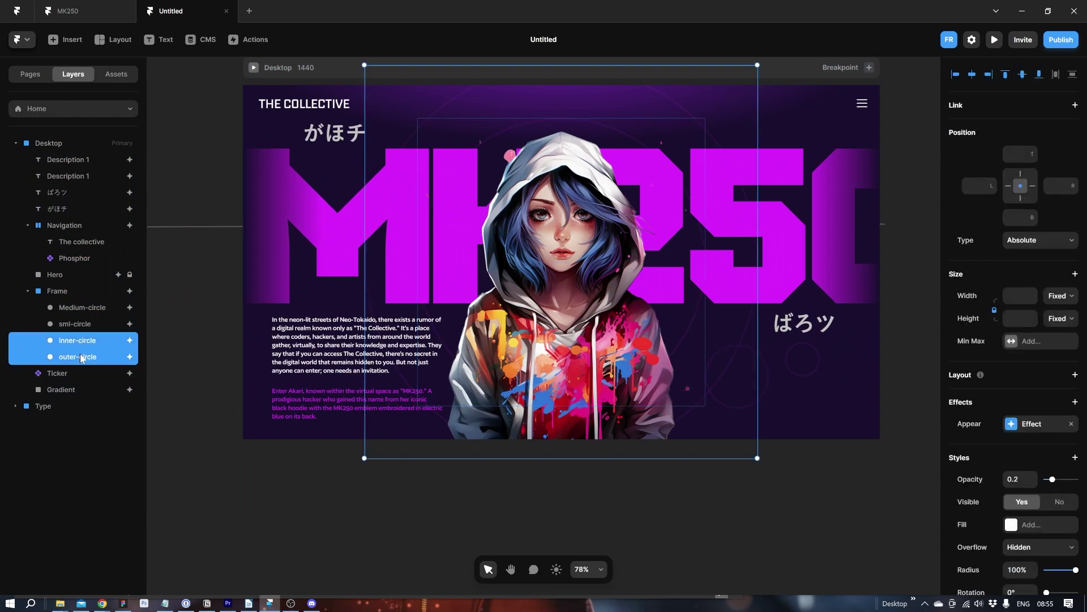
pyautogui.click(1020, 434)
pyautogui.click(887, 502)
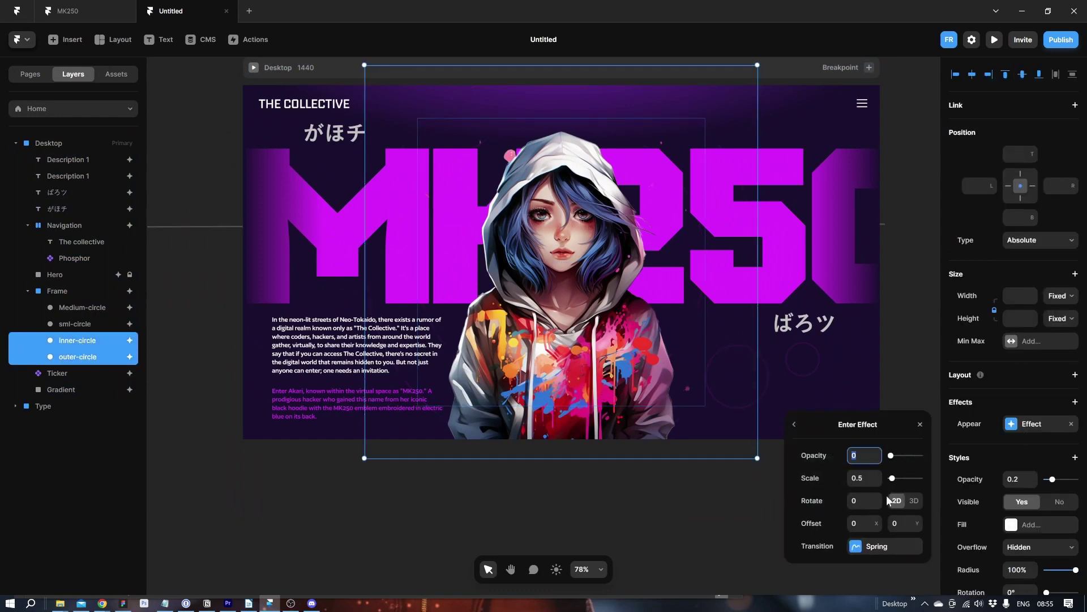
pyautogui.click(875, 546)
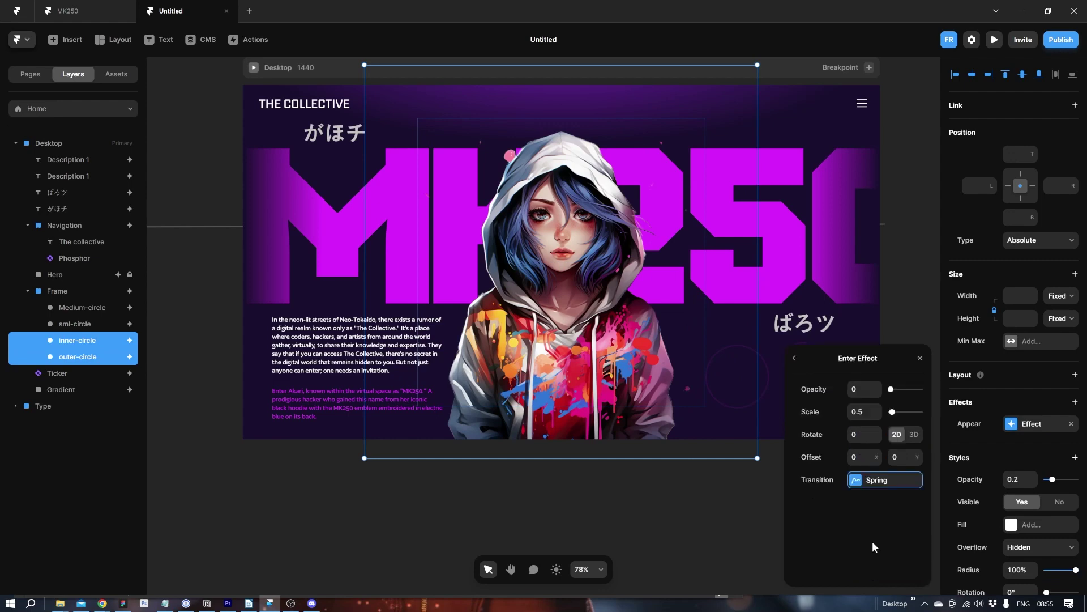
pyautogui.click(777, 532)
# - Set the inner circle's appear transition to a Back Out ease with a 1 second duration
pyautogui.click(89, 342)
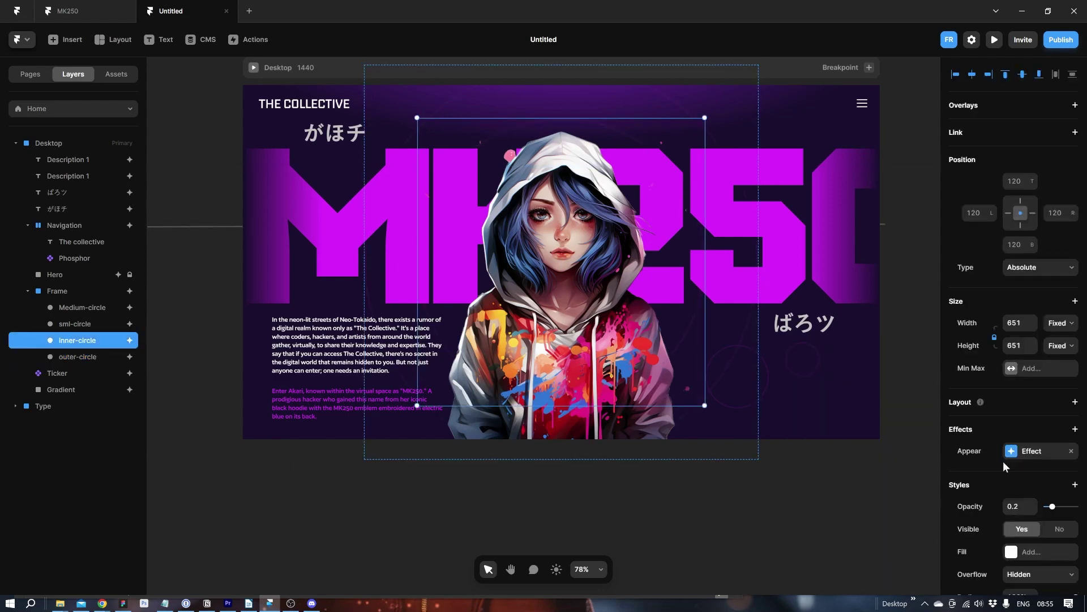
pyautogui.click(1030, 453)
pyautogui.click(878, 528)
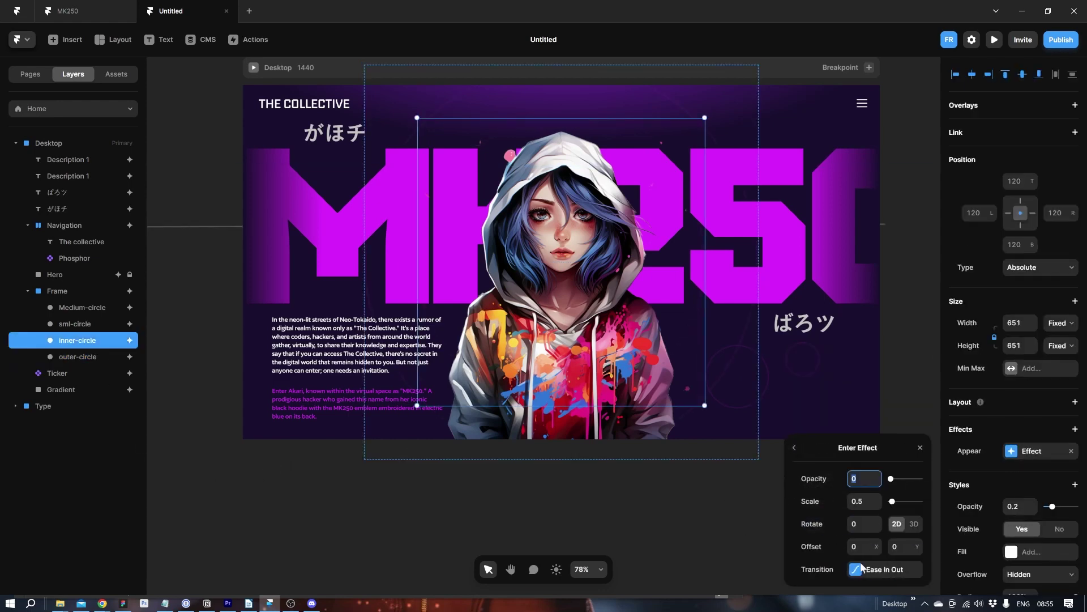
pyautogui.click(864, 577)
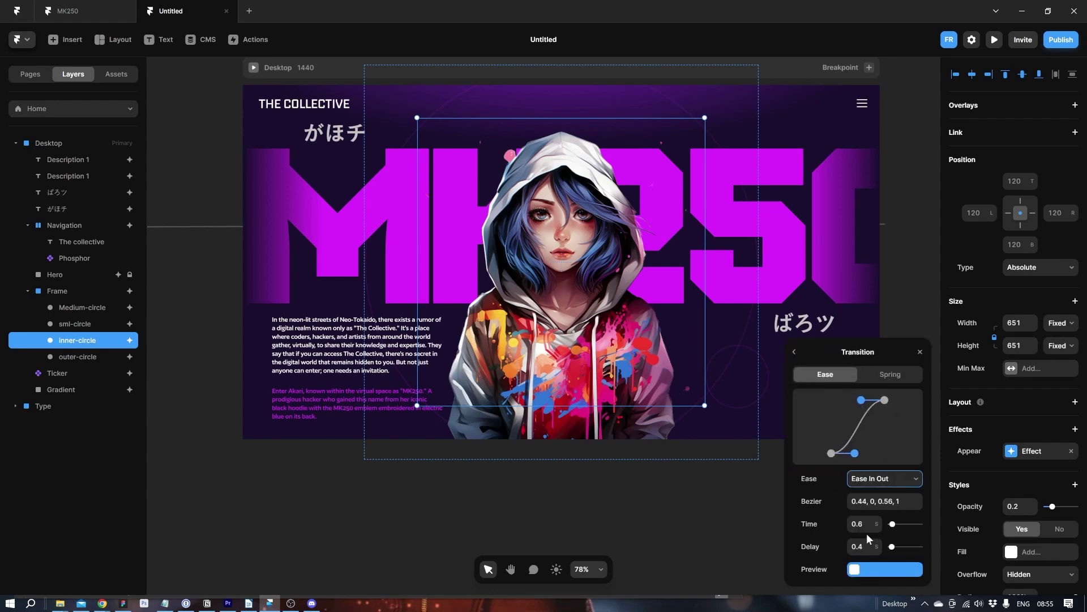
pyautogui.click(875, 481)
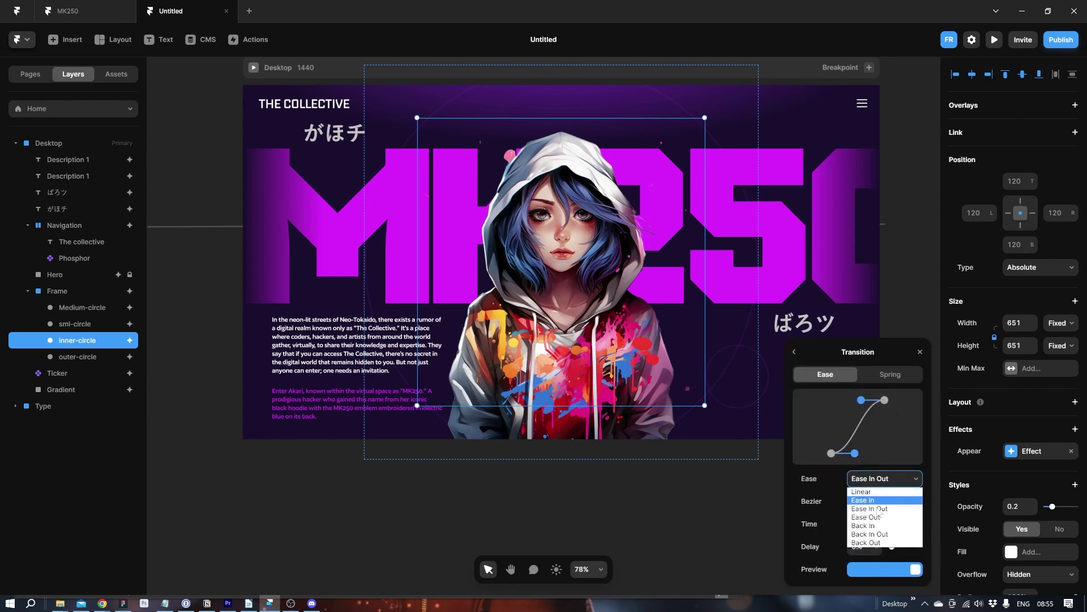
pyautogui.click(867, 542)
pyautogui.click(858, 524)
pyautogui.write('1')
pyautogui.hotkey('ctrl', 'p')
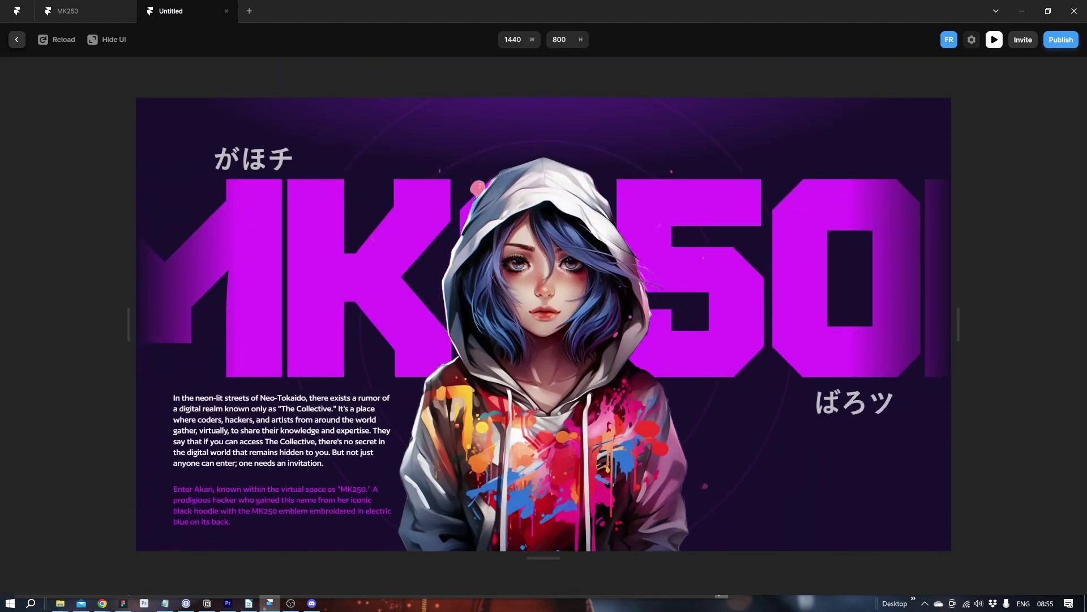
# - Deselect the outer circle, preview the Desktop page, and reload to restart its entrance animations
pyautogui.click(17, 40)
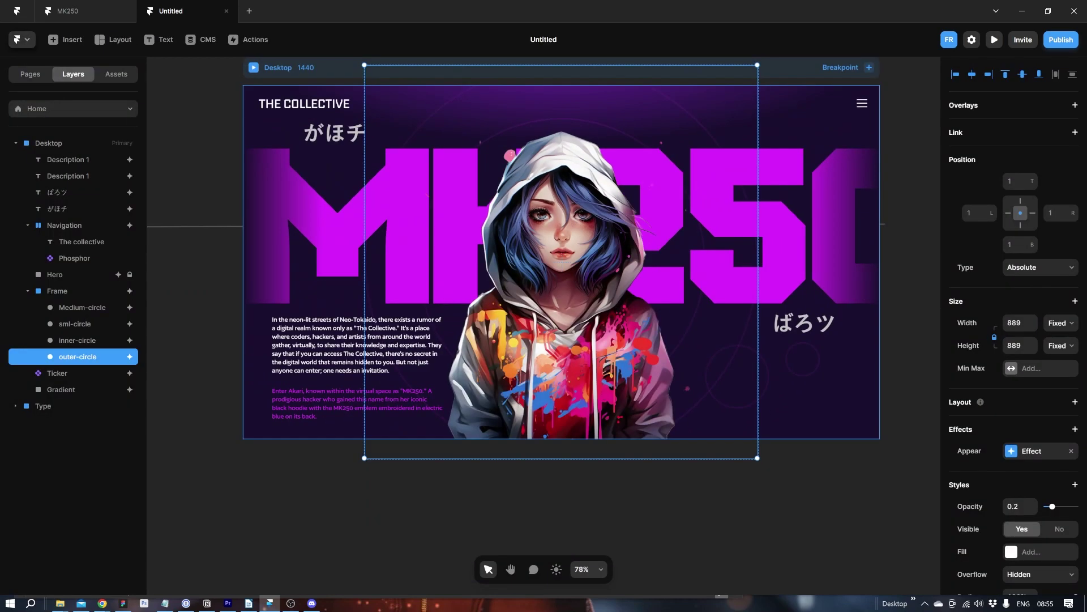
pyautogui.click(651, 513)
pyautogui.click(253, 68)
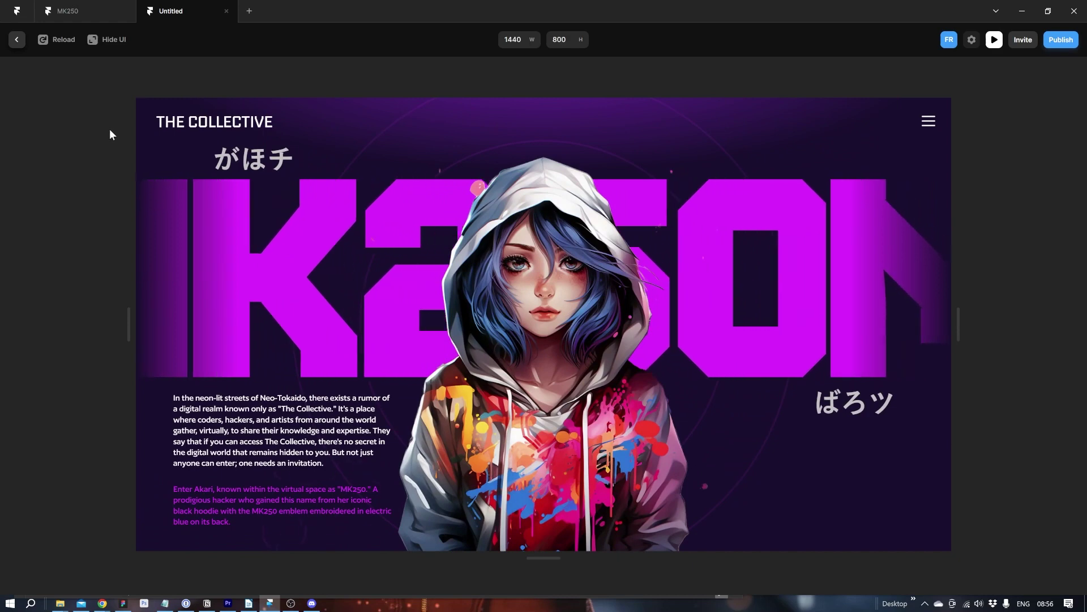
pyautogui.click(61, 37)
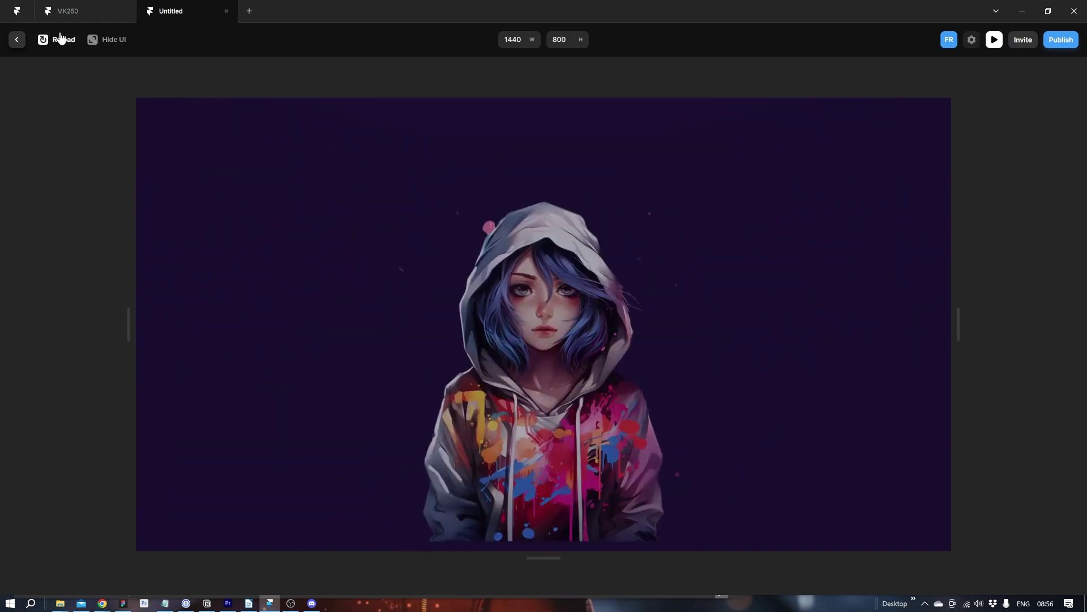